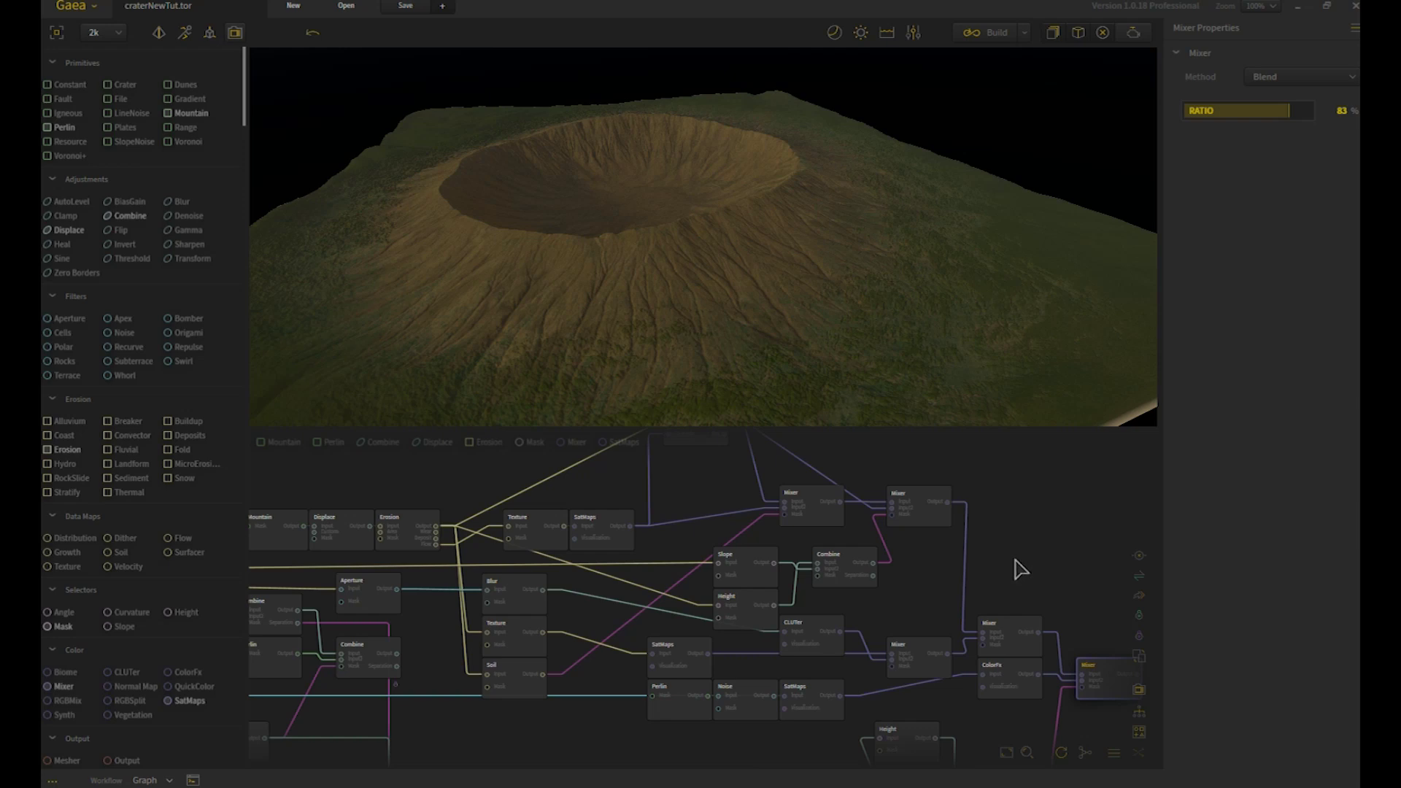
Step: Pan through the graph to preview the Texture, Vegetation, Crater and final Mixer nodes
middle_drag(925, 581, 1055, 607)
click(664, 666)
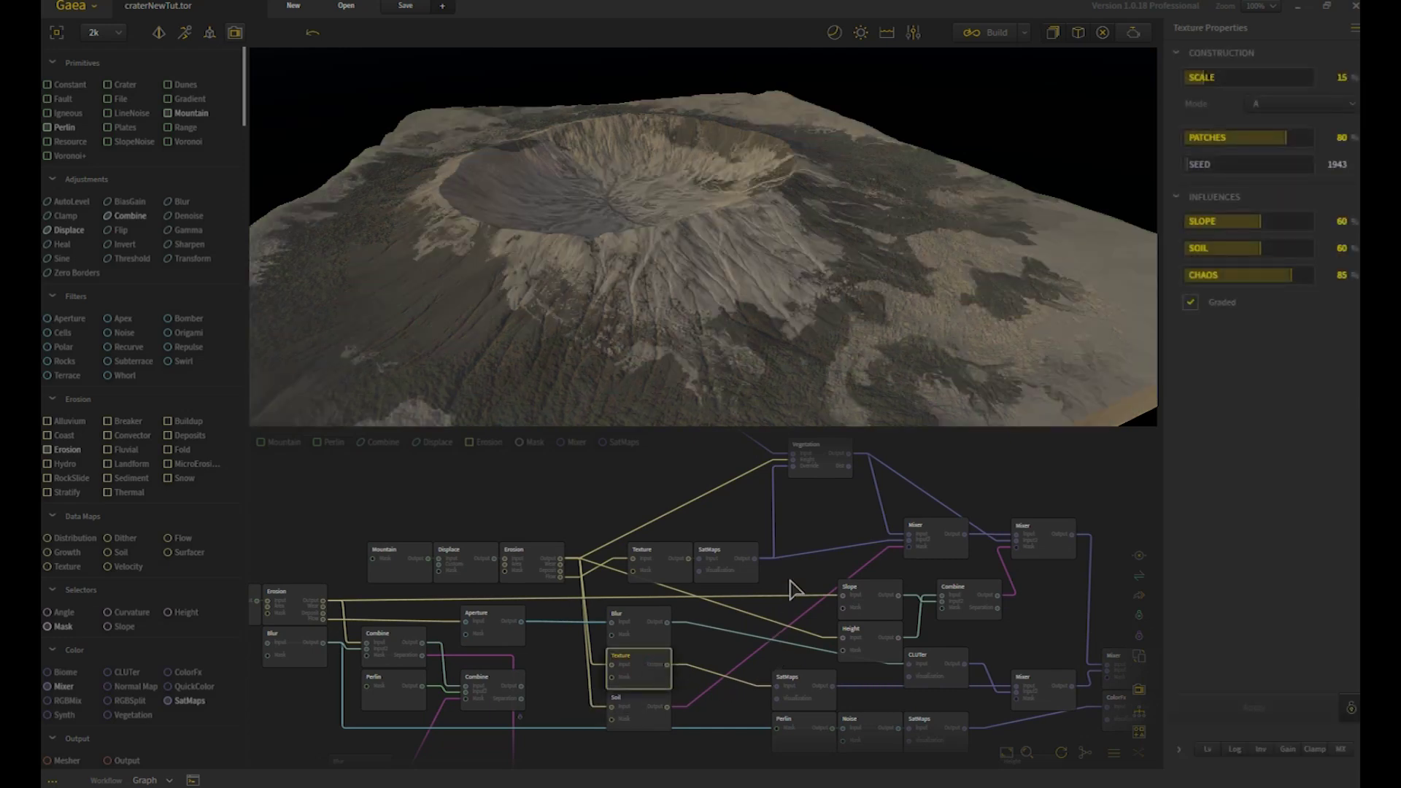
middle_drag(816, 575, 798, 678)
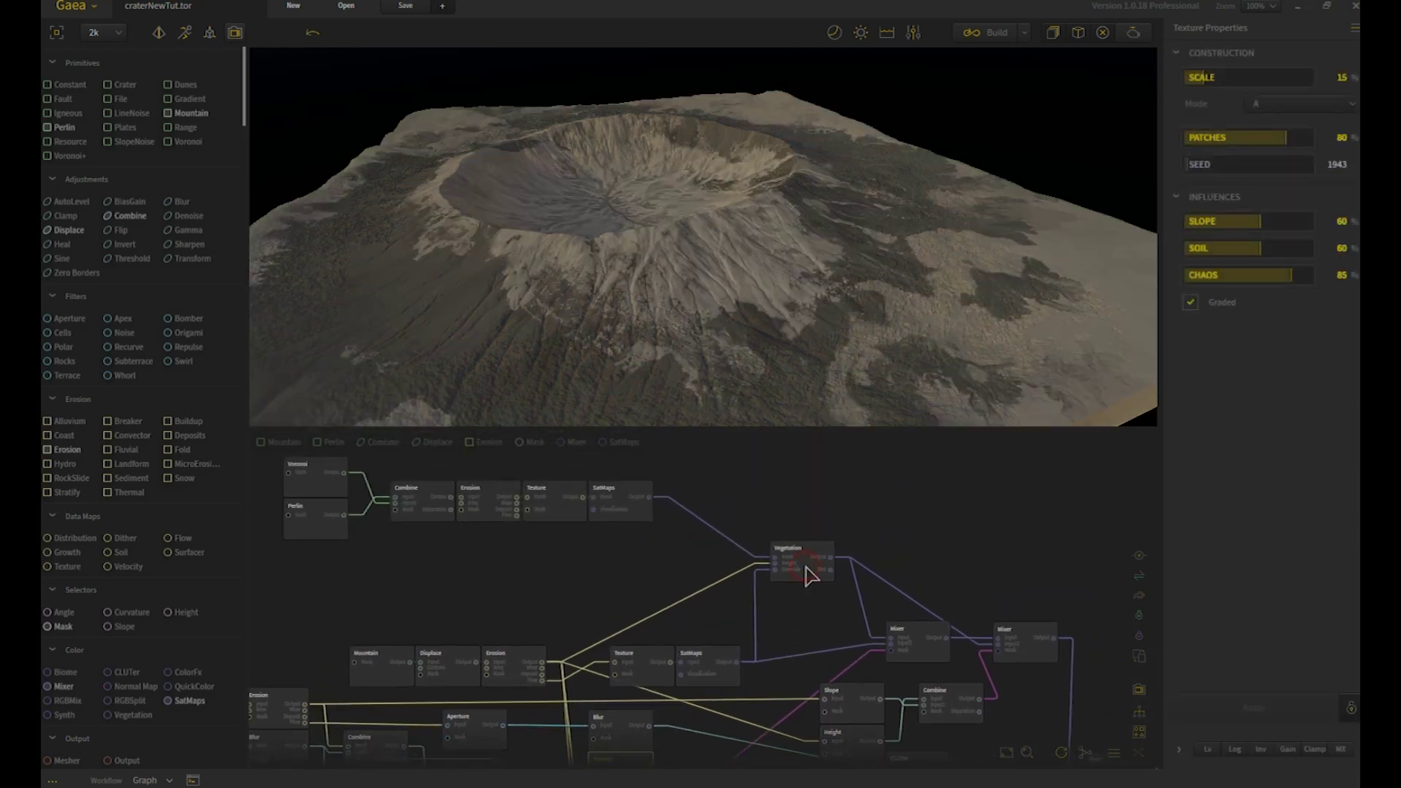
click(813, 566)
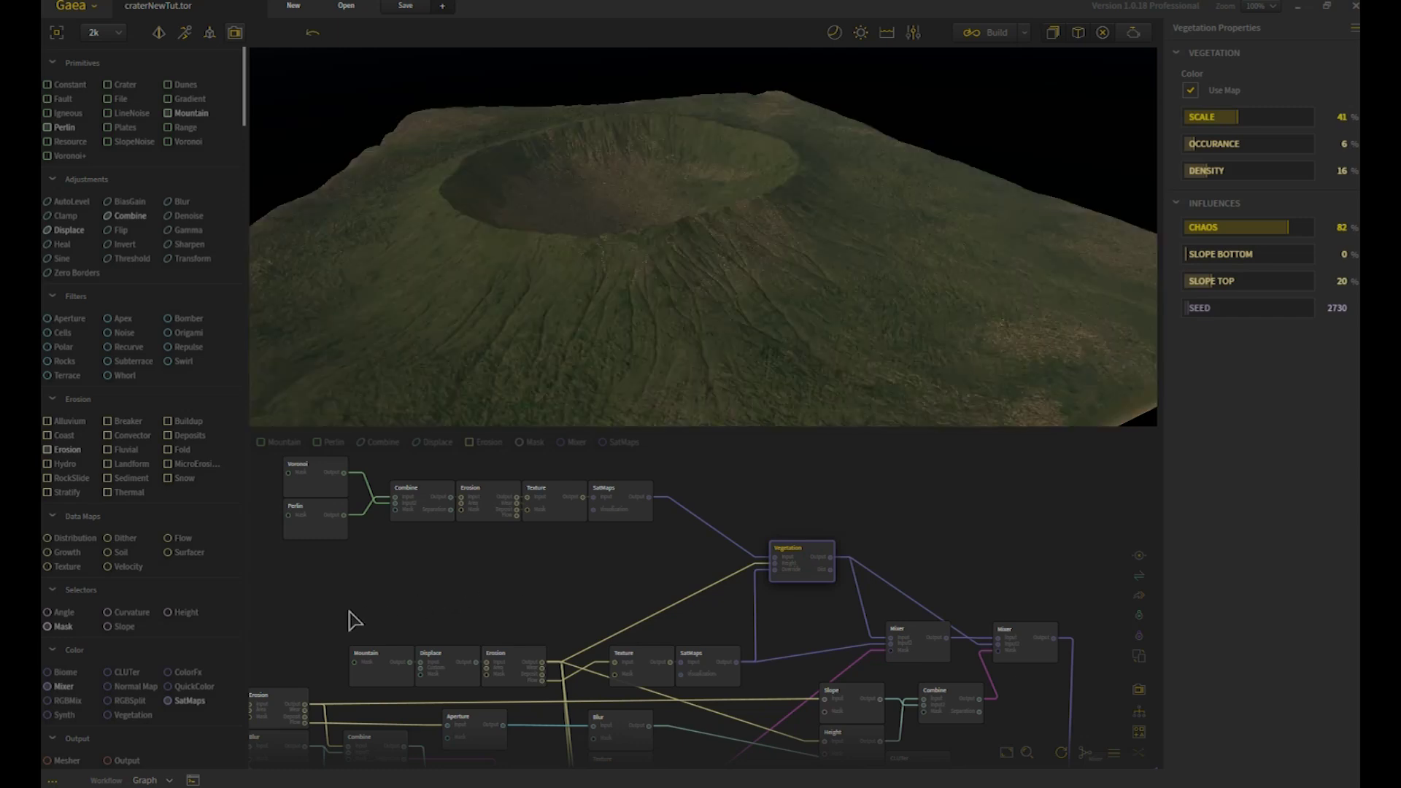
middle_drag(409, 586, 557, 488)
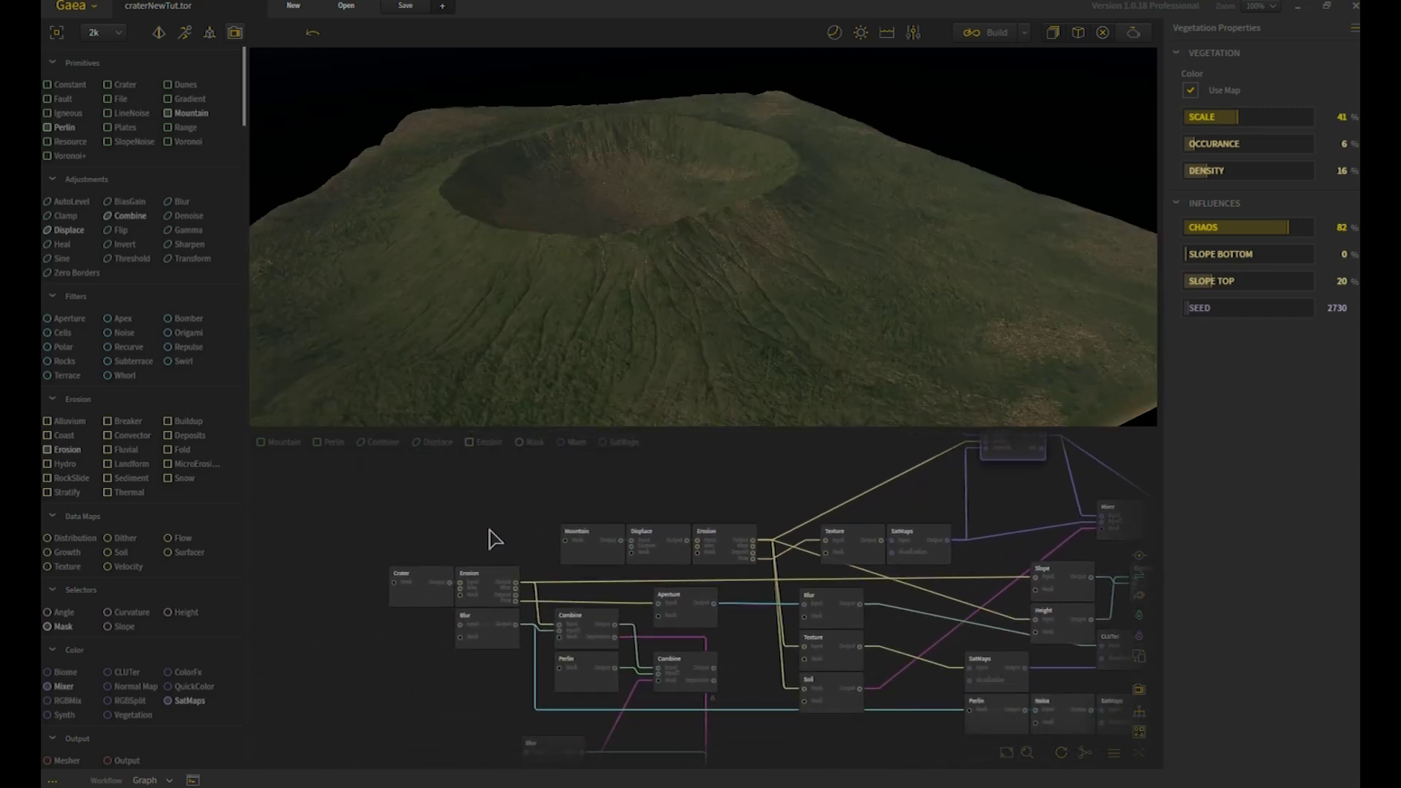
middle_drag(460, 699, 458, 677)
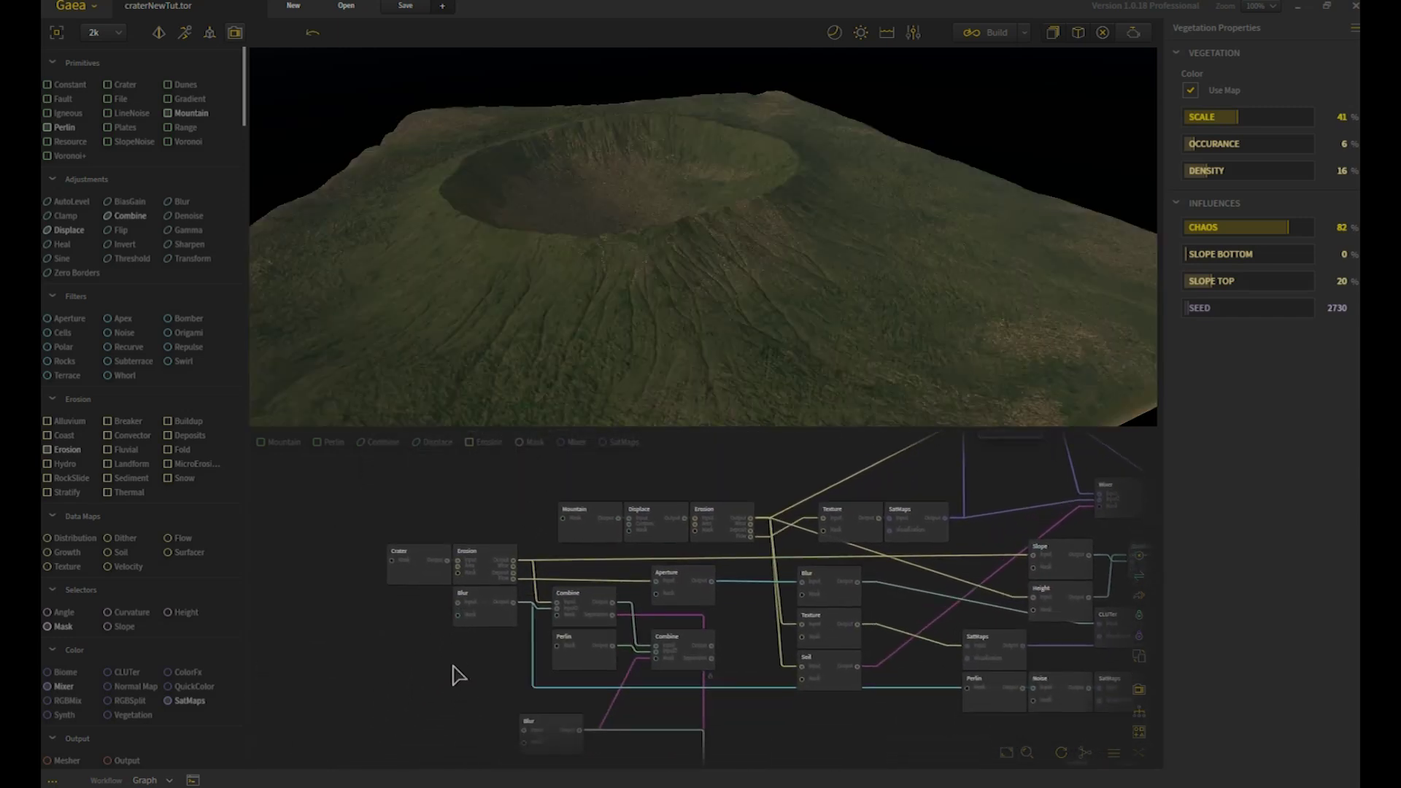
click(419, 572)
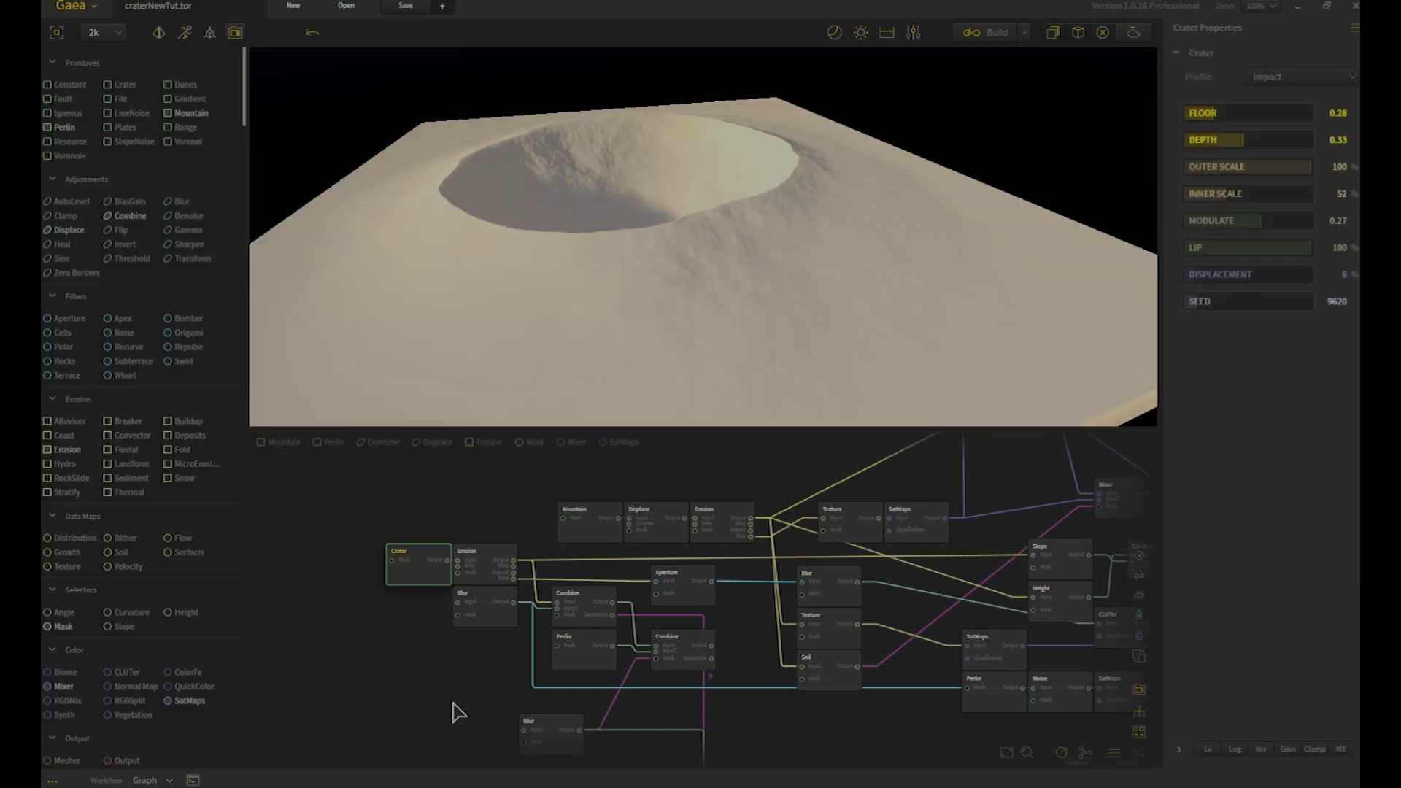
middle_drag(851, 754, 580, 692)
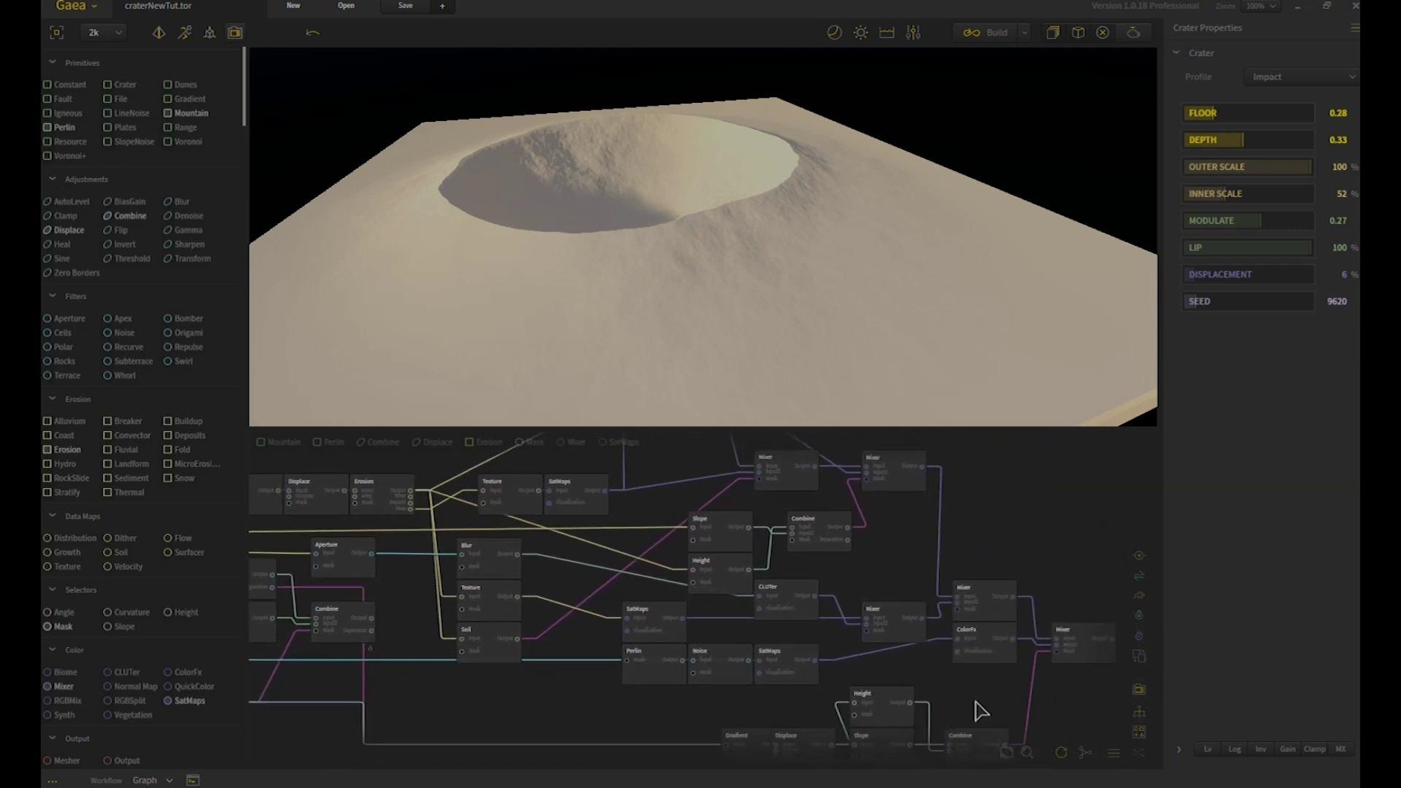
middle_drag(978, 713, 927, 689)
click(1030, 651)
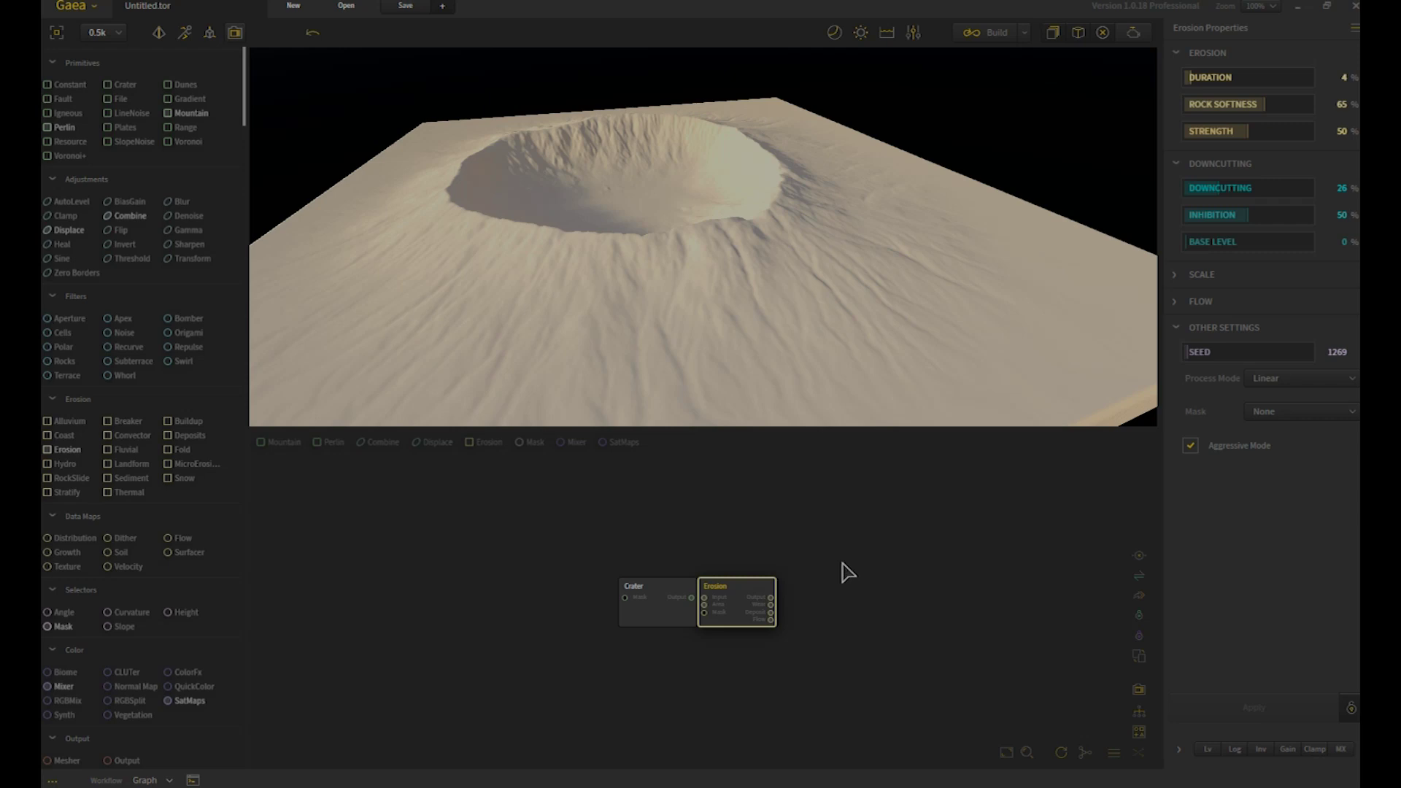
Step: Switch the terrain preview to plain grey shading and preview the un-eroded Crater node
drag(728, 364, 510, 315)
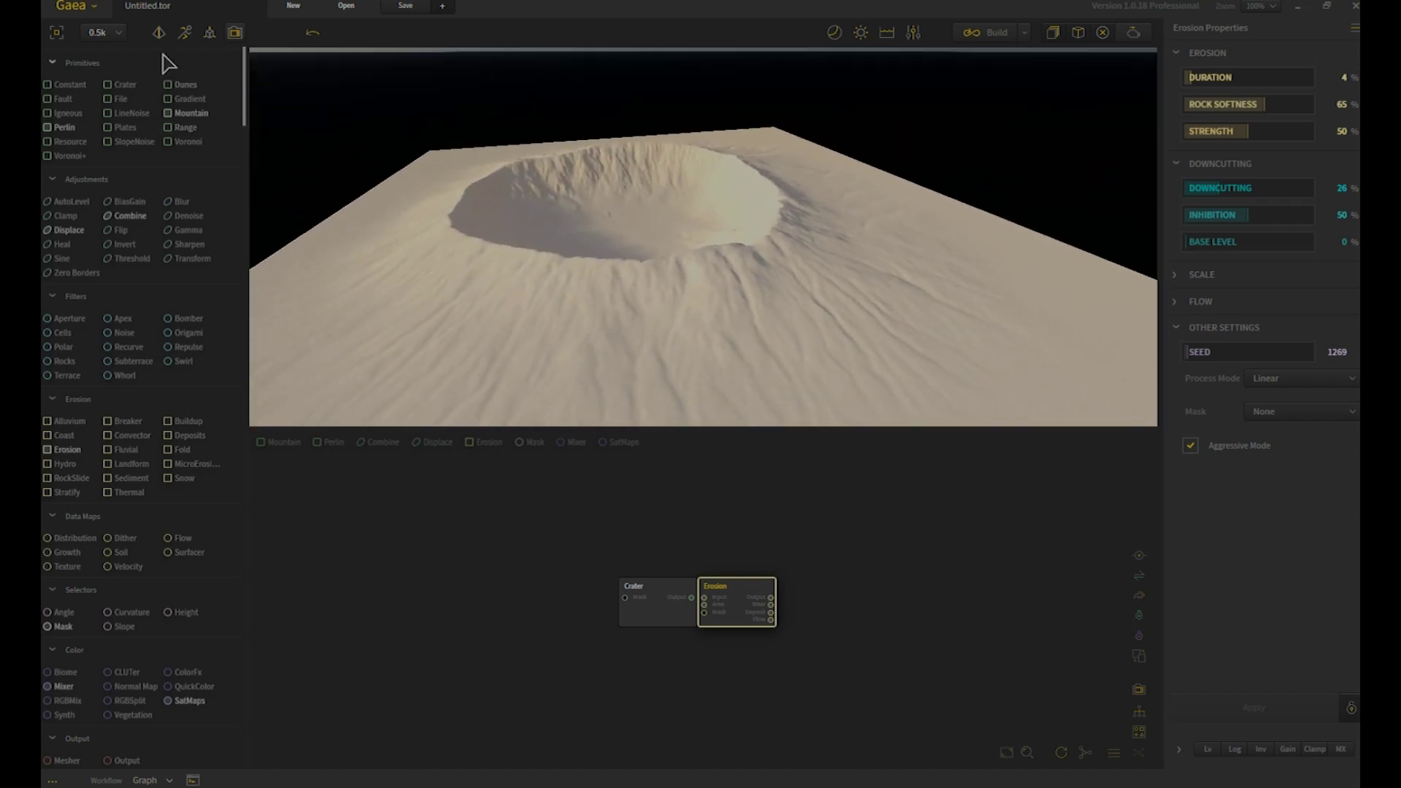
click(159, 33)
drag(627, 302, 949, 285)
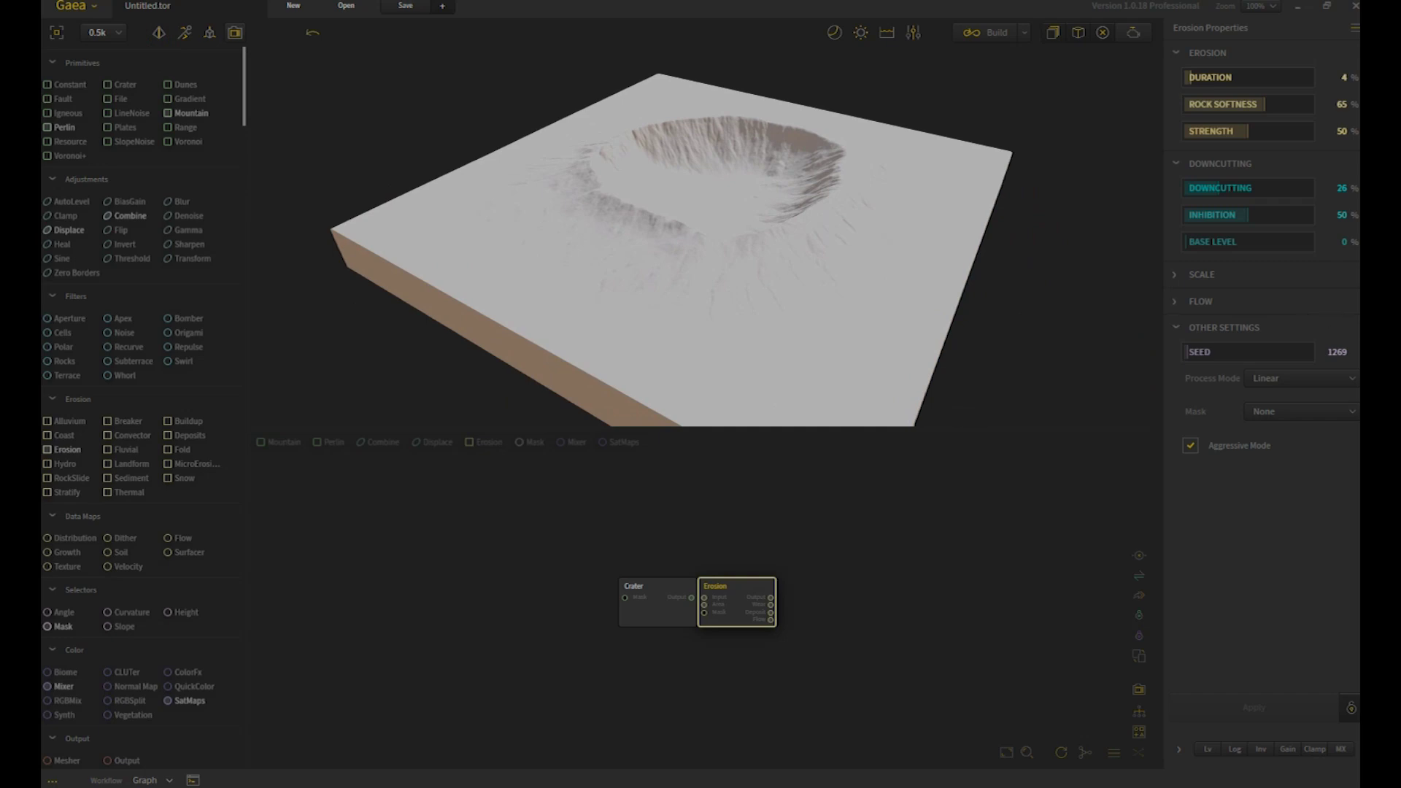
mouse_move(751, 335)
mouse_down()
mouse_move(698, 304)
mouse_move(838, 362)
mouse_up()
scroll(753, 331, up, 5)
scroll(741, 347, down, 5)
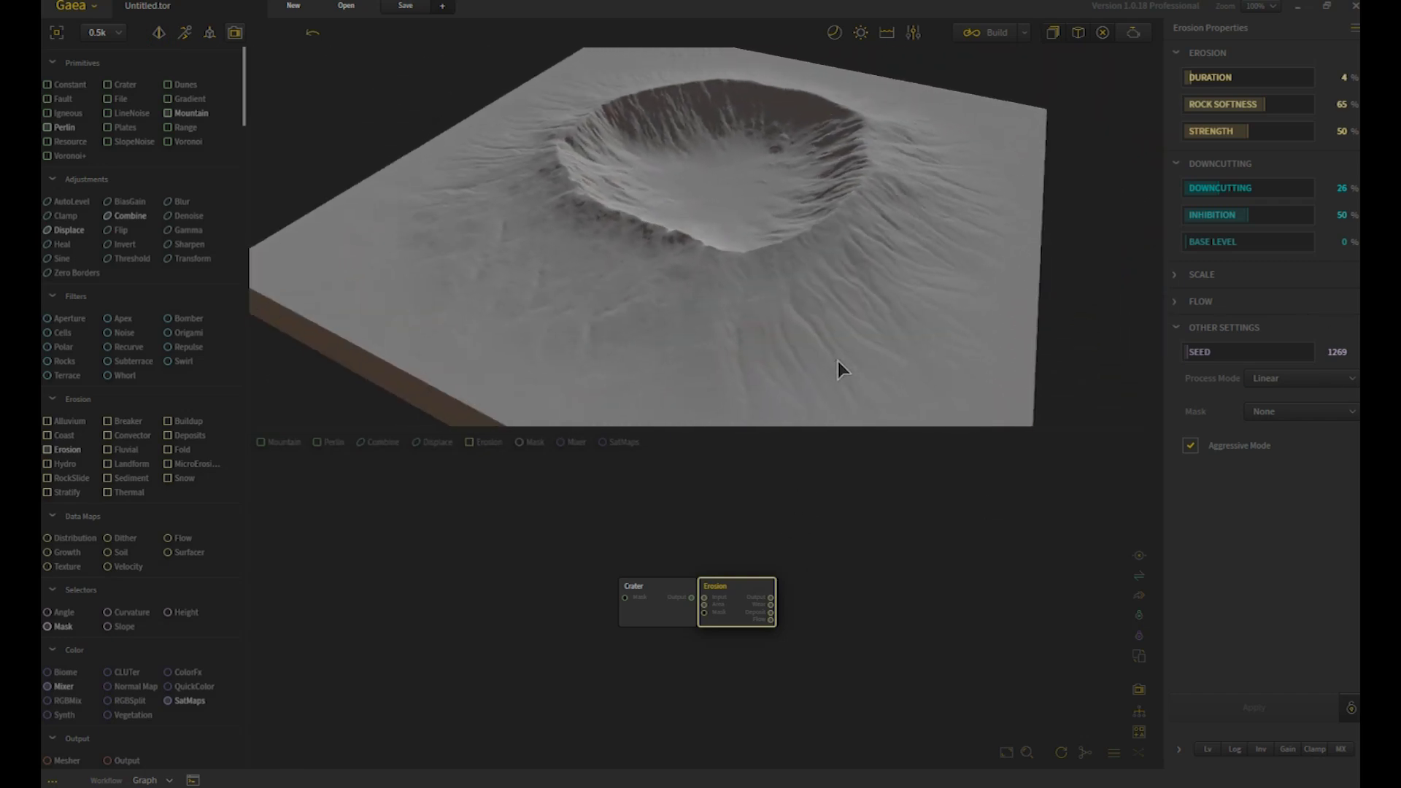
click(666, 611)
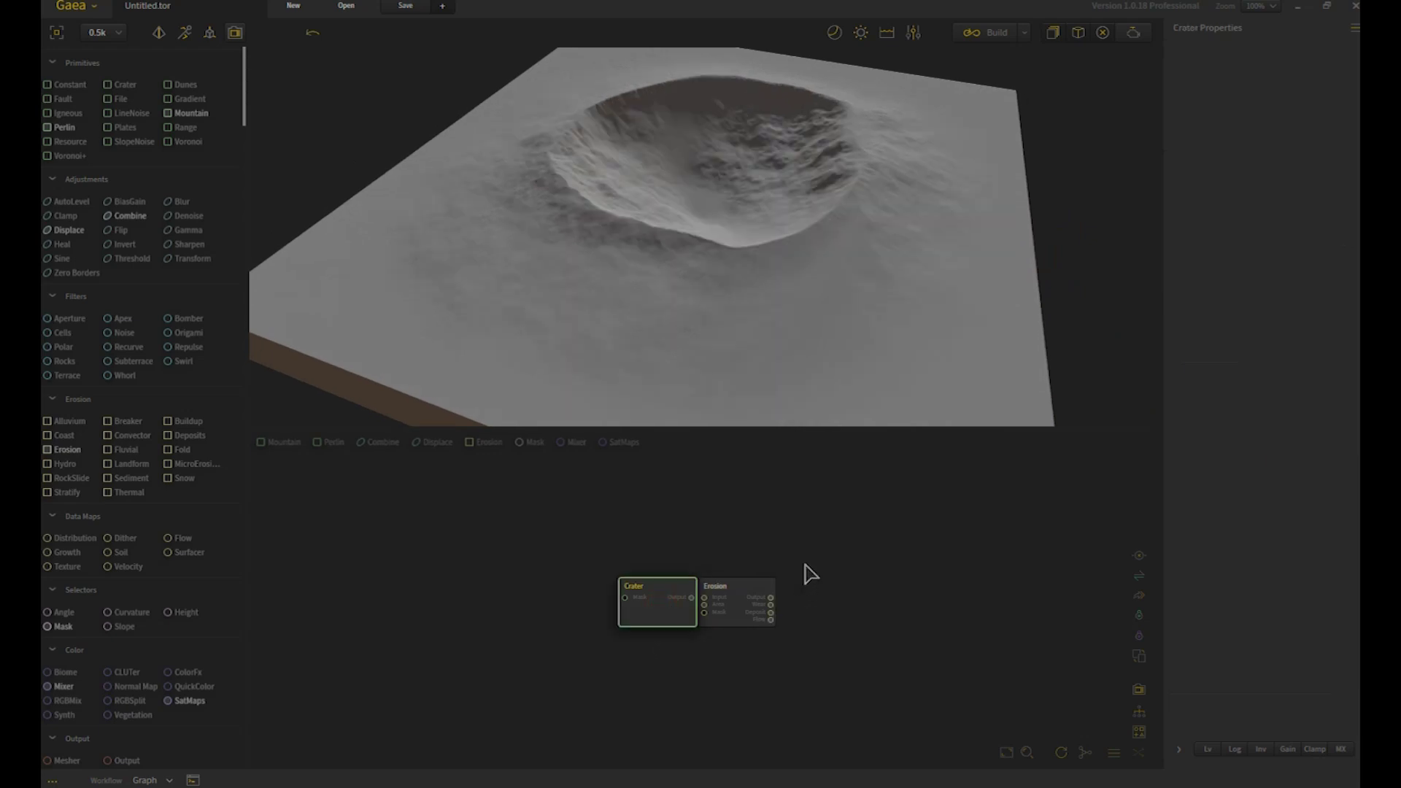
Step: Flatten the crater's Lip to 0% and orbit to check the rim-less bowl
drag(750, 330, 576, 326)
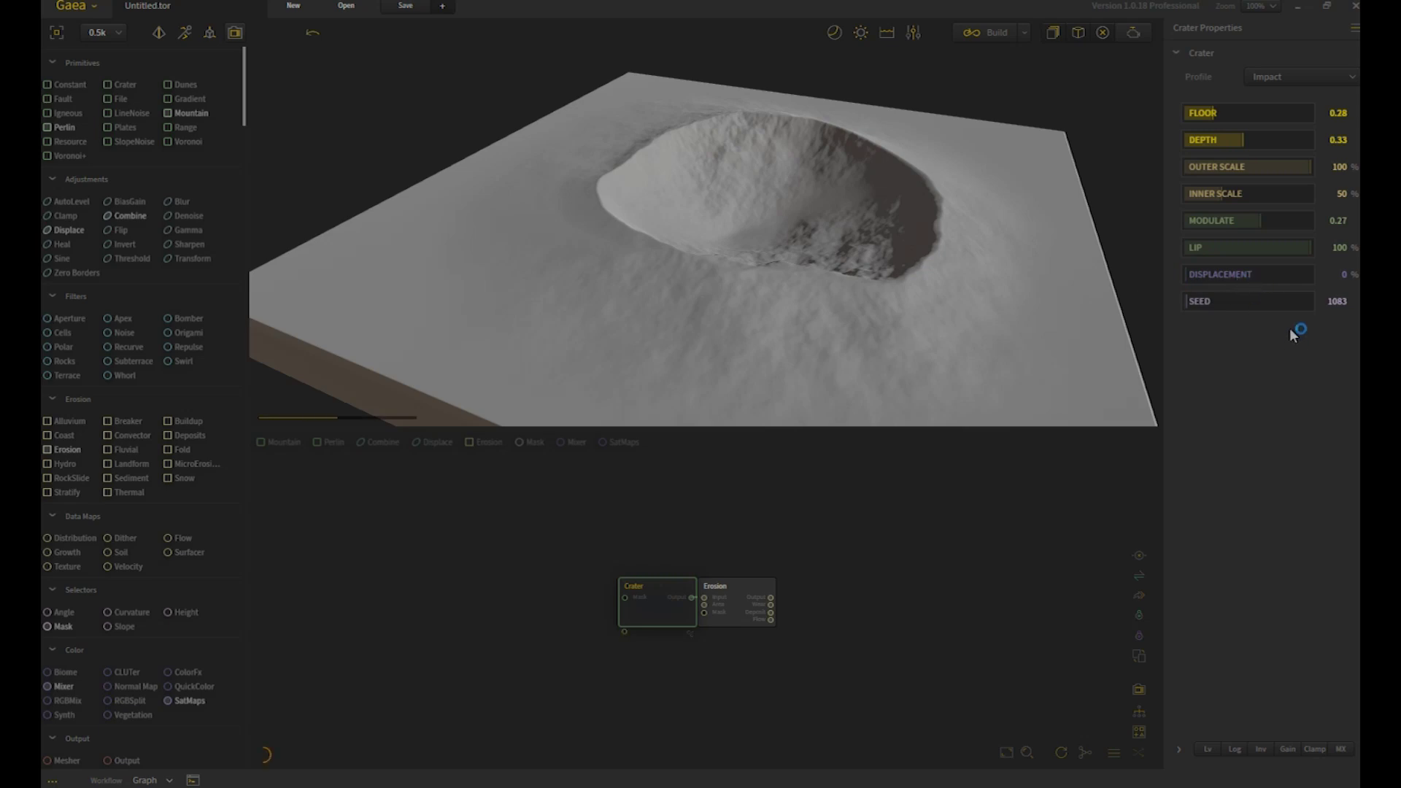
drag(939, 378, 847, 299)
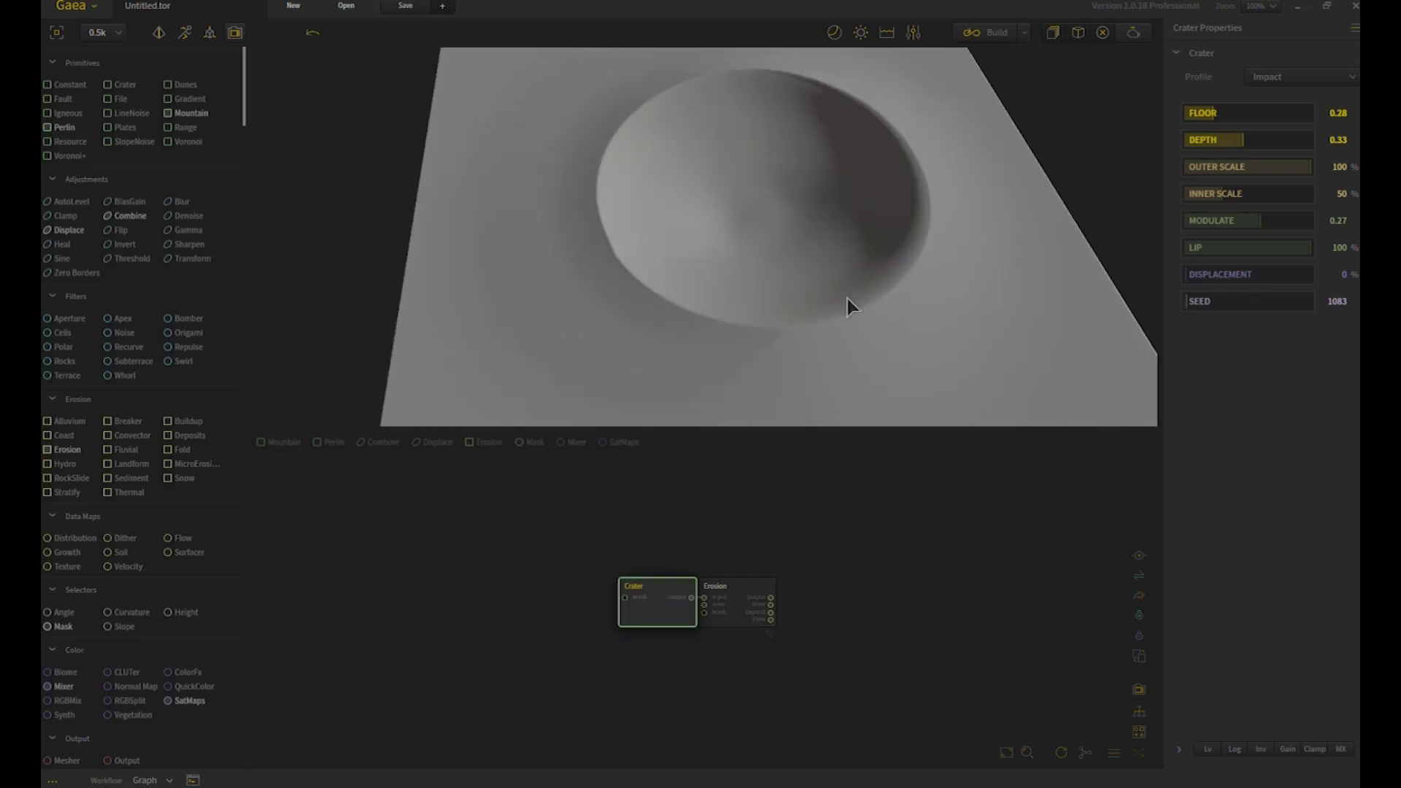
drag(711, 346, 951, 316)
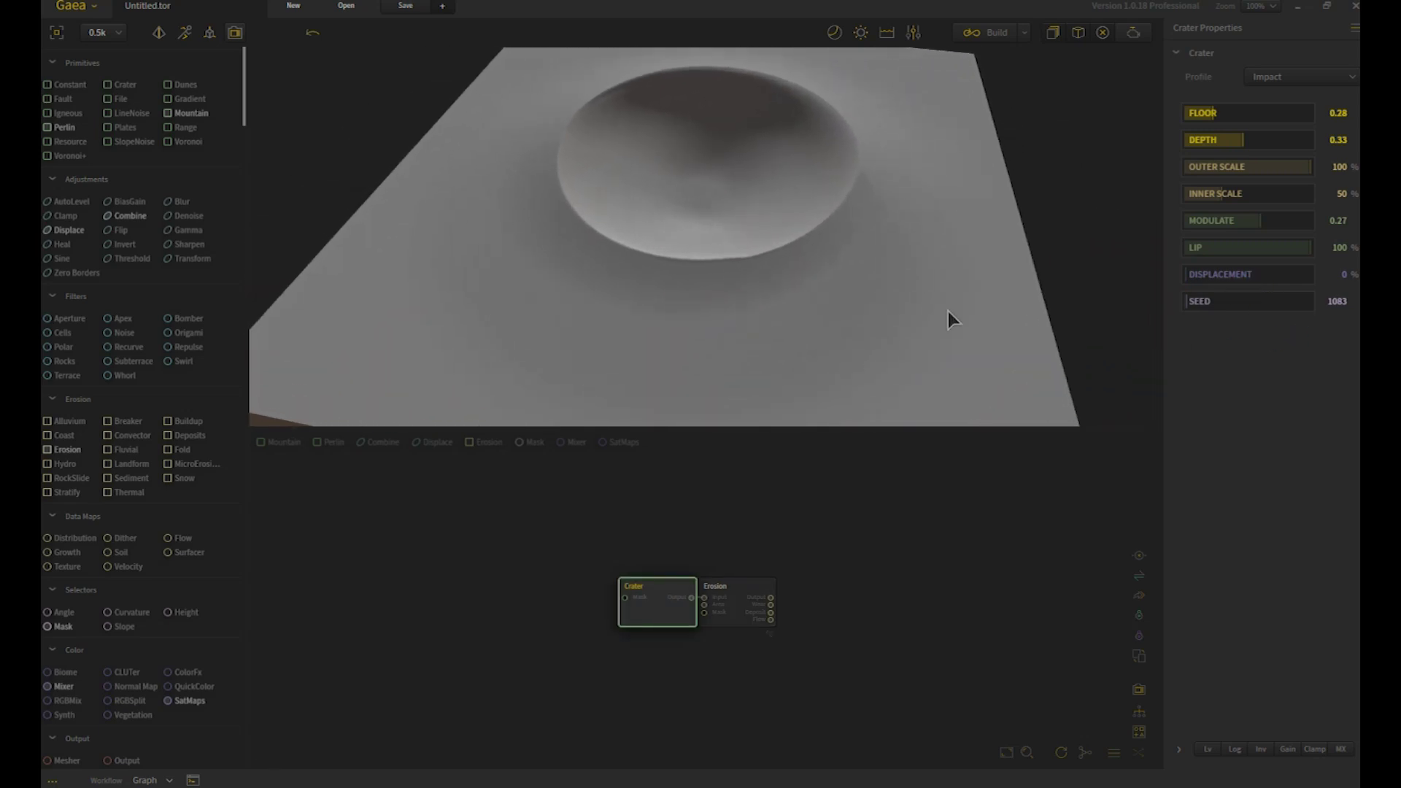
drag(1310, 248, 1168, 252)
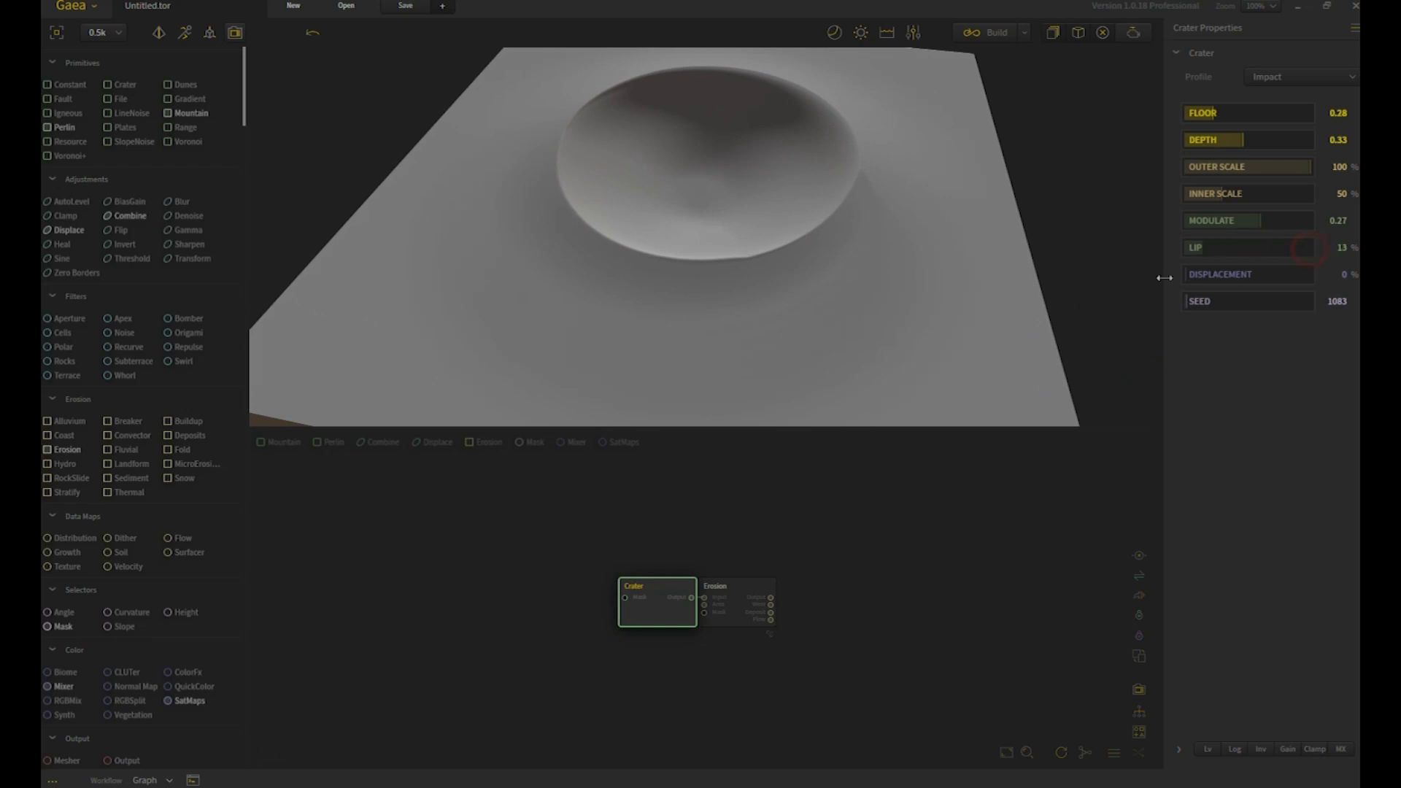
mouse_move(646, 296)
mouse_down()
mouse_move(822, 328)
mouse_move(747, 278)
mouse_up()
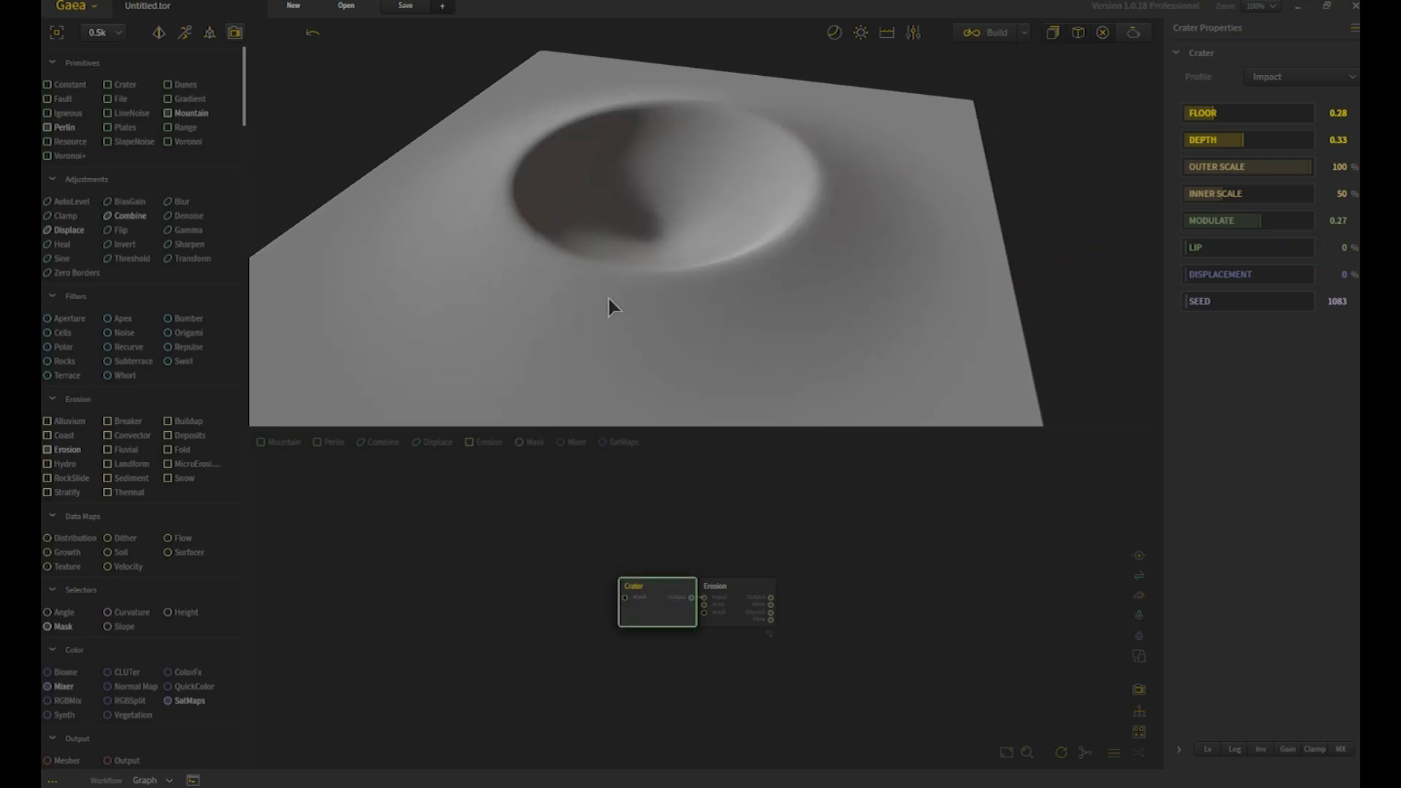
drag(608, 298, 664, 301)
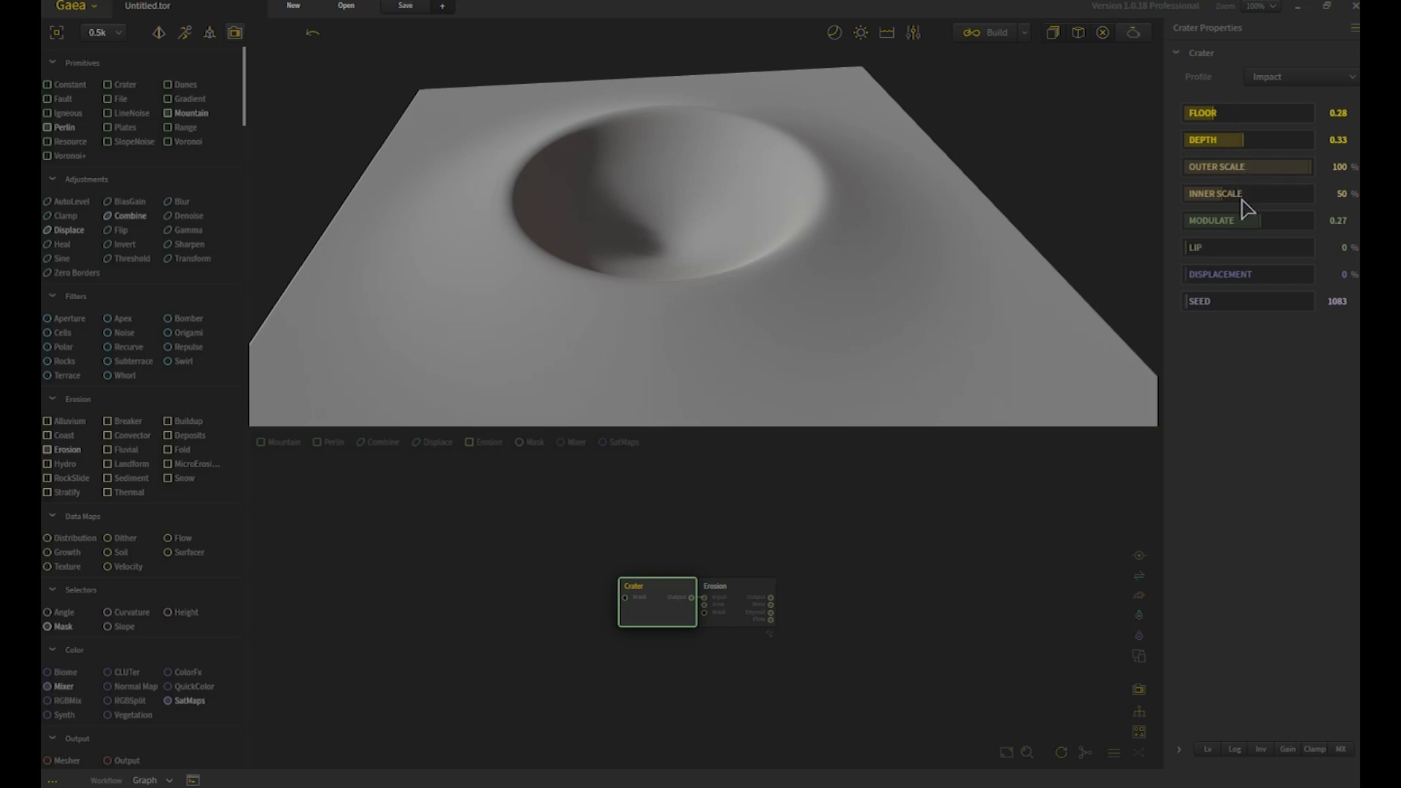
Step: After orbiting around the bowl, raise the crater's Inner Scale from 50% to 60%
drag(843, 292, 832, 365)
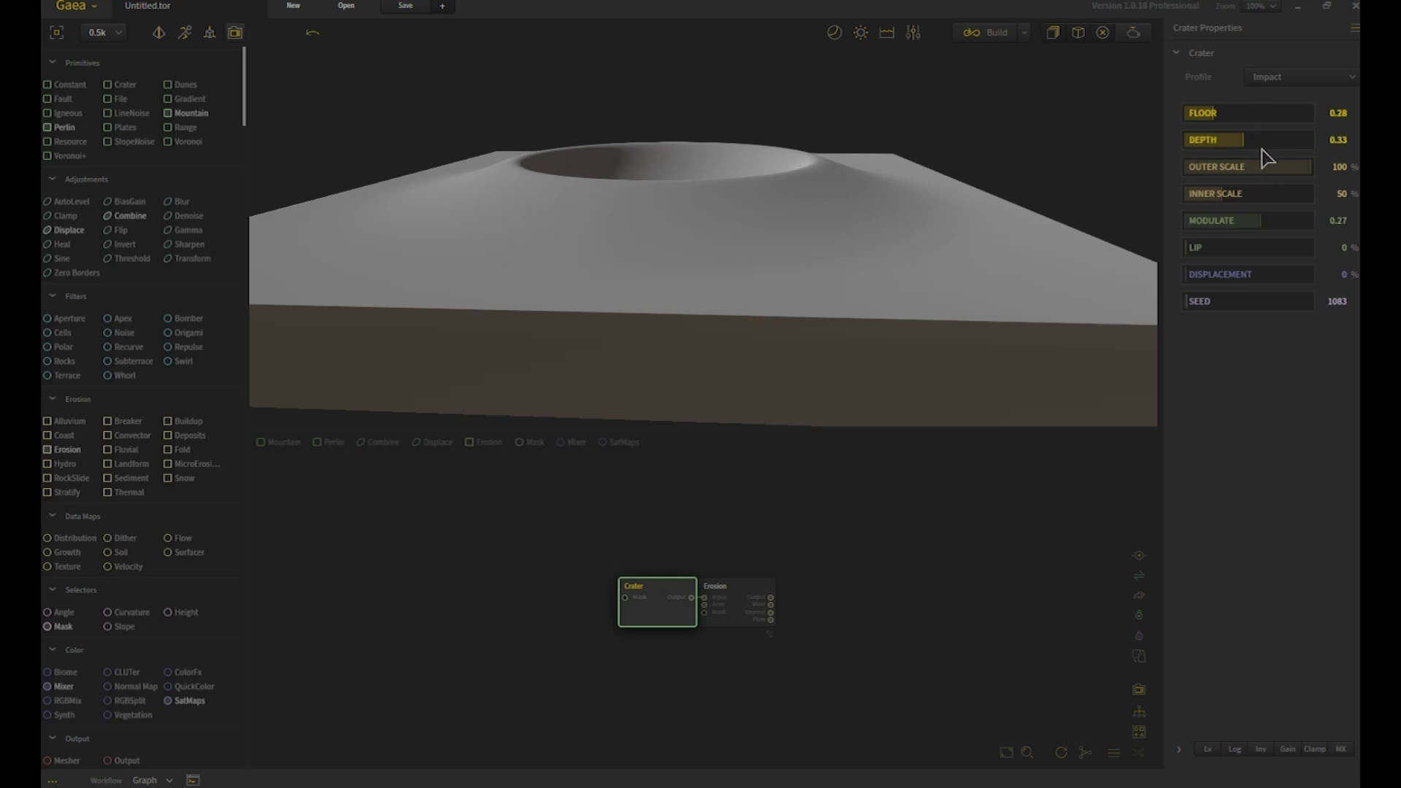
drag(960, 209, 947, 243)
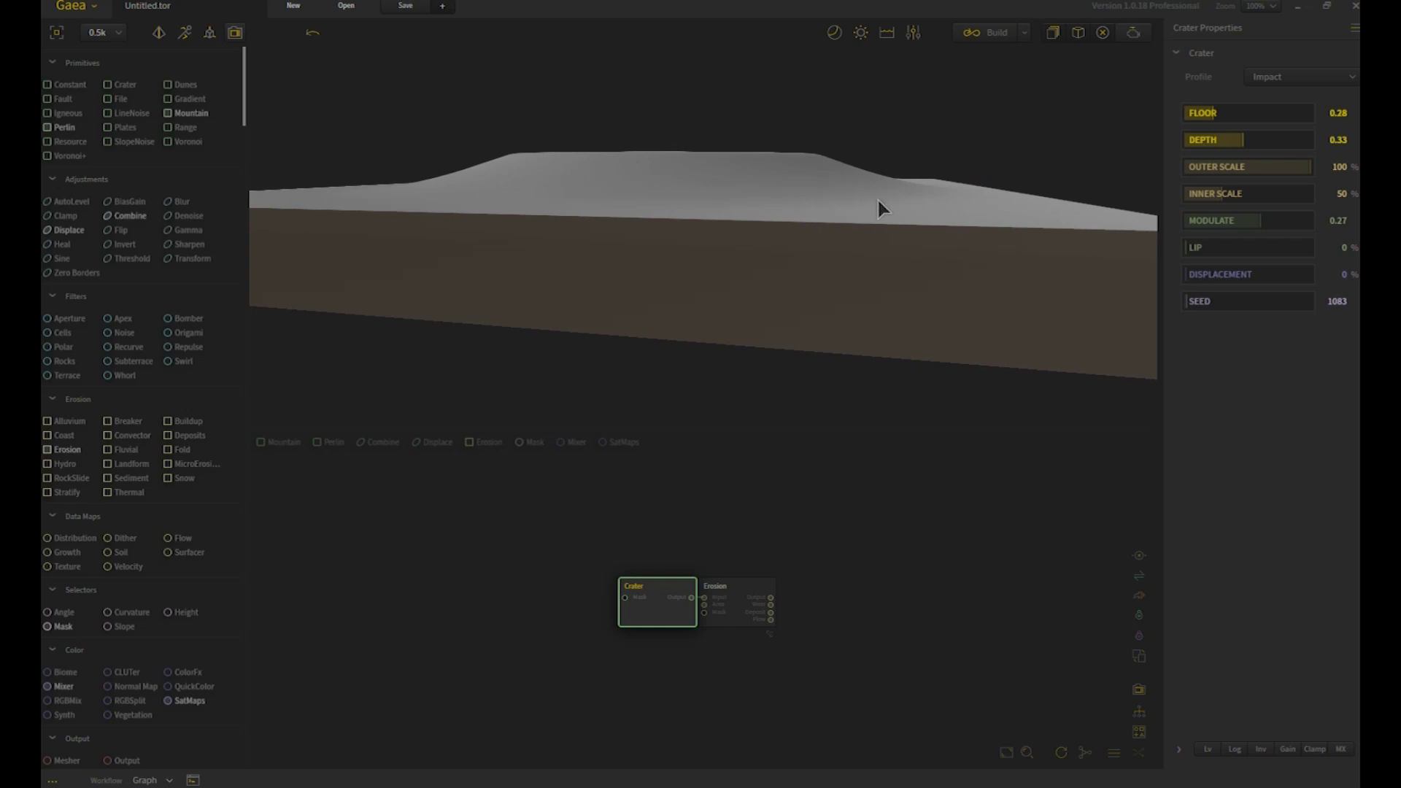
drag(881, 210, 1131, 227)
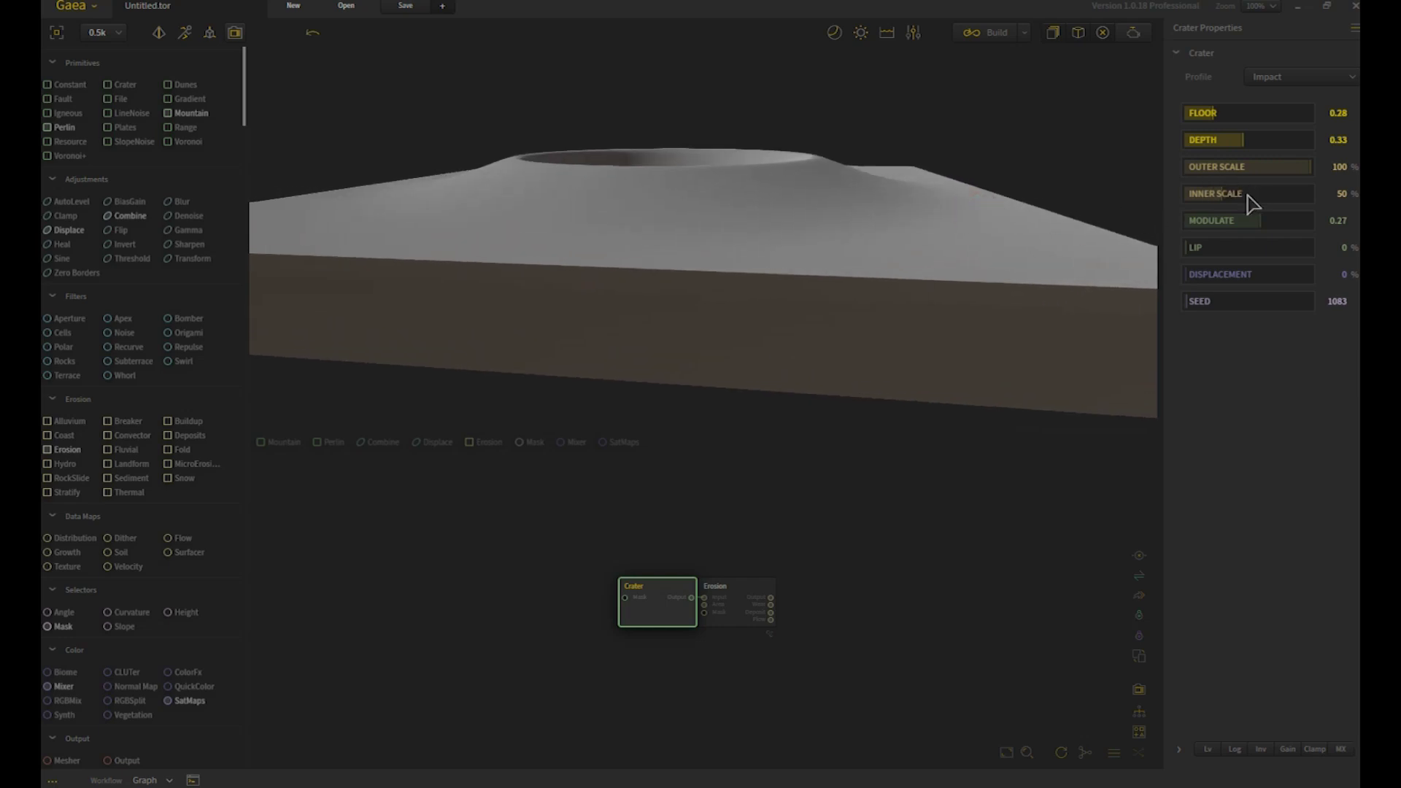
drag(912, 196, 812, 186)
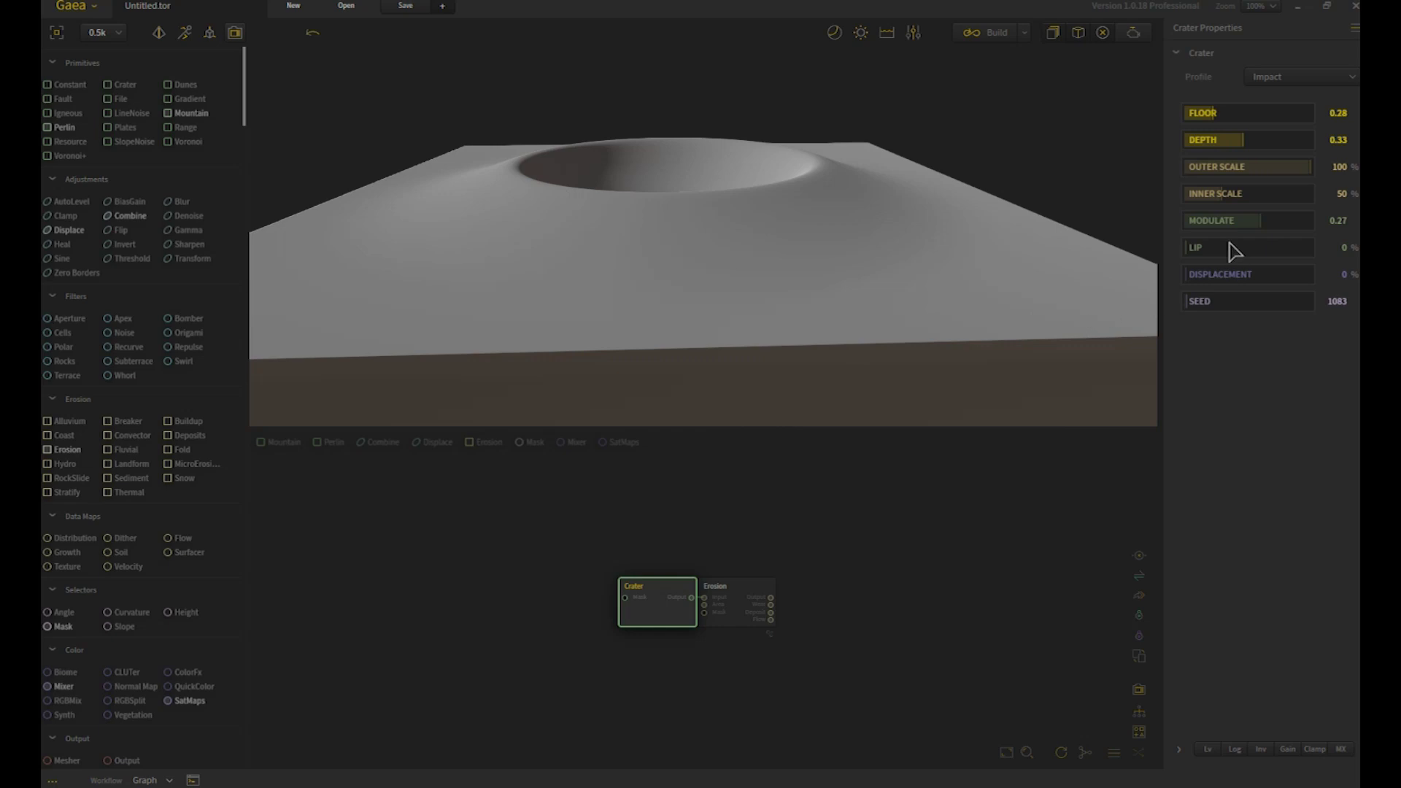
drag(835, 227, 842, 200)
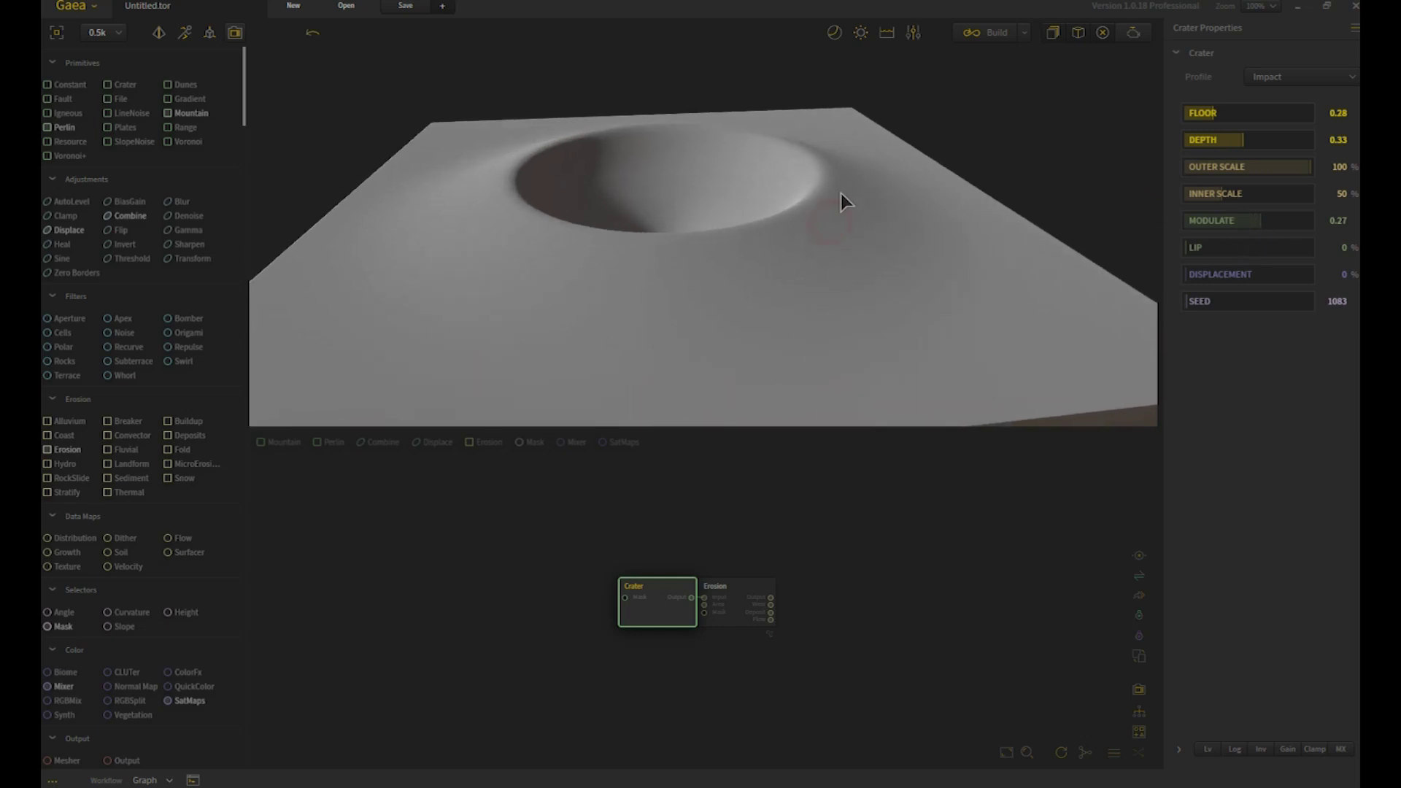
click(1240, 194)
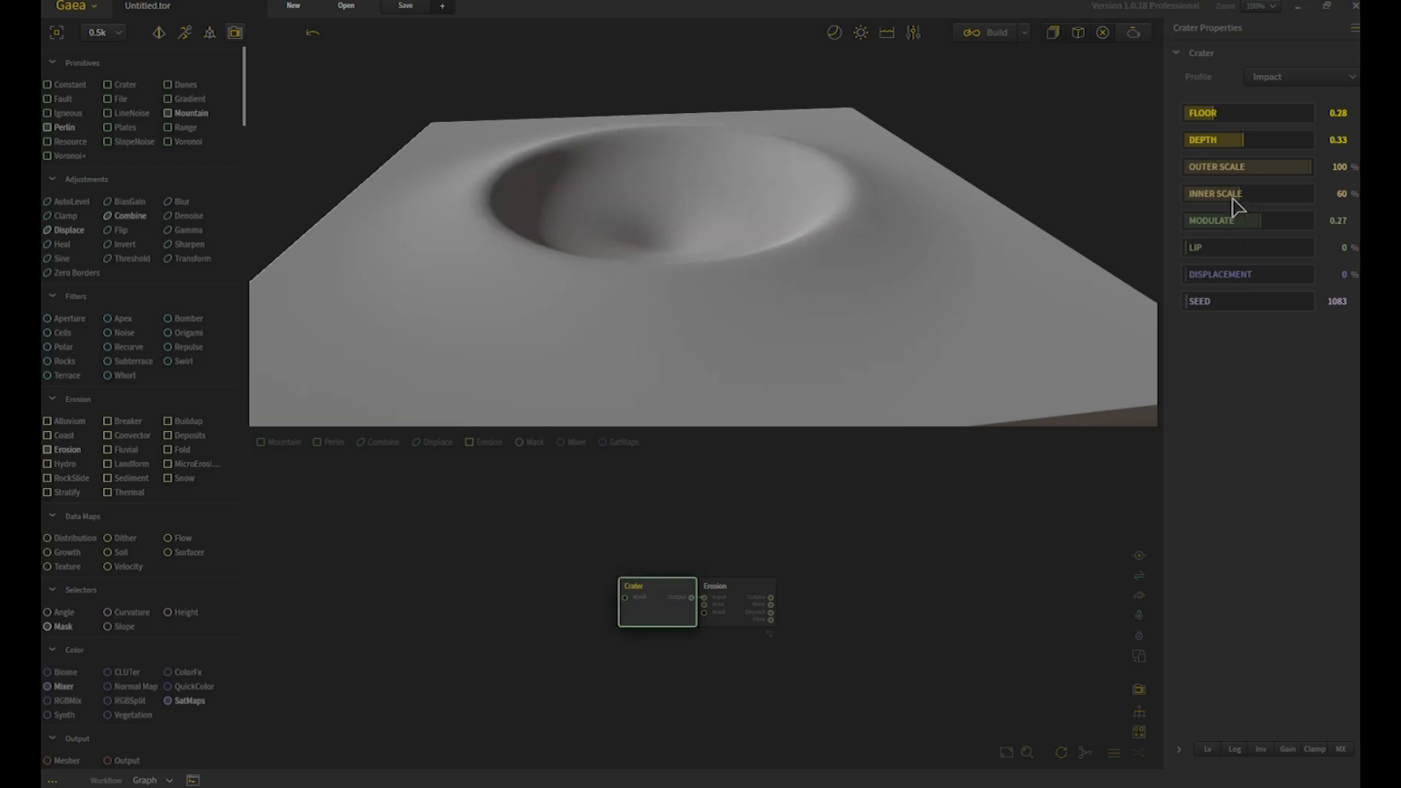
Step: Reduce the crater's Outer Scale to 85% and lower Modulate from 0.27 to 0.25
drag(1286, 177, 1289, 167)
drag(1004, 235, 904, 212)
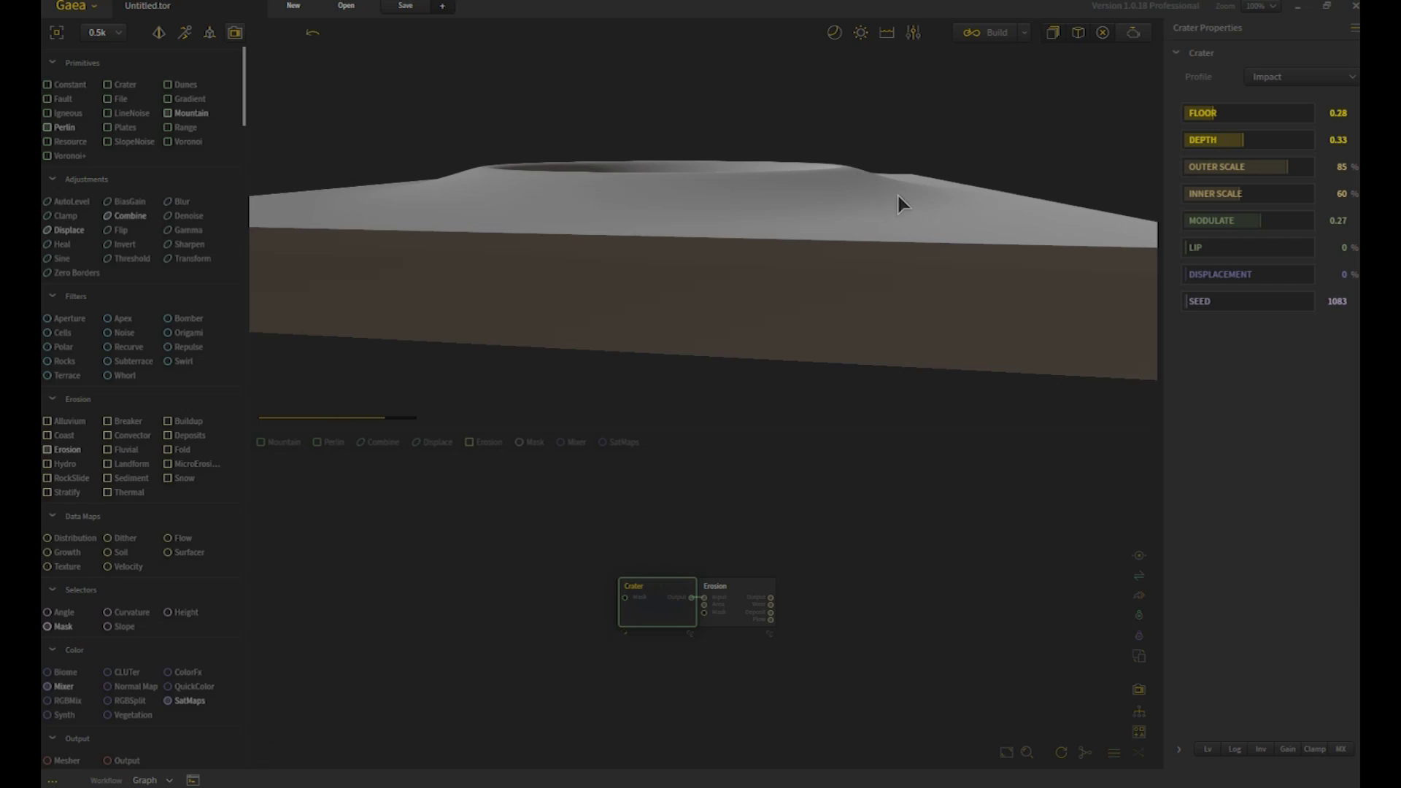
drag(867, 225, 856, 190)
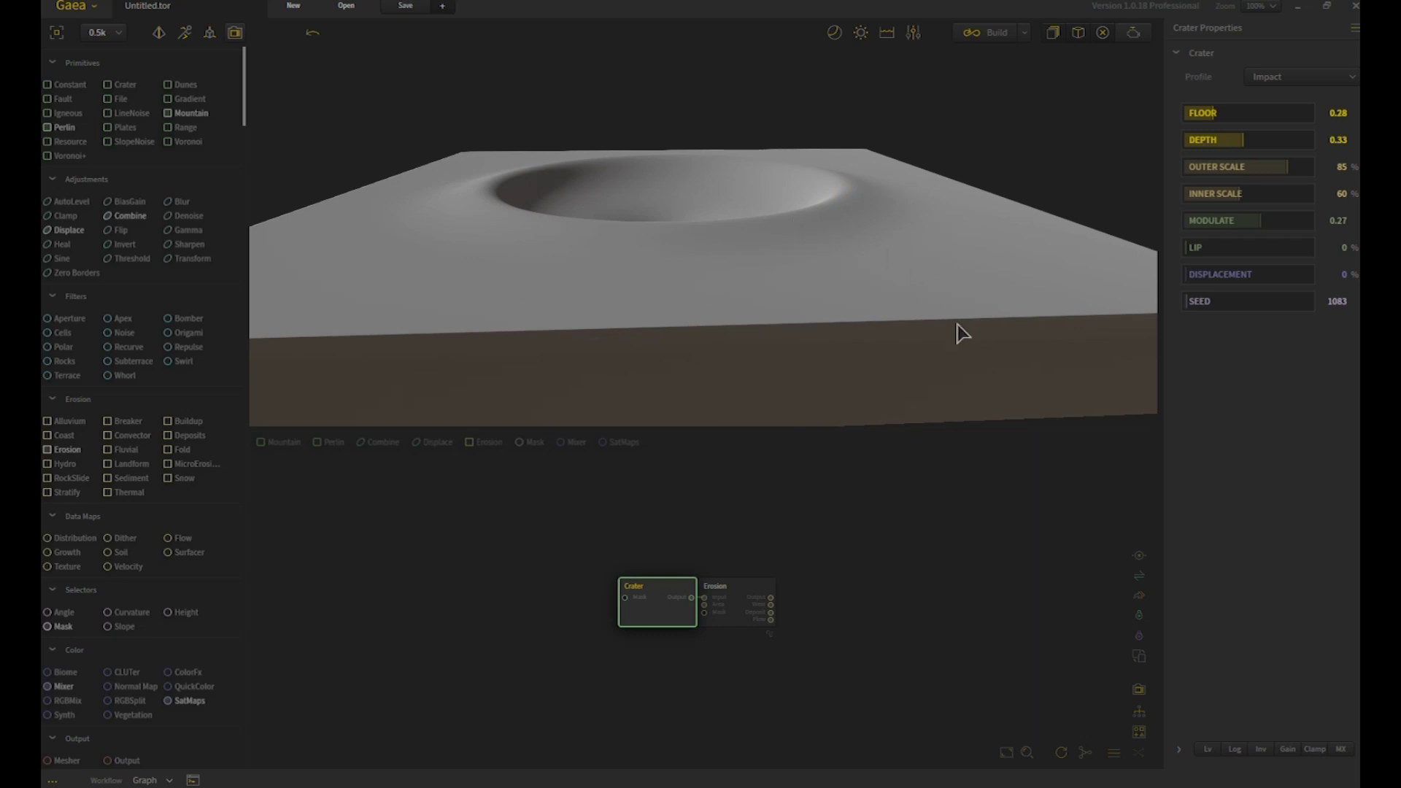
drag(958, 332, 941, 219)
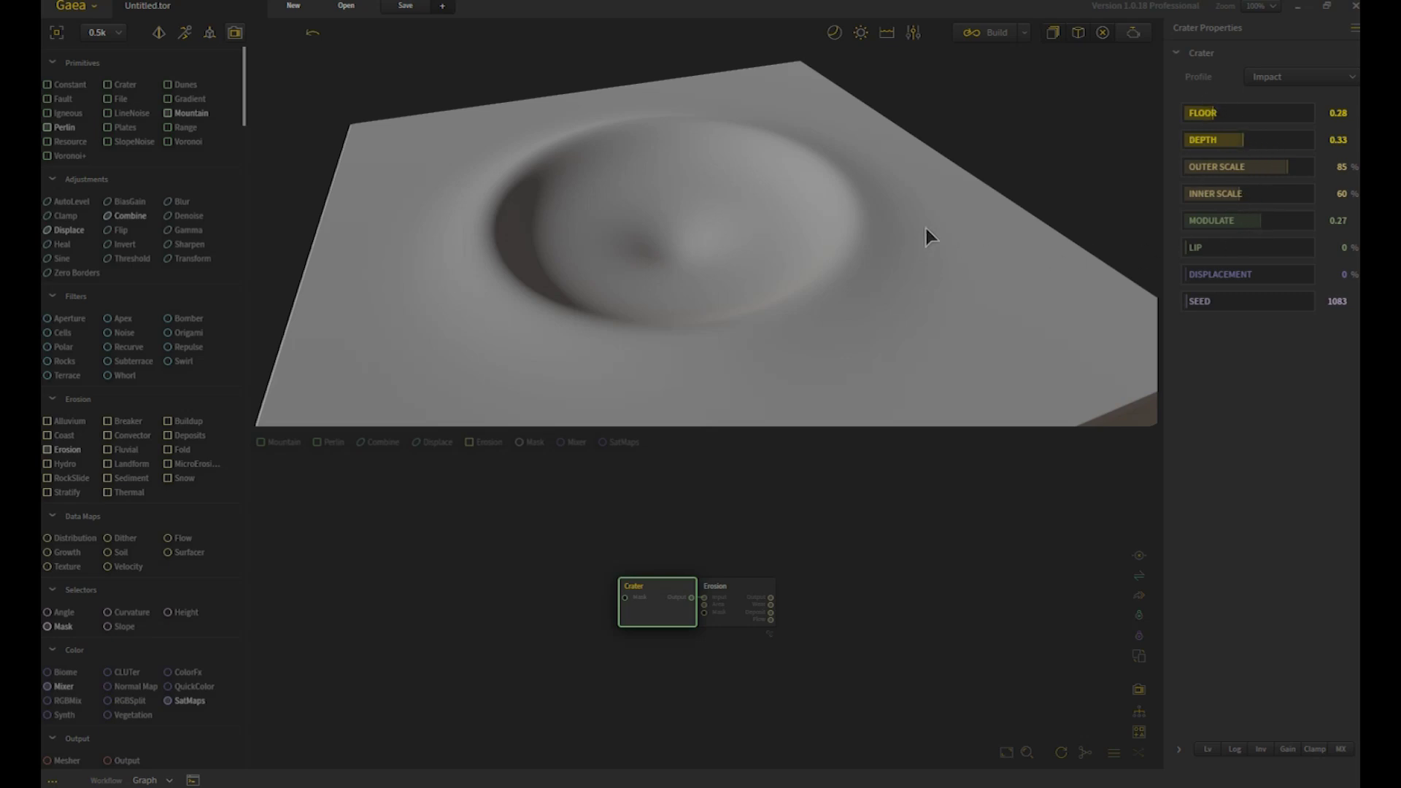
mouse_move(926, 229)
mouse_down()
mouse_move(922, 297)
mouse_move(926, 253)
mouse_up()
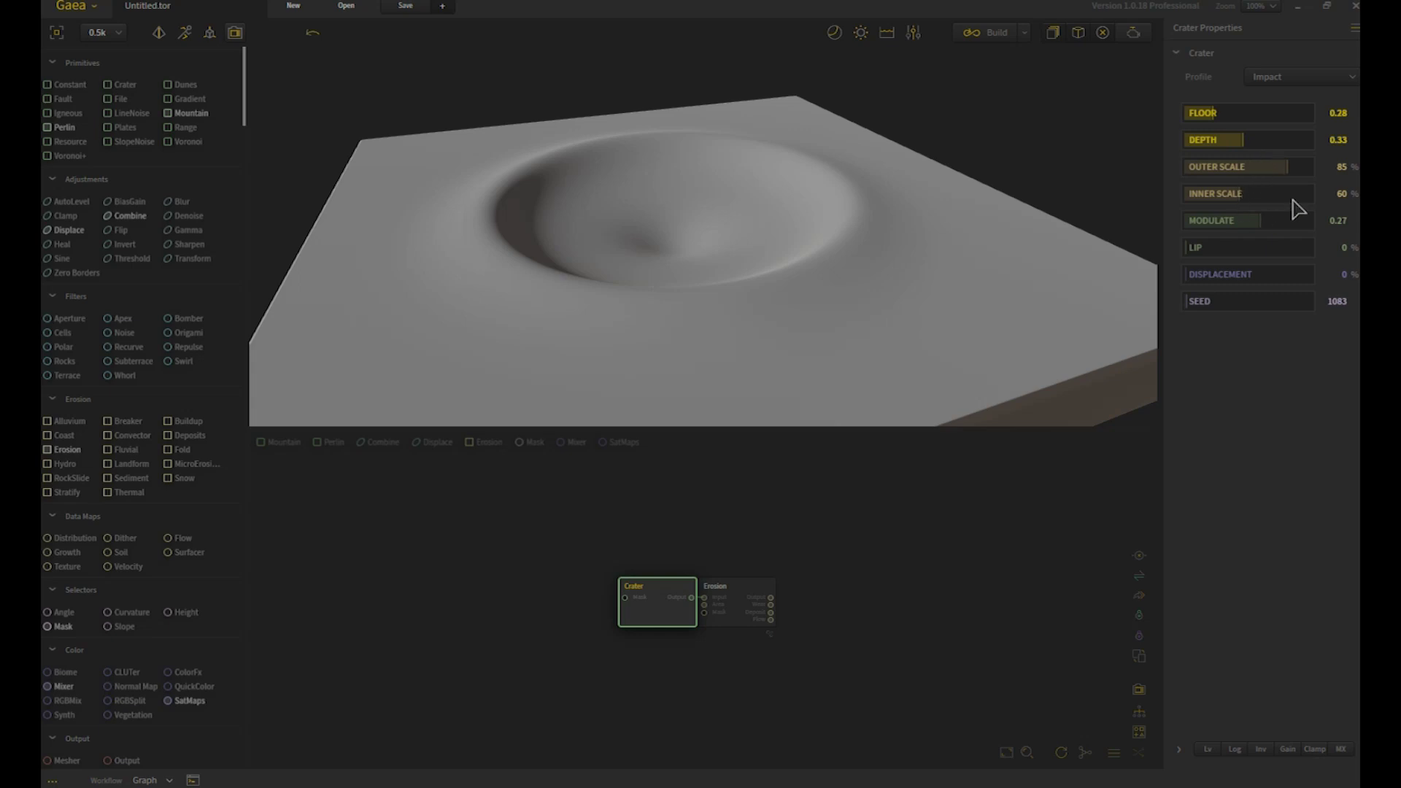
click(1254, 229)
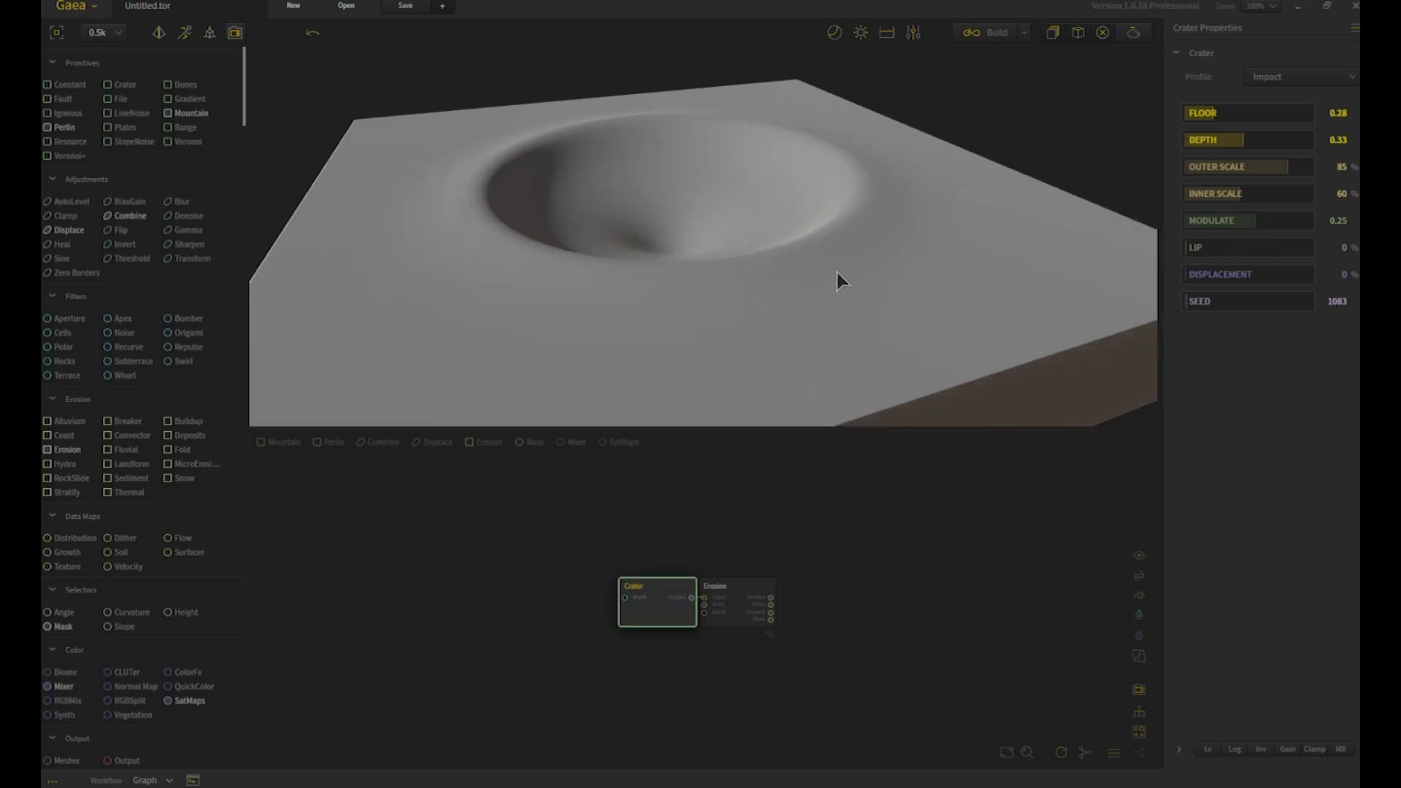
Step: Set the crater's Modulate to 0.28 and Inner Scale to 72%
drag(699, 248, 785, 208)
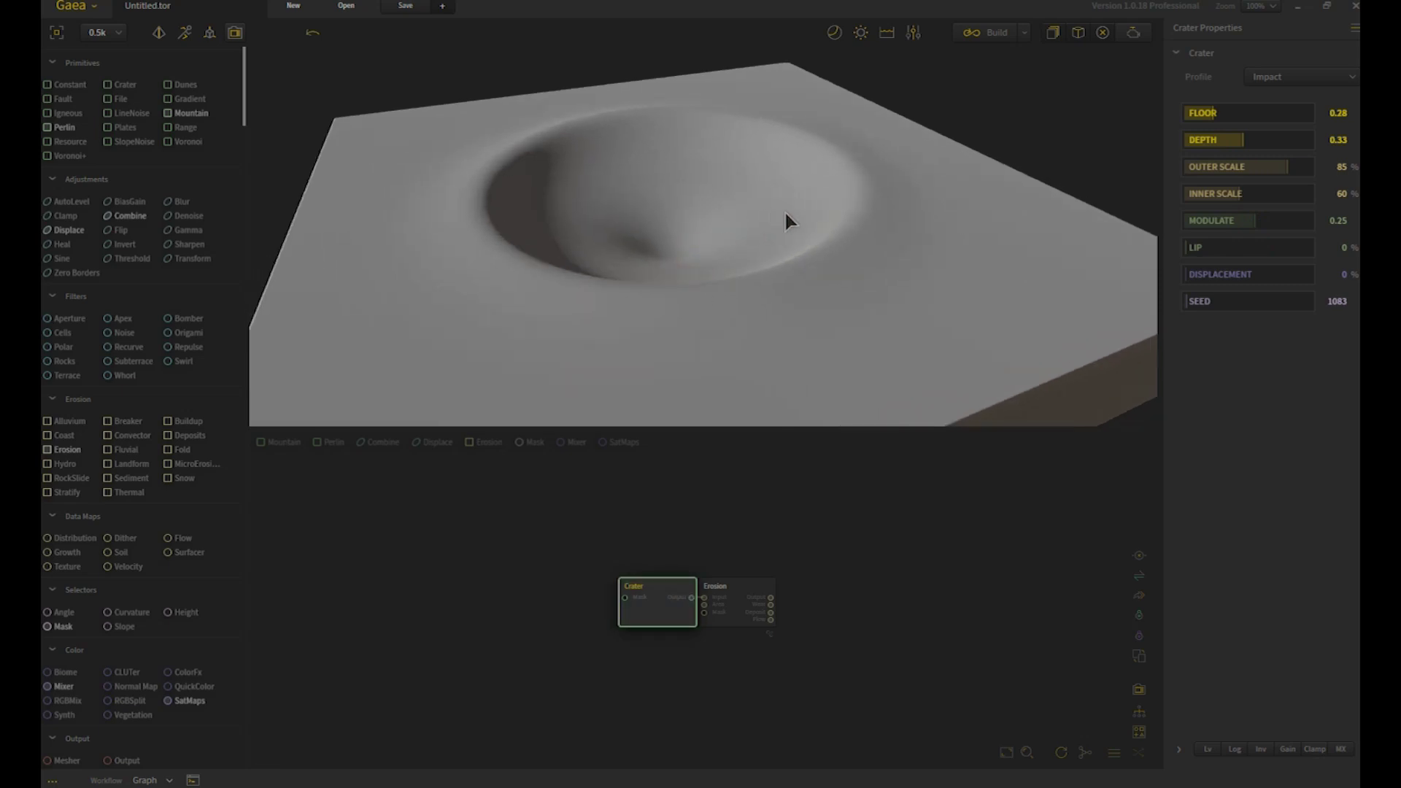
click(1278, 222)
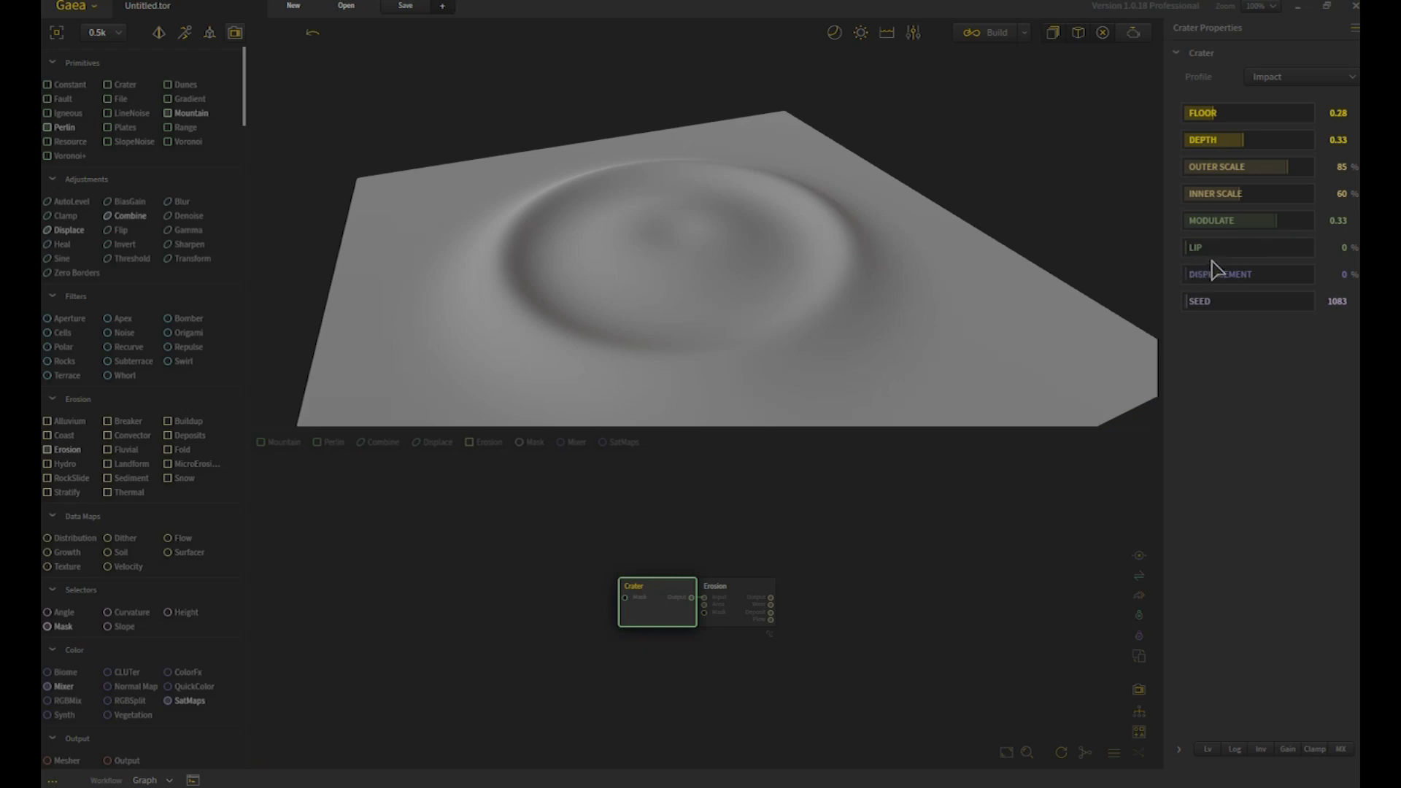
click(1269, 221)
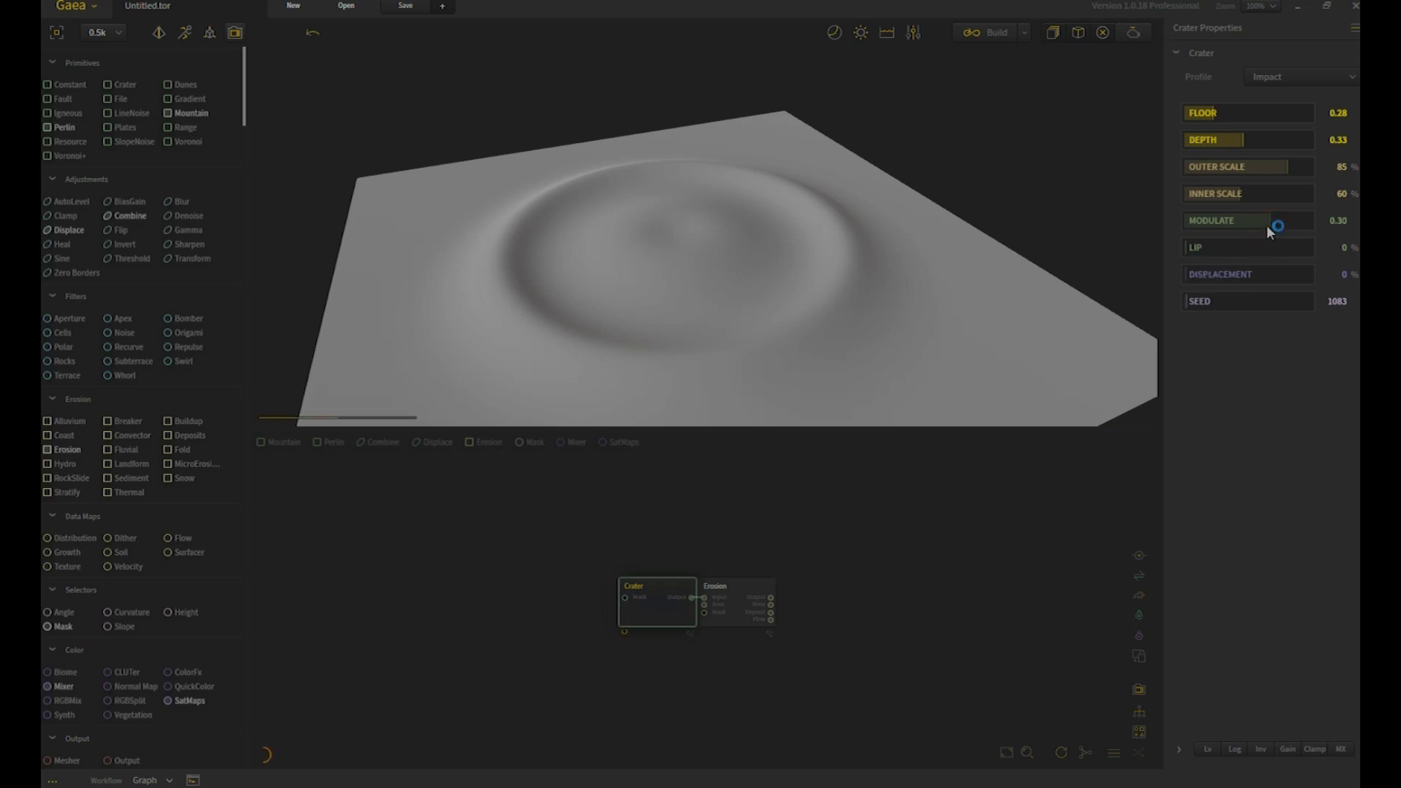
drag(1270, 231, 1267, 228)
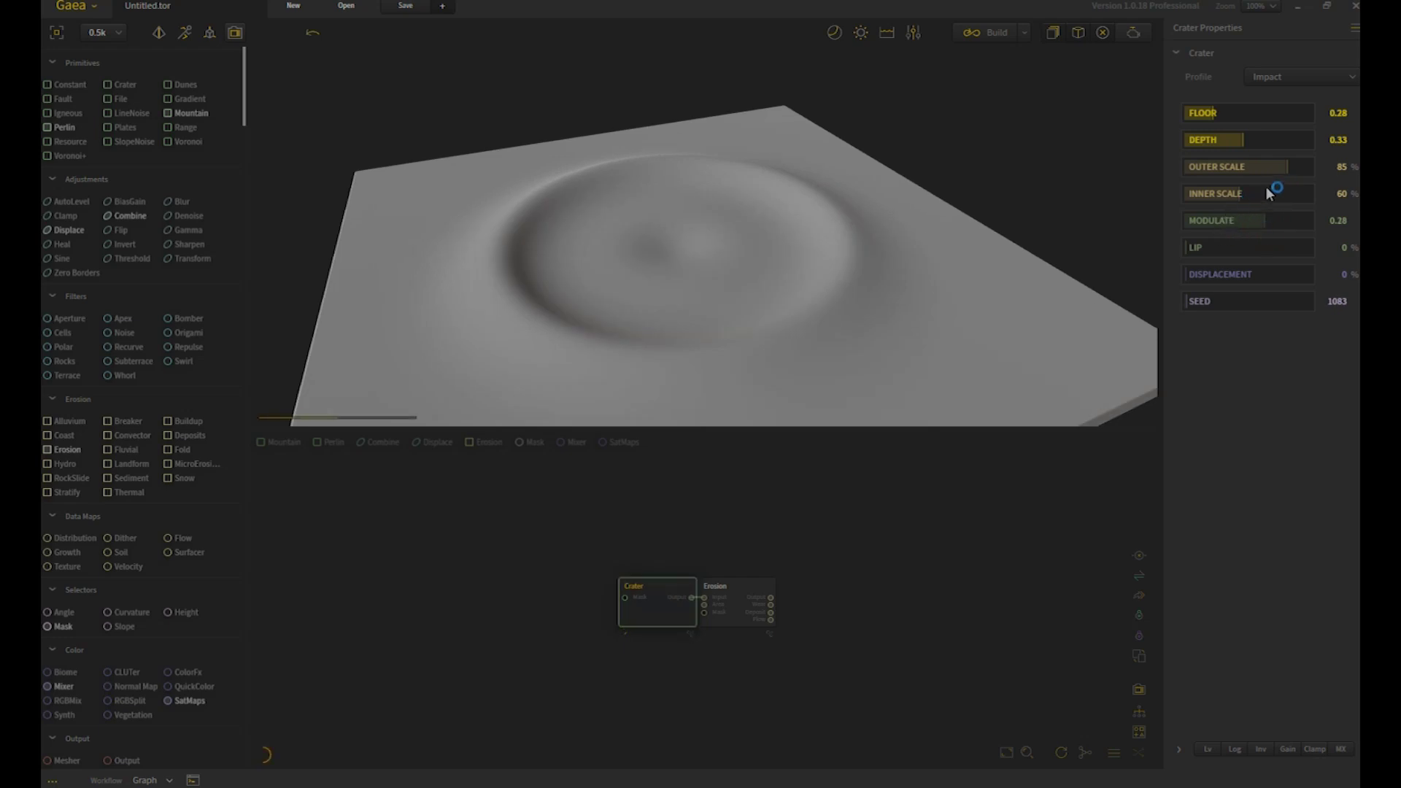
drag(1242, 193, 1248, 194)
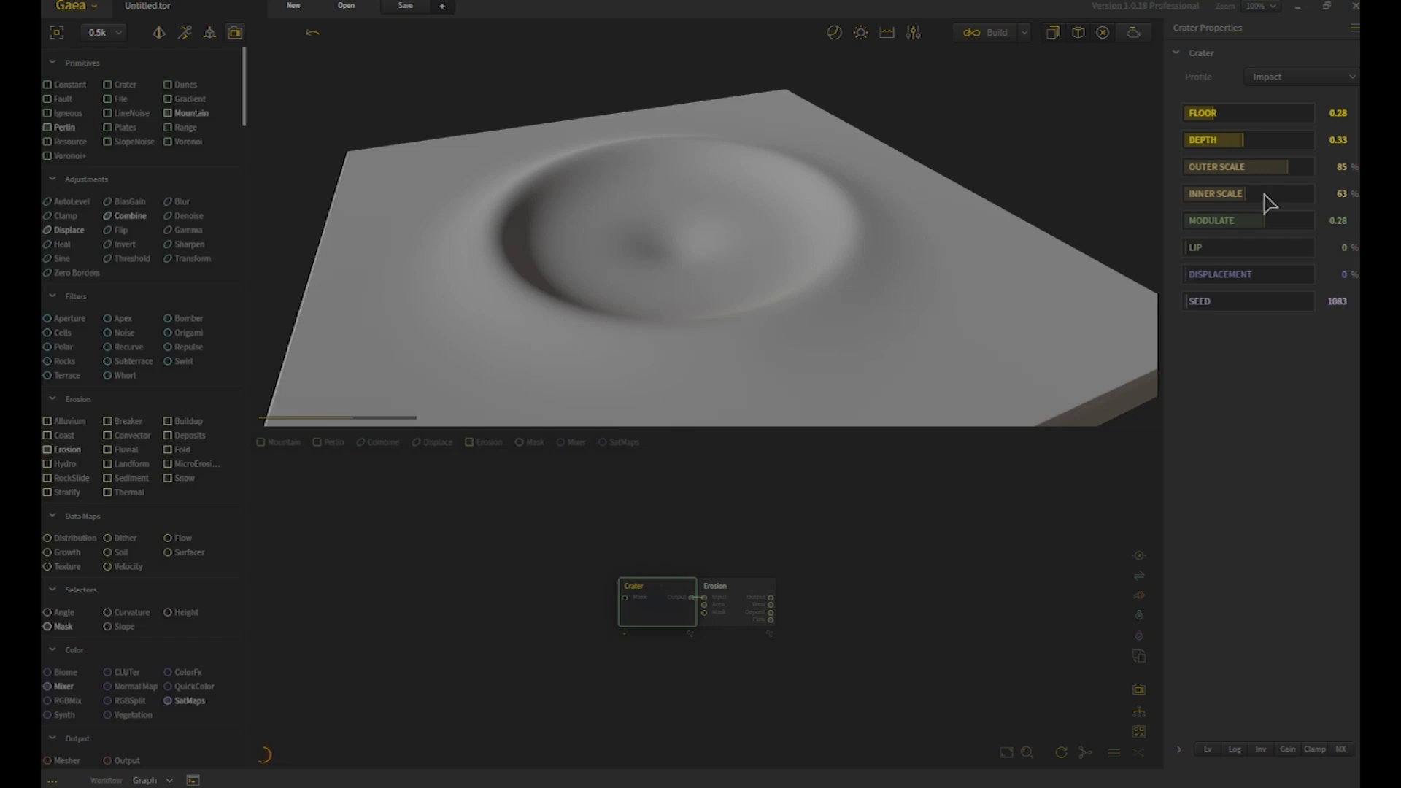
click(1271, 194)
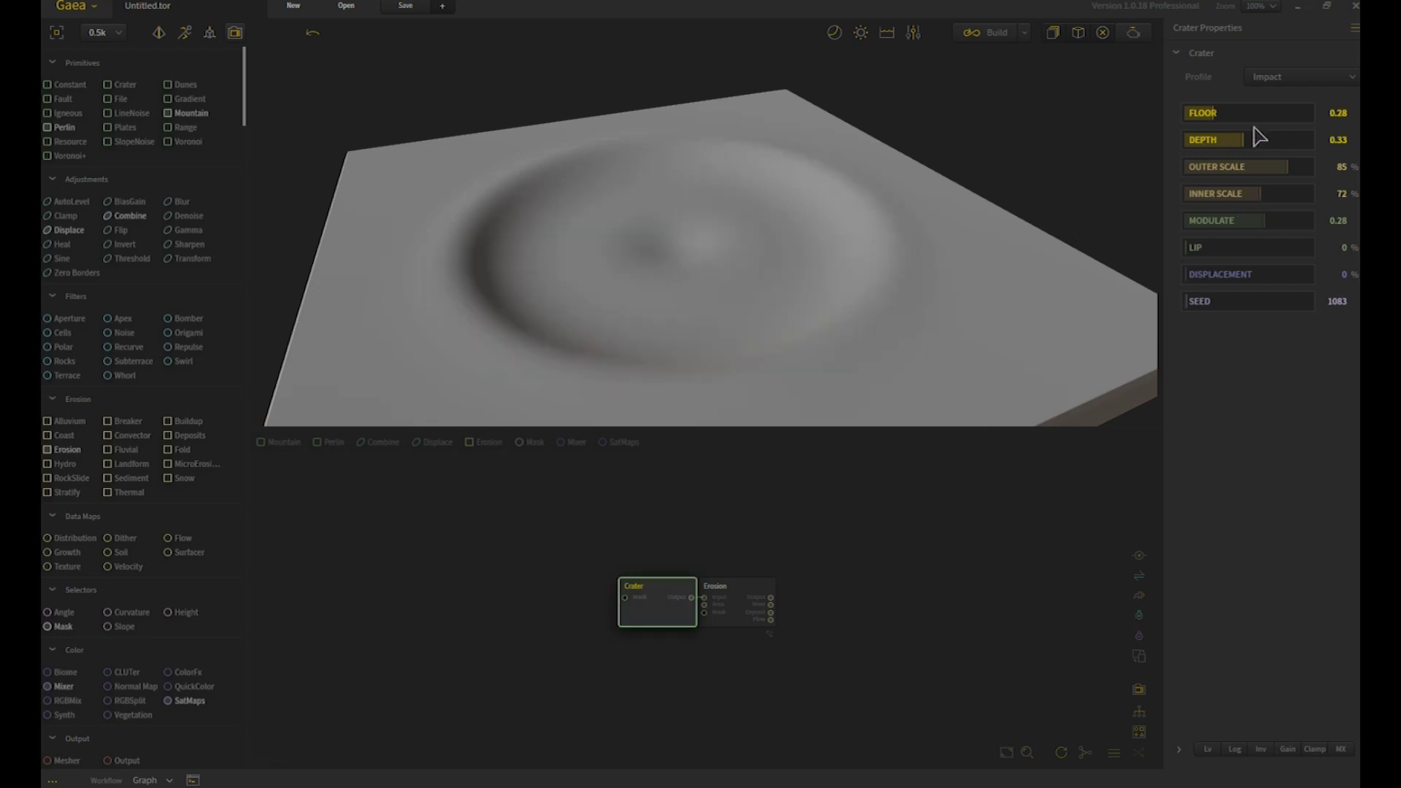
right_click(1249, 166)
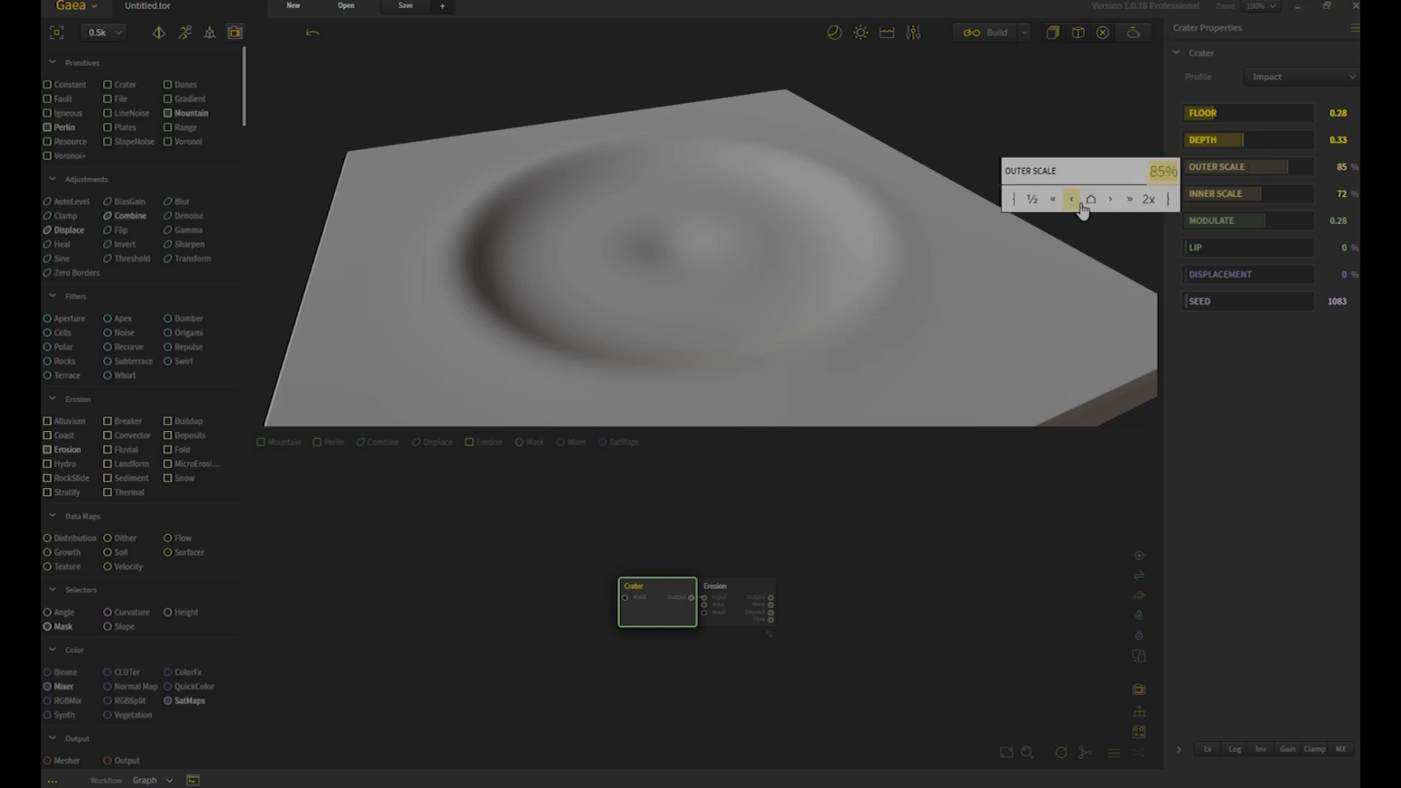
Step: Reset Outer Scale to 100% and Inner Scale to 50%, then raise Floor to 0.31
click(1091, 199)
right_click(1235, 193)
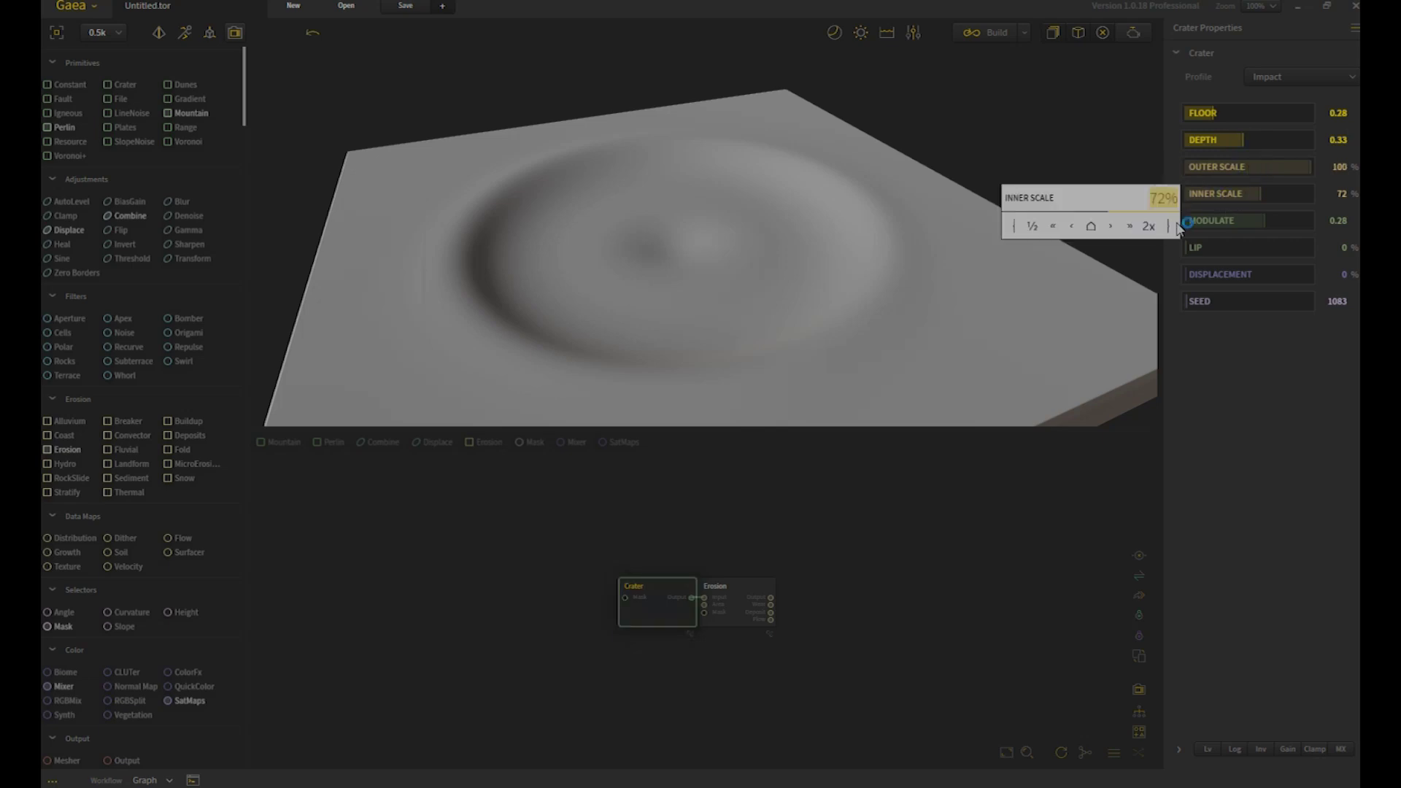
click(1093, 230)
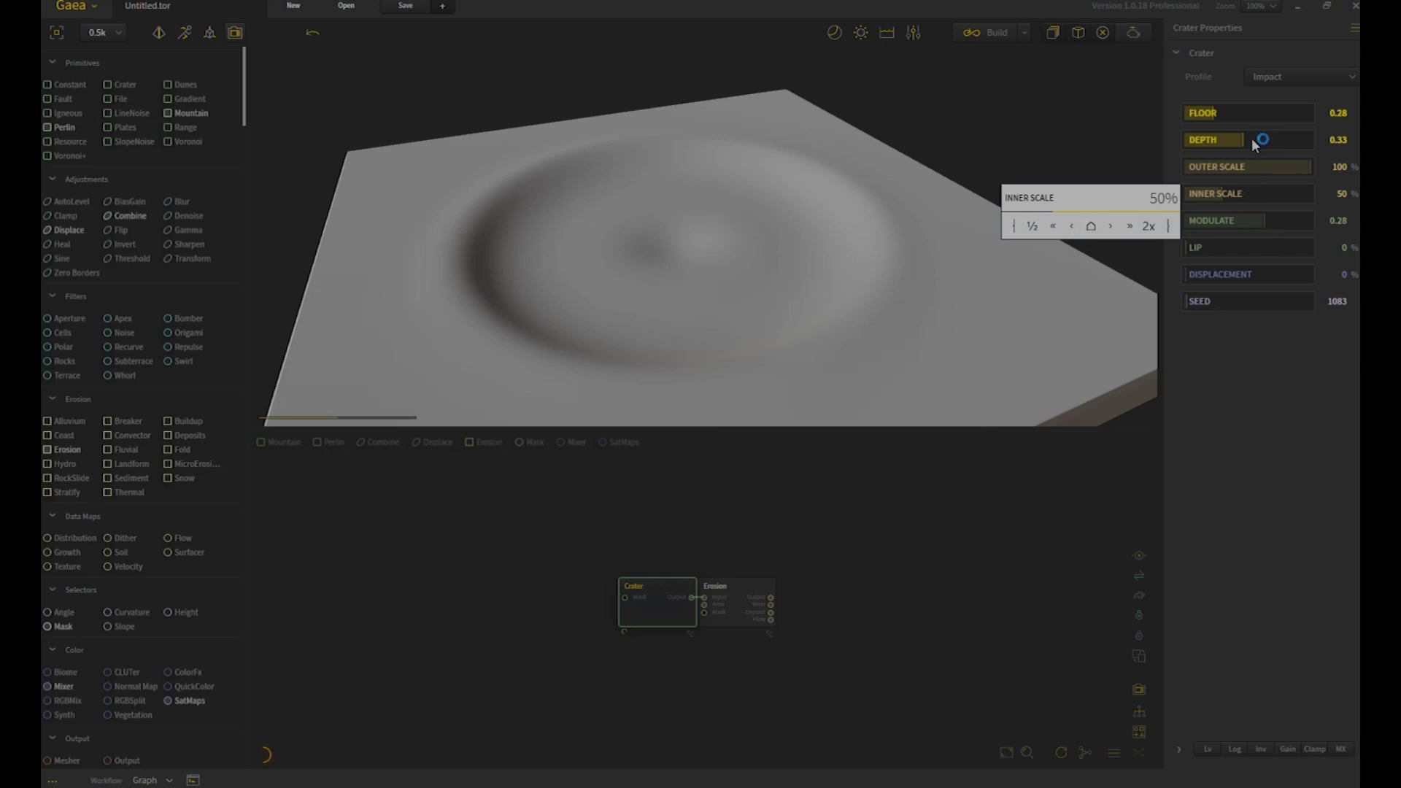
drag(946, 246, 930, 332)
drag(928, 269, 846, 218)
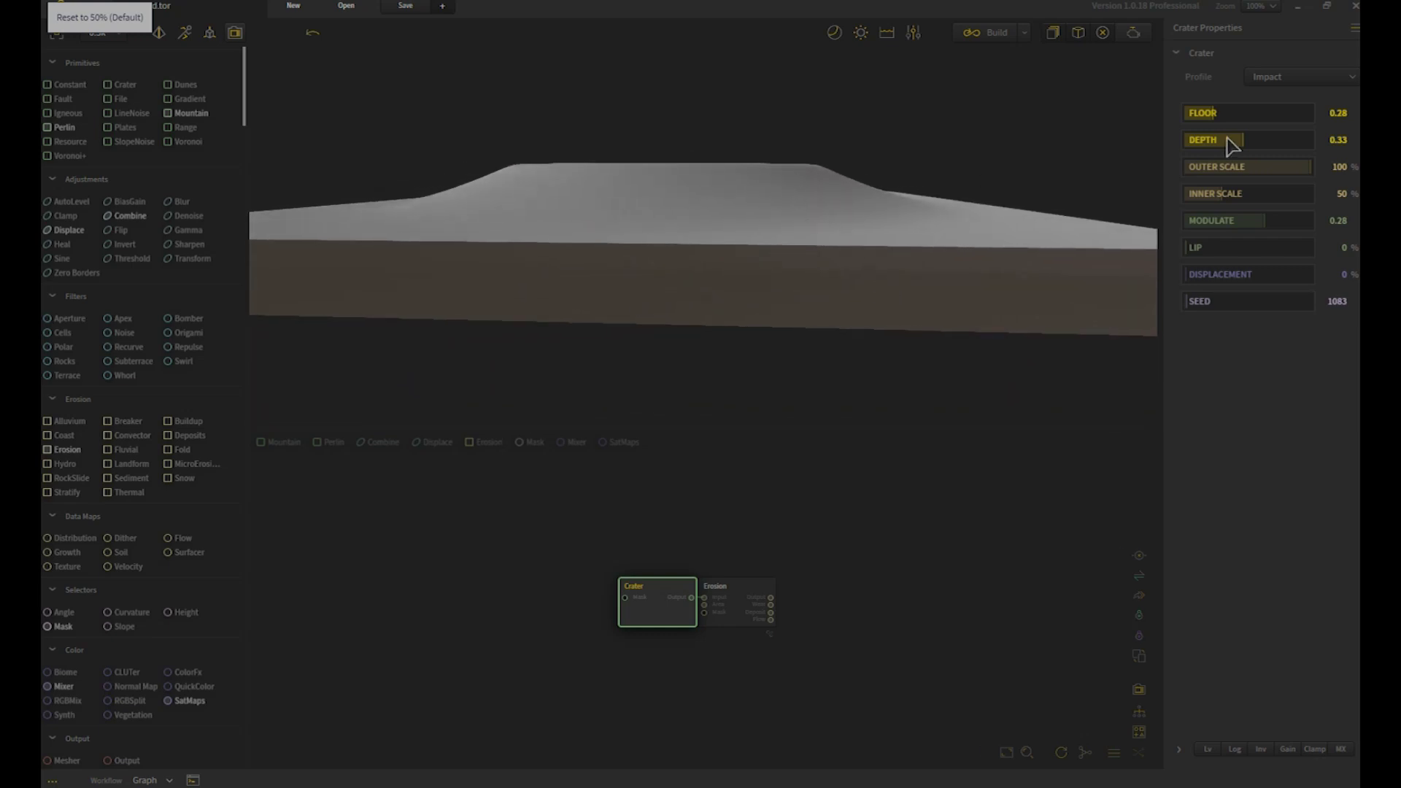
drag(1223, 117, 1228, 117)
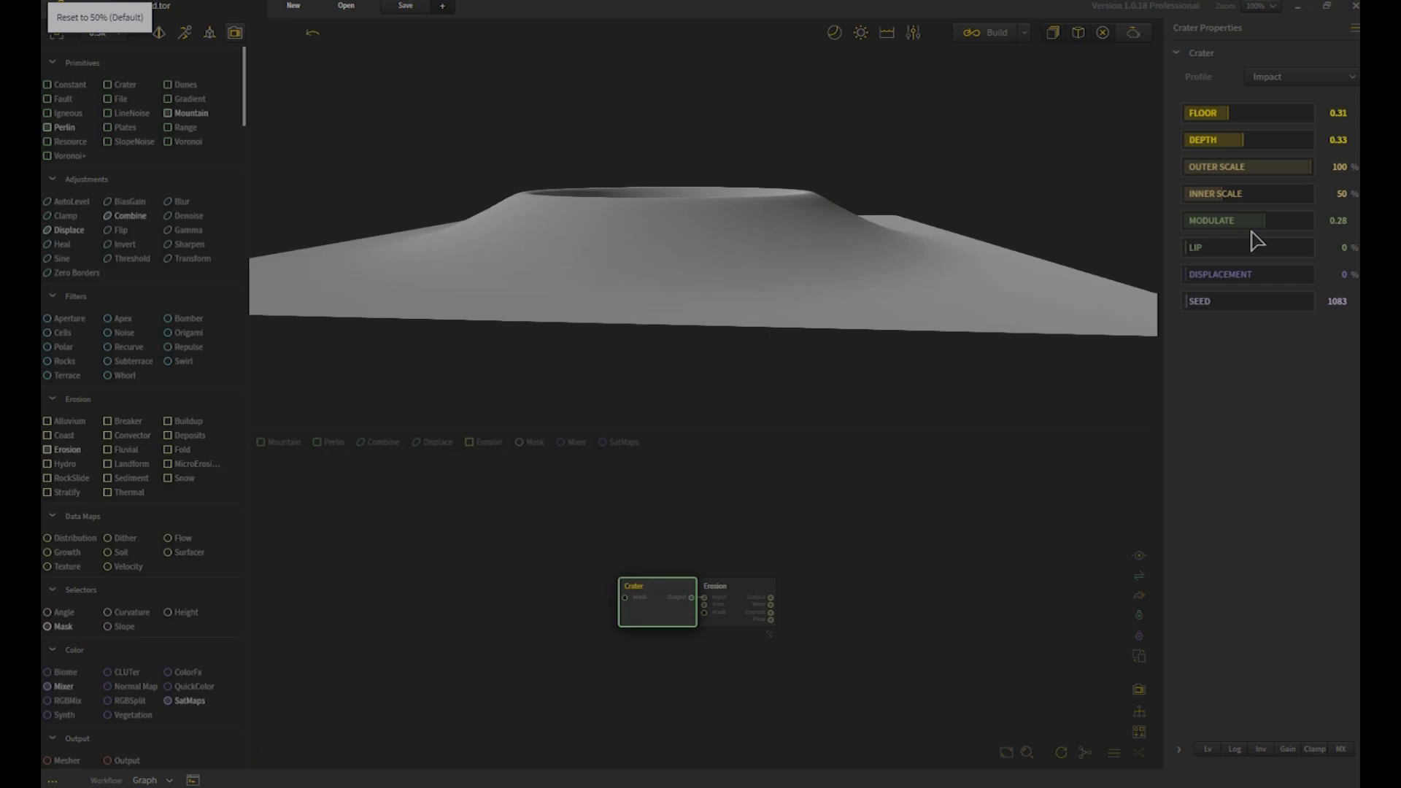
Step: Lower the crater Floor to 0.22
drag(1022, 272, 845, 205)
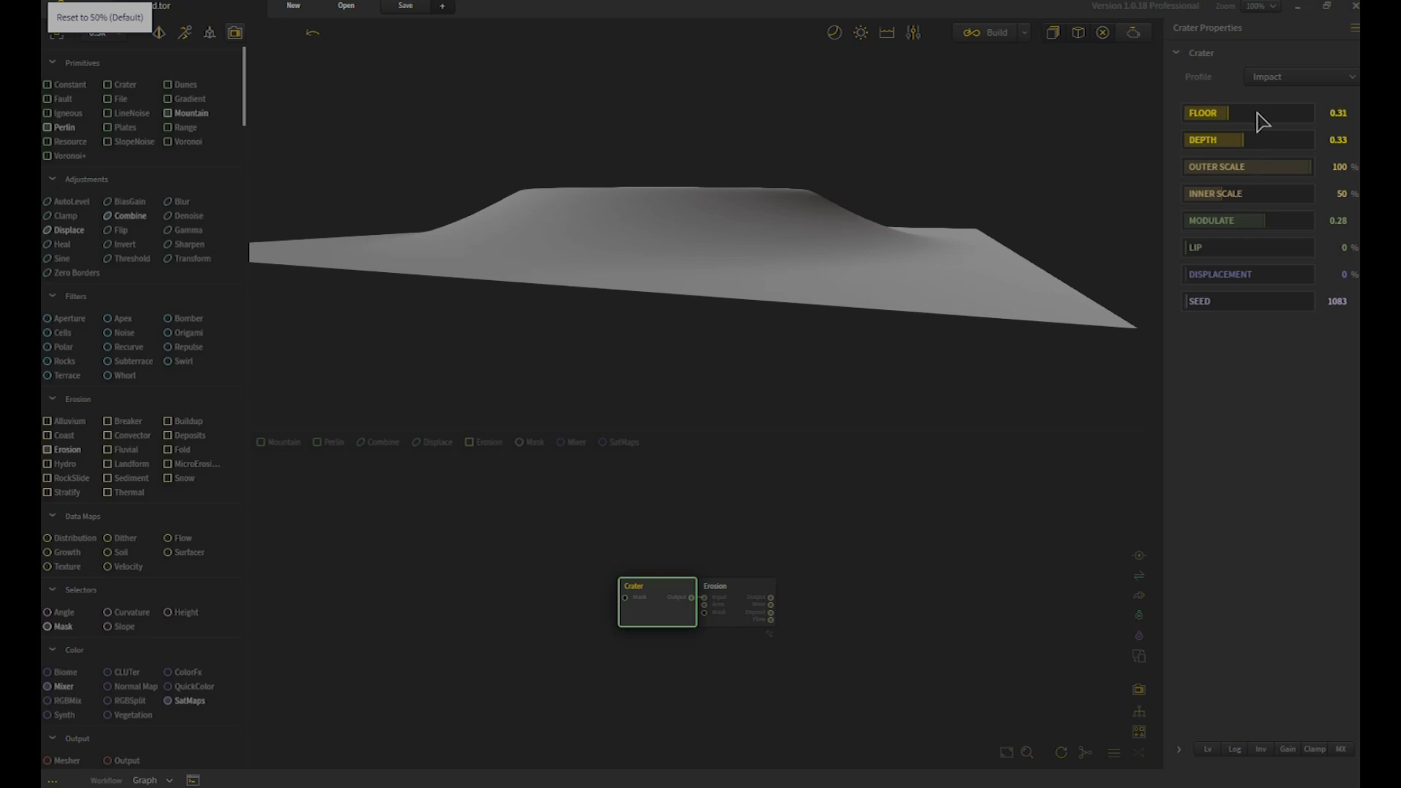
drag(1206, 119, 1197, 122)
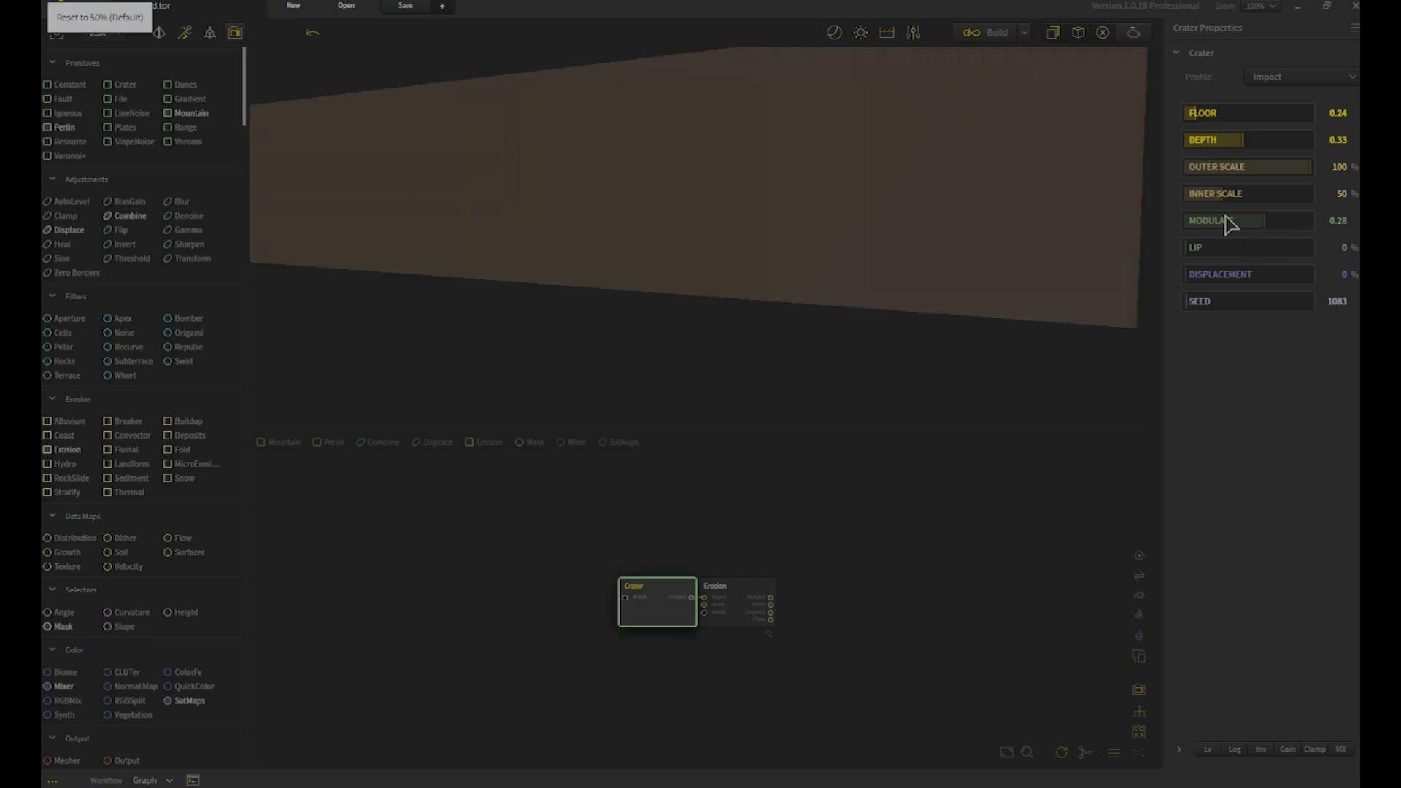
drag(933, 275, 885, 238)
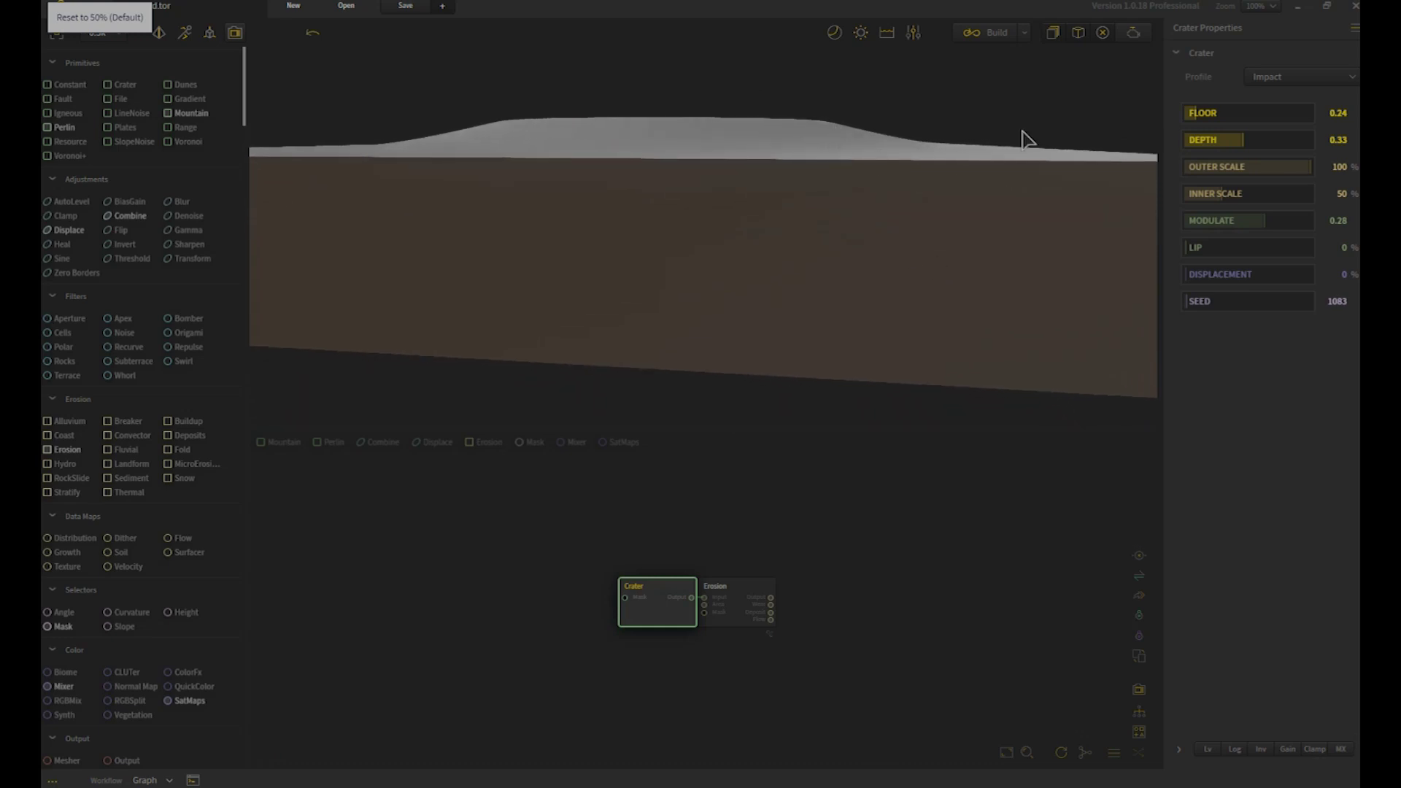
drag(1192, 115, 1189, 115)
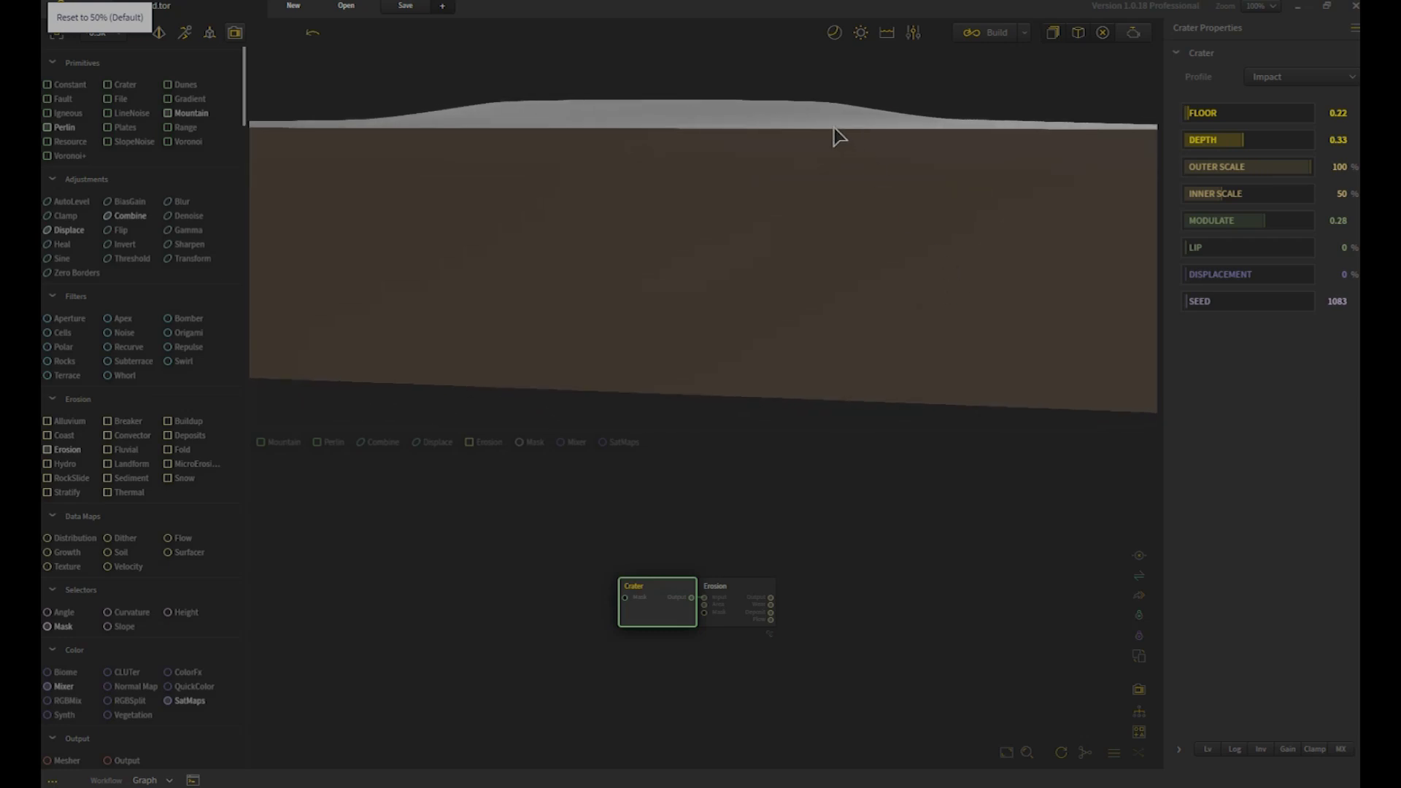
Step: Deepen the crater to 0.37, orbiting to judge the bowl
drag(841, 154, 885, 222)
drag(909, 144, 939, 214)
drag(1244, 151, 1253, 146)
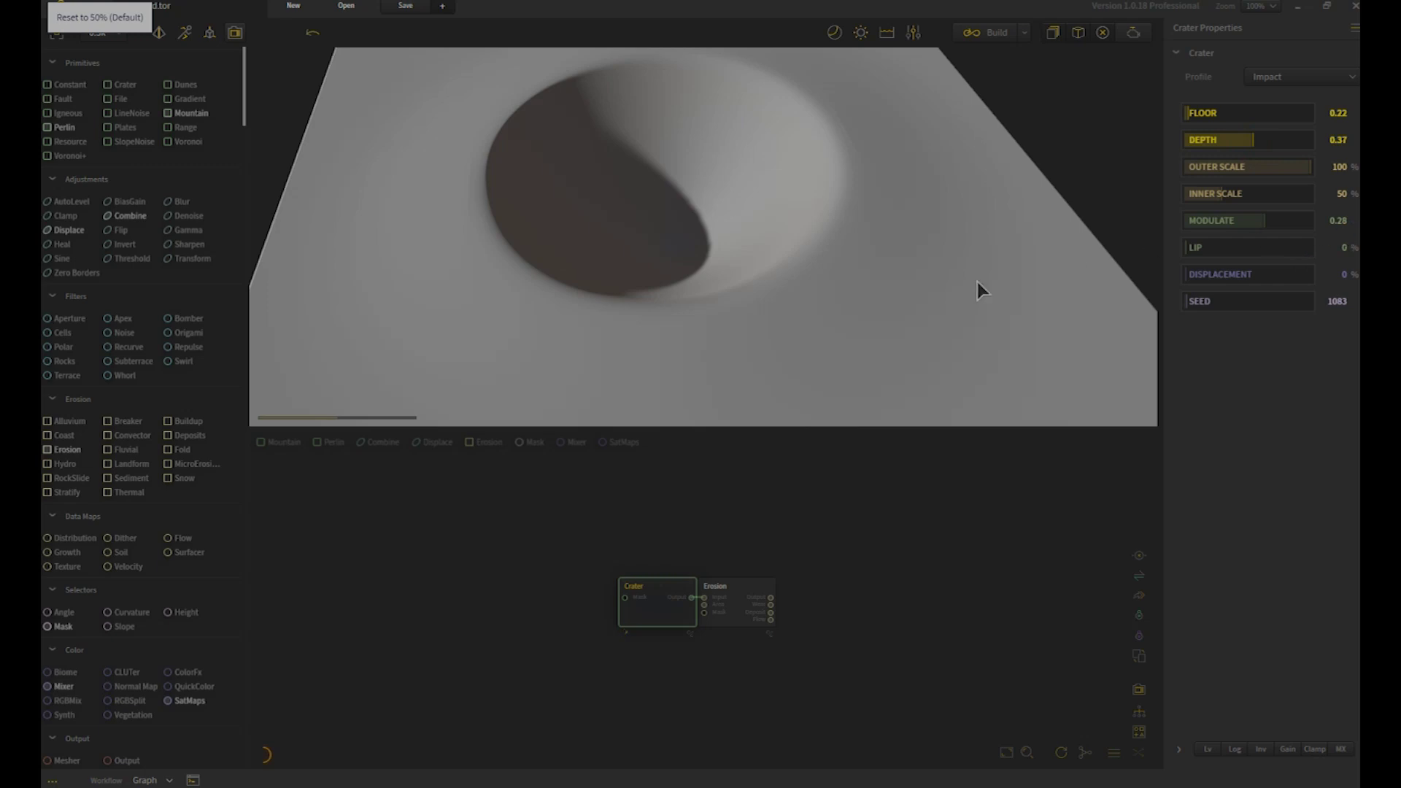
drag(978, 283, 910, 353)
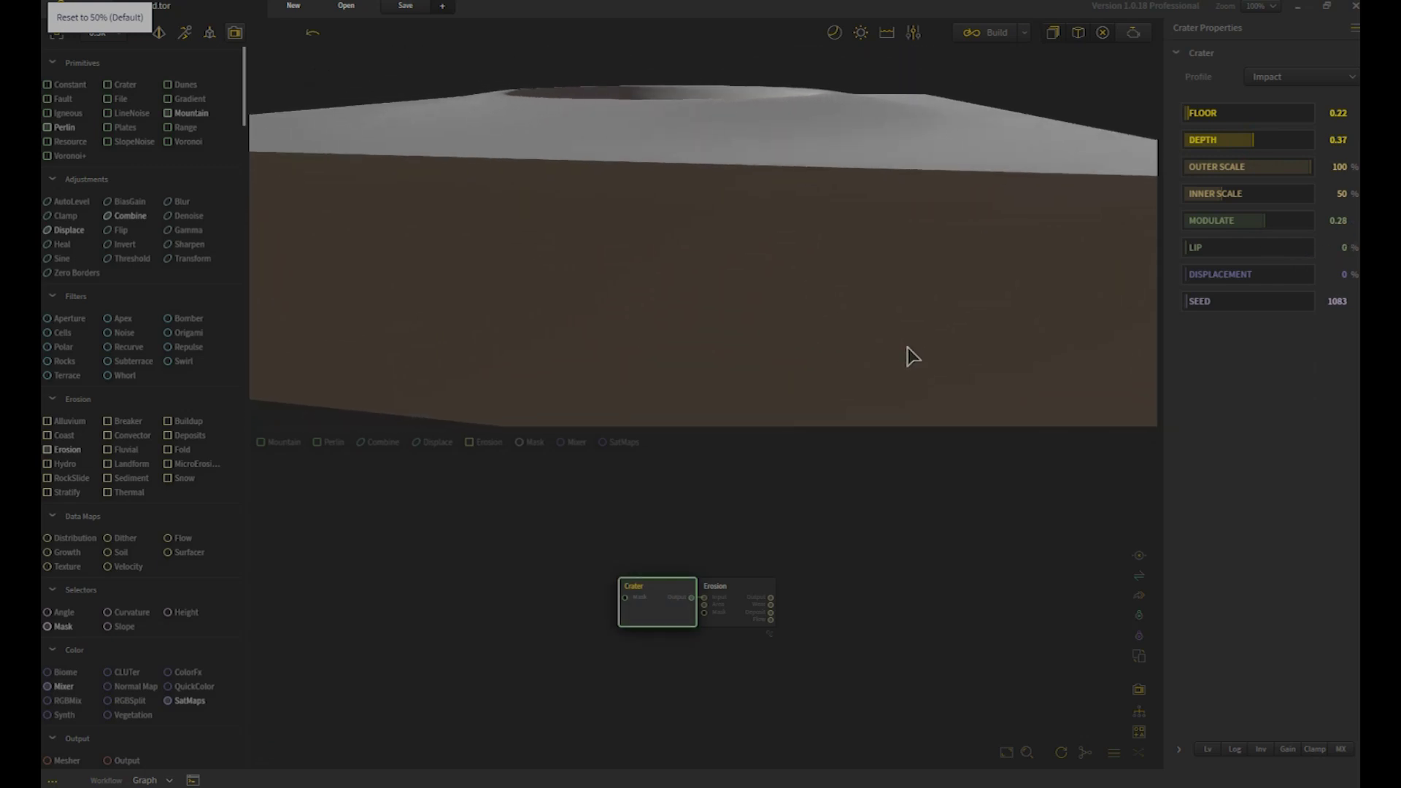
drag(861, 198, 904, 139)
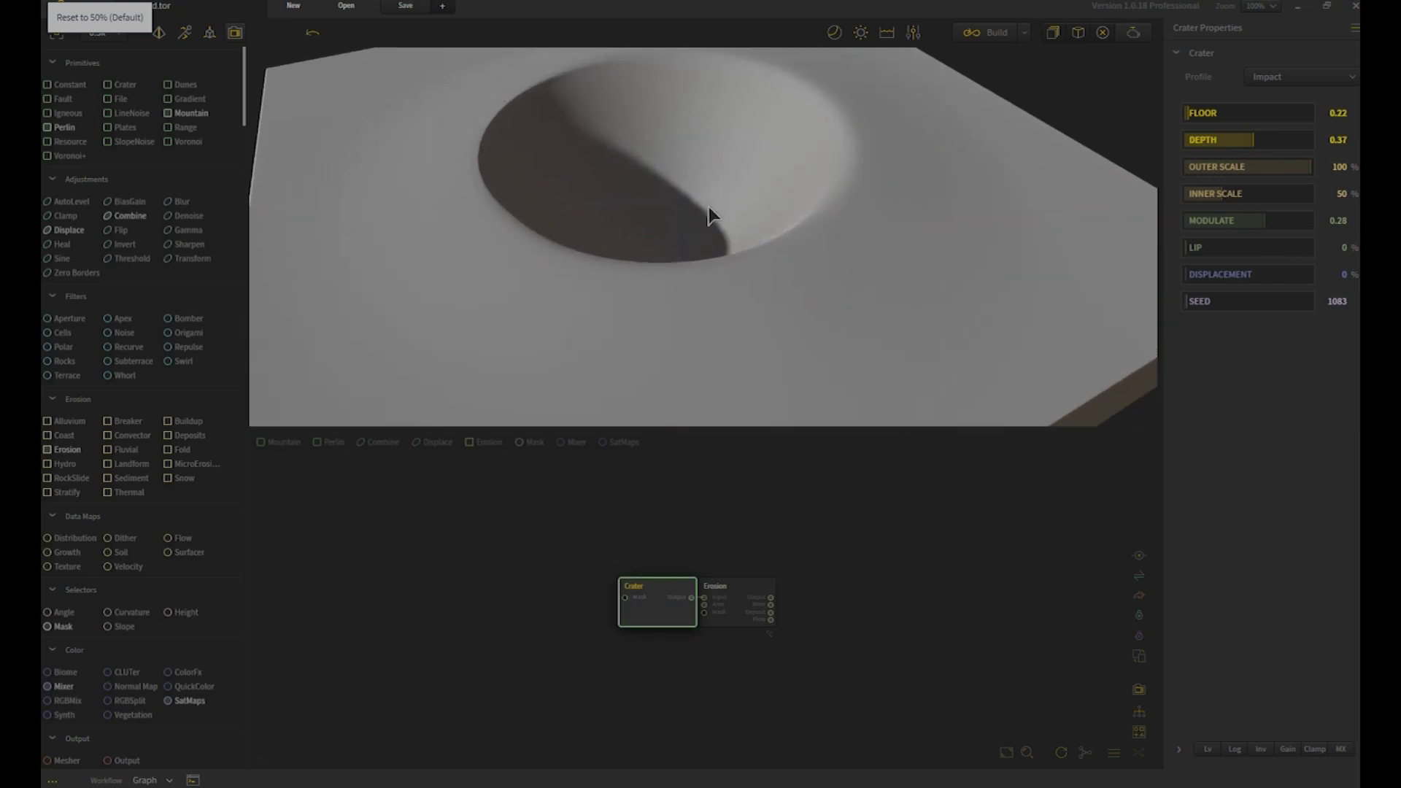
drag(653, 234, 649, 319)
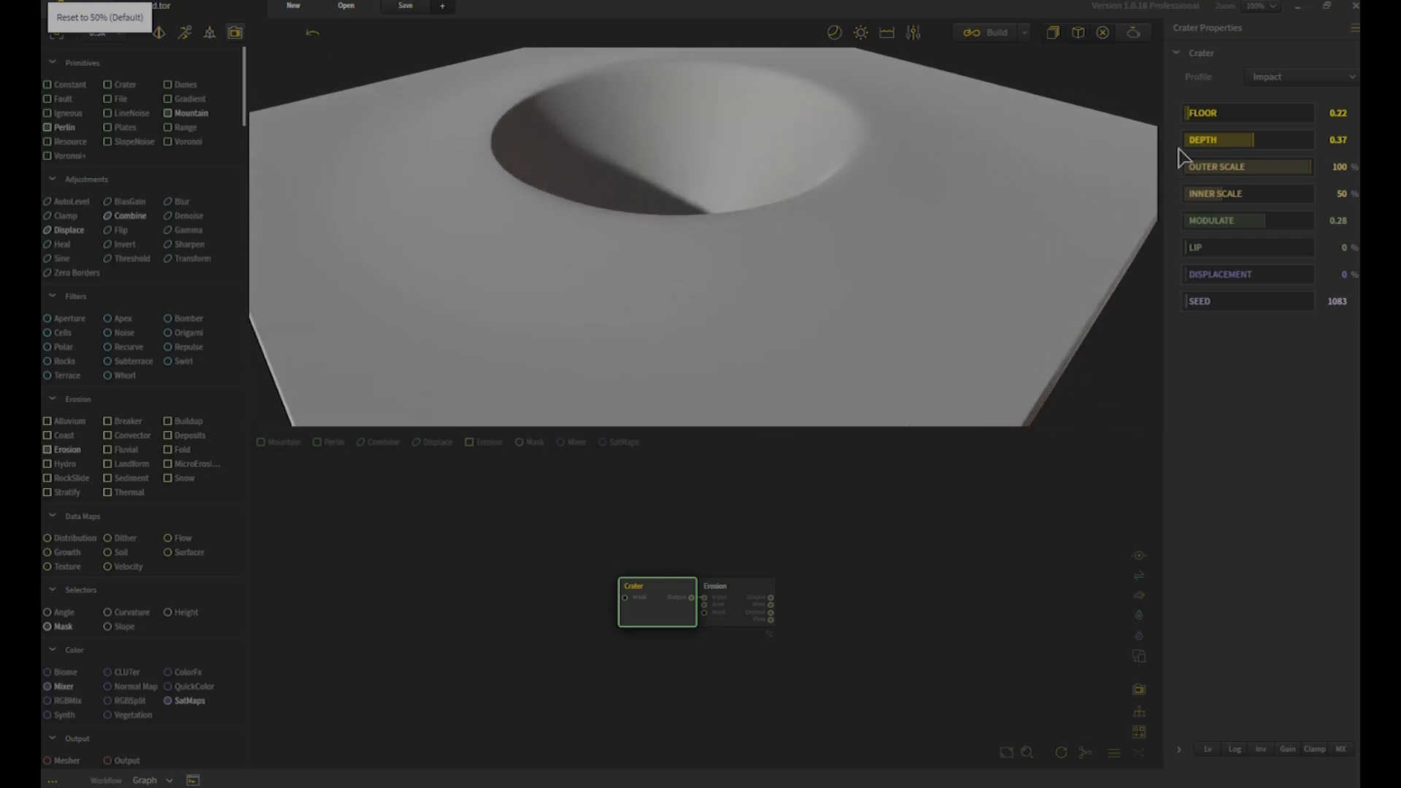
Step: Bring the crater Depth back down through 0.26 and 0.22 to 0.17
click(1221, 140)
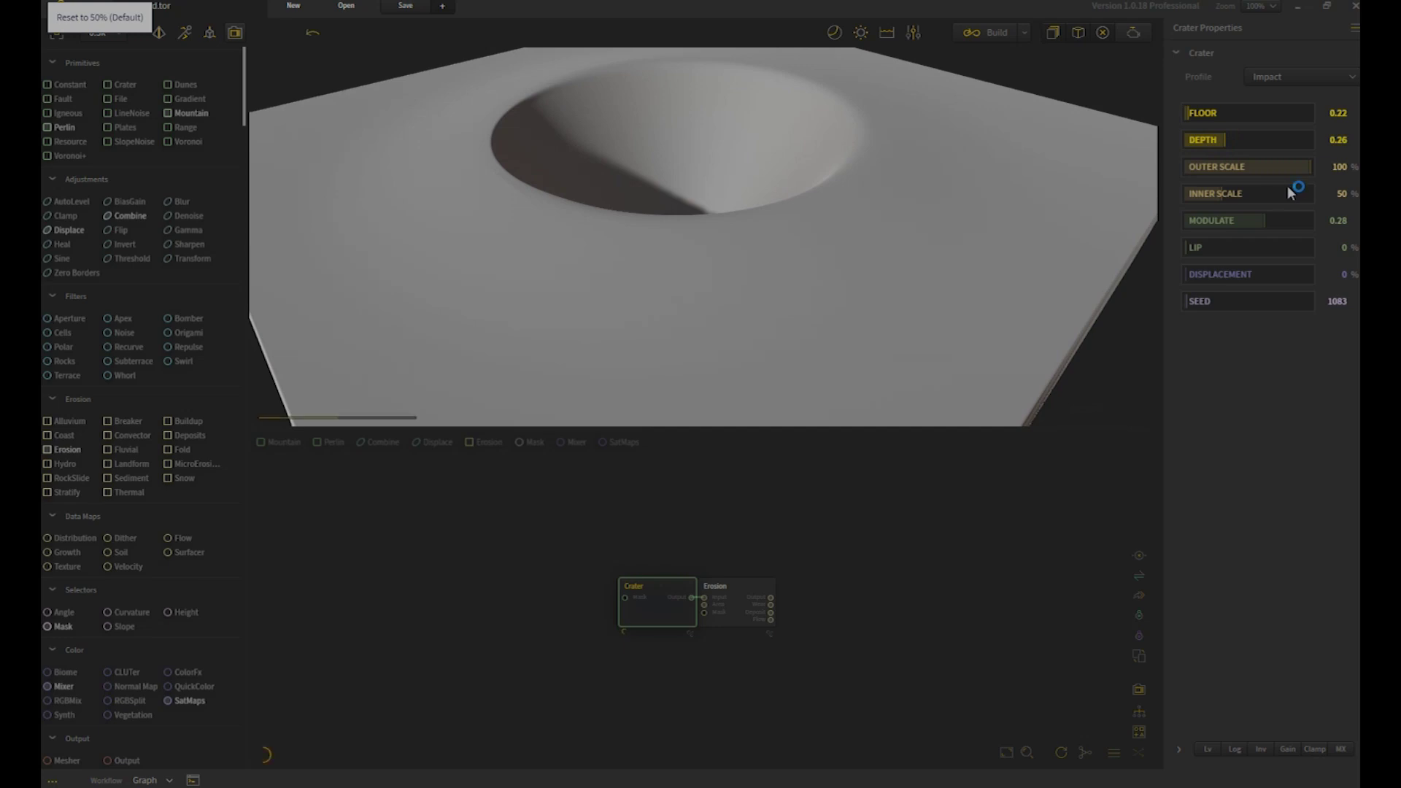
click(1216, 140)
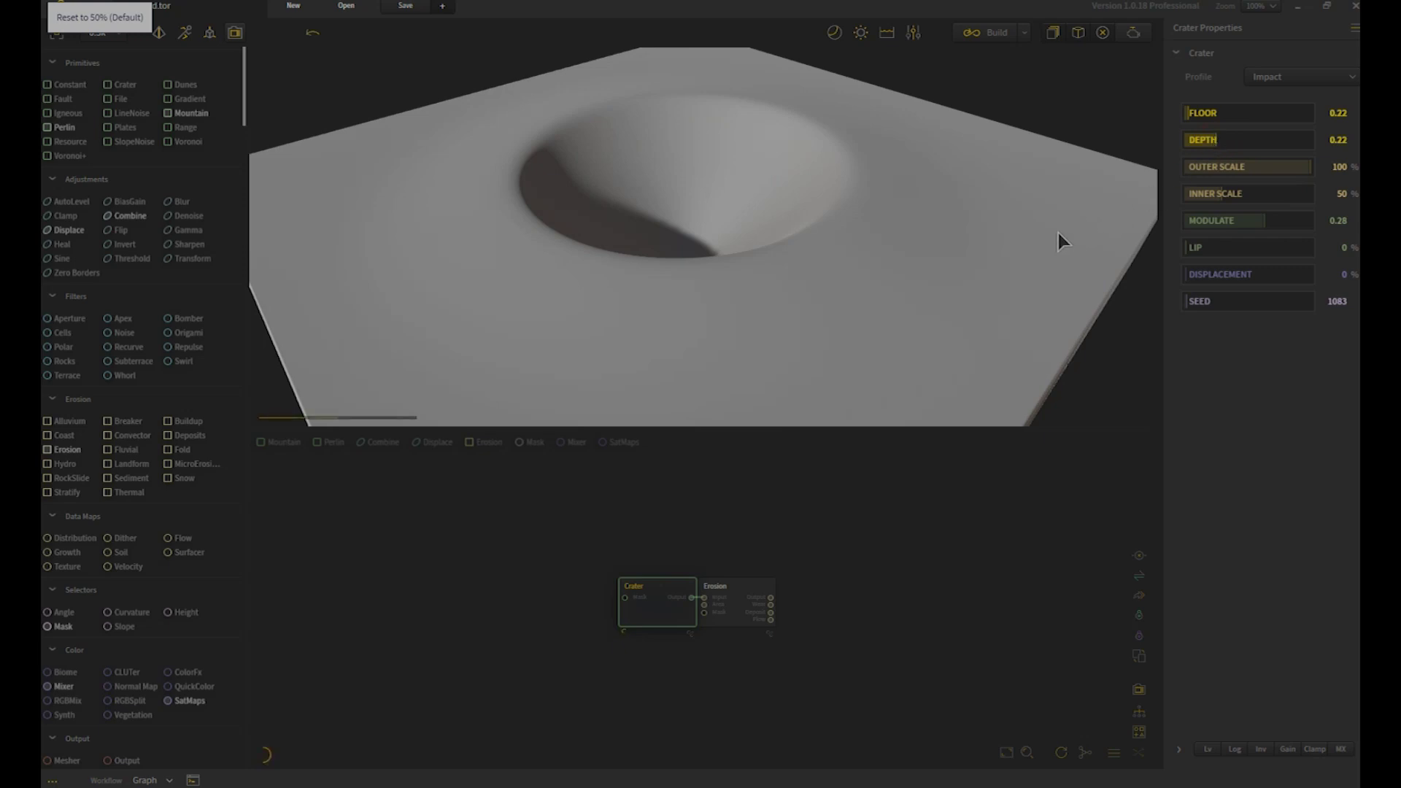
drag(947, 195, 875, 248)
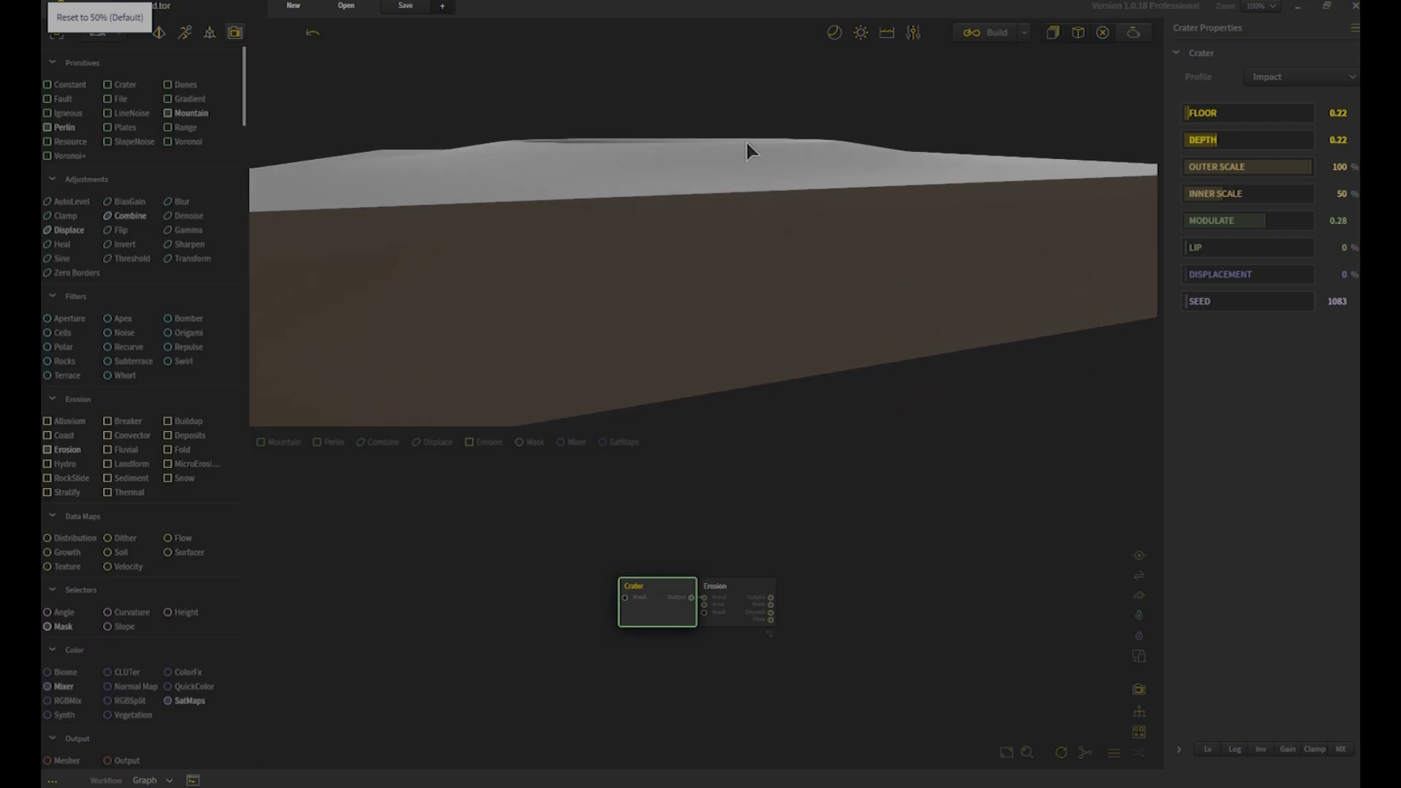
drag(747, 147, 719, 265)
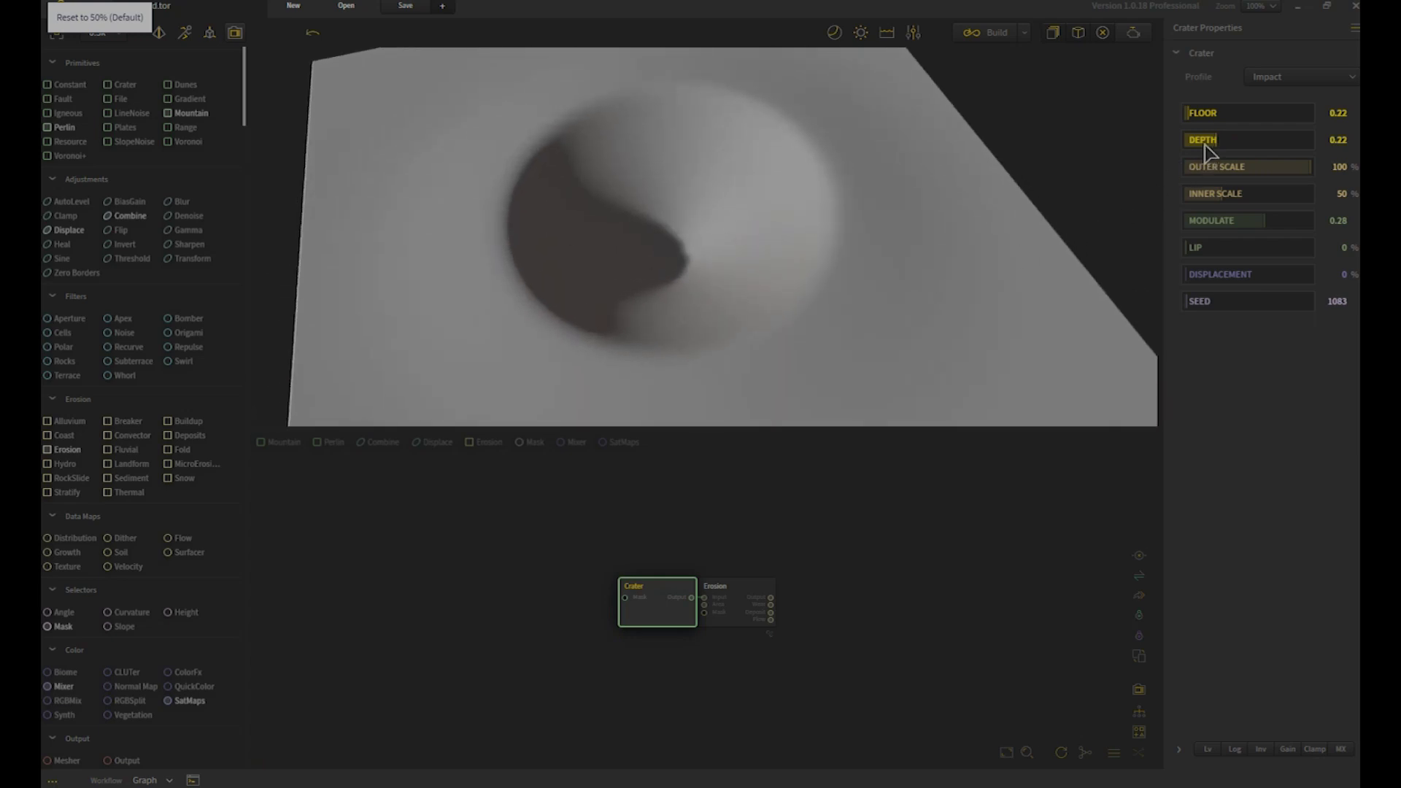
drag(1212, 140, 1204, 140)
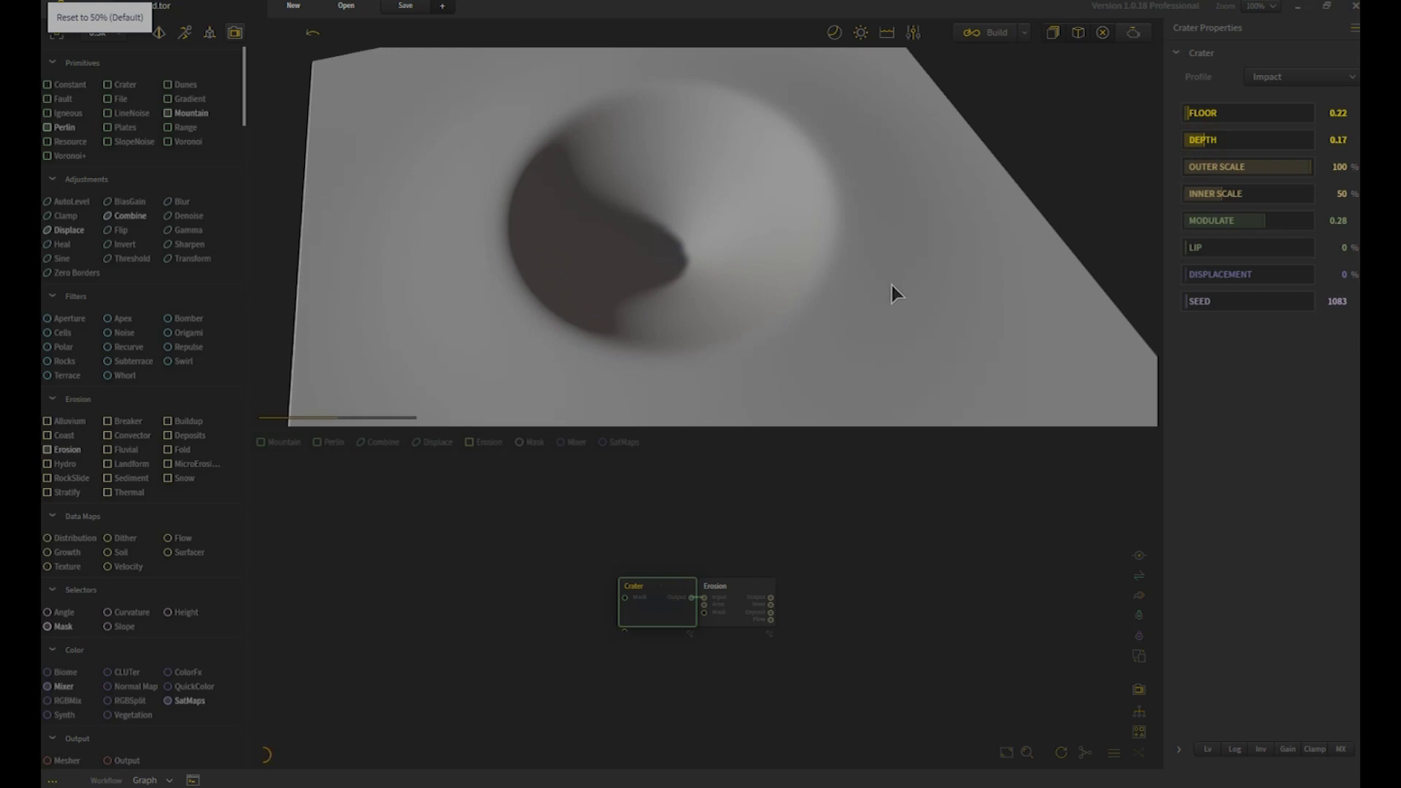
drag(807, 281, 751, 359)
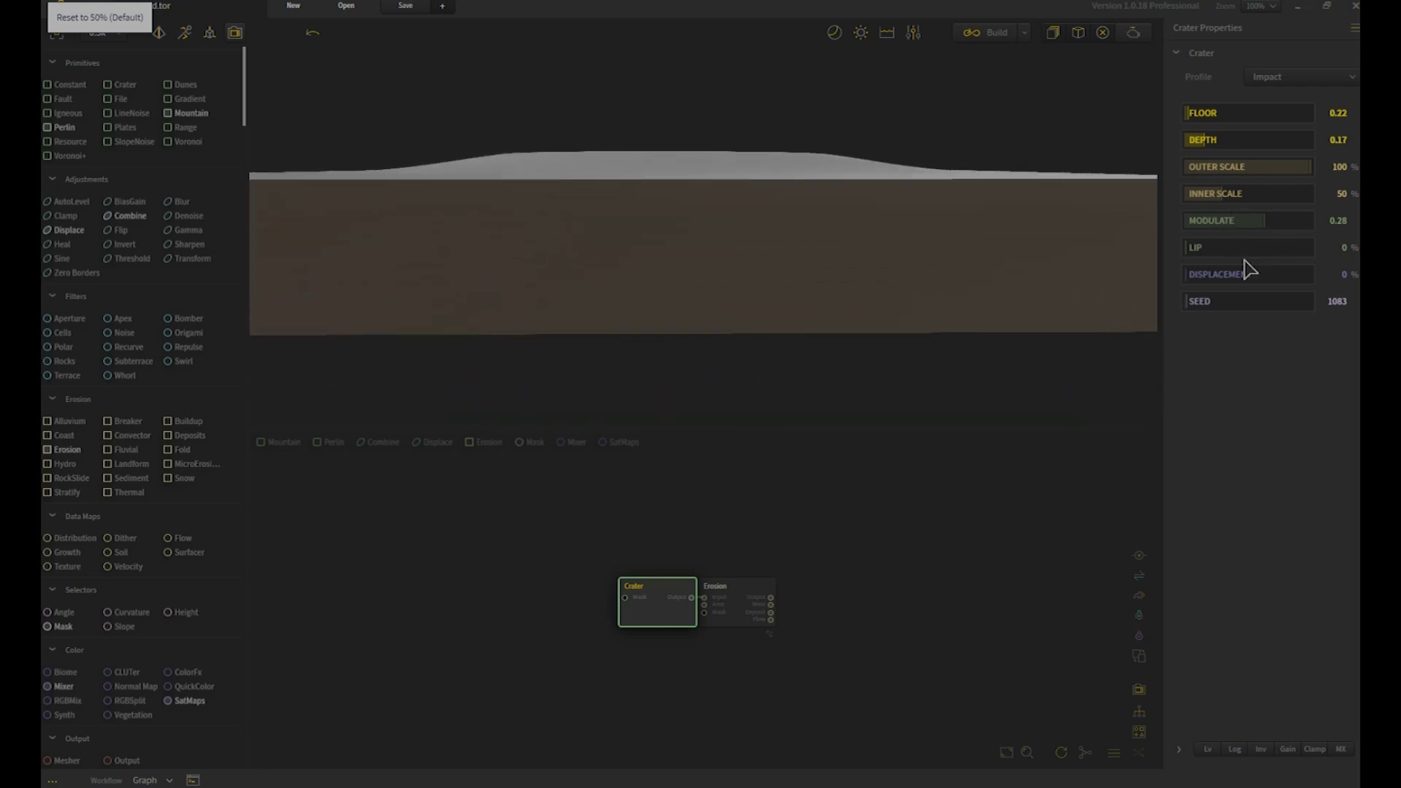
drag(835, 259, 890, 204)
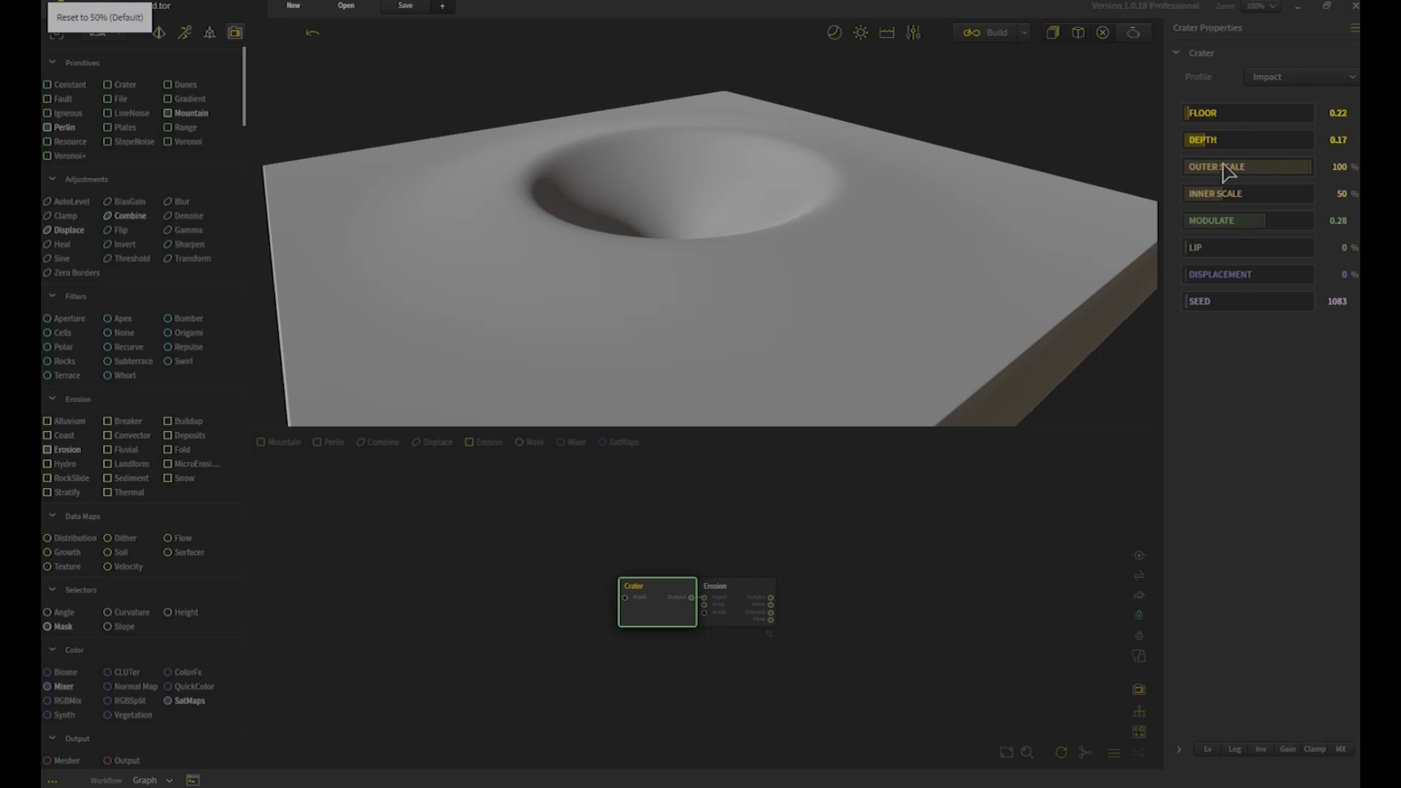
click(1268, 79)
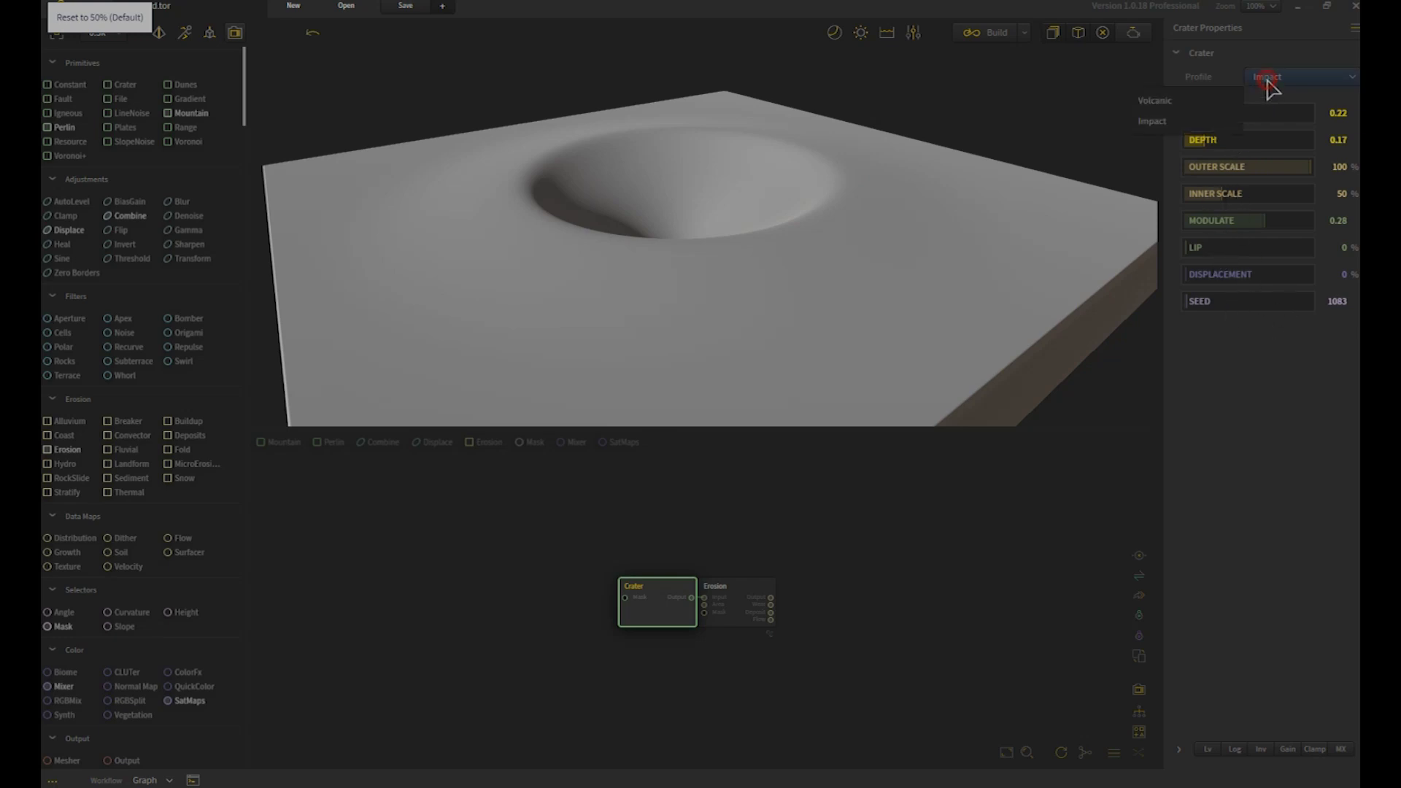
Step: Switch the crater to the Volcanic profile and set Displacement to 9%
click(1186, 101)
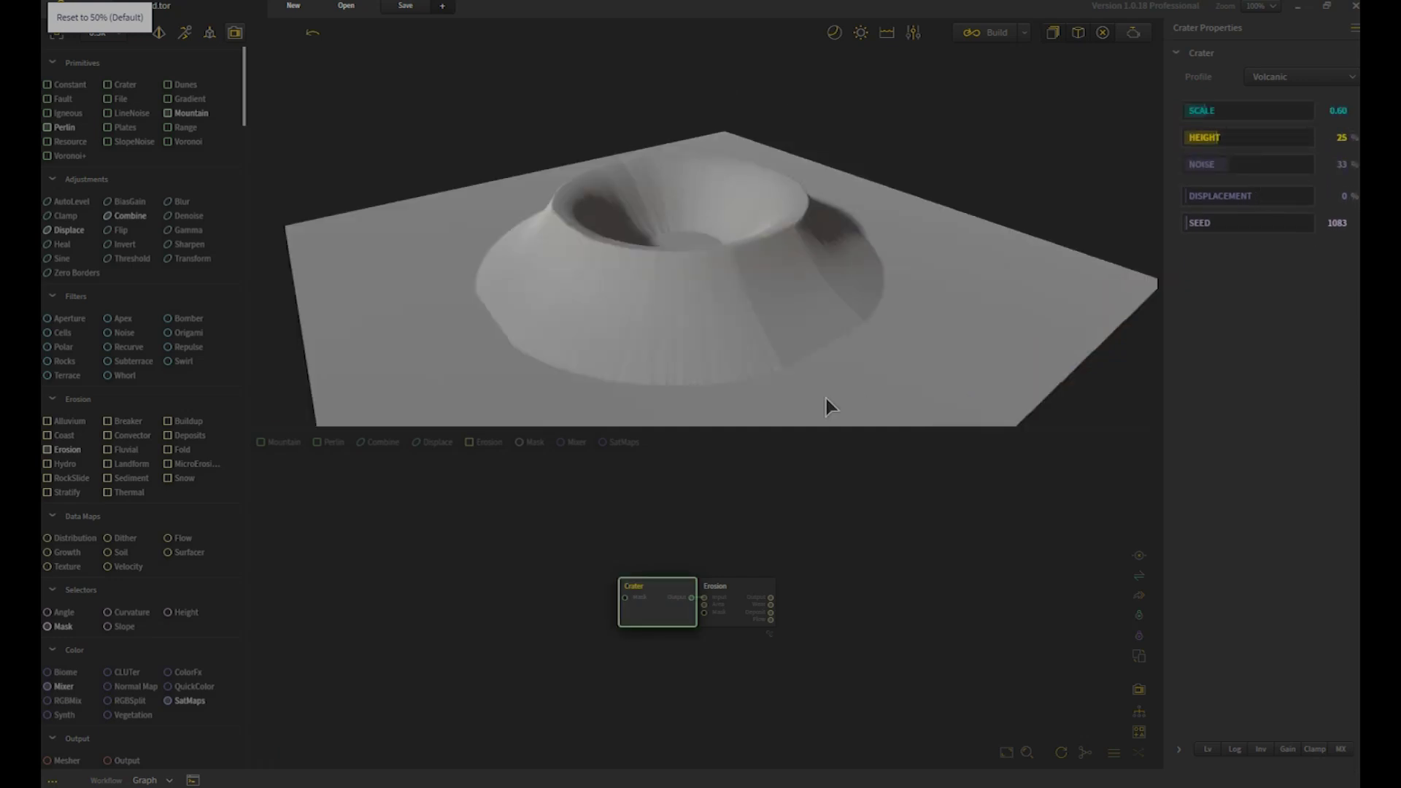
drag(763, 253, 866, 282)
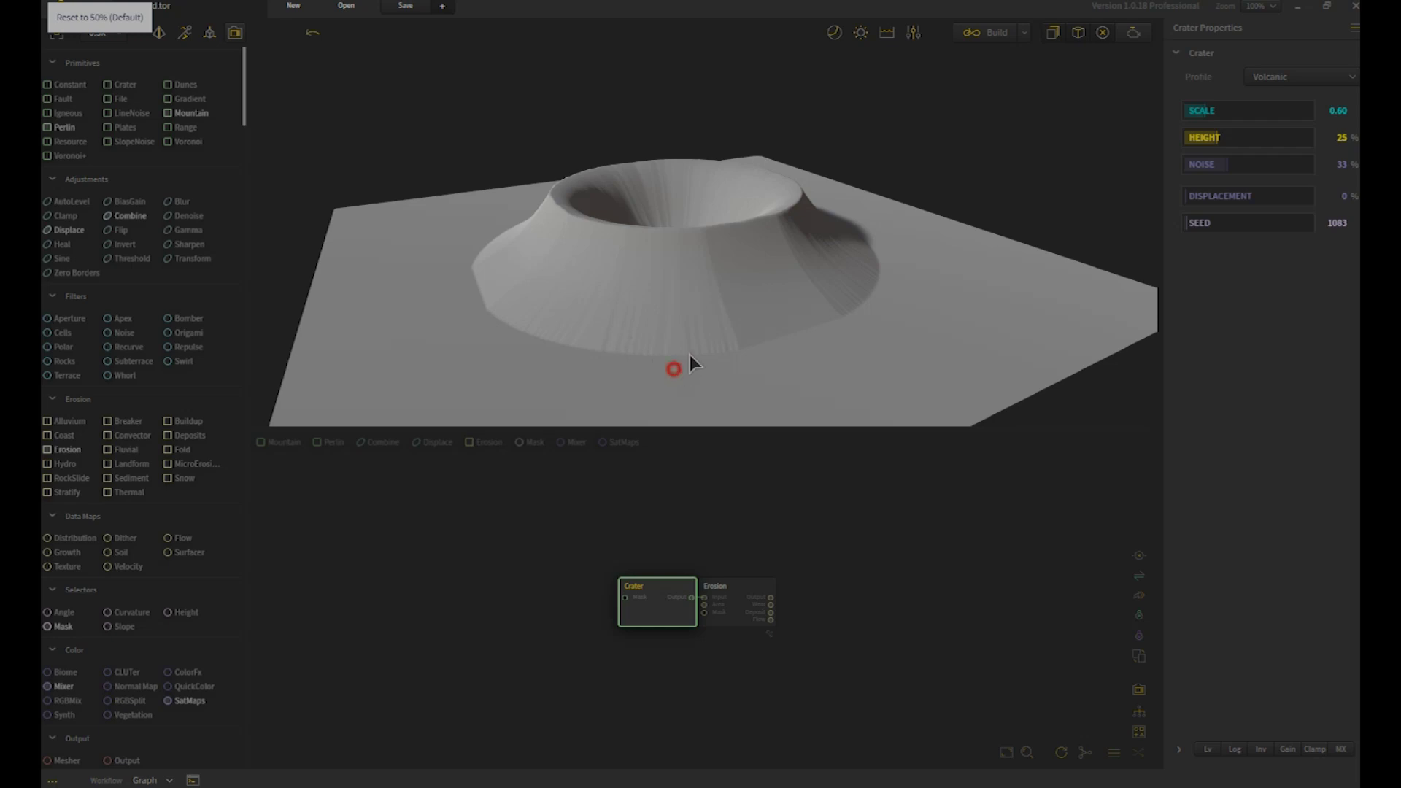
drag(689, 363, 698, 314)
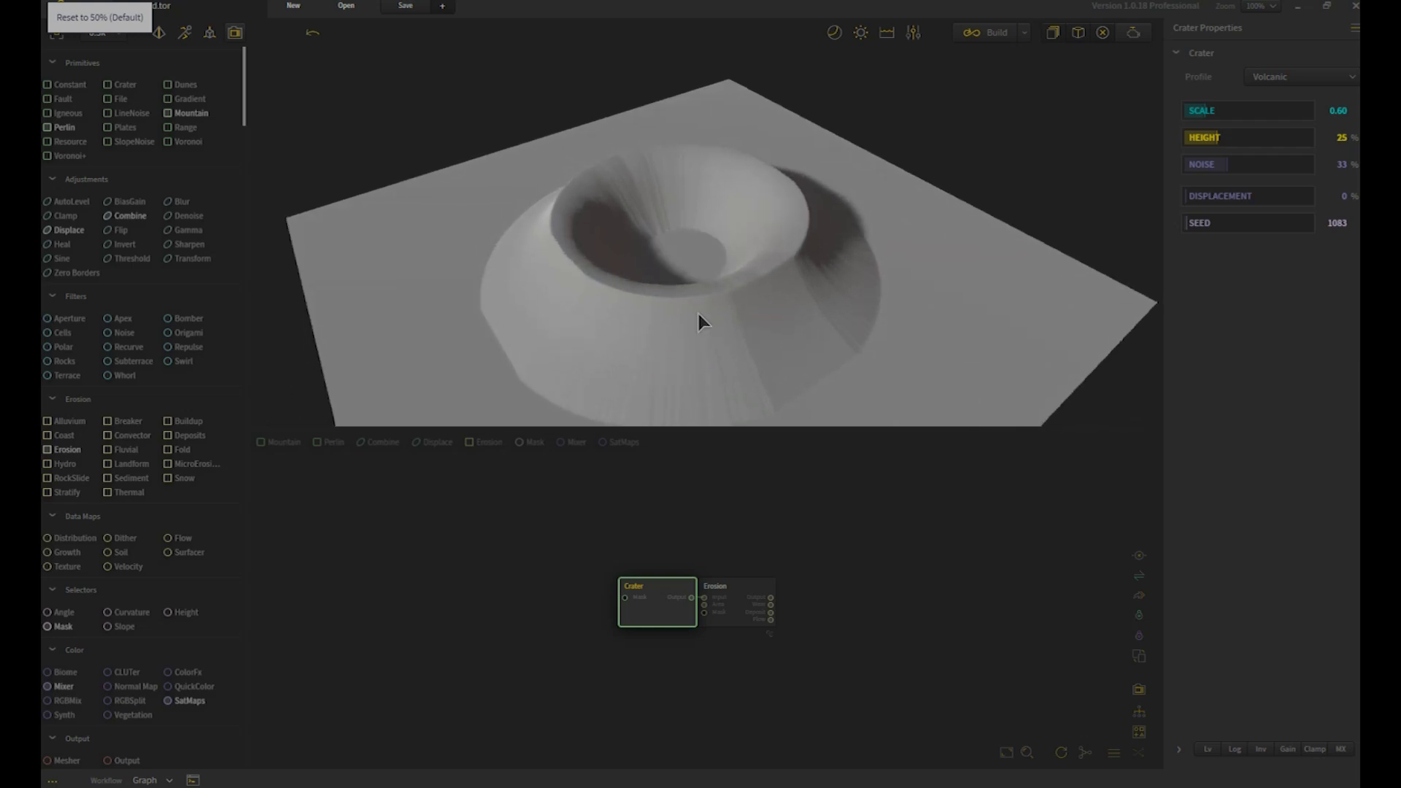
click(1200, 206)
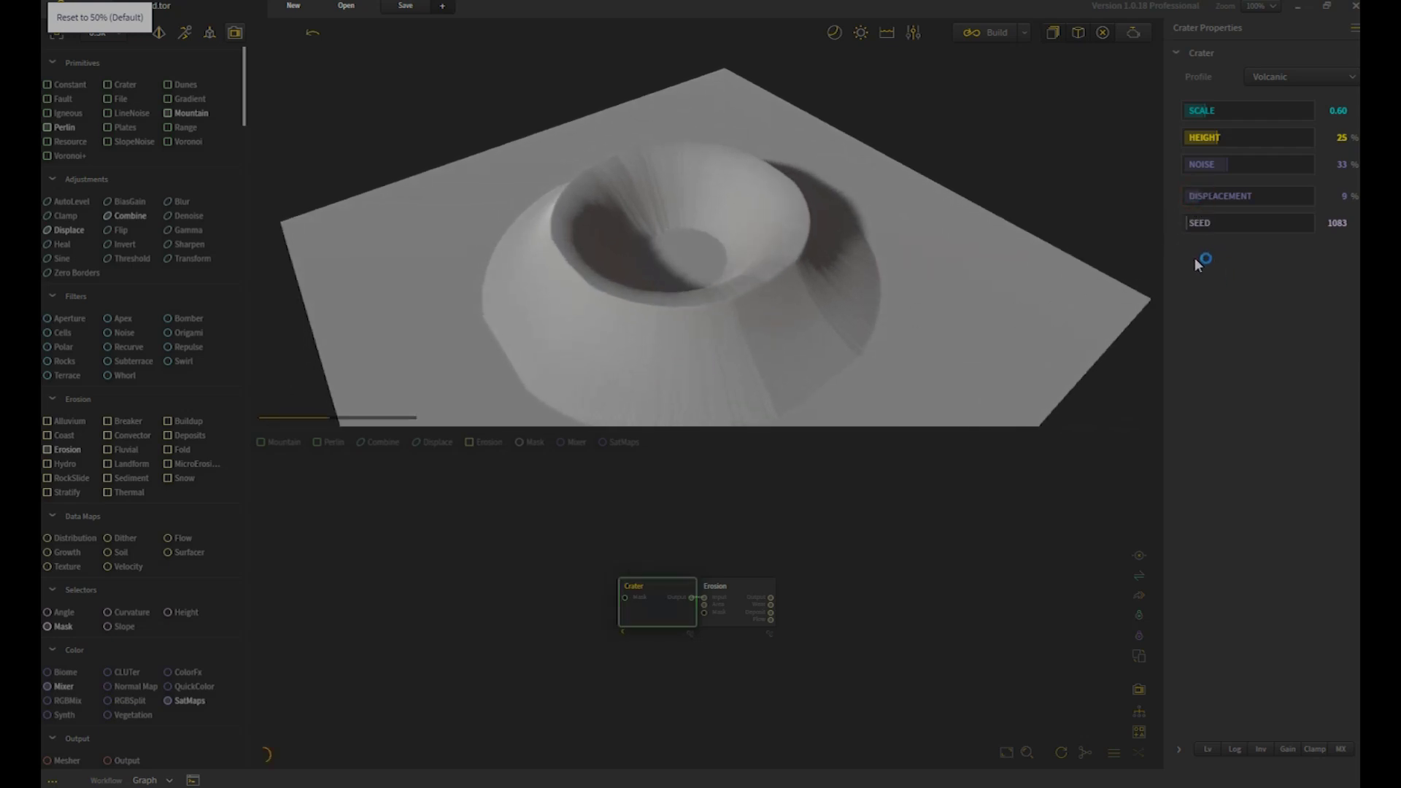
mouse_move(1120, 272)
mouse_down()
mouse_move(894, 299)
mouse_move(809, 289)
mouse_move(756, 302)
mouse_move(737, 338)
mouse_move(991, 359)
mouse_move(880, 378)
mouse_up()
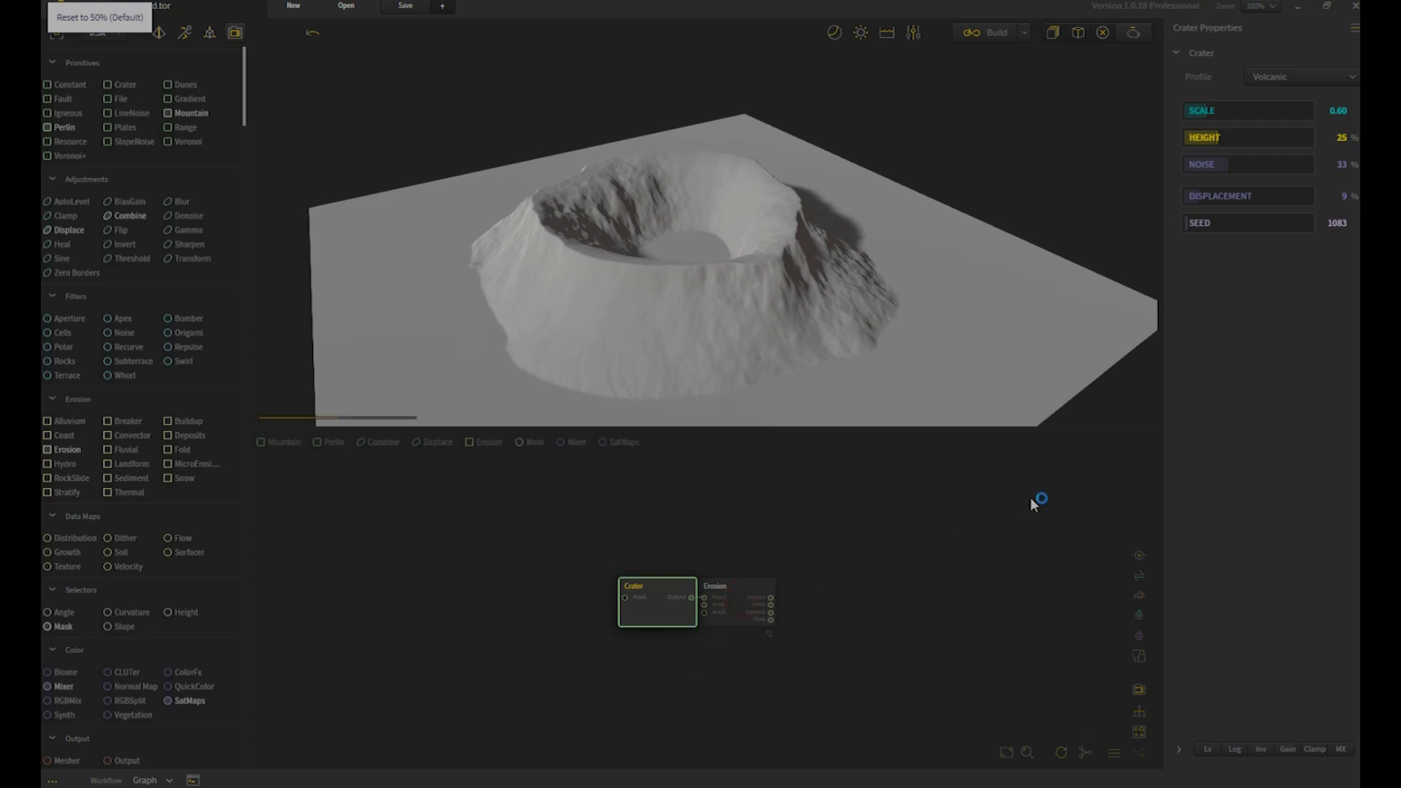
drag(875, 375, 897, 397)
Step: Shrink the crater's Scale to 0.20 and lower its Noise to 19%
click(653, 591)
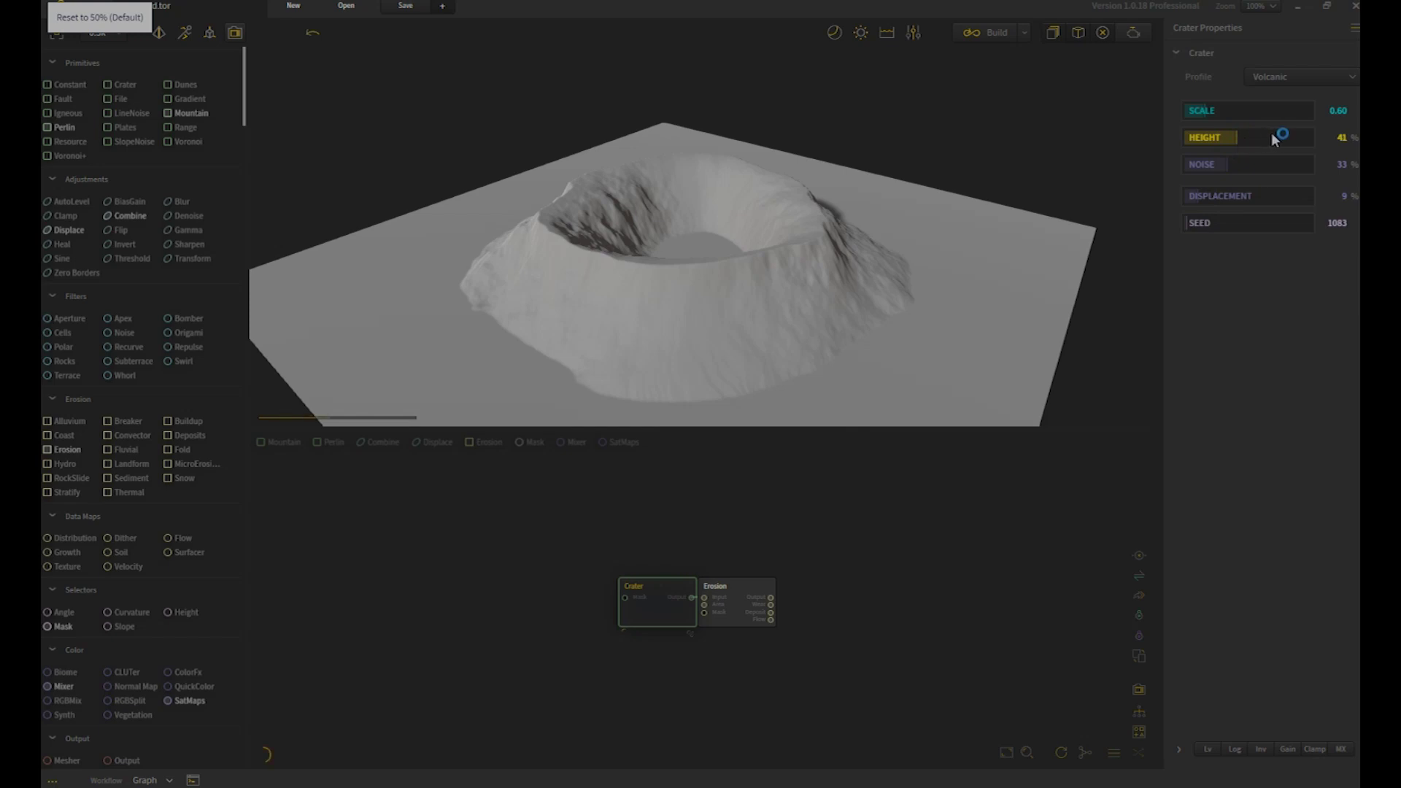
click(1223, 113)
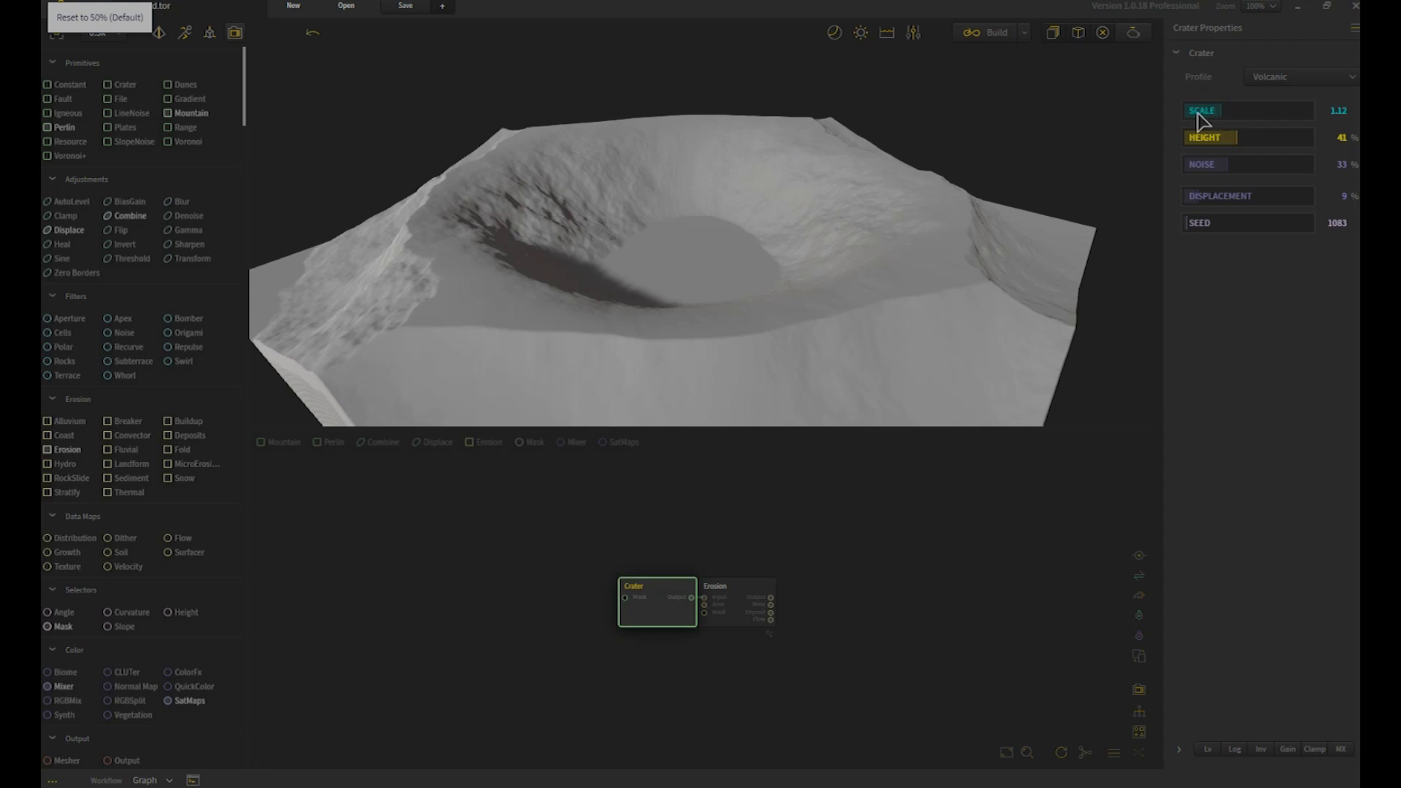
click(1194, 111)
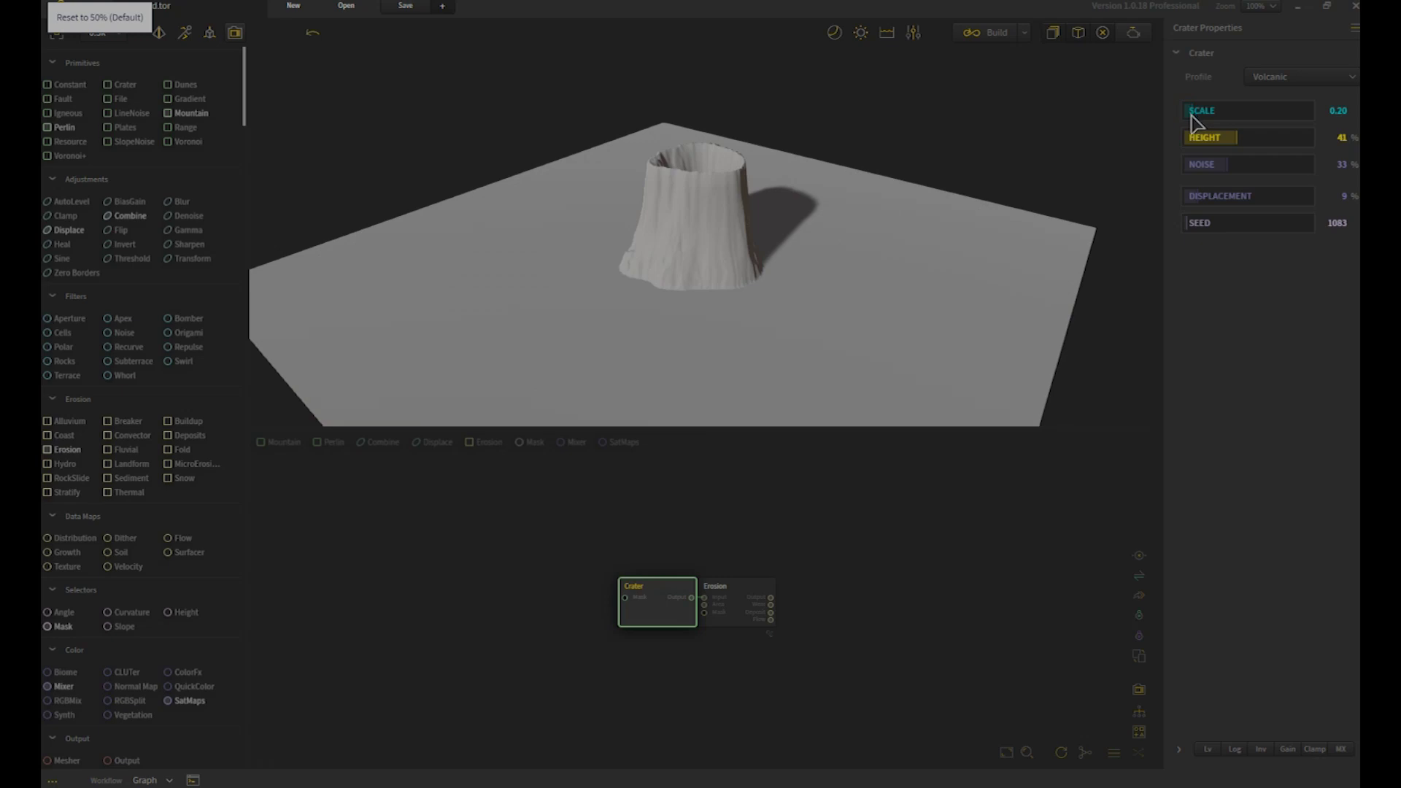
click(1239, 170)
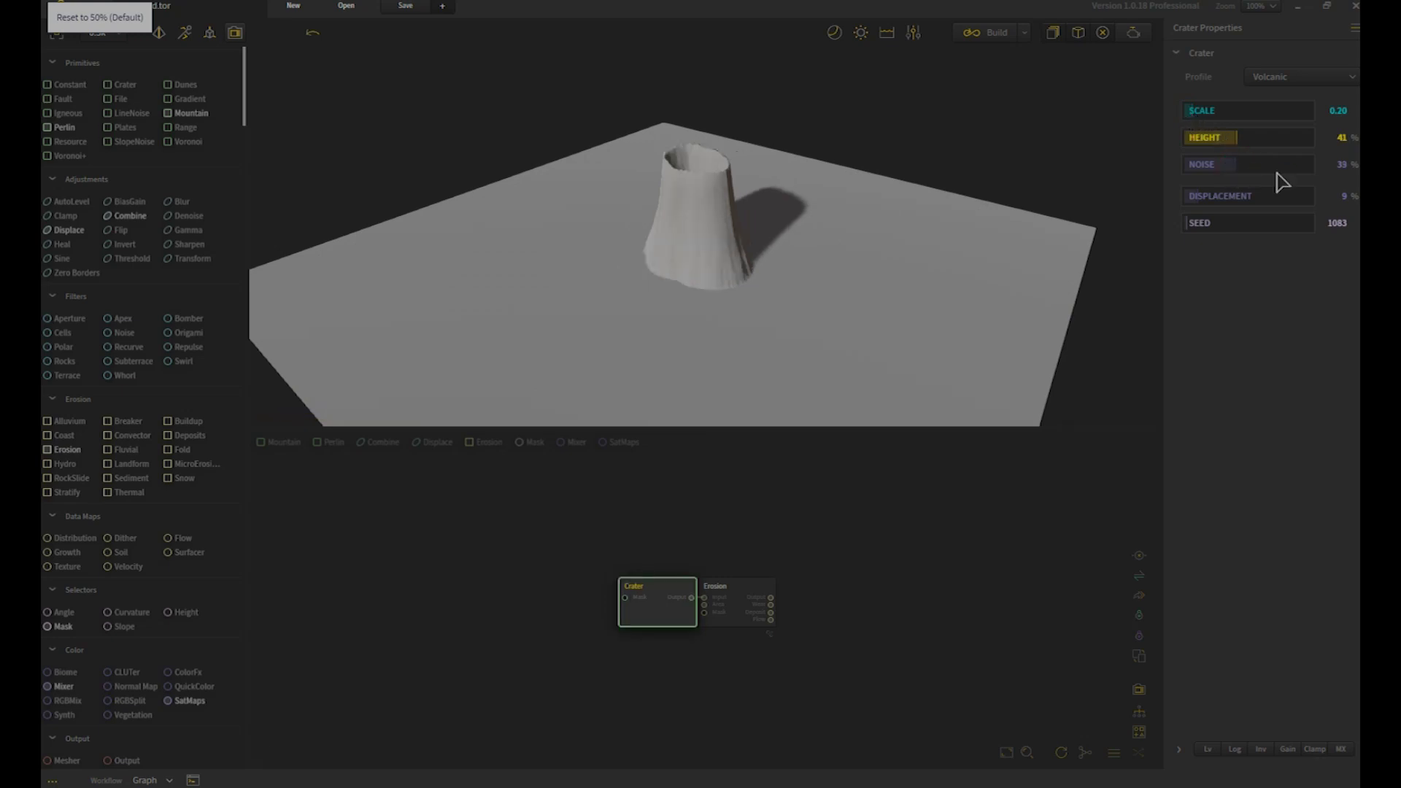
click(1213, 169)
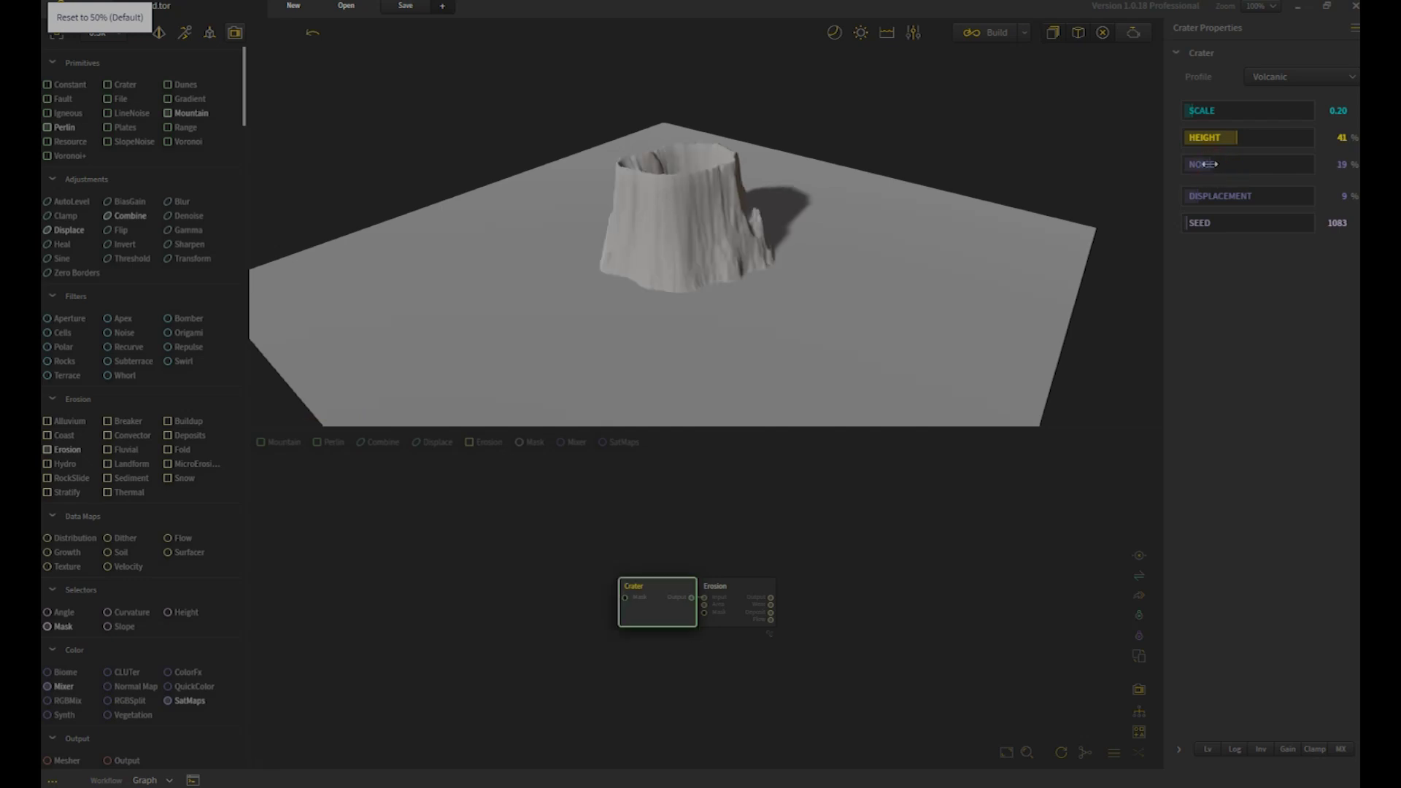
drag(907, 251, 878, 314)
Step: Preview the eroded crater, then return to the Crater node's settings
click(746, 607)
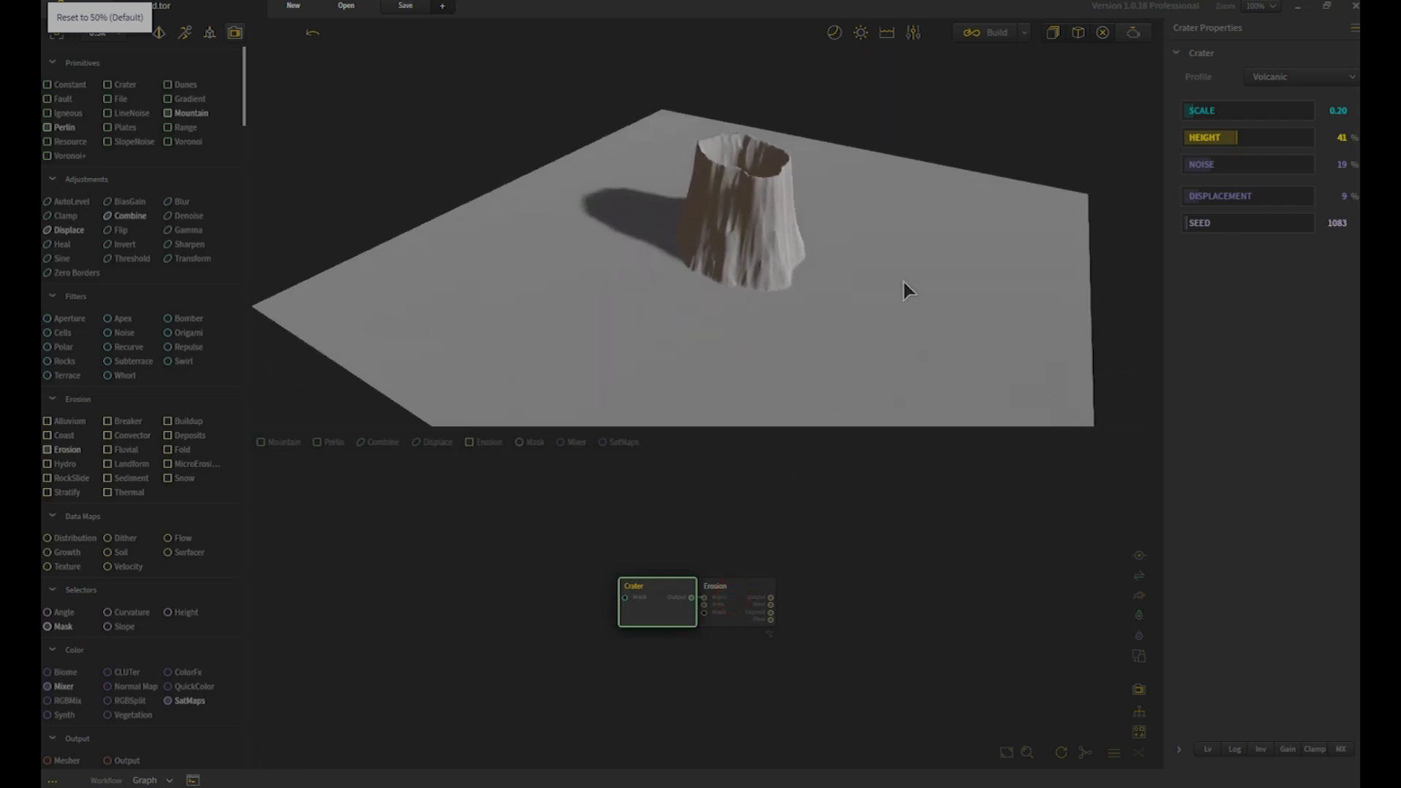
drag(907, 279, 651, 253)
click(663, 596)
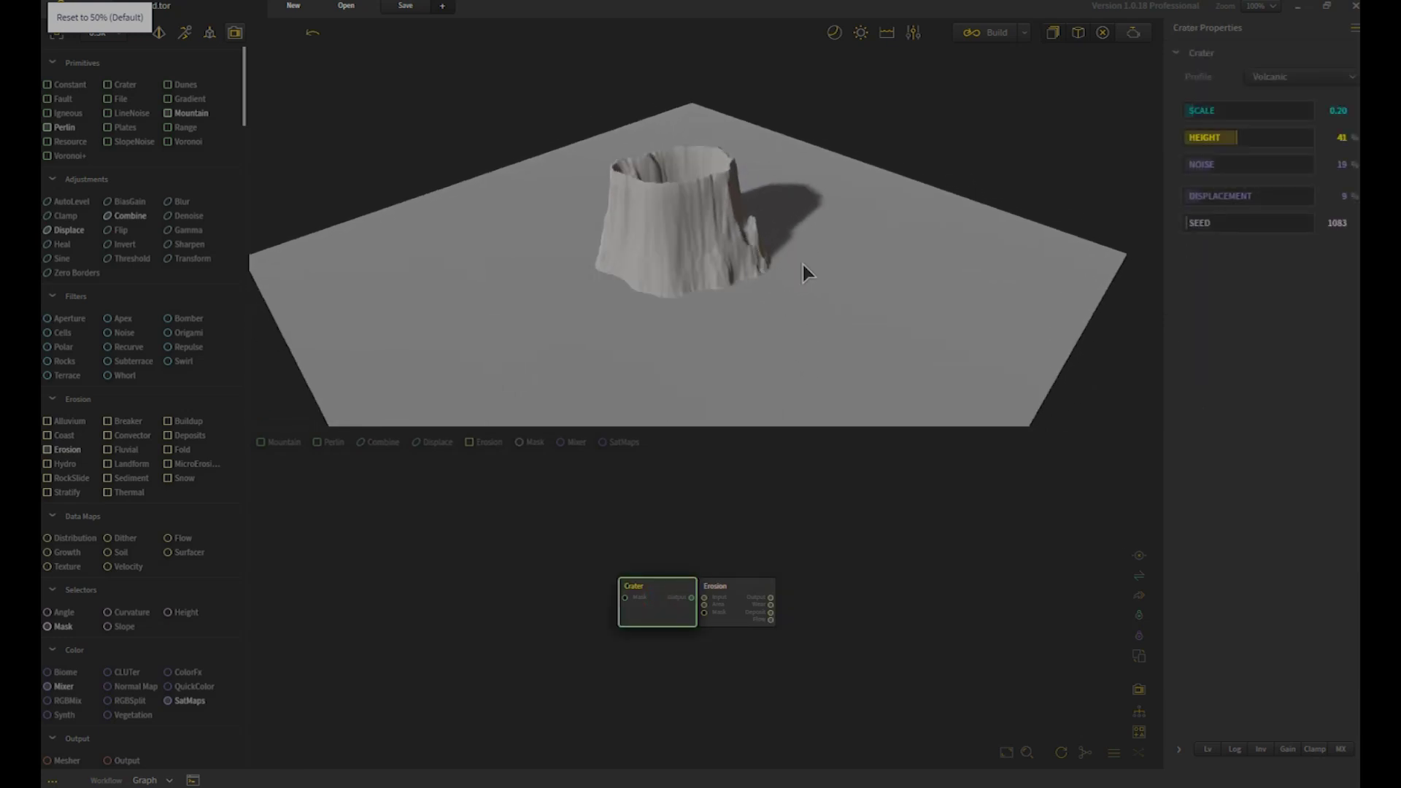
middle_drag(800, 519, 688, 498)
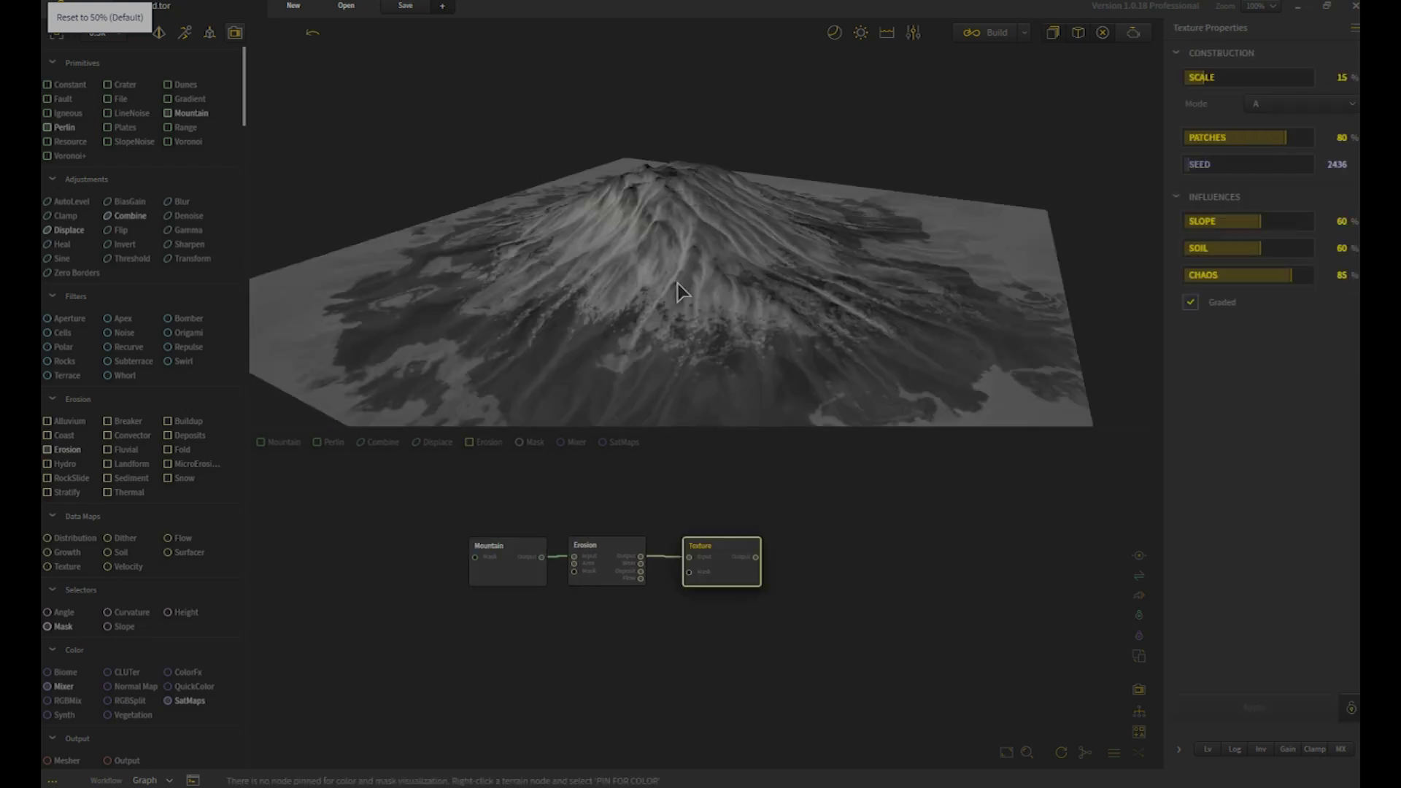
Step: Add a Graded Soil map off the Erosion output, then preview the Texture map
drag(728, 303, 683, 338)
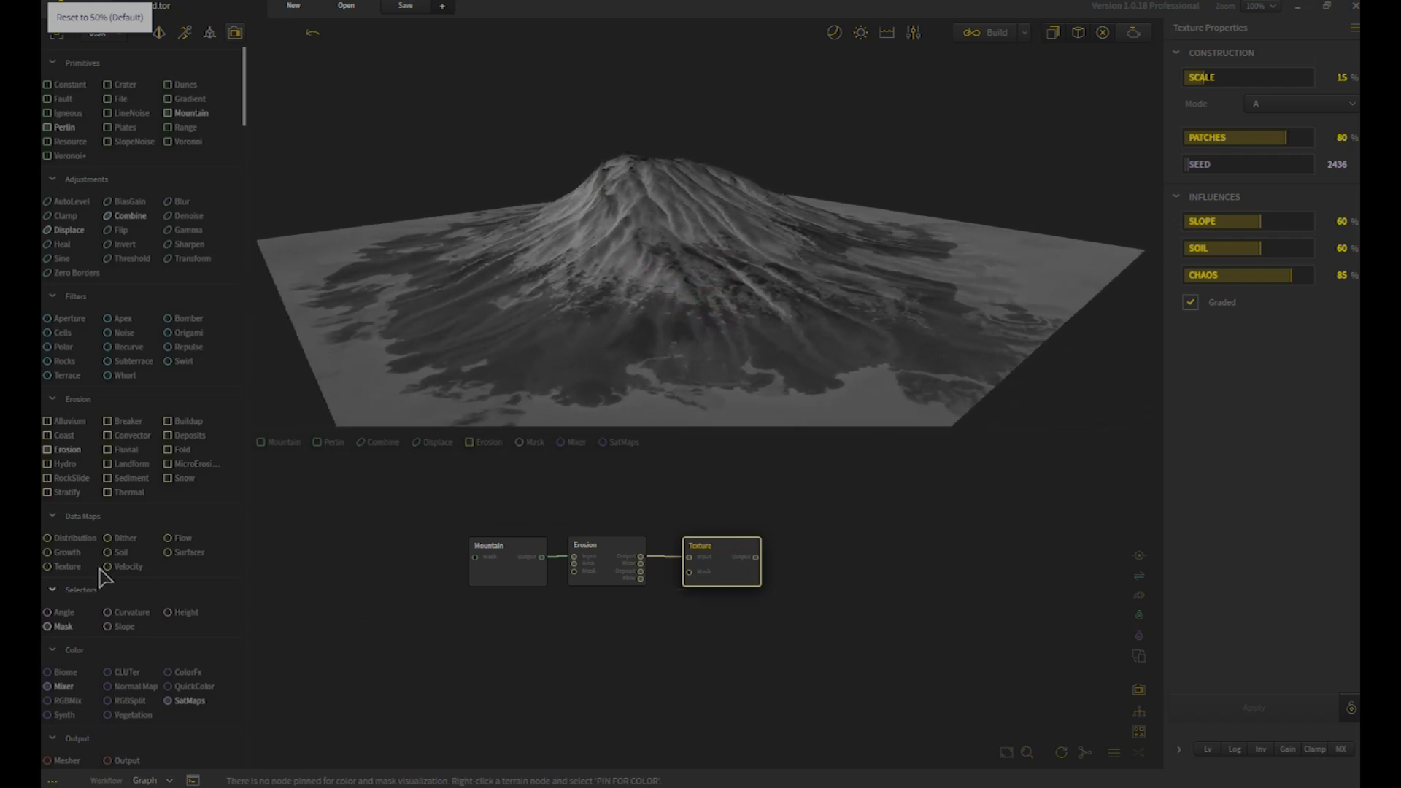
mouse_move(117, 567)
mouse_down()
mouse_move(93, 593)
mouse_move(541, 609)
mouse_move(597, 560)
mouse_move(672, 594)
mouse_move(697, 624)
mouse_move(718, 611)
mouse_up()
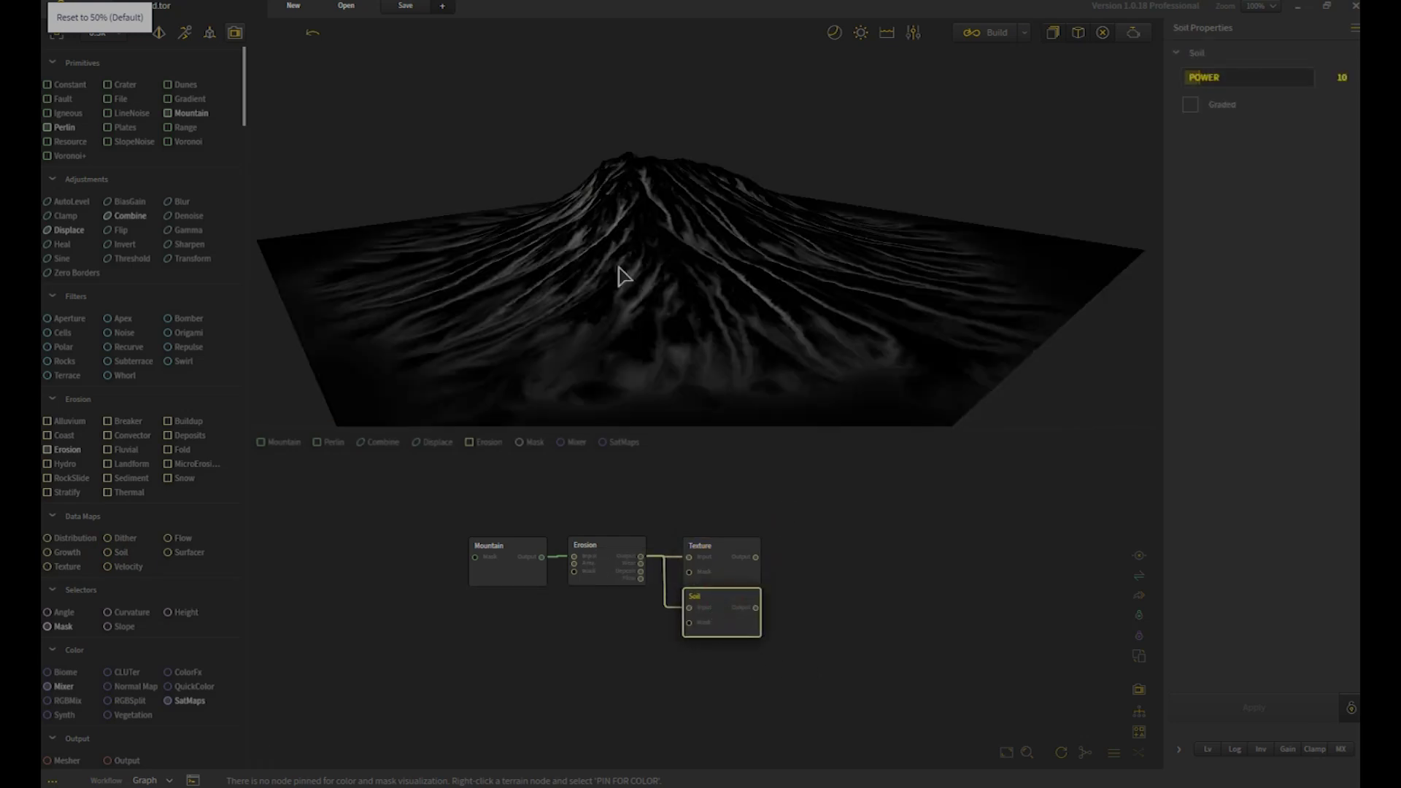
click(1190, 104)
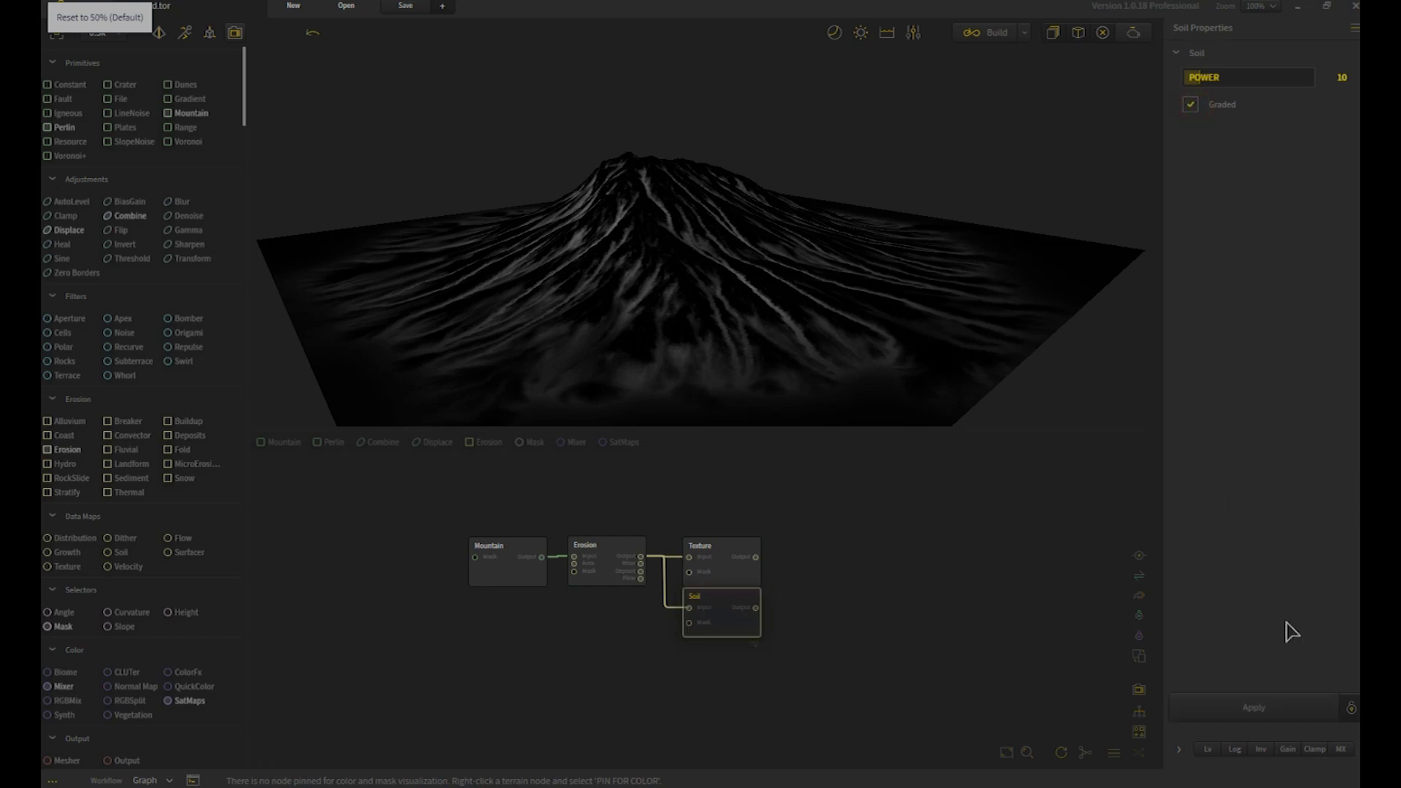
click(1284, 706)
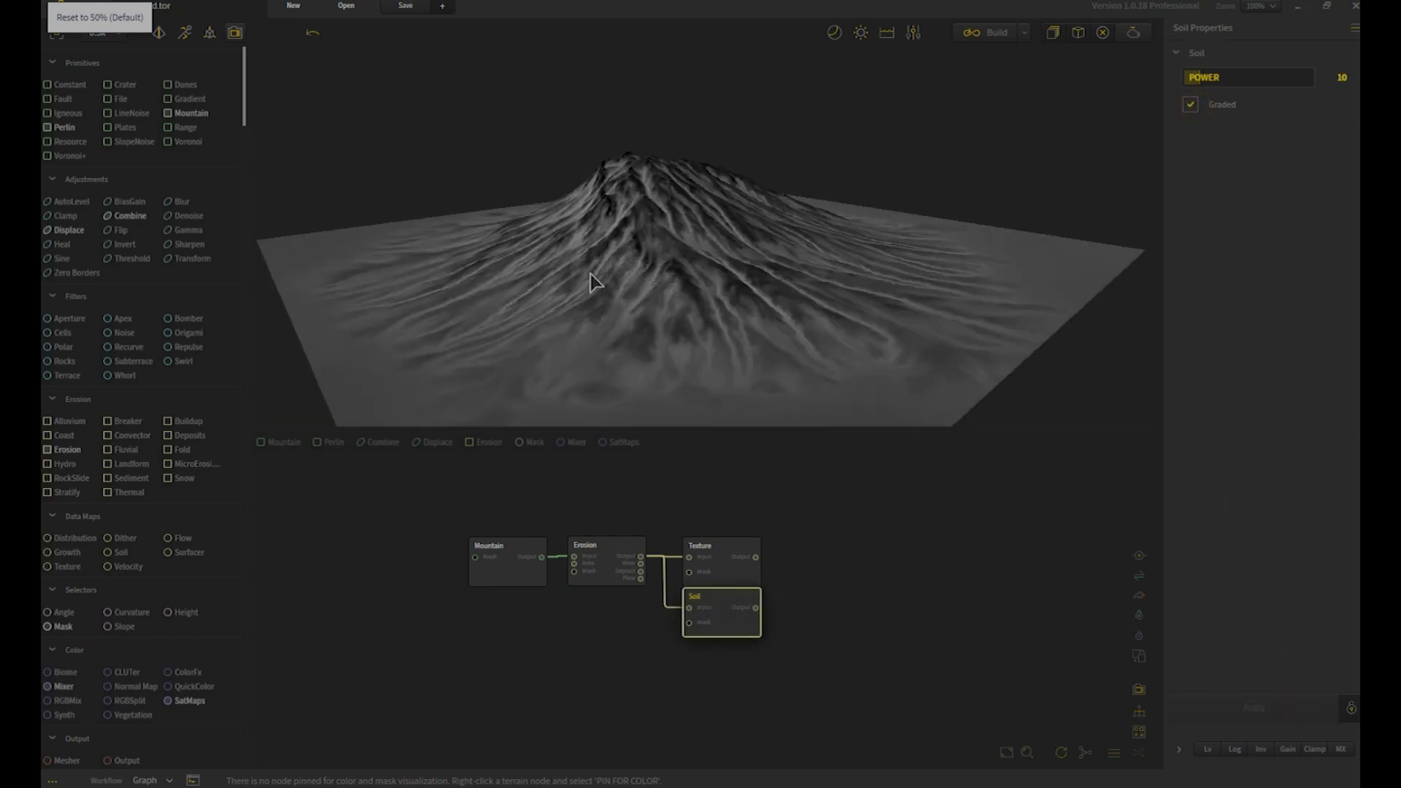
click(737, 562)
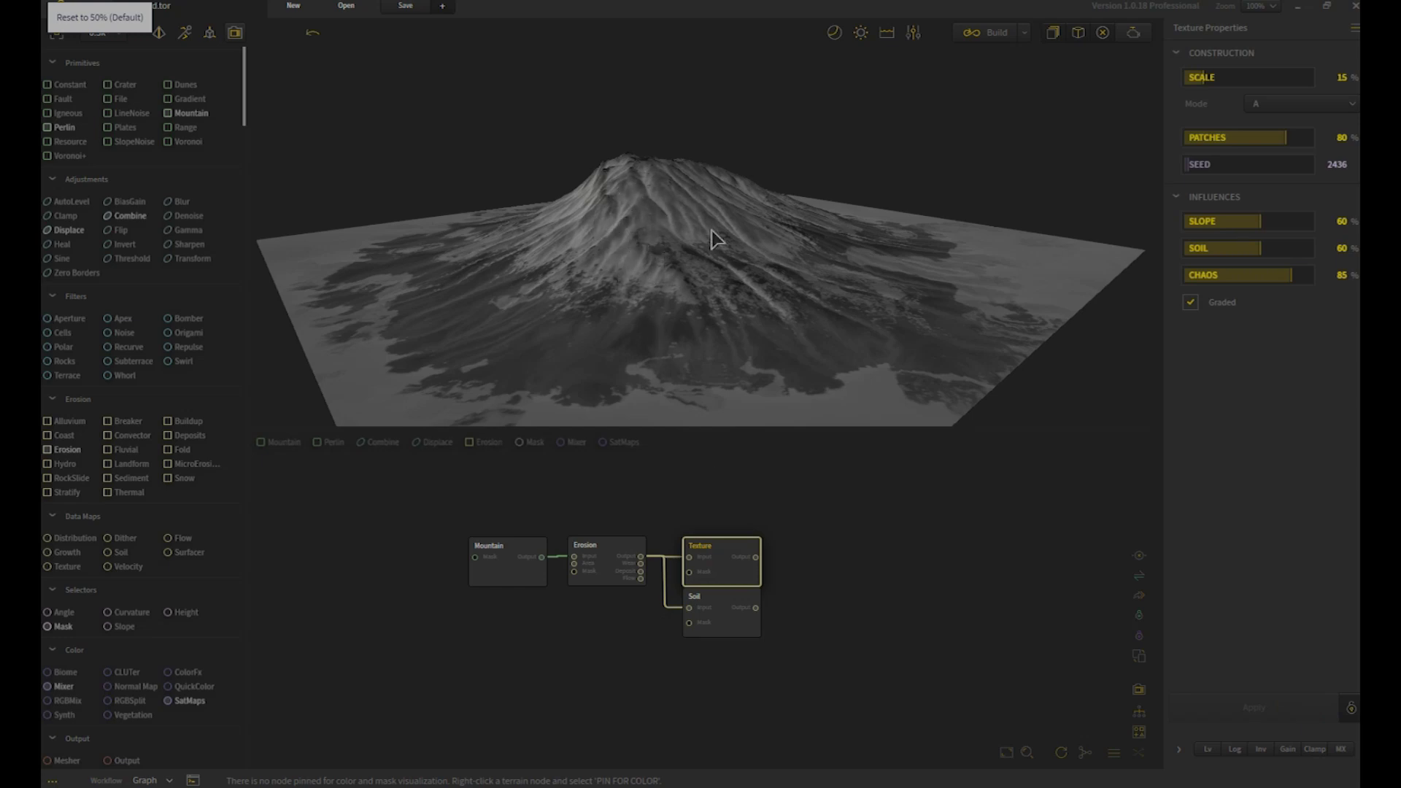
drag(673, 336, 721, 332)
Step: Move the Texture node up, then try its Slope at 86% and settle on 43%, rebuilding each time
drag(724, 574, 725, 554)
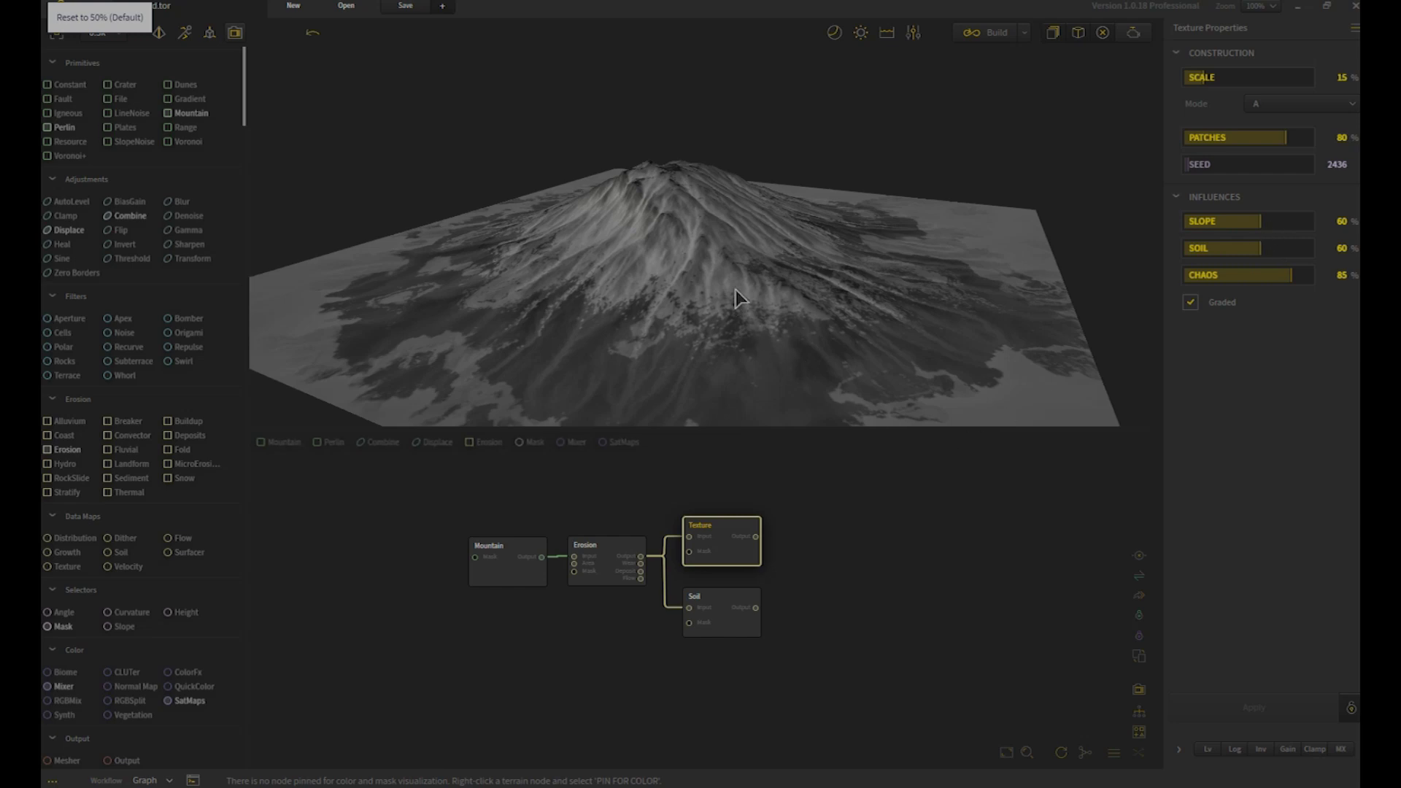
click(1295, 221)
click(1284, 709)
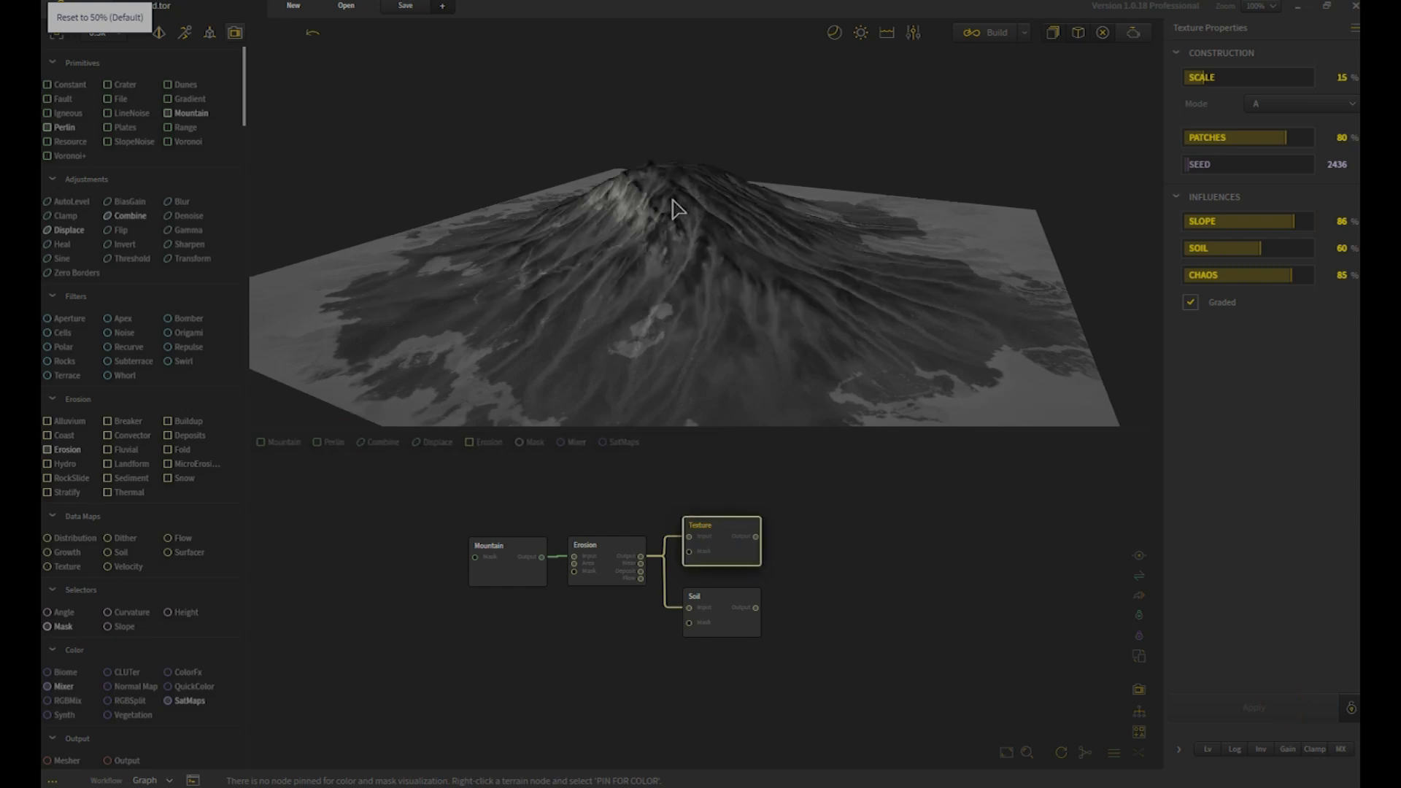
drag(1267, 222, 1239, 221)
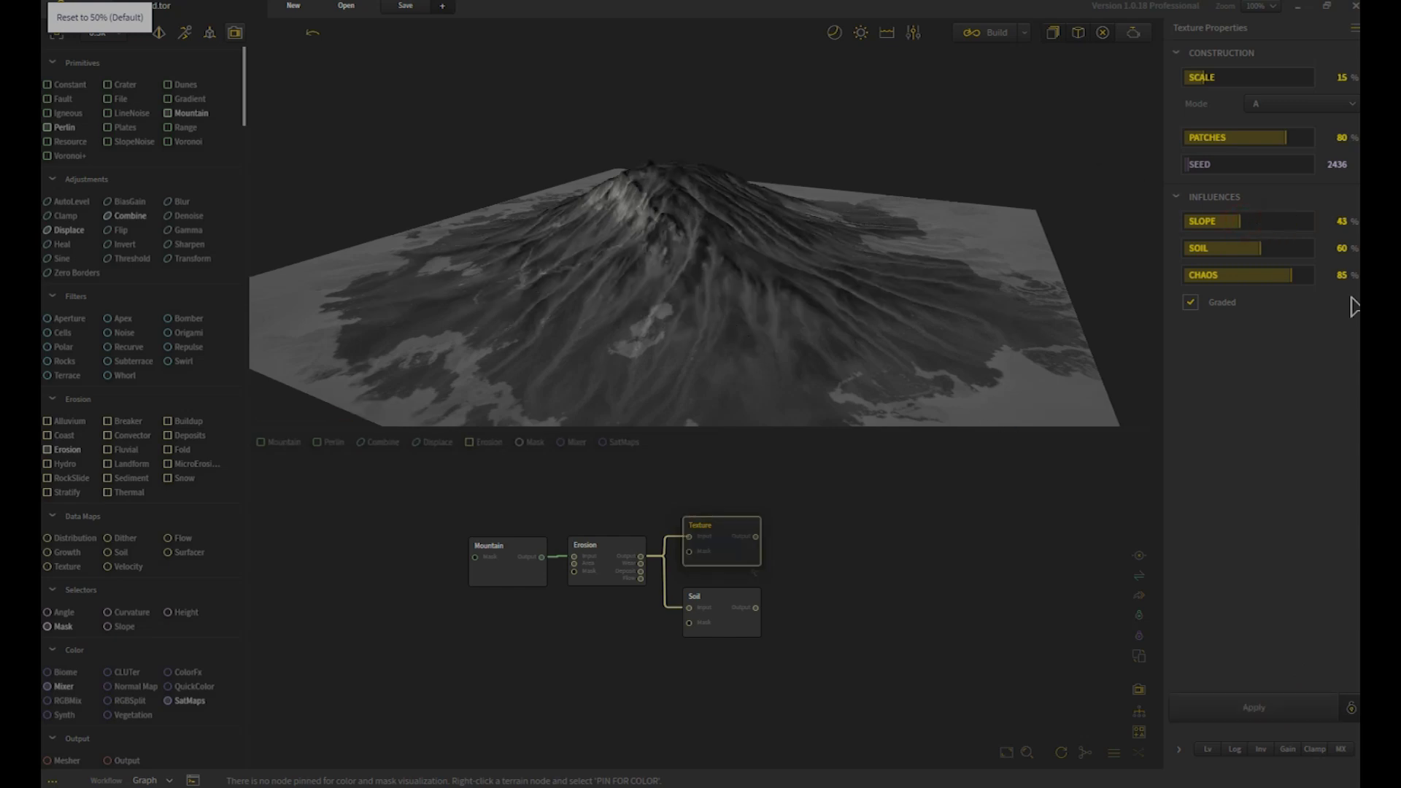
click(1276, 706)
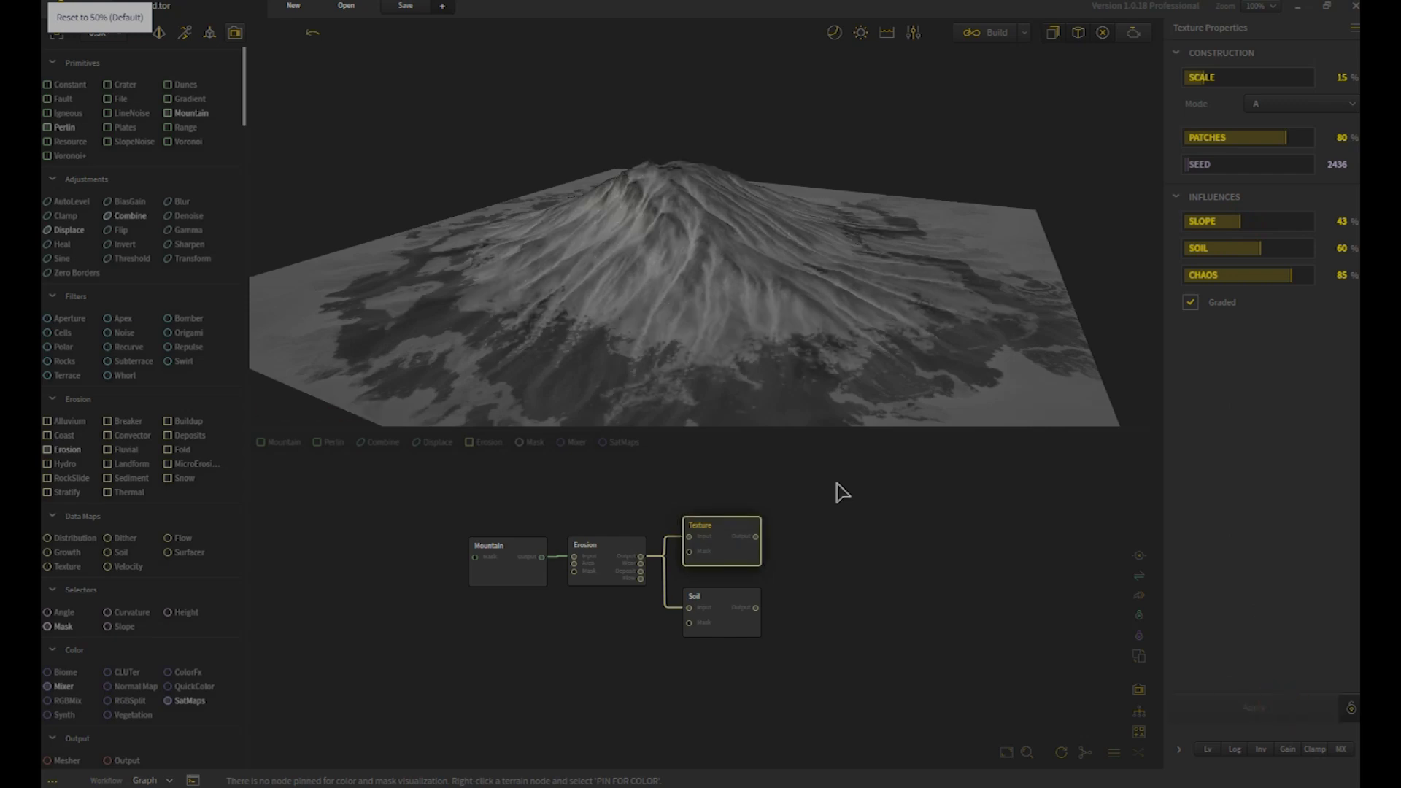
drag(626, 385, 464, 368)
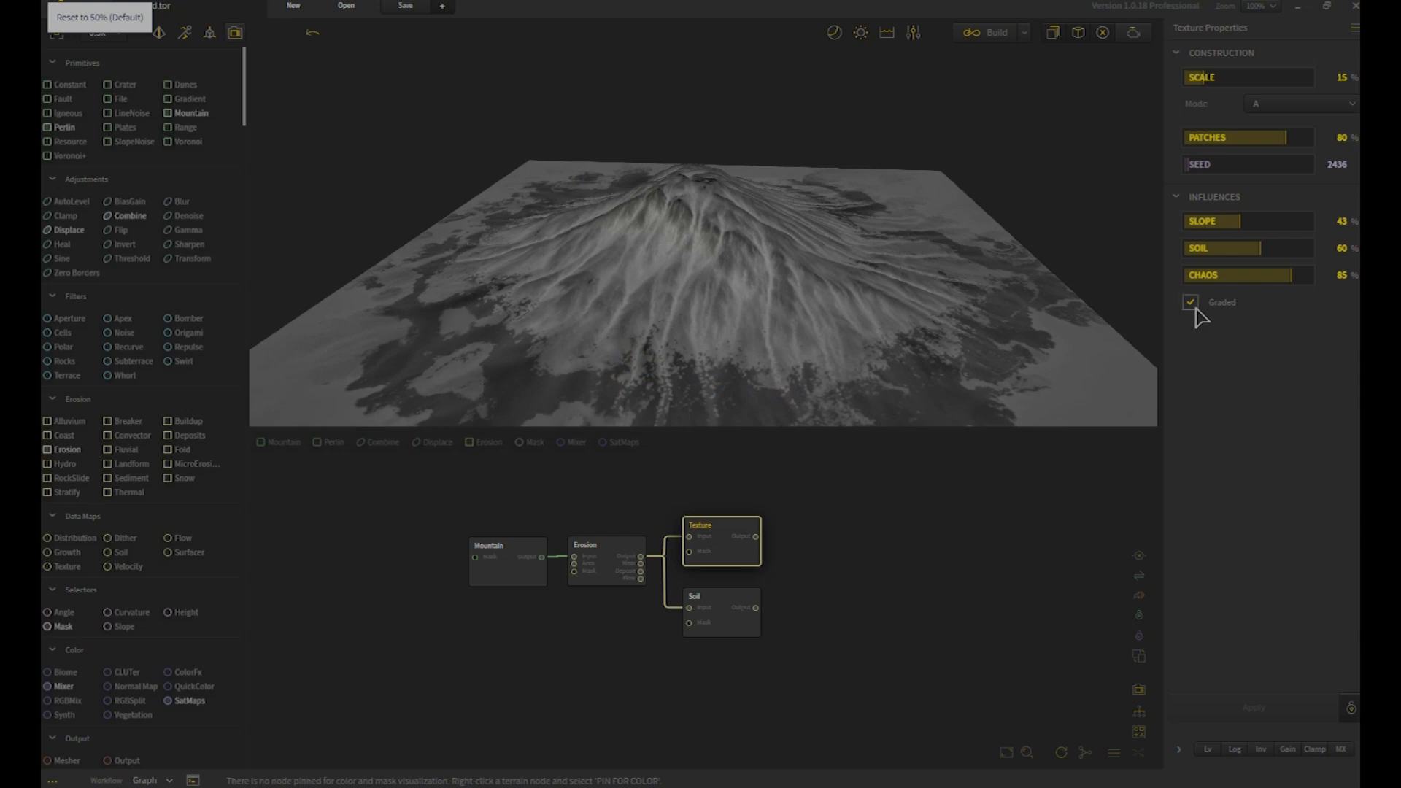
drag(737, 337, 544, 375)
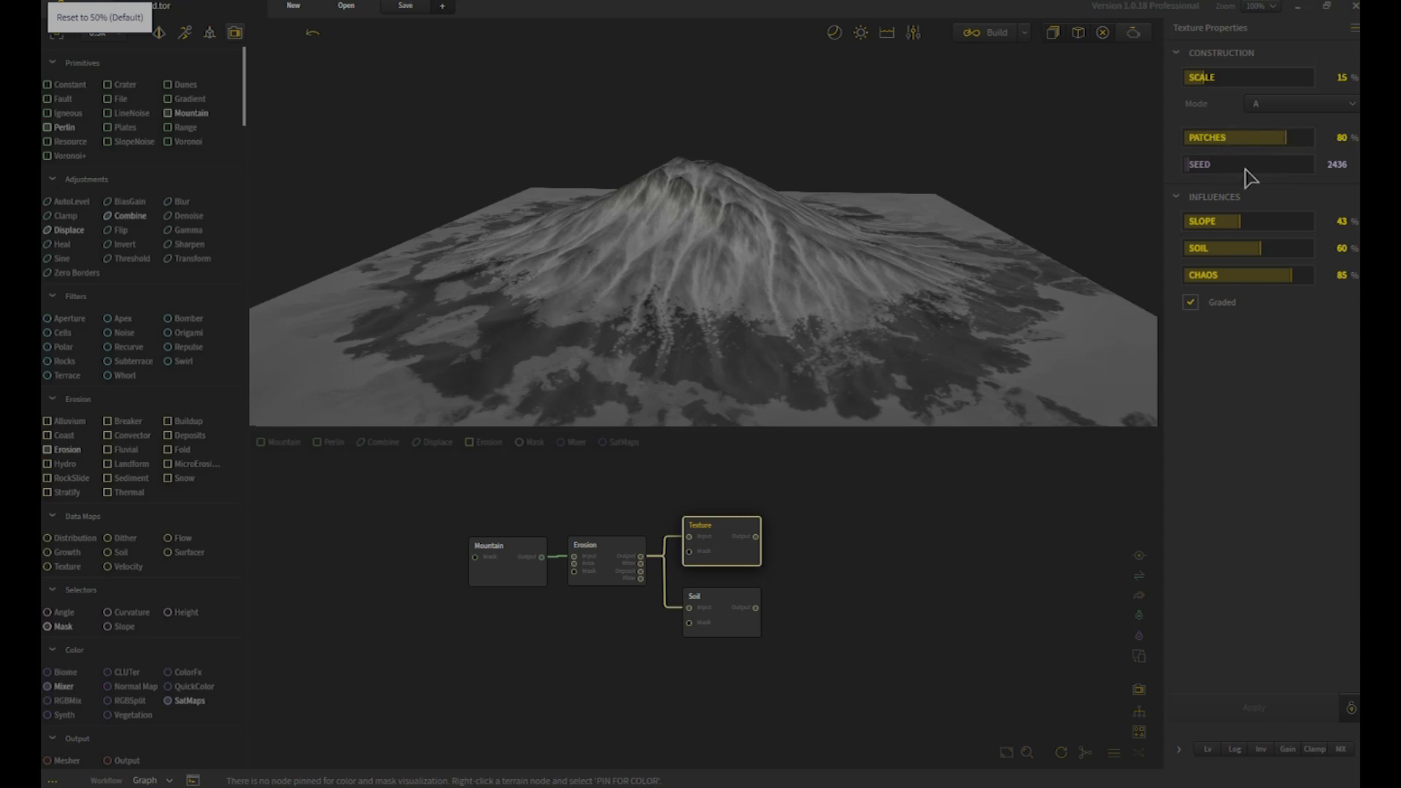
Step: Try the Texture node's Patches at 51, 18 and 0, rebuilding after each
drag(1268, 142, 1250, 137)
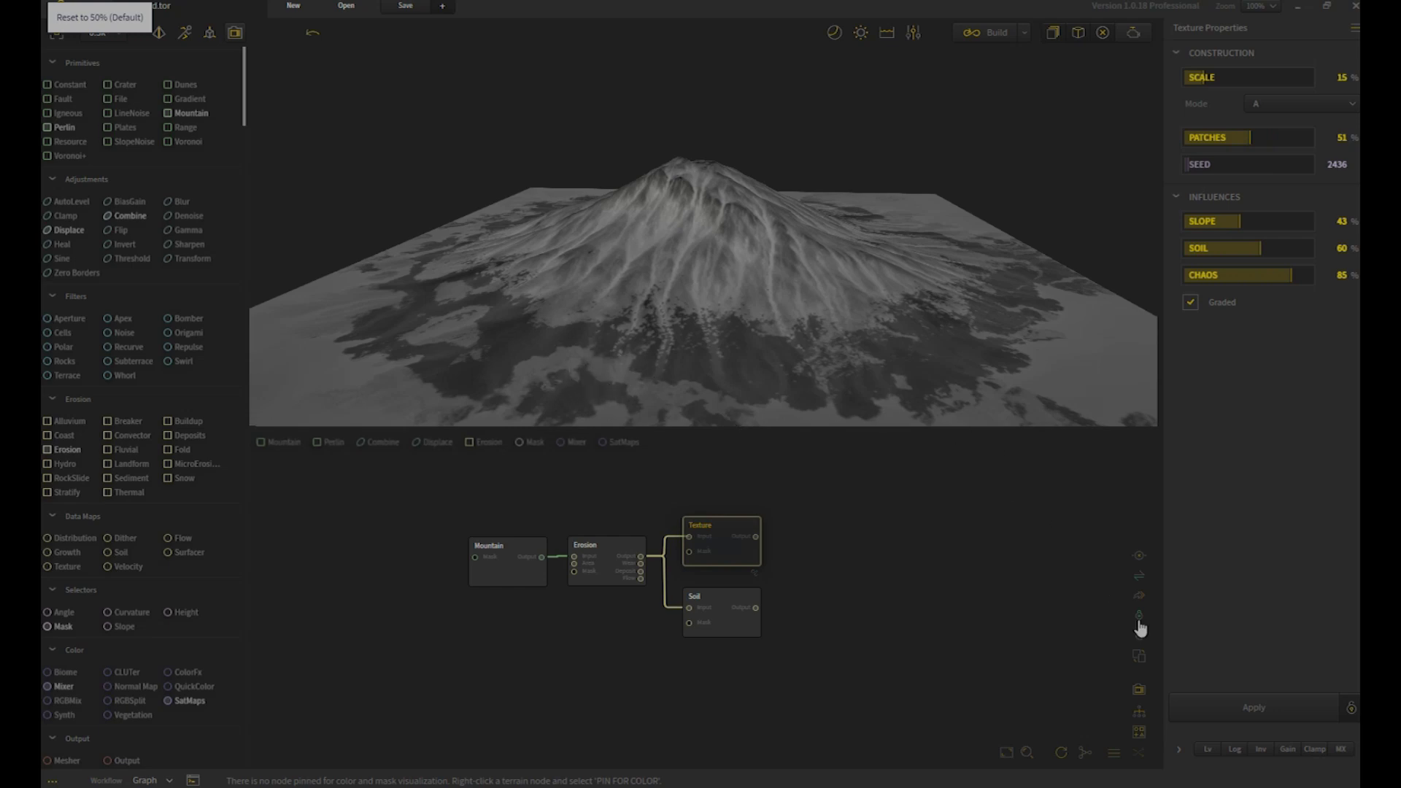
click(1244, 702)
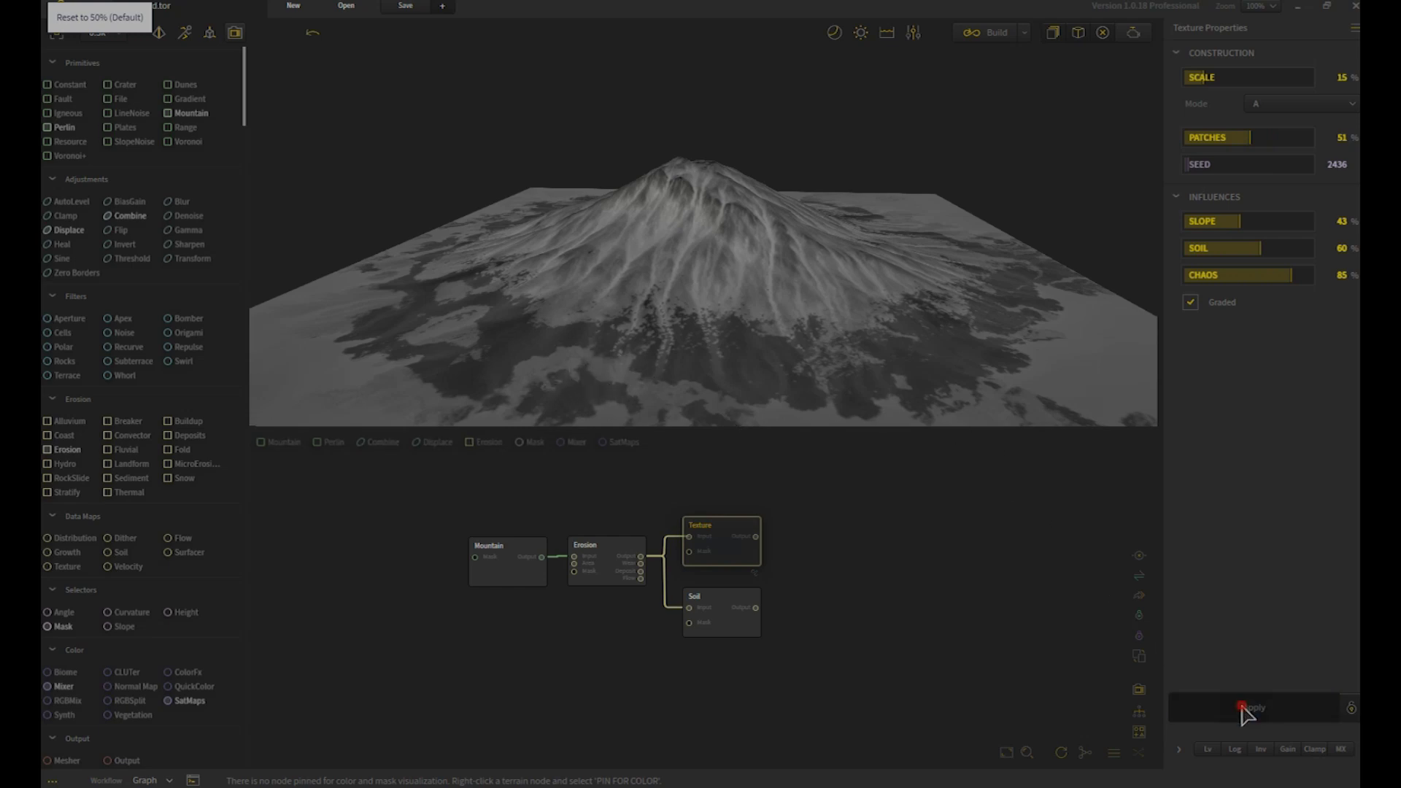
click(1209, 138)
click(1275, 702)
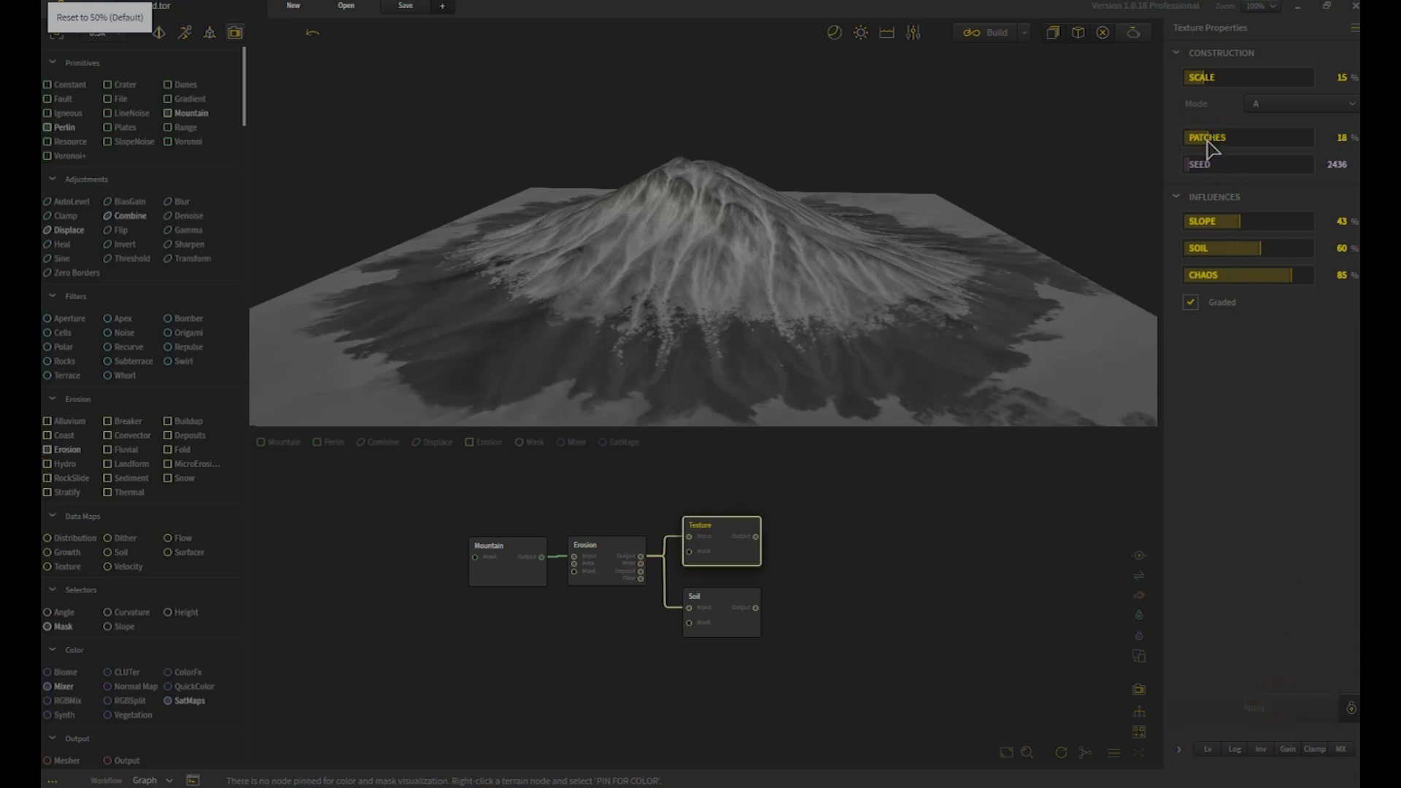
drag(1207, 136, 1184, 137)
click(1250, 708)
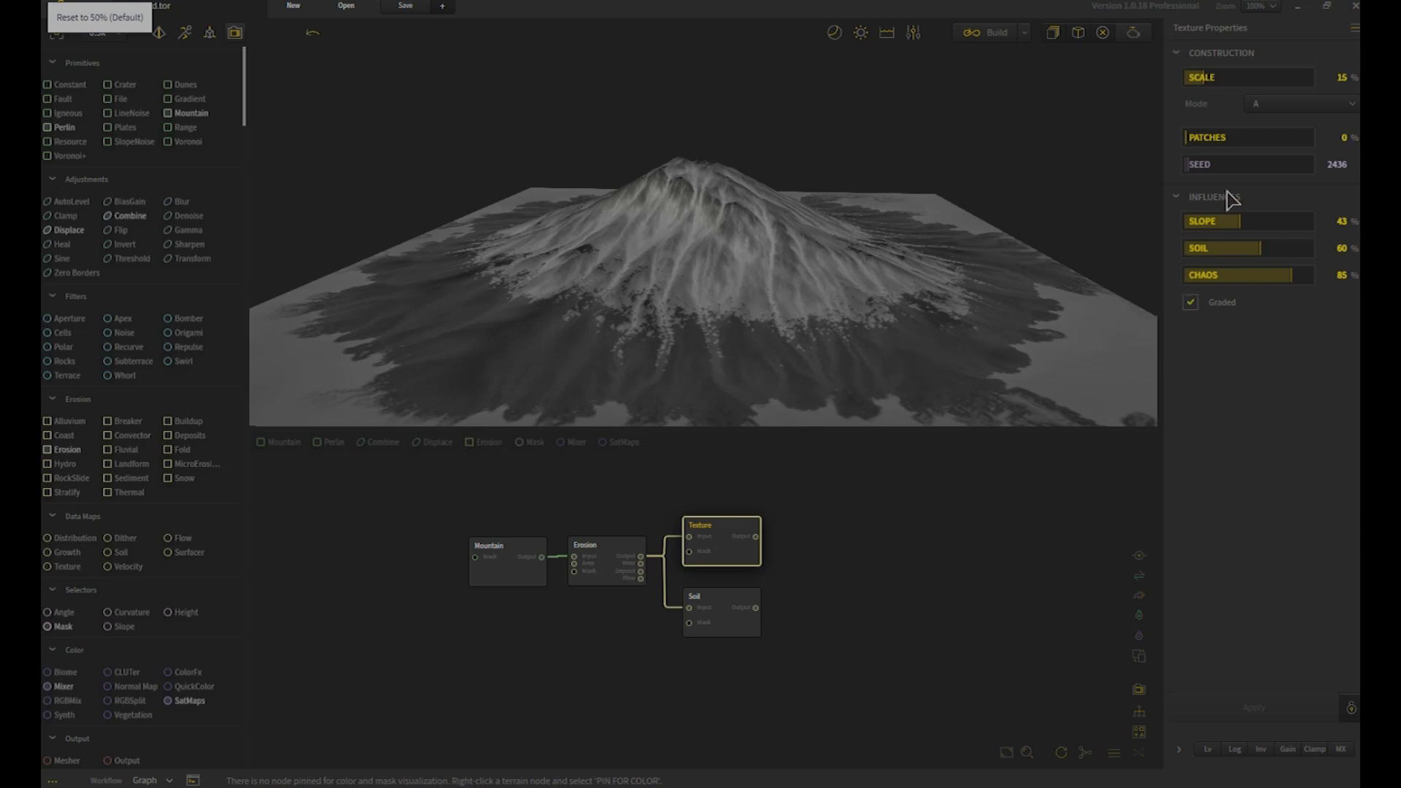
Step: Set Patches to 70% and rebuild, then lower Chaos to 15
click(1274, 137)
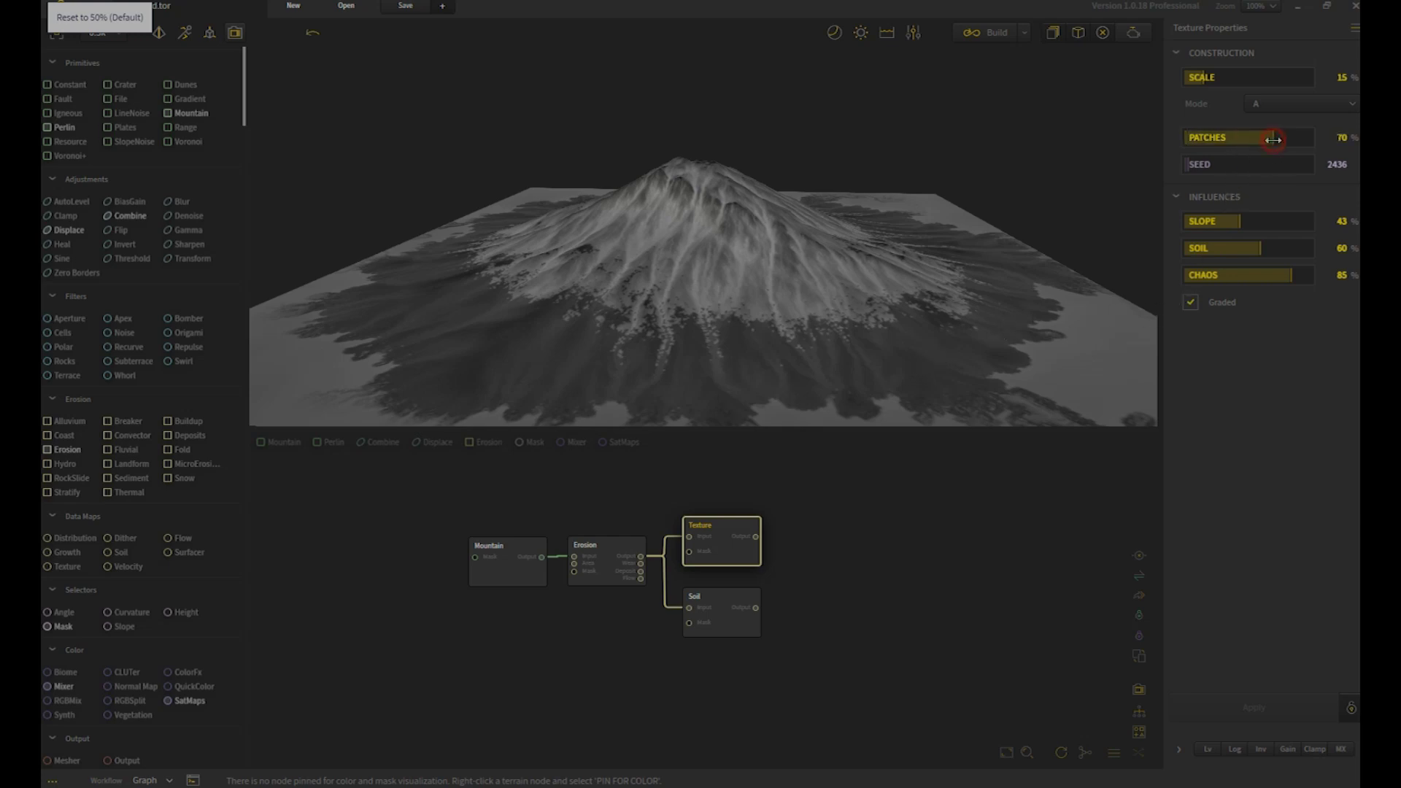
click(1255, 712)
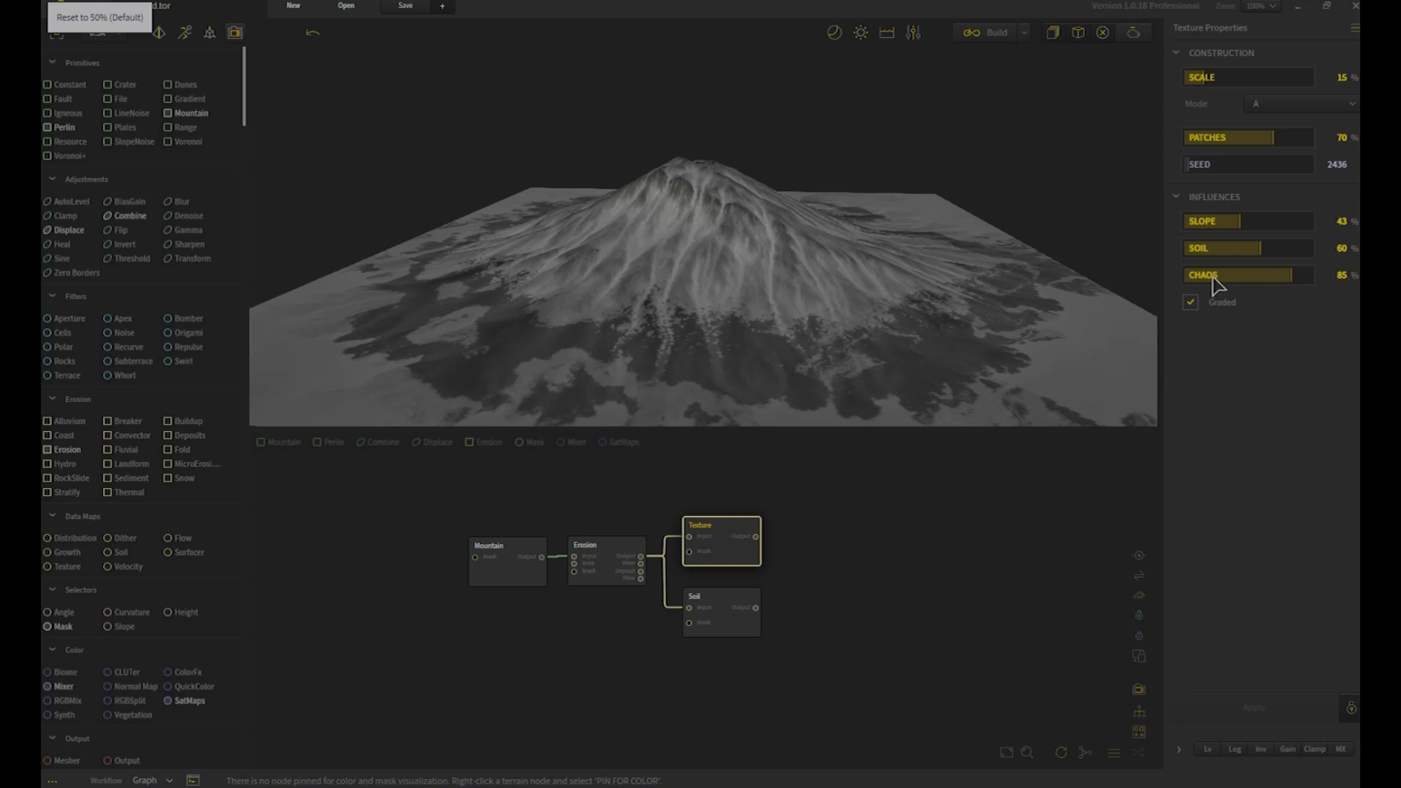
drag(1215, 284, 1203, 279)
Step: Rebuild the texture with Chaos 15, then raise Chaos to 25 and rebuild
click(1257, 711)
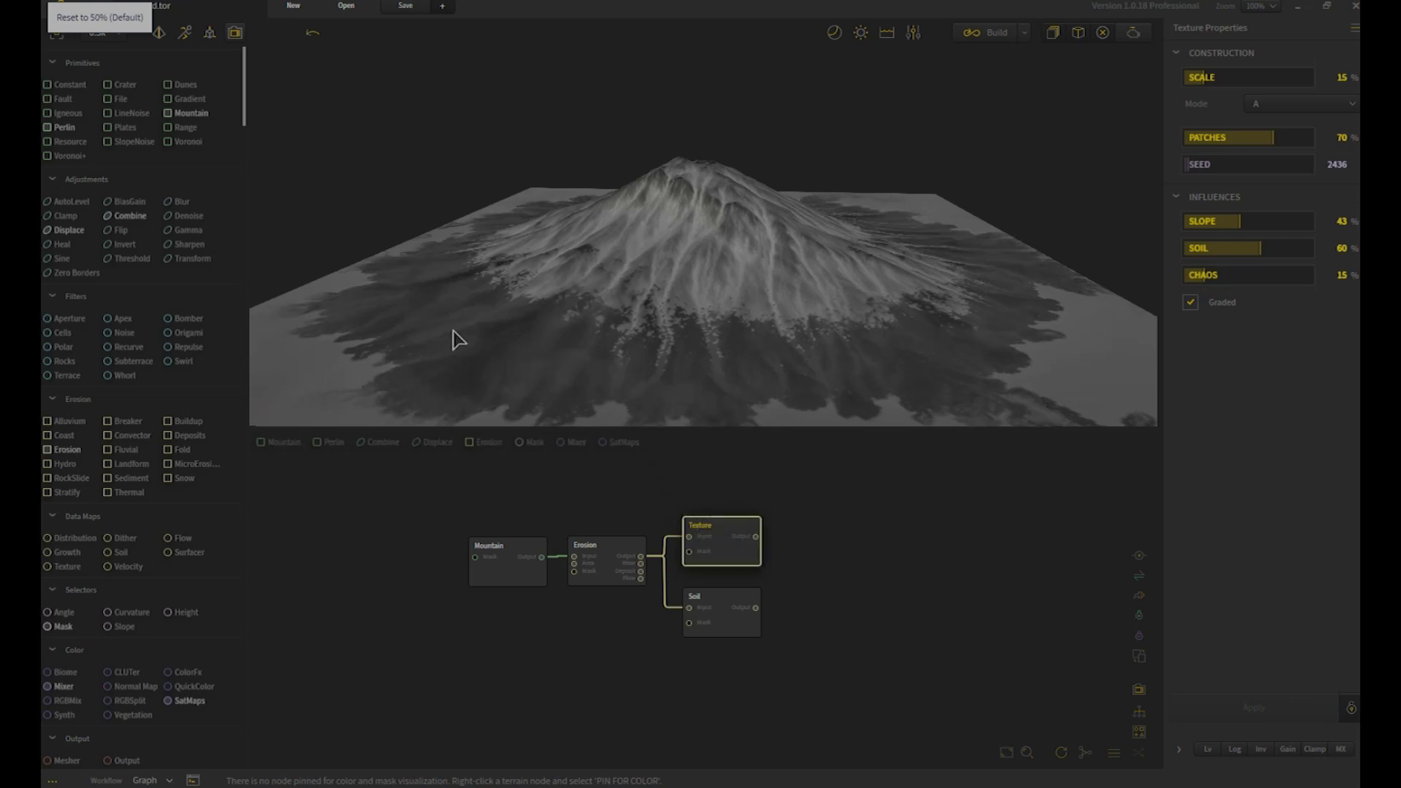
click(1213, 275)
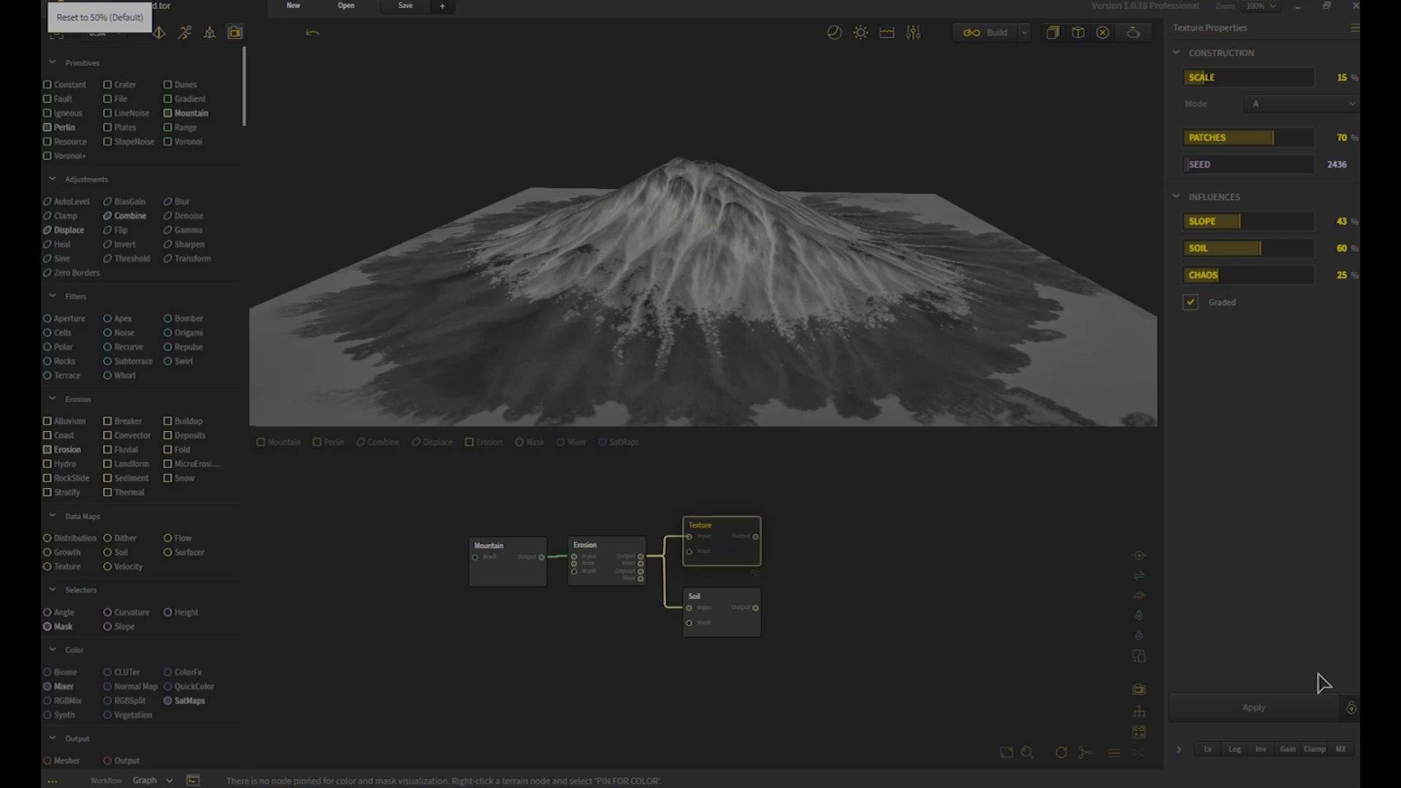
click(1270, 709)
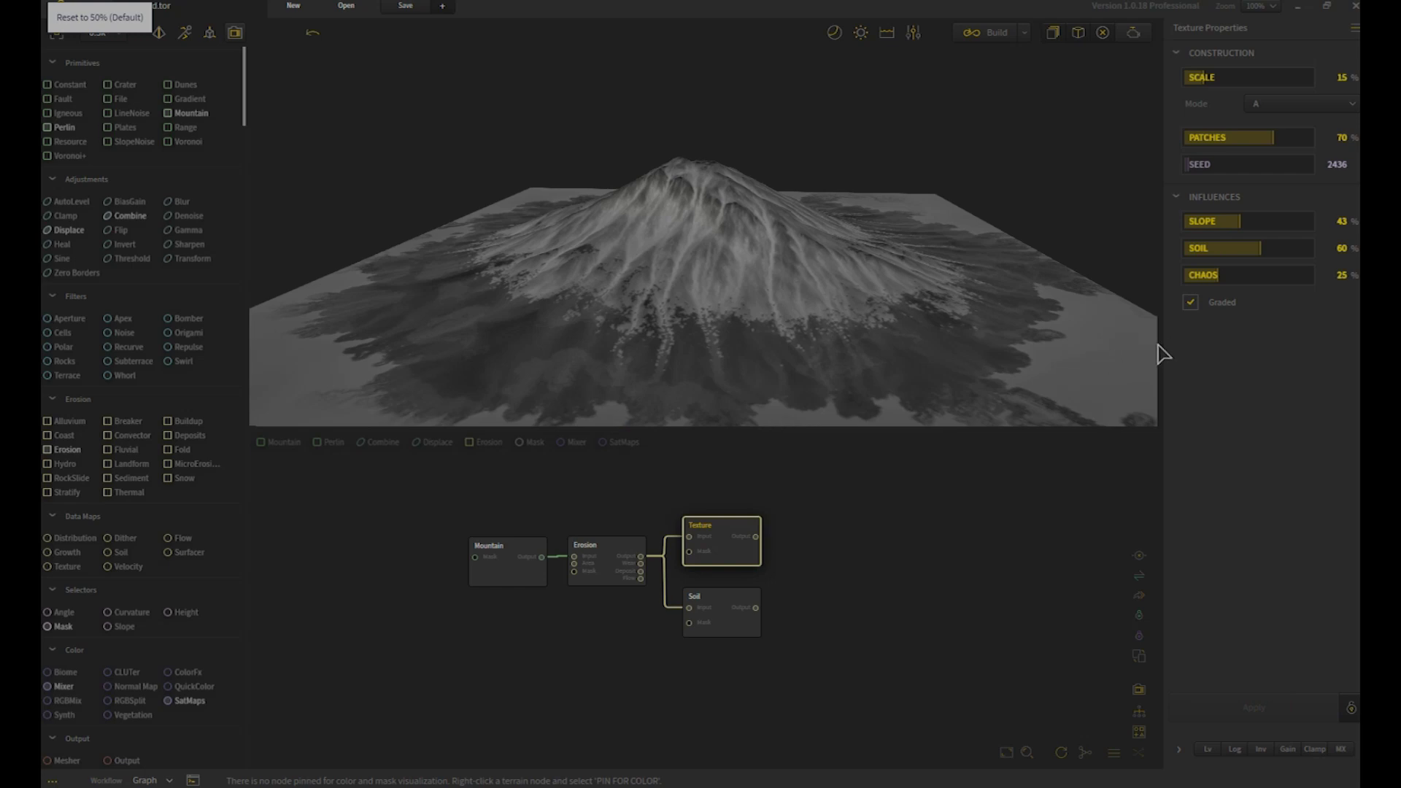
mouse_move(922, 350)
mouse_down()
mouse_move(918, 328)
mouse_move(910, 347)
mouse_up()
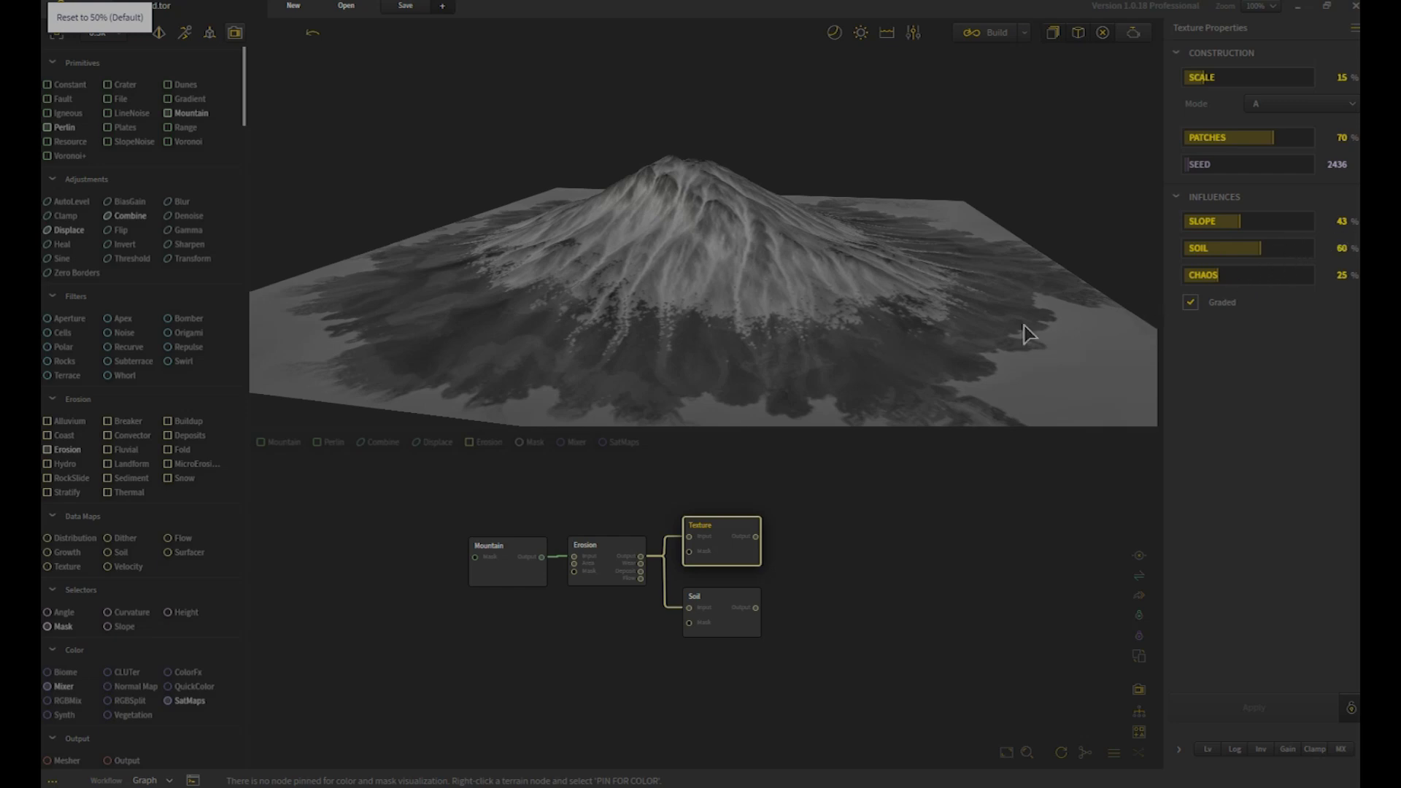
drag(963, 353, 990, 374)
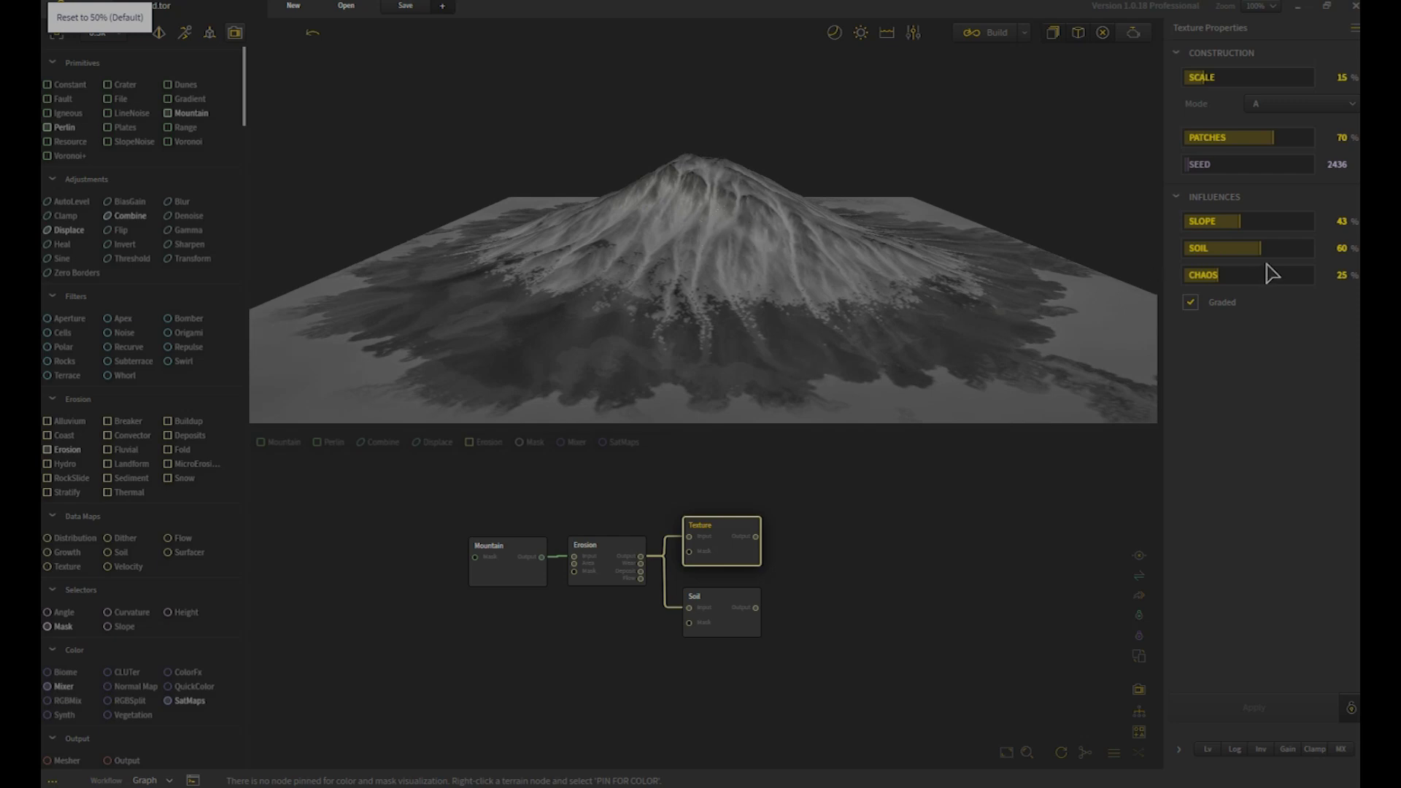
Step: Try Soil at 81 and 53, compare with the Soil node, then drop Soil to 0
drag(1267, 272, 1288, 262)
click(1291, 708)
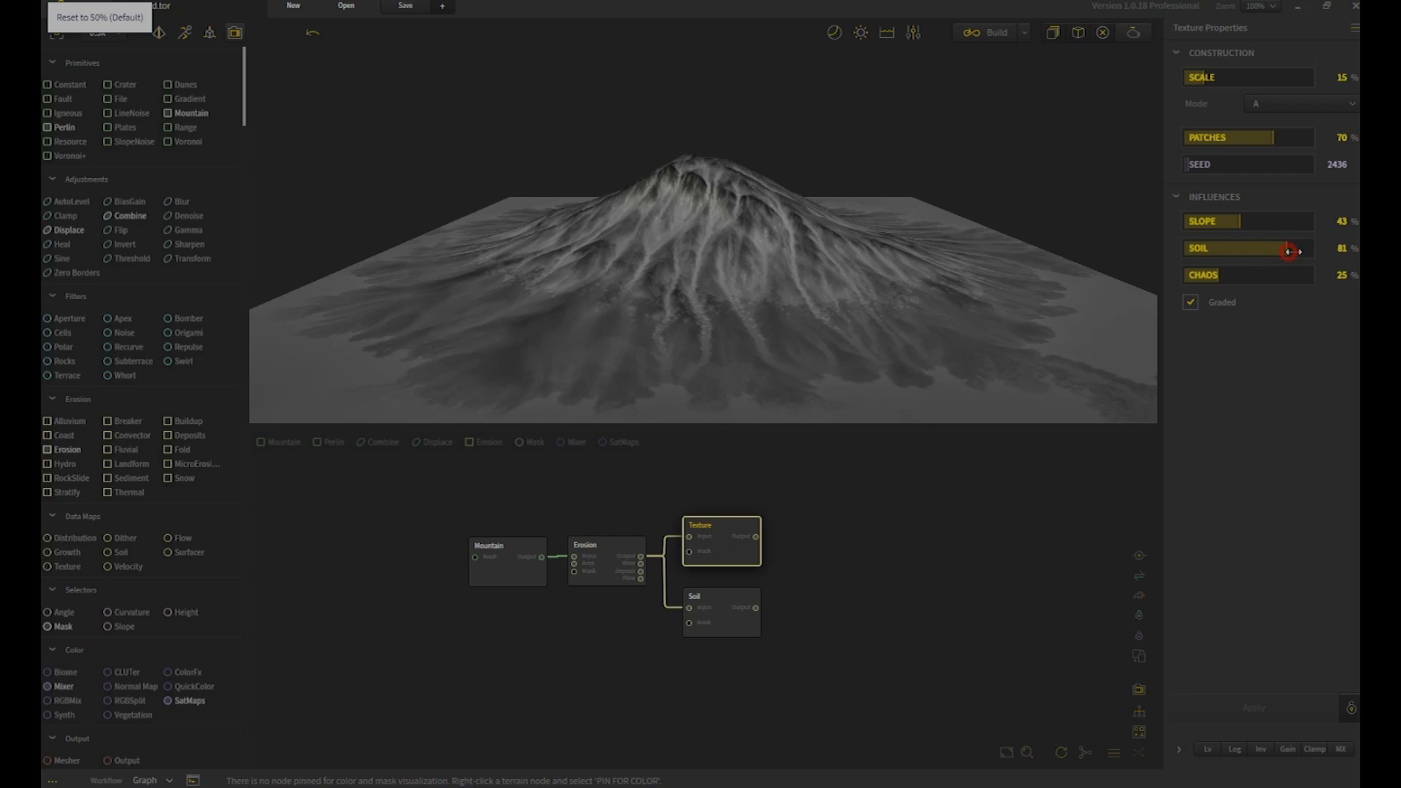
click(1247, 711)
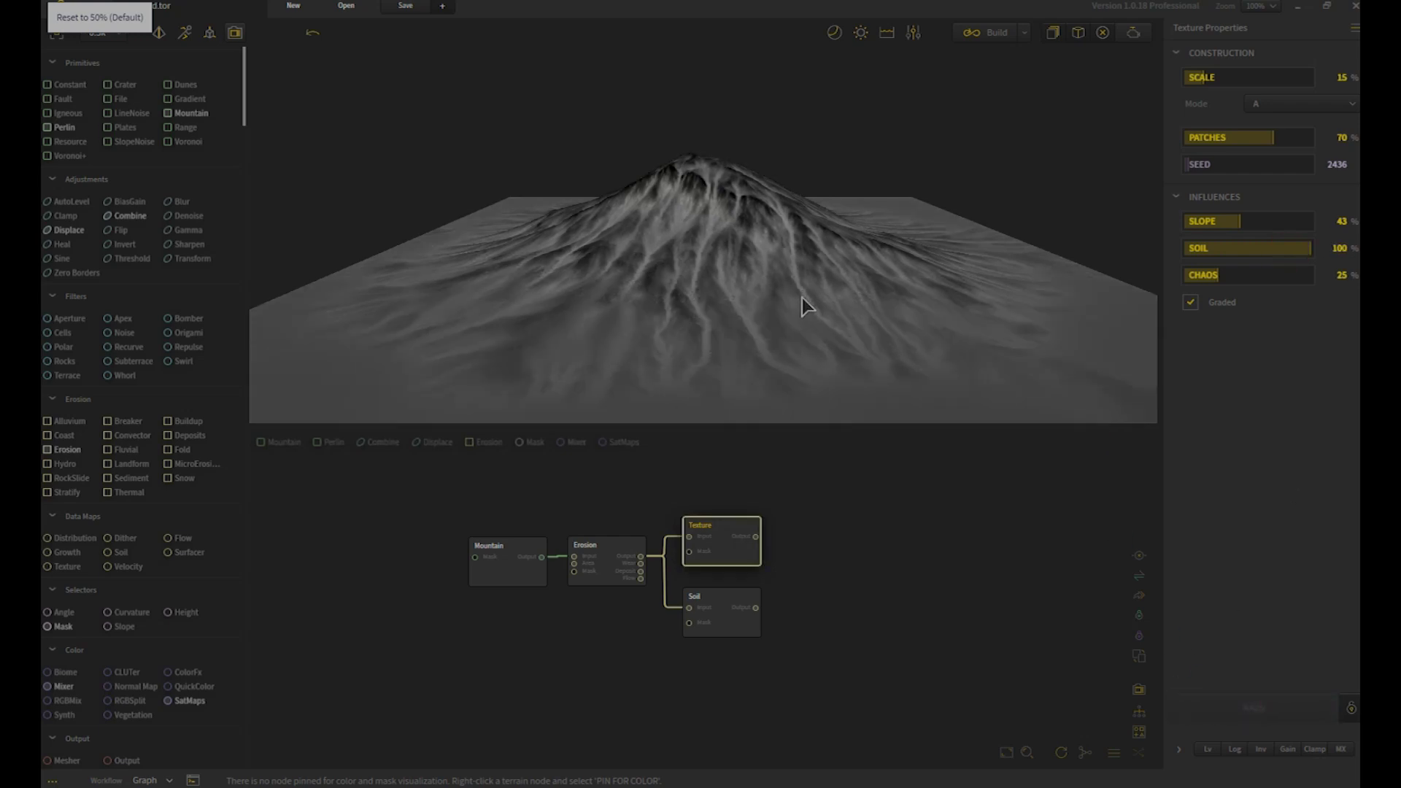
click(737, 627)
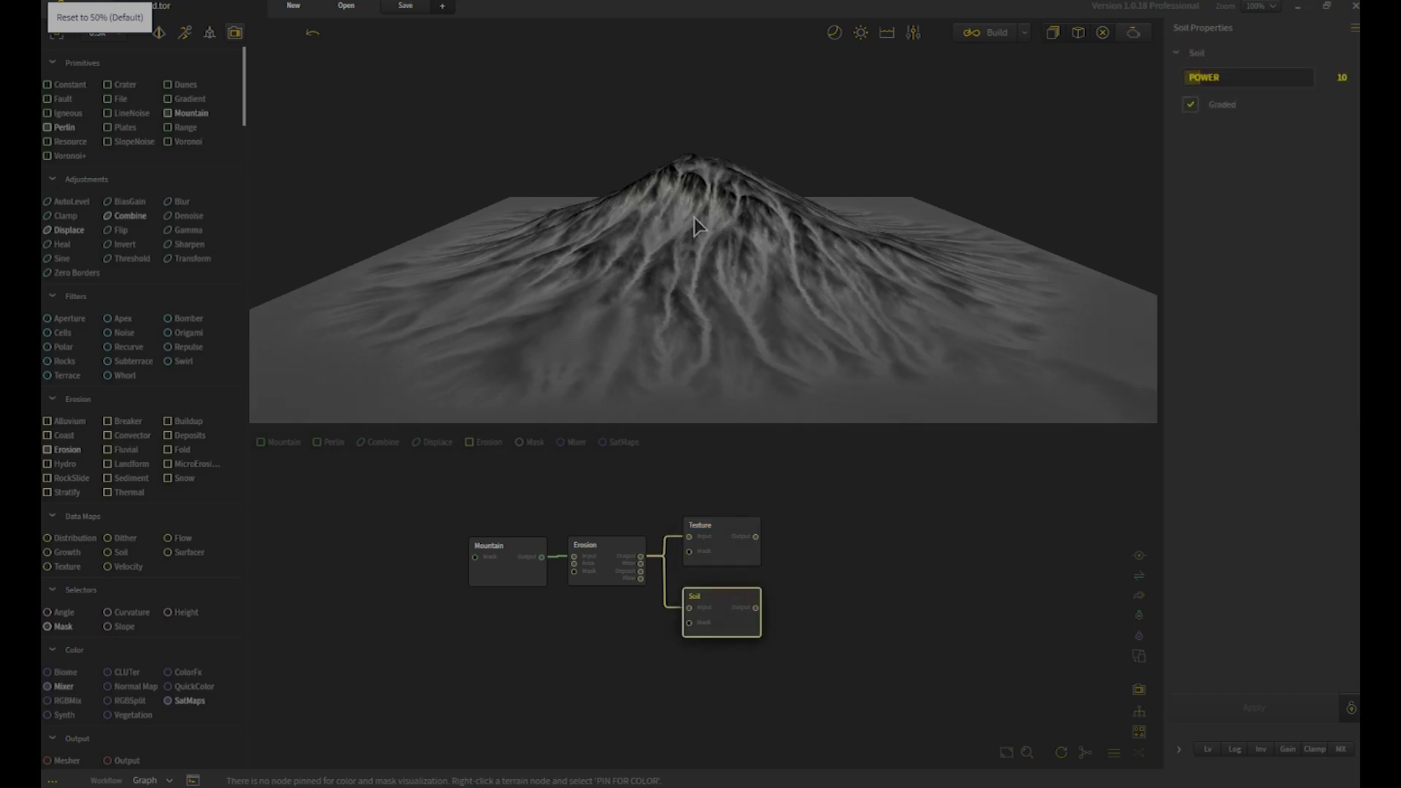
click(726, 534)
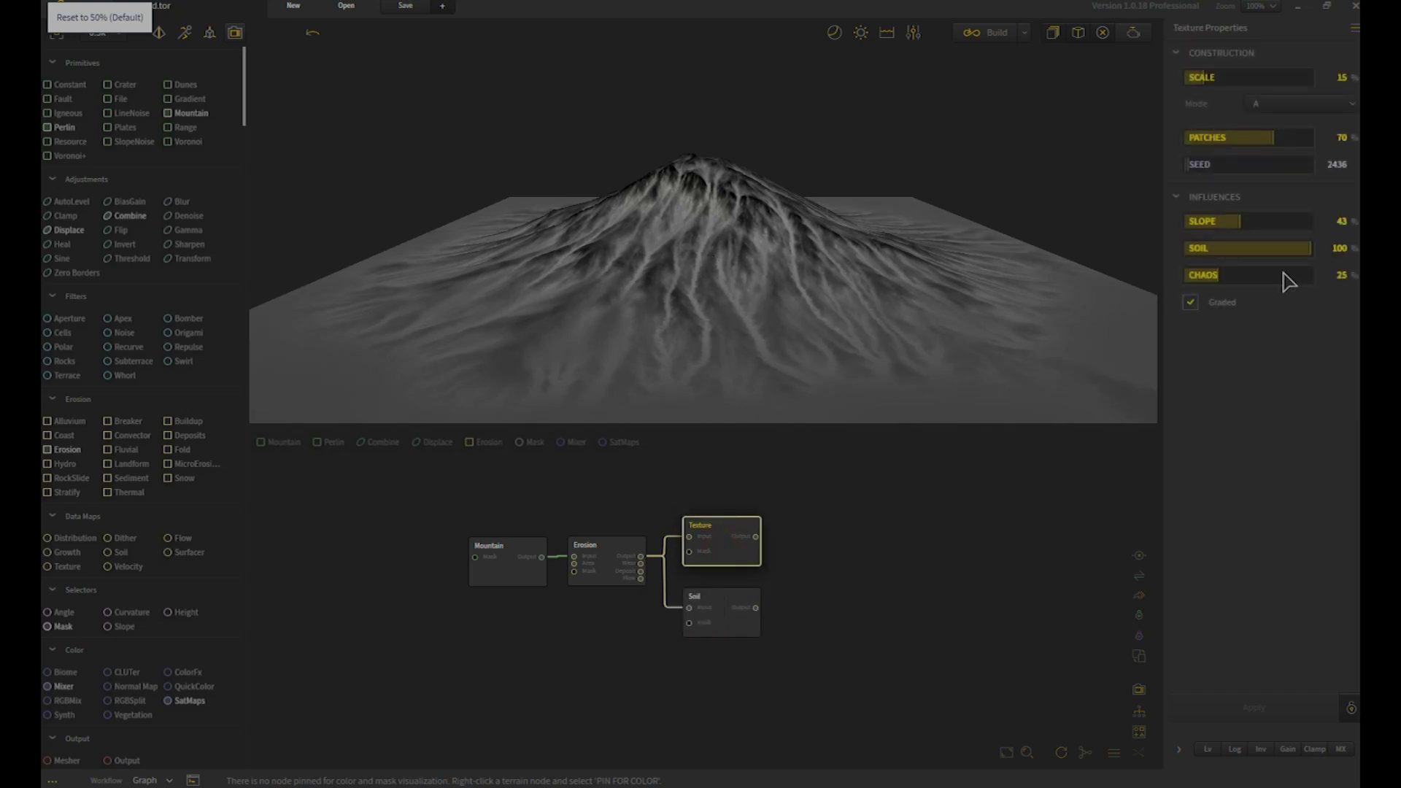
click(1253, 250)
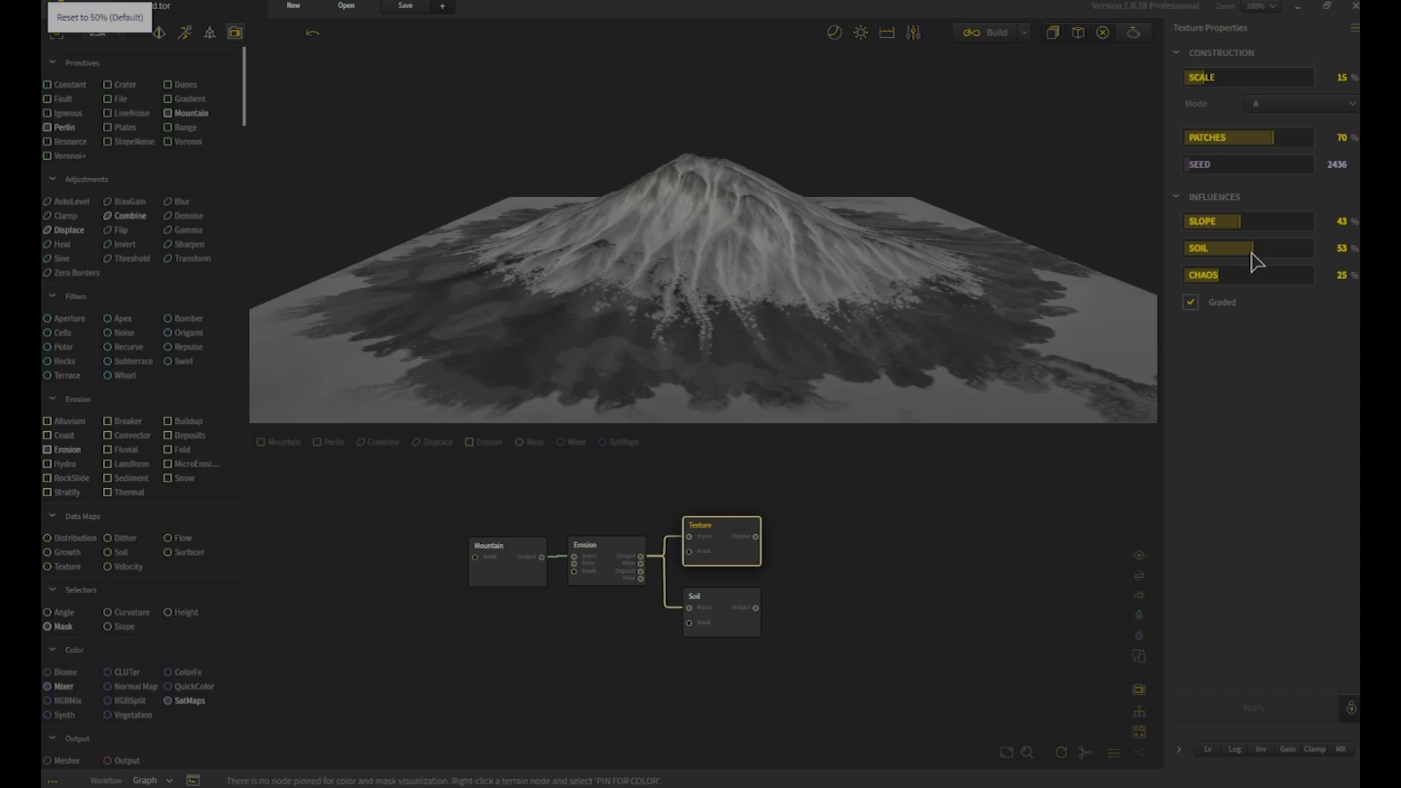
drag(1253, 250, 1105, 467)
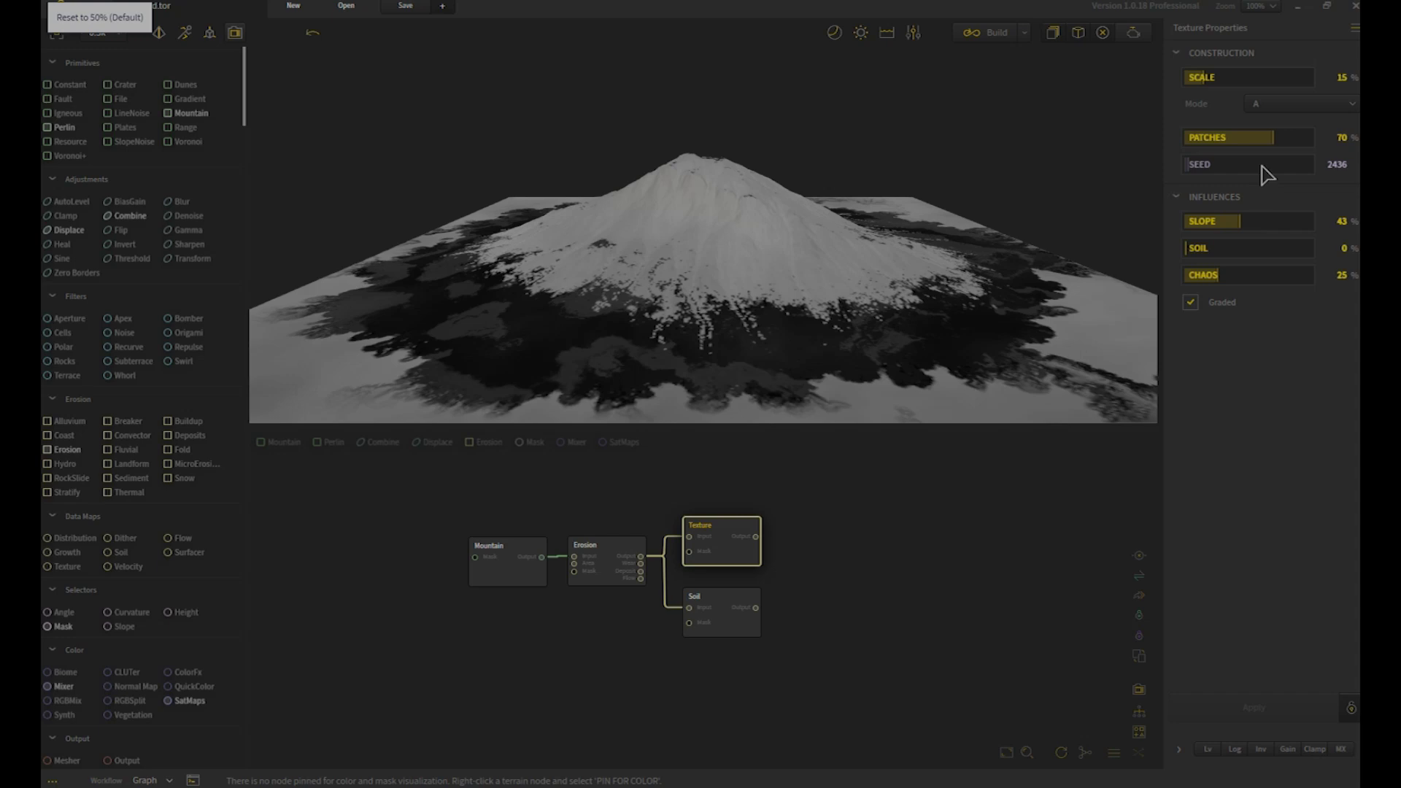
Step: Switch the Texture mode to B and rebuild
click(1280, 113)
click(1197, 142)
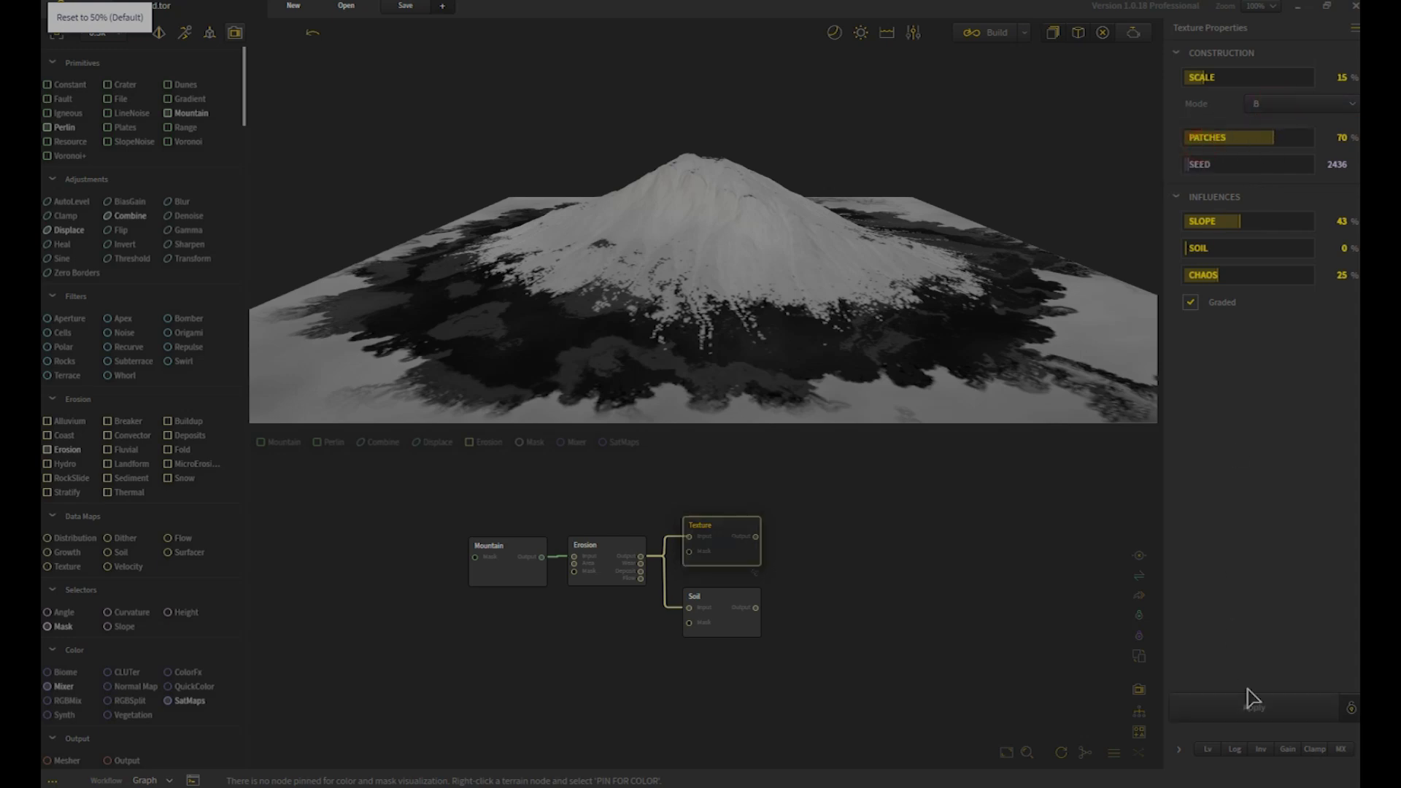
click(1274, 707)
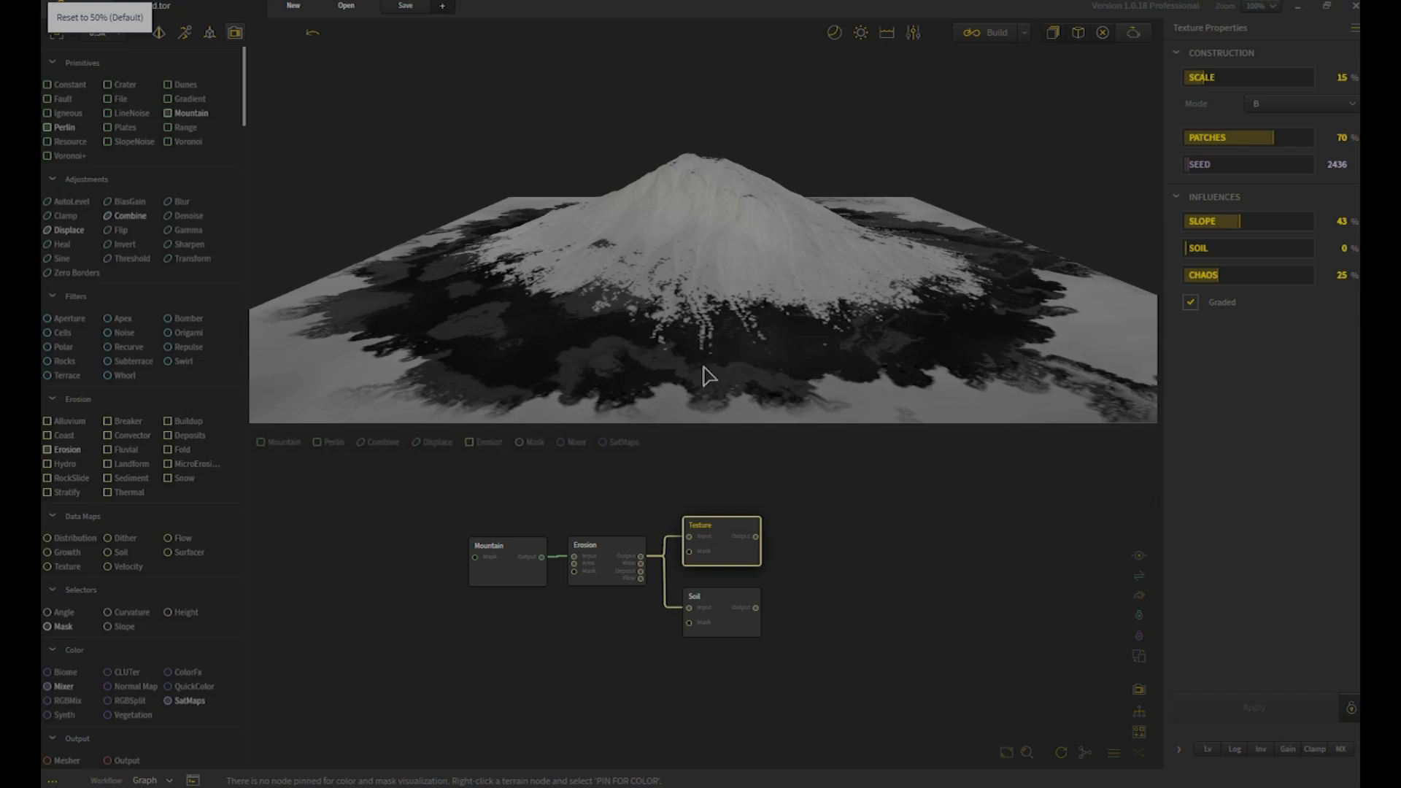
Step: Raise Soil to 65 and then 100, rebuilding and checking the Soil node's output
click(1266, 249)
click(1268, 709)
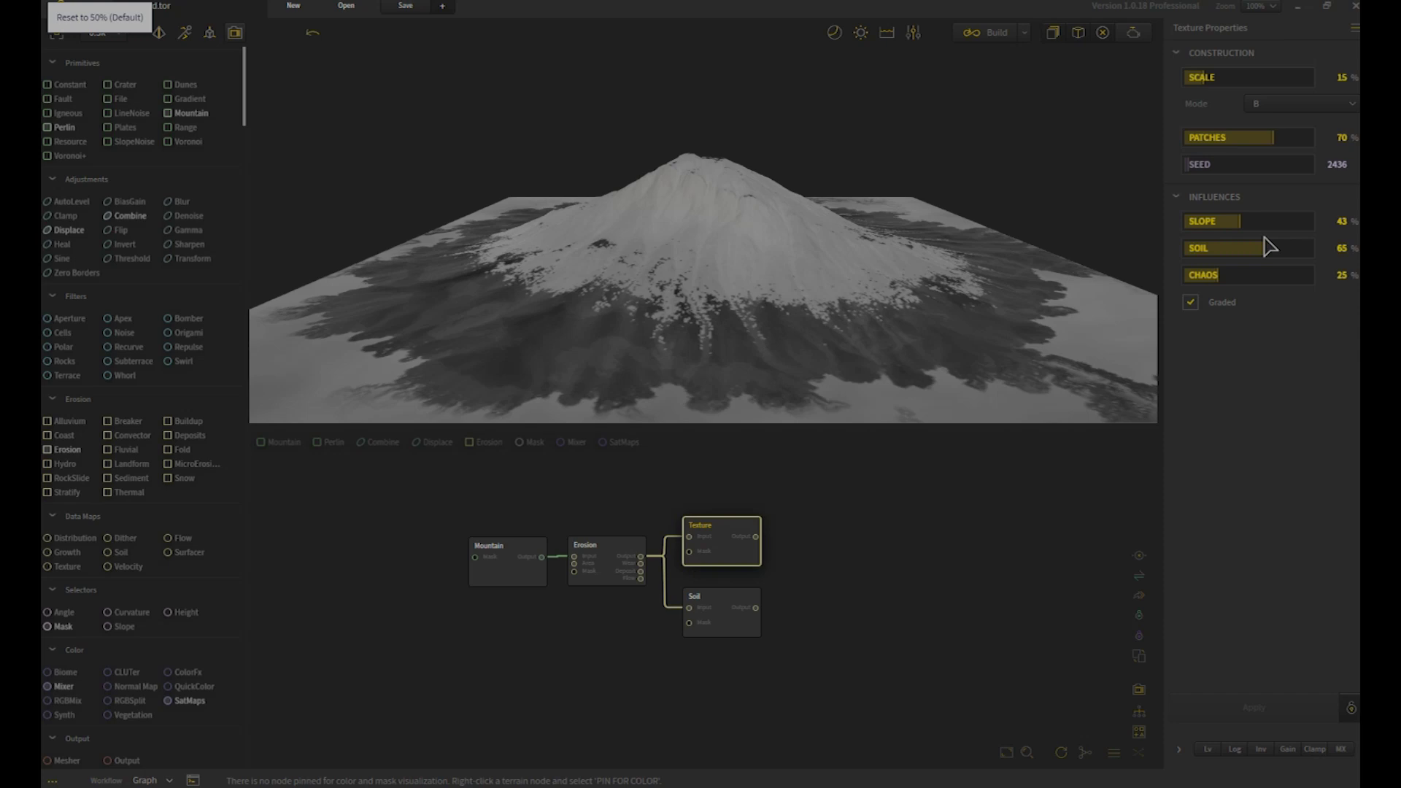
drag(1266, 248, 1314, 248)
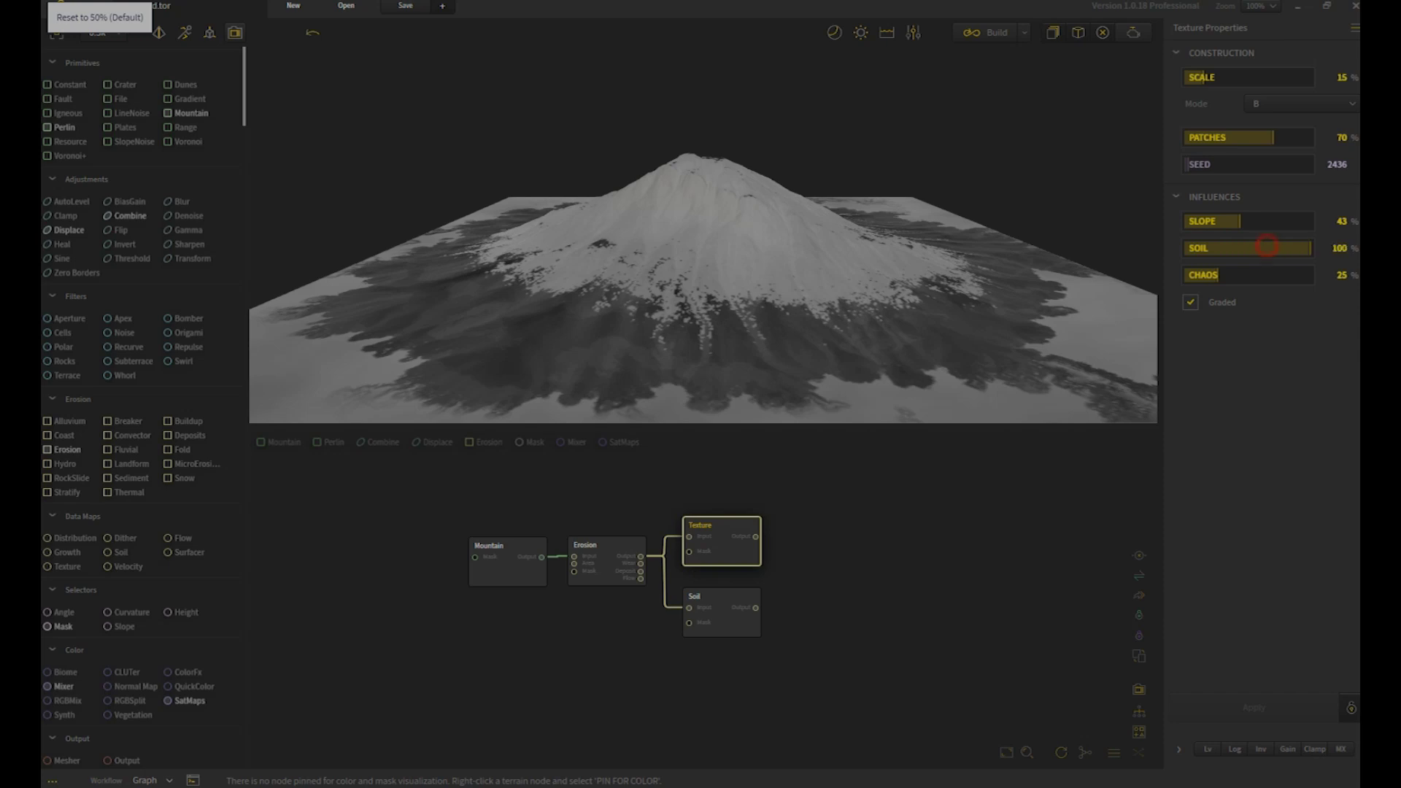
click(1283, 706)
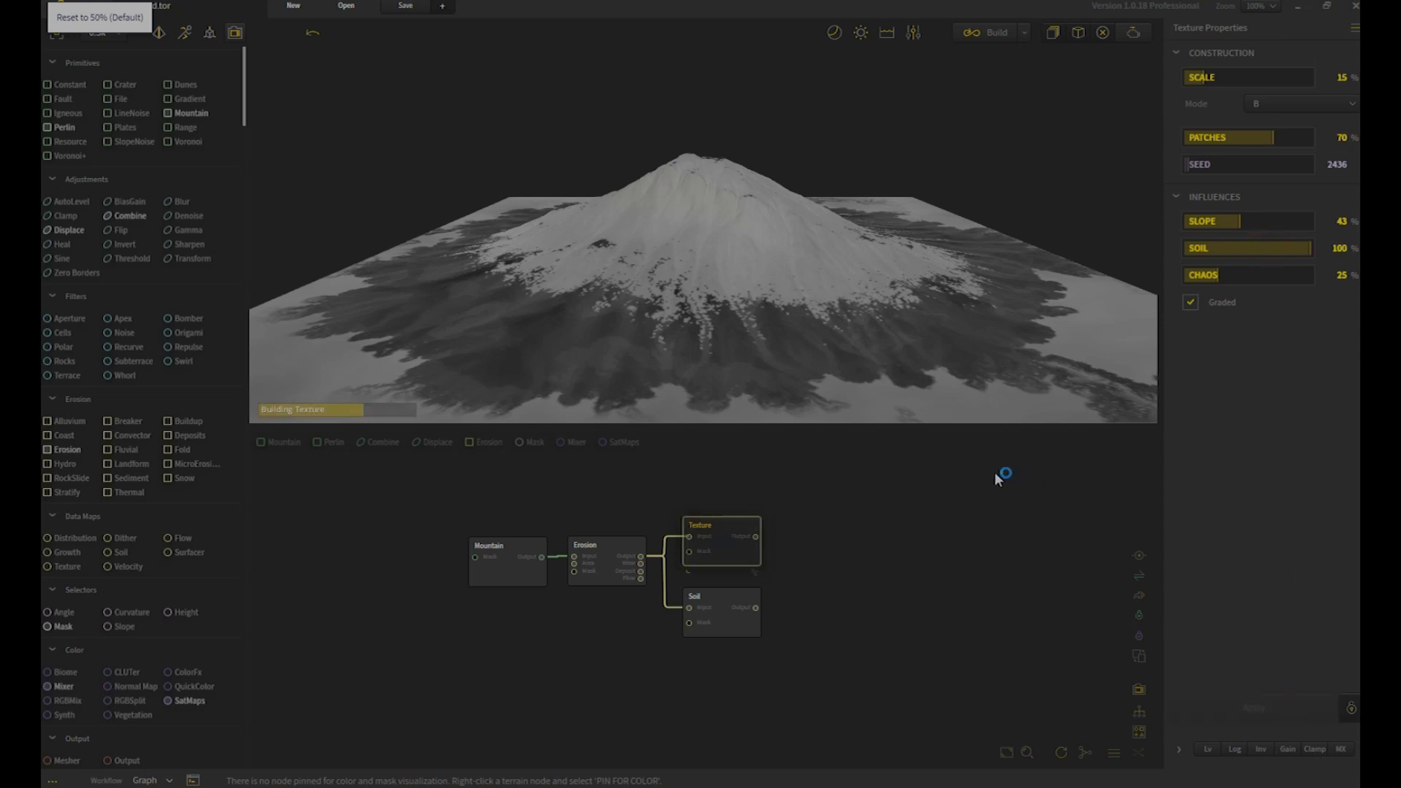
click(736, 610)
click(728, 553)
click(732, 626)
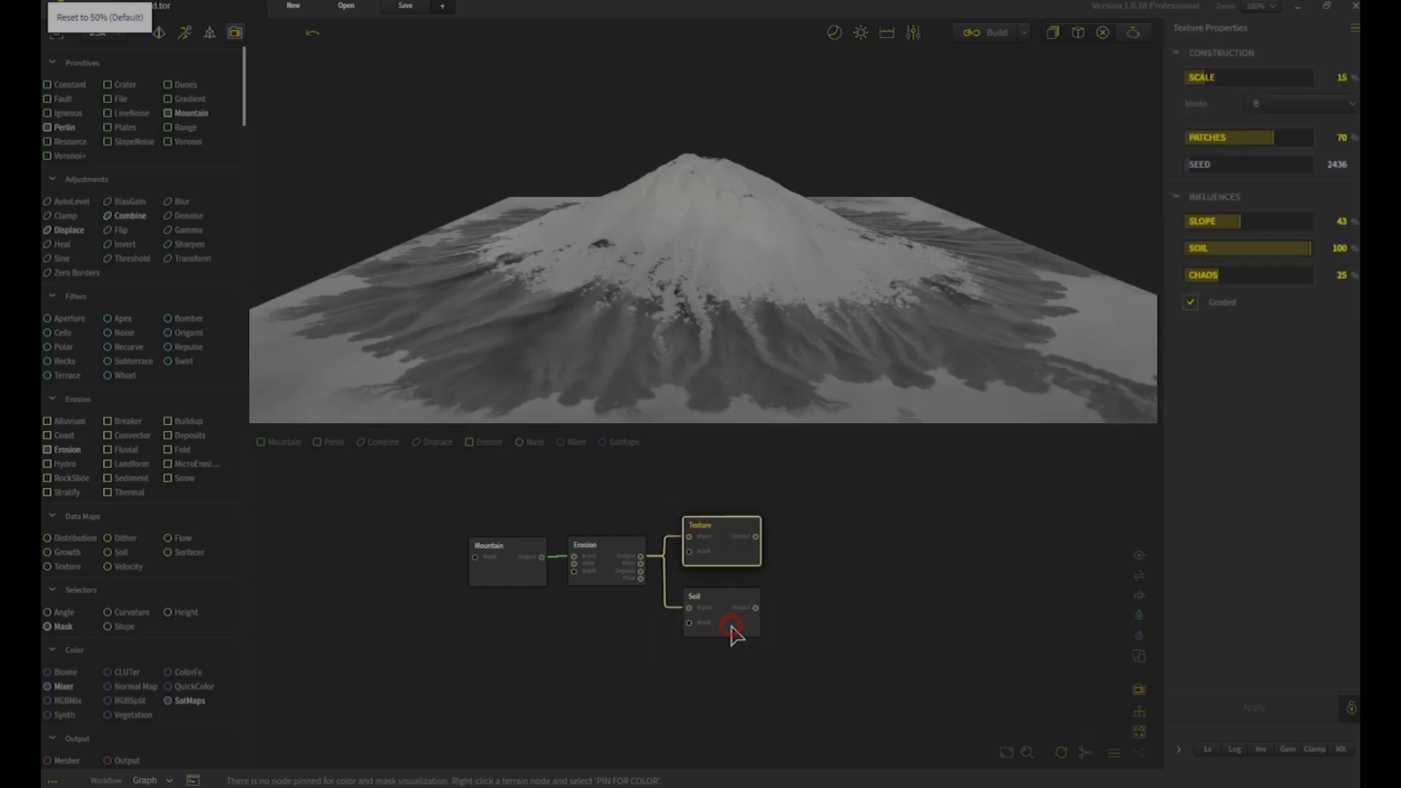
click(735, 558)
Step: Return the Texture mode to A with Soil at 16 and rebuild
click(1306, 100)
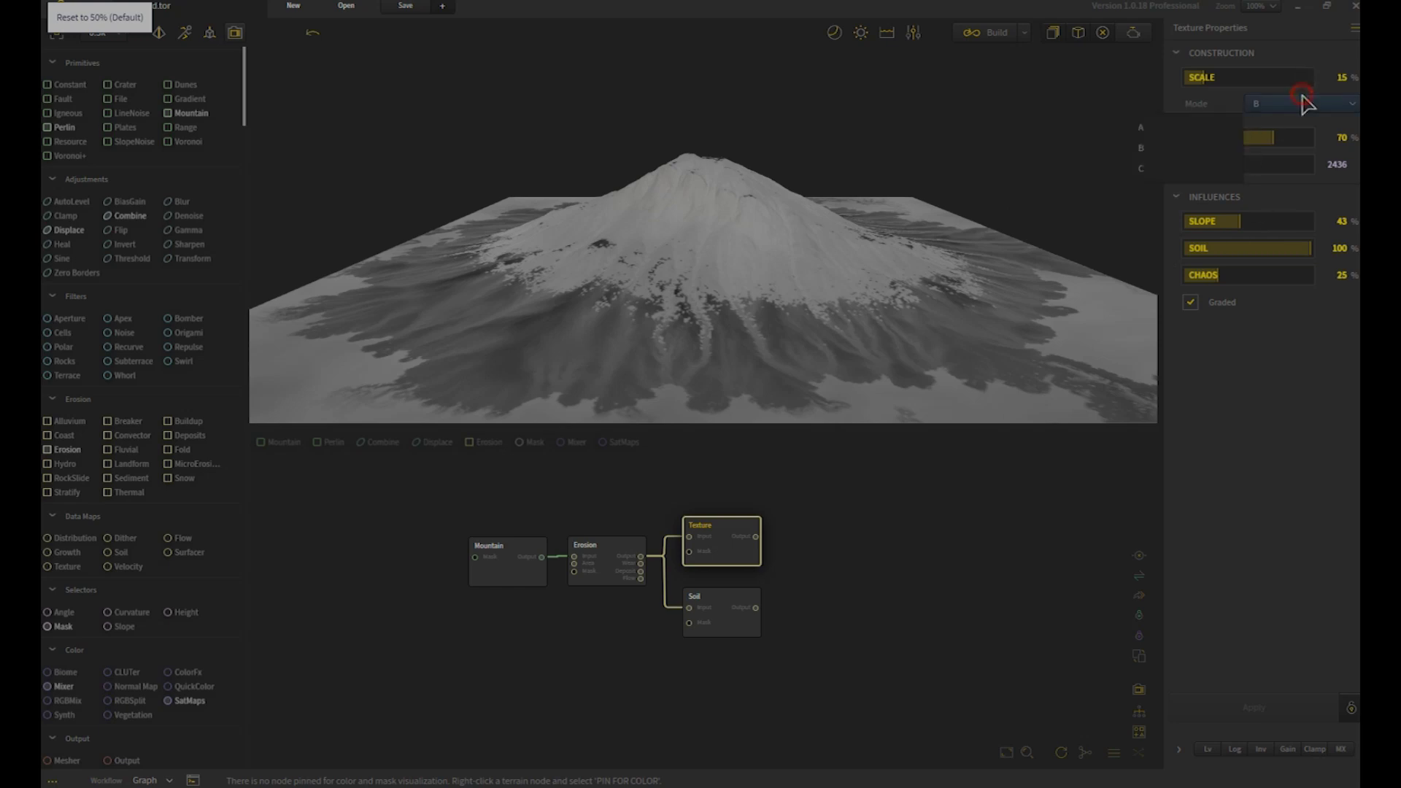
click(1215, 129)
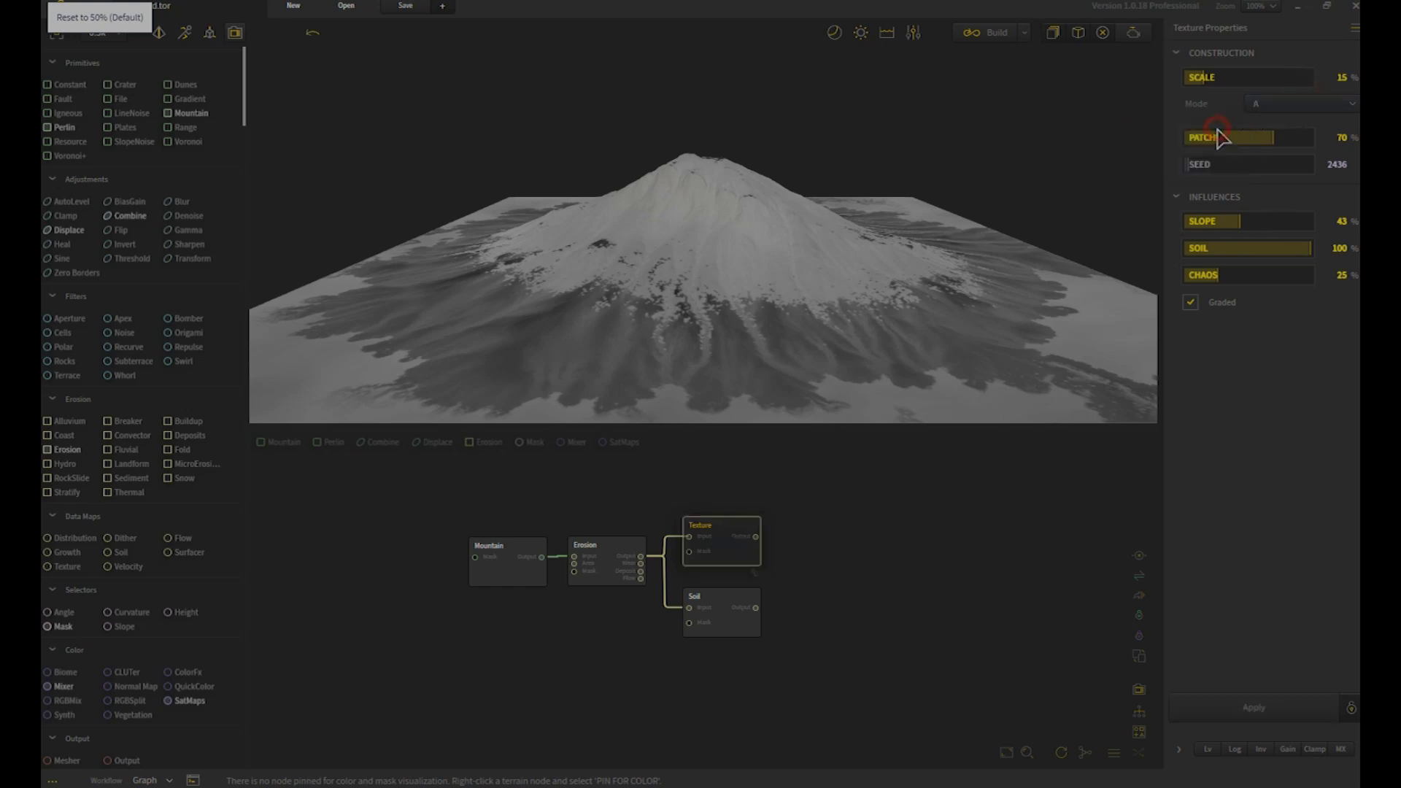
click(1263, 711)
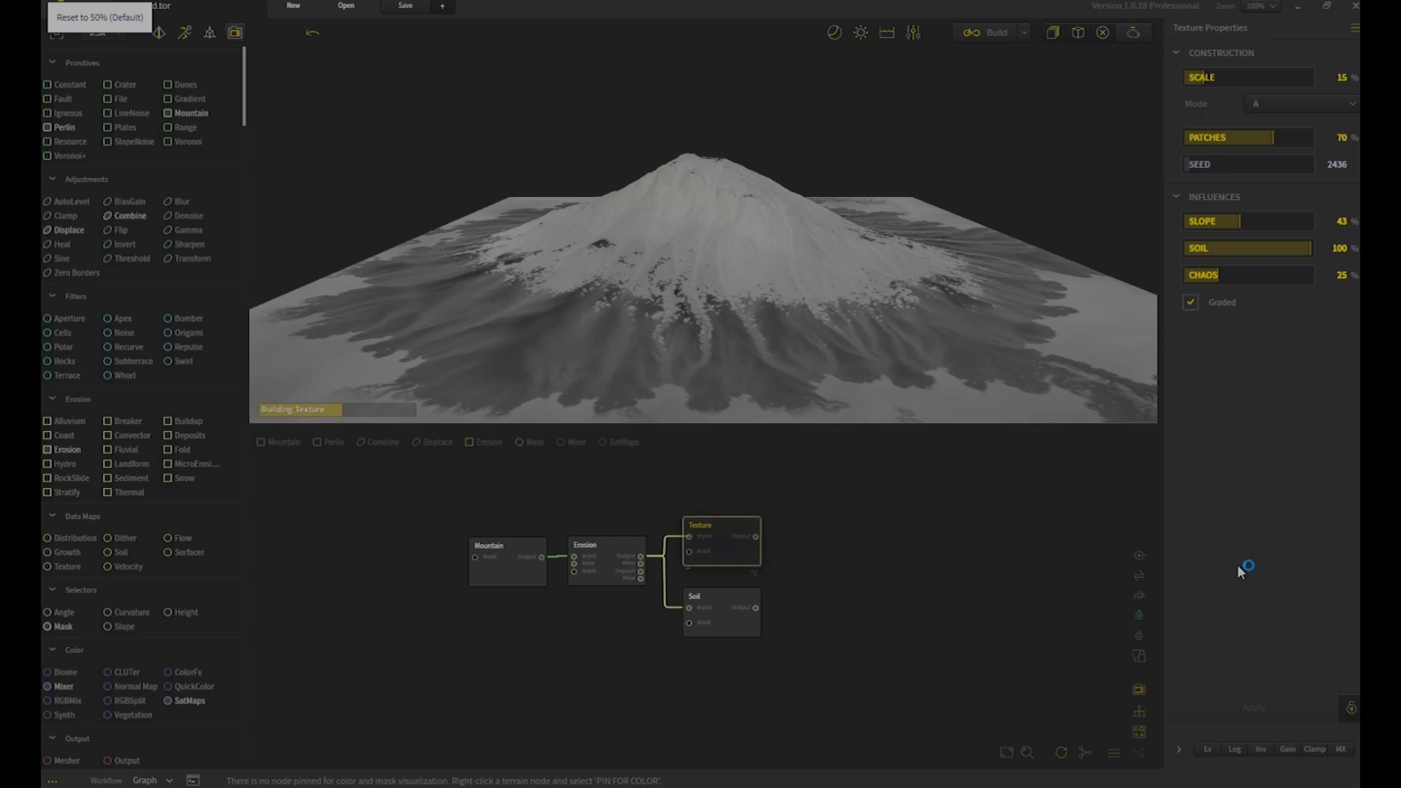
click(1206, 246)
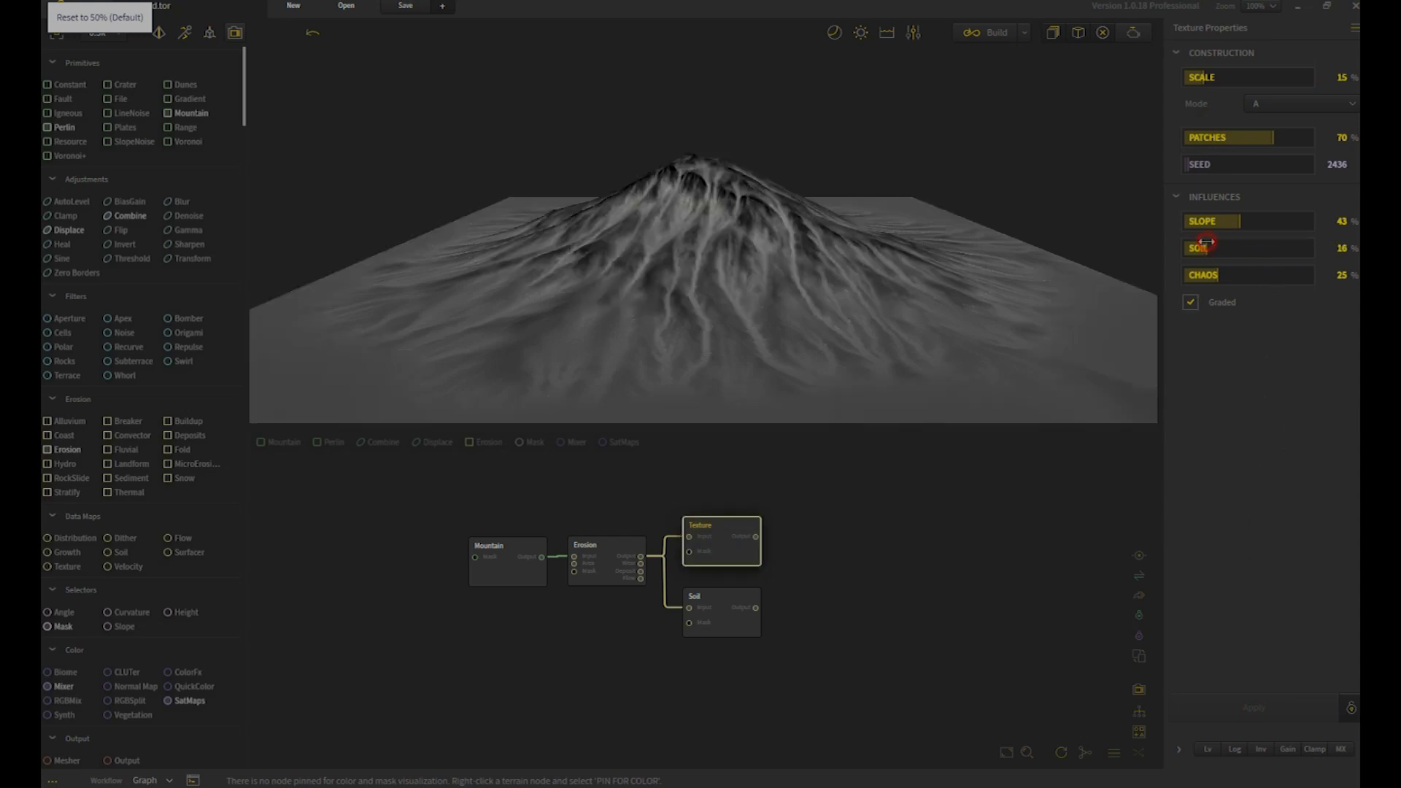
click(1256, 706)
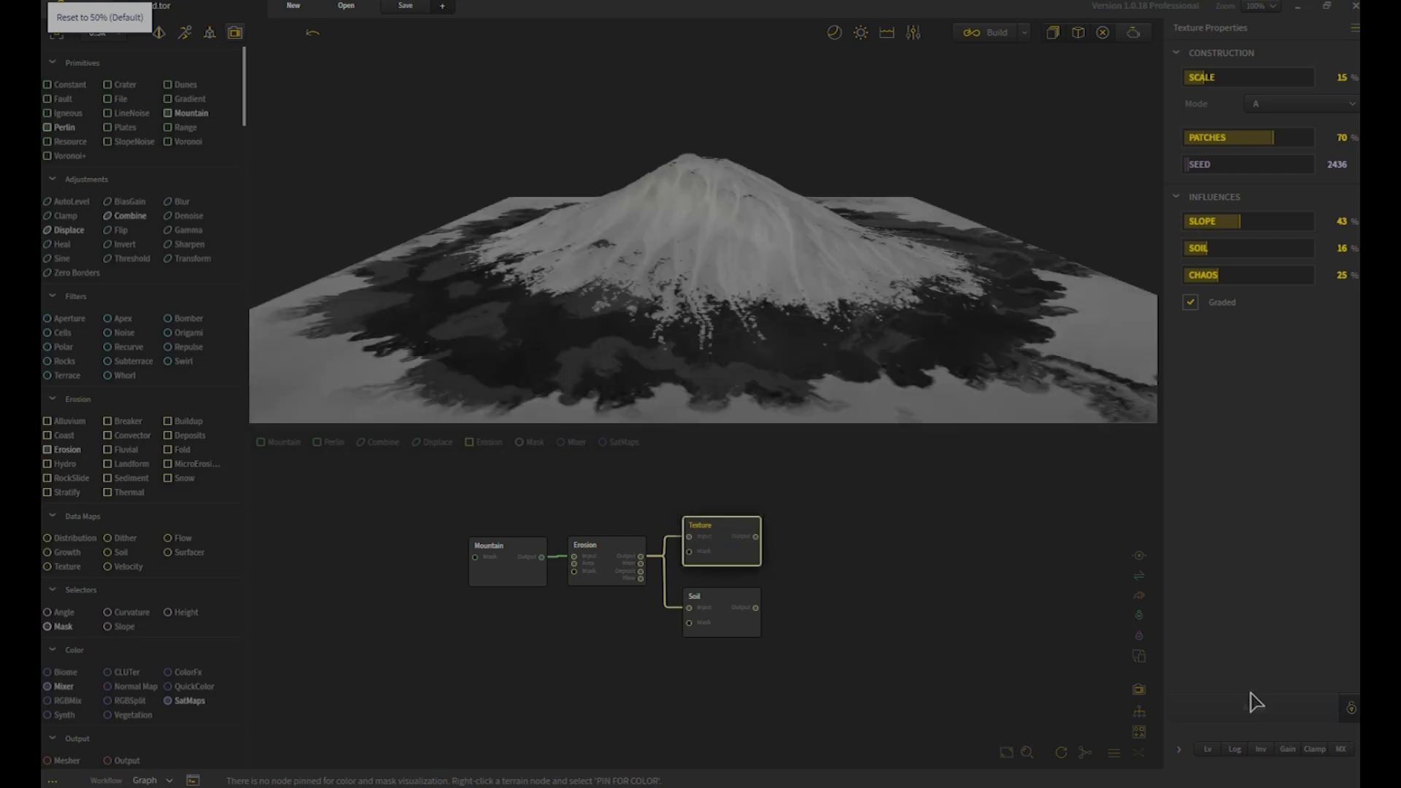
Step: Switch the Texture mode to C and rebuild with Soil at 0
click(1298, 104)
click(1205, 165)
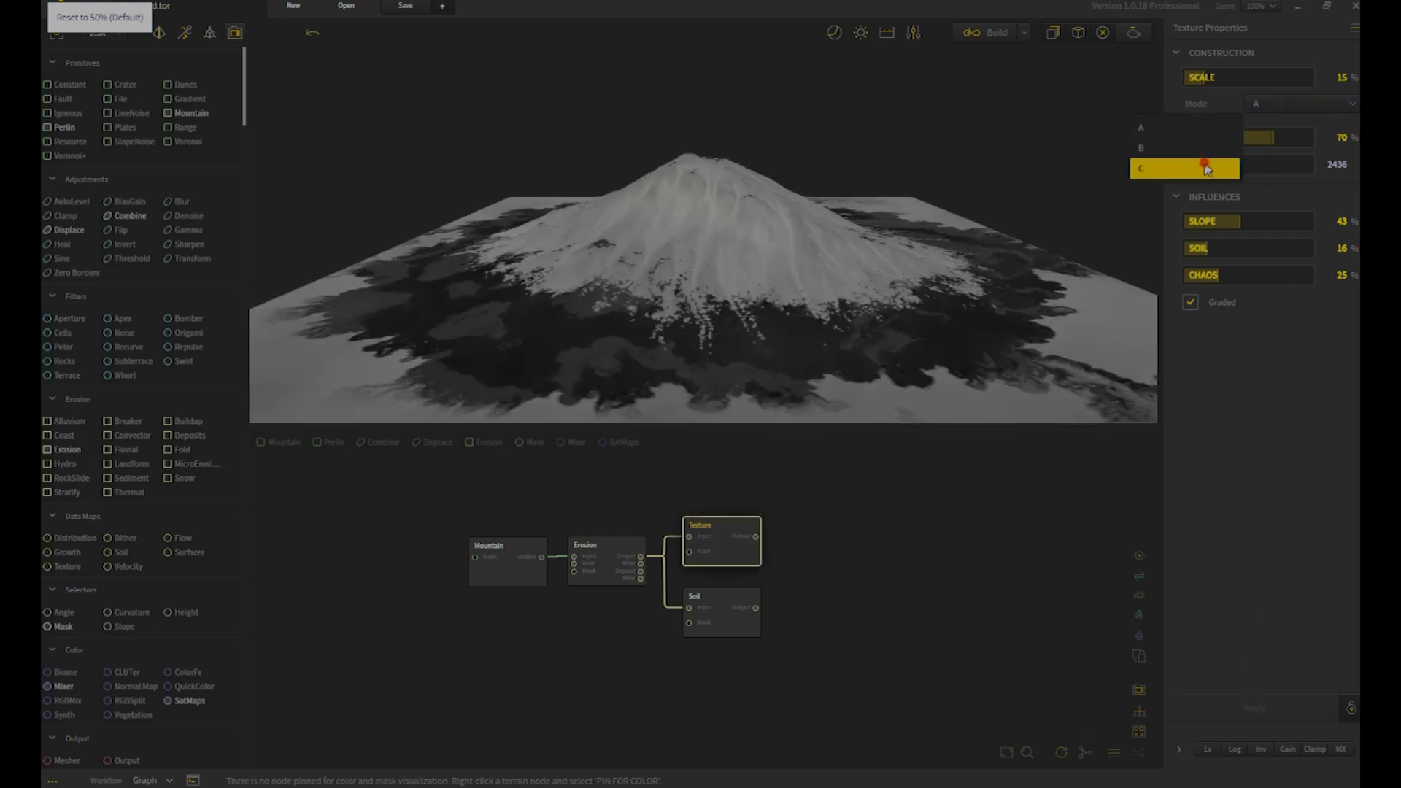
click(1283, 715)
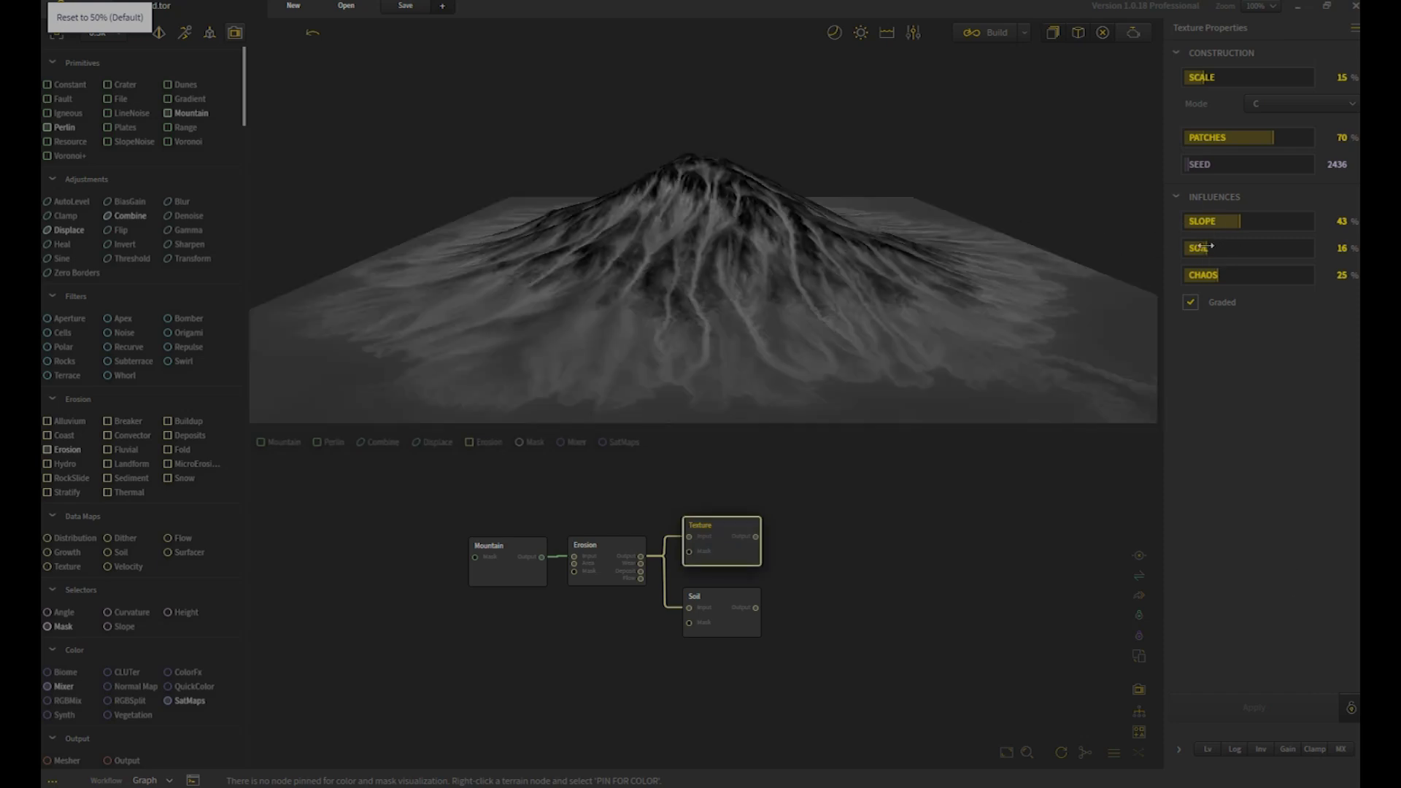
drag(1205, 247, 1143, 245)
click(1291, 707)
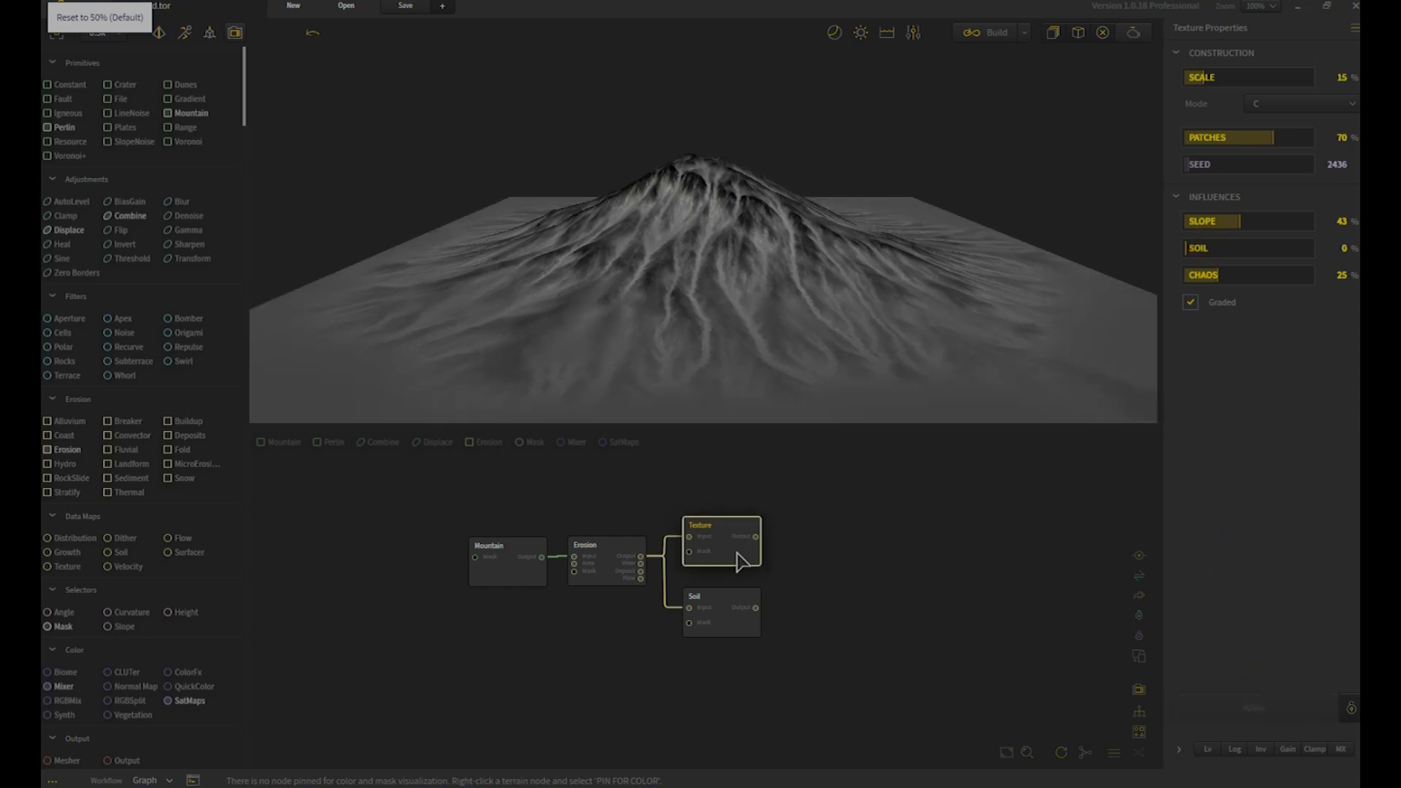
Step: Compare against the Soil node's output, then raise Soil to 100% and rebuild
click(713, 619)
click(713, 557)
click(727, 635)
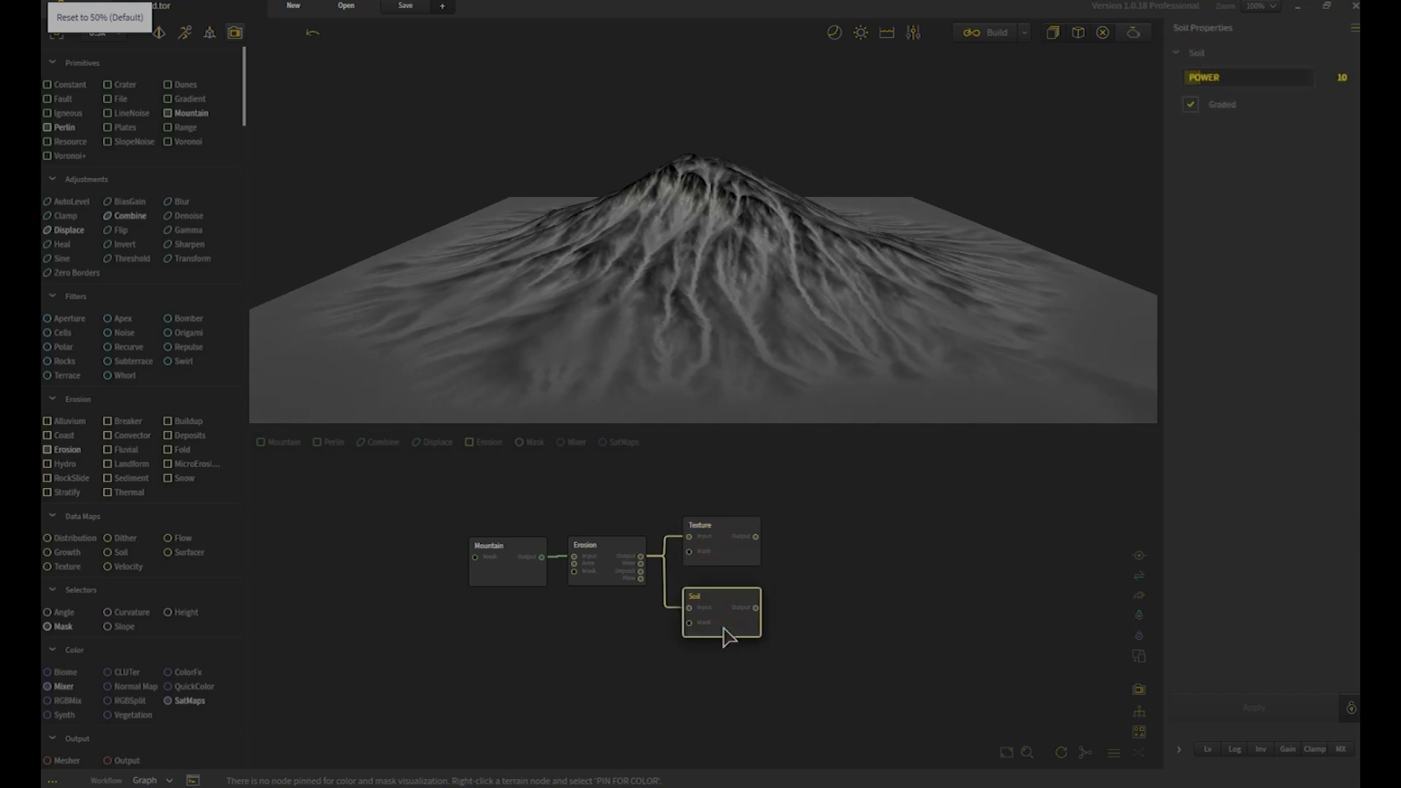
click(751, 557)
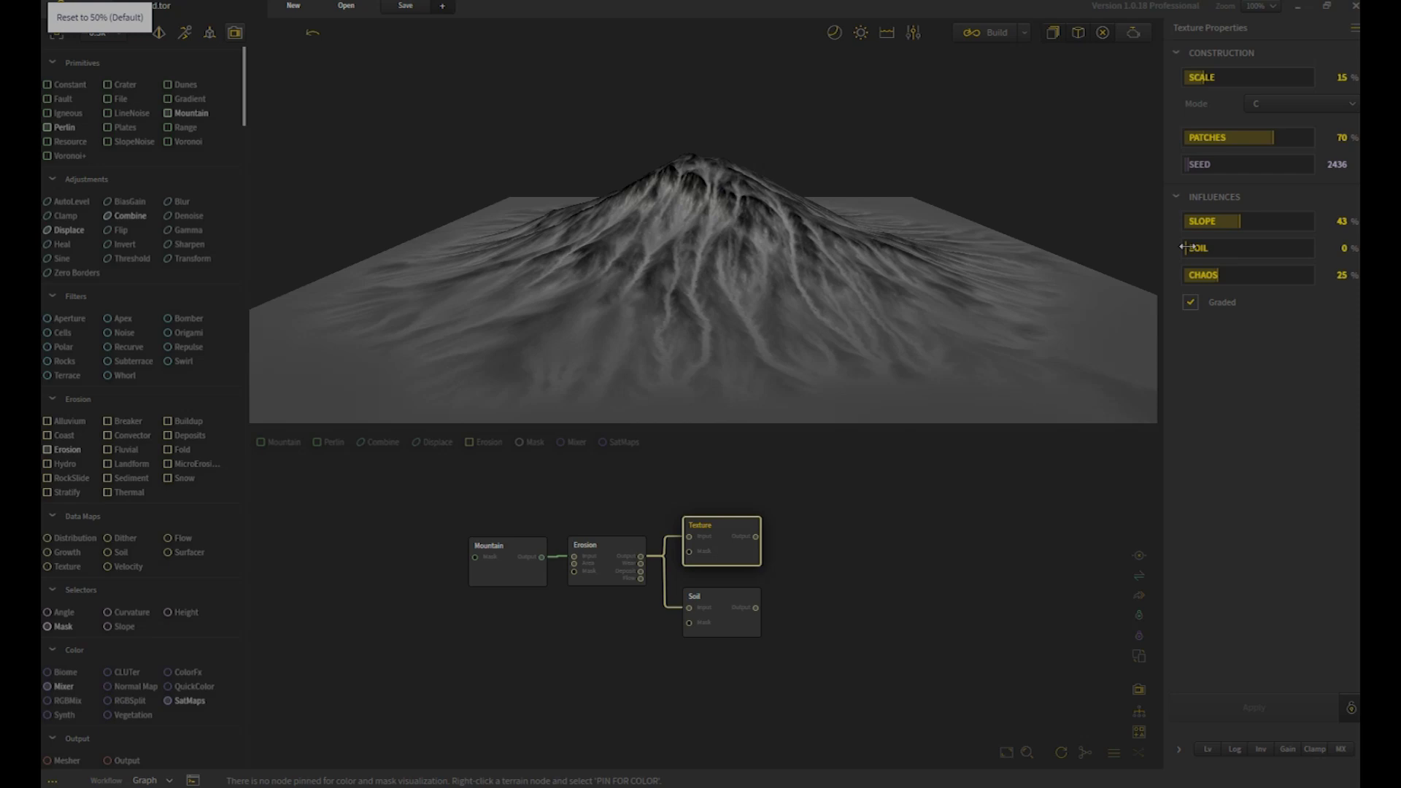
drag(1207, 248, 1313, 248)
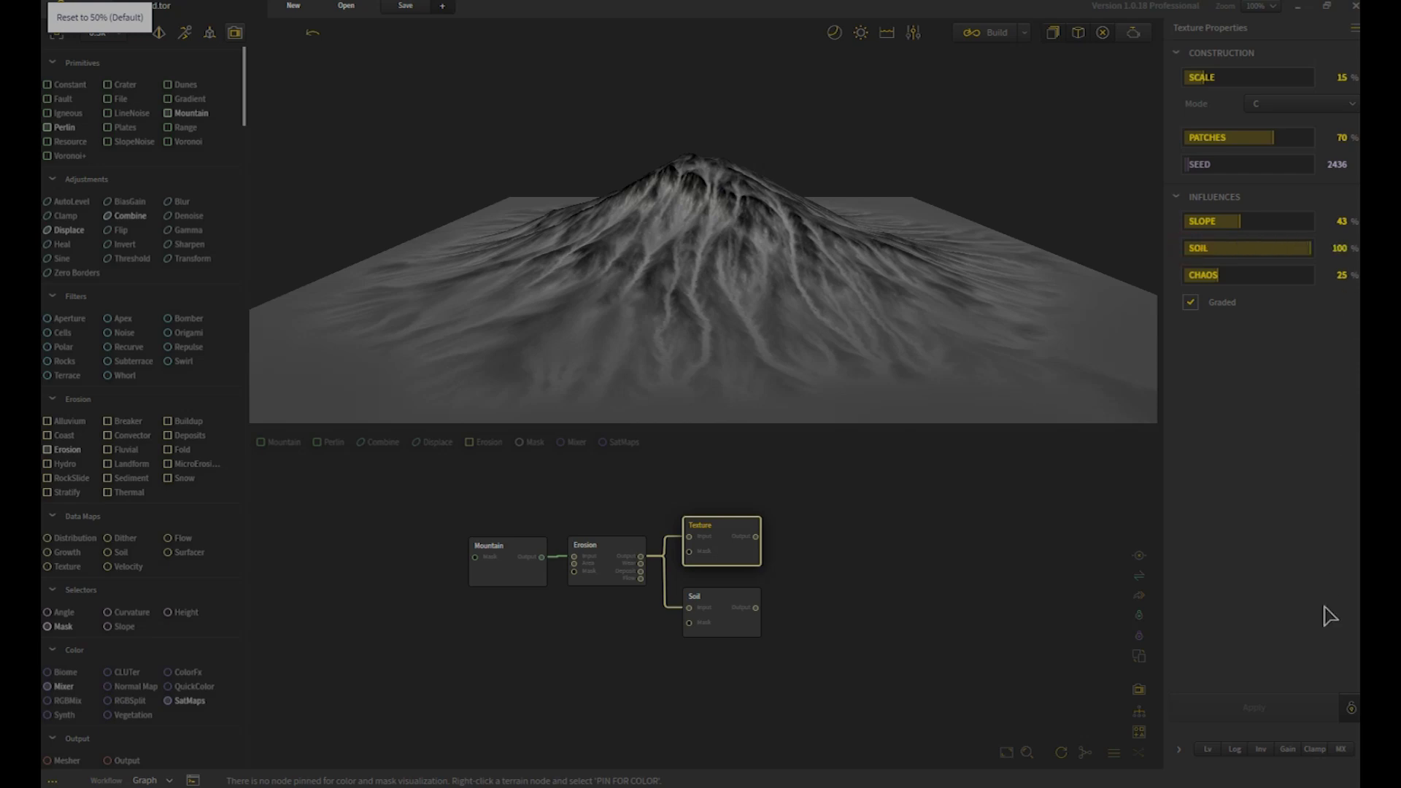
click(1277, 702)
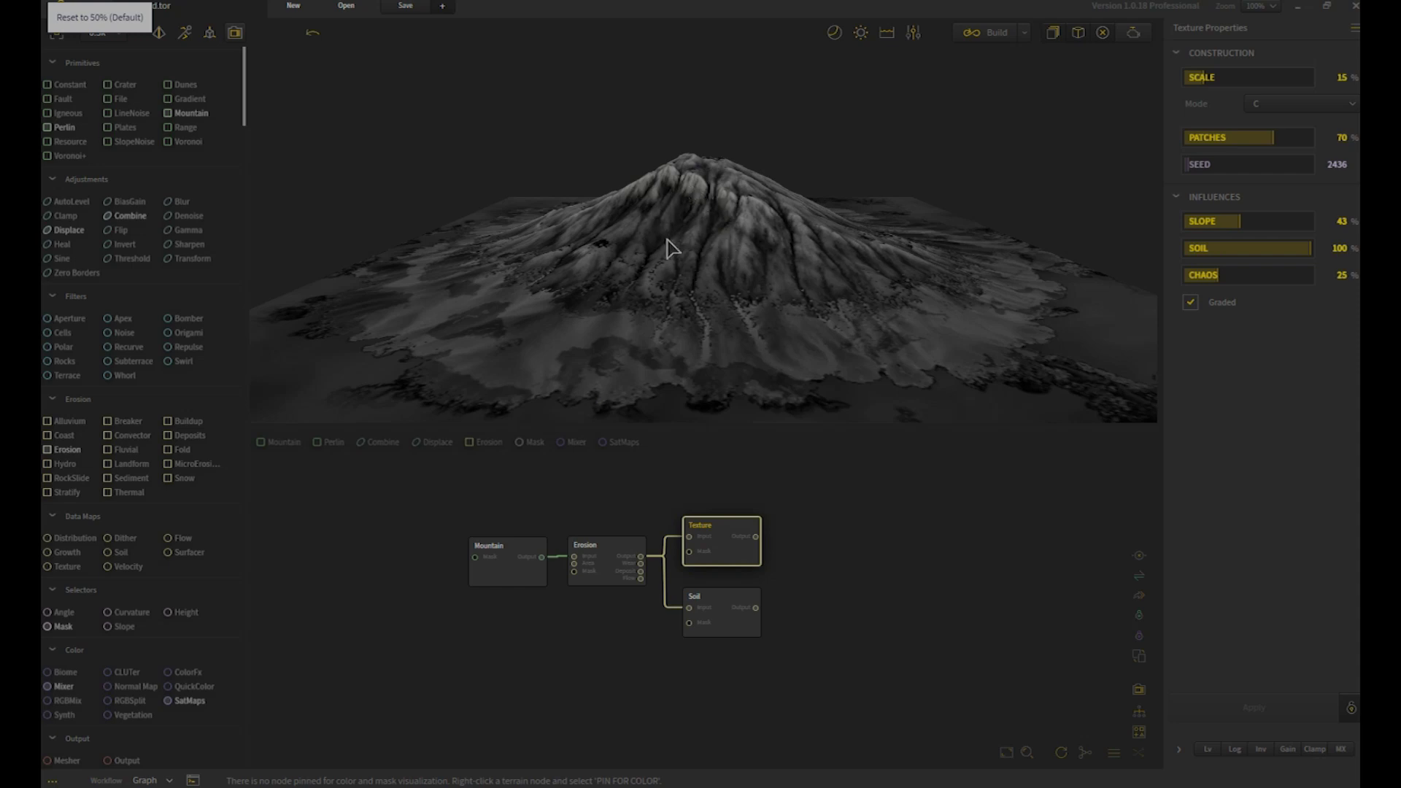
click(715, 609)
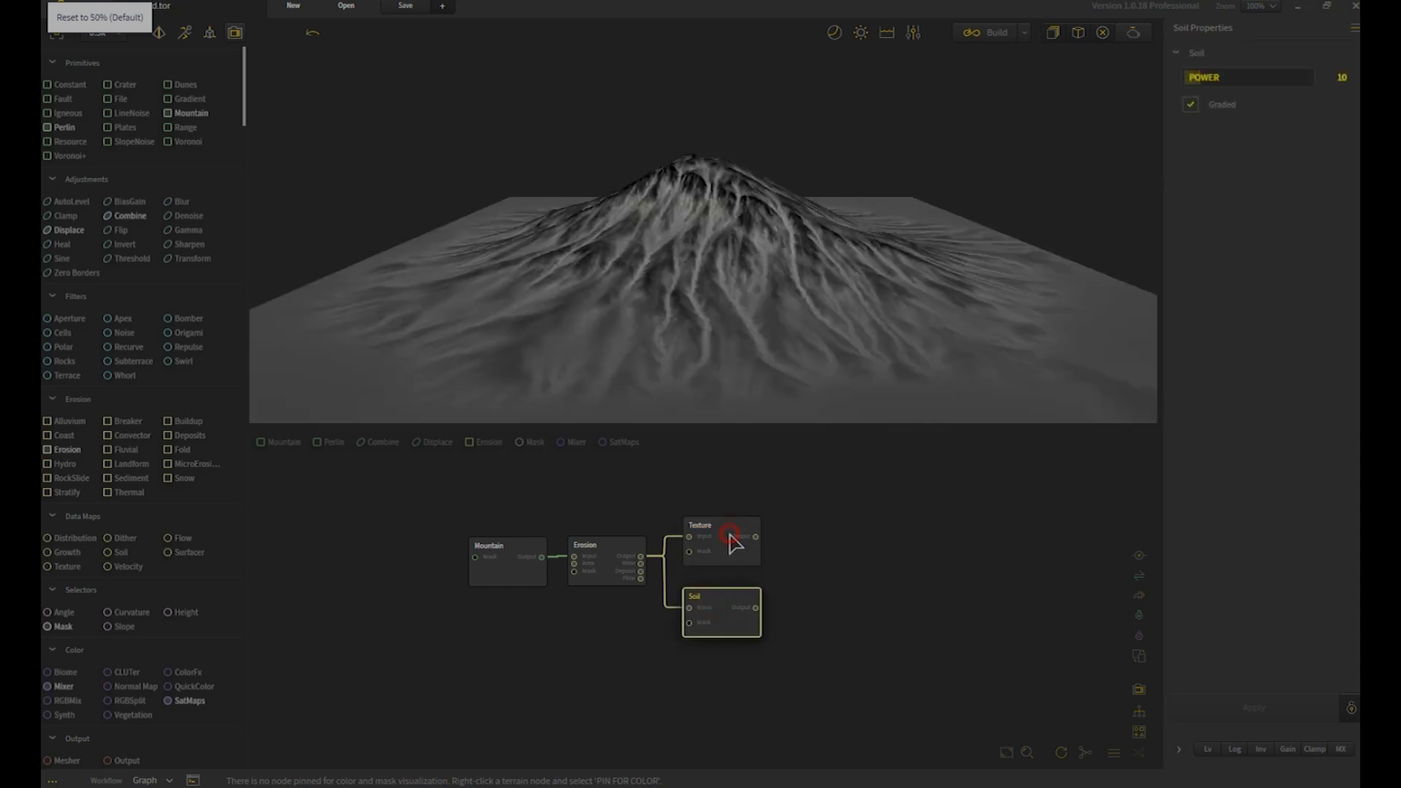
click(733, 541)
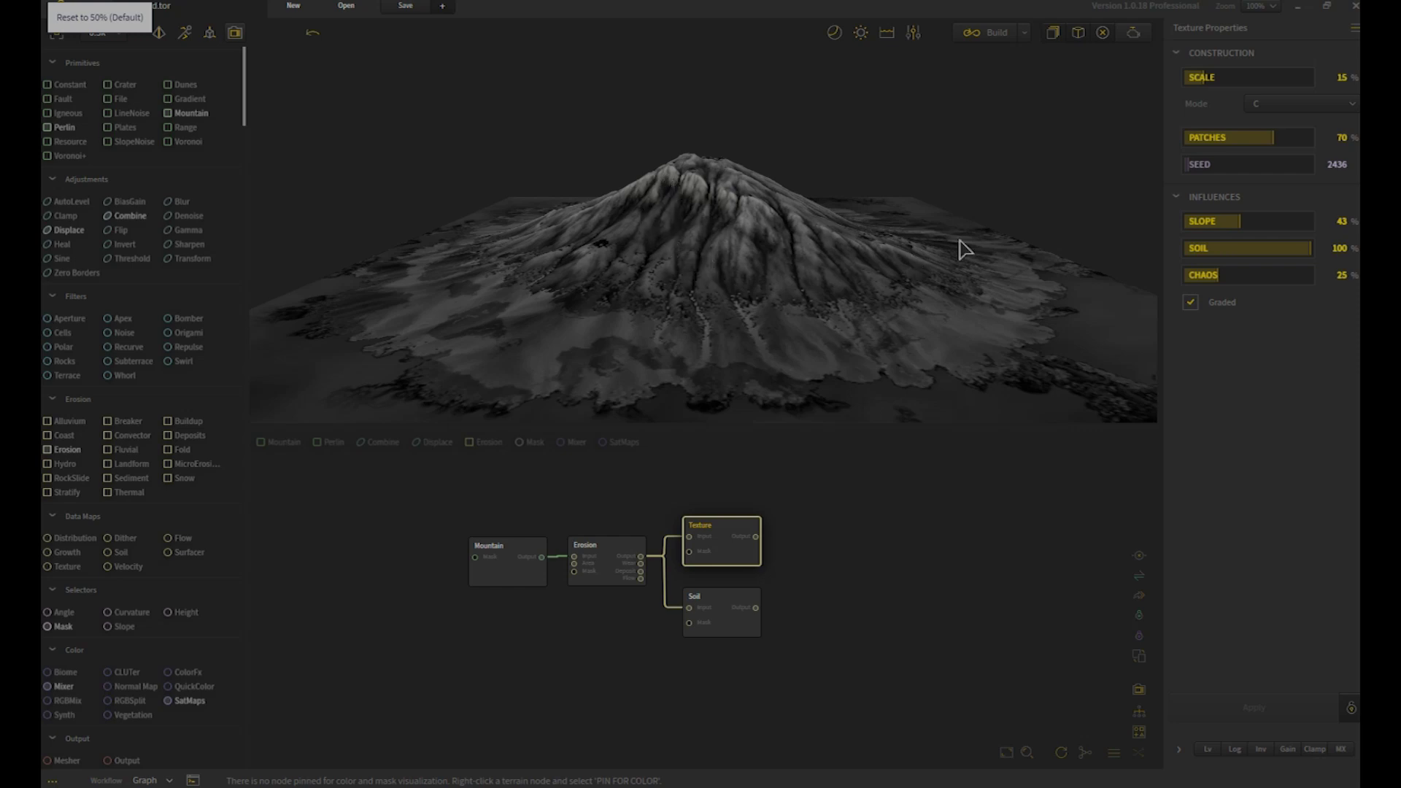
click(724, 619)
click(1199, 303)
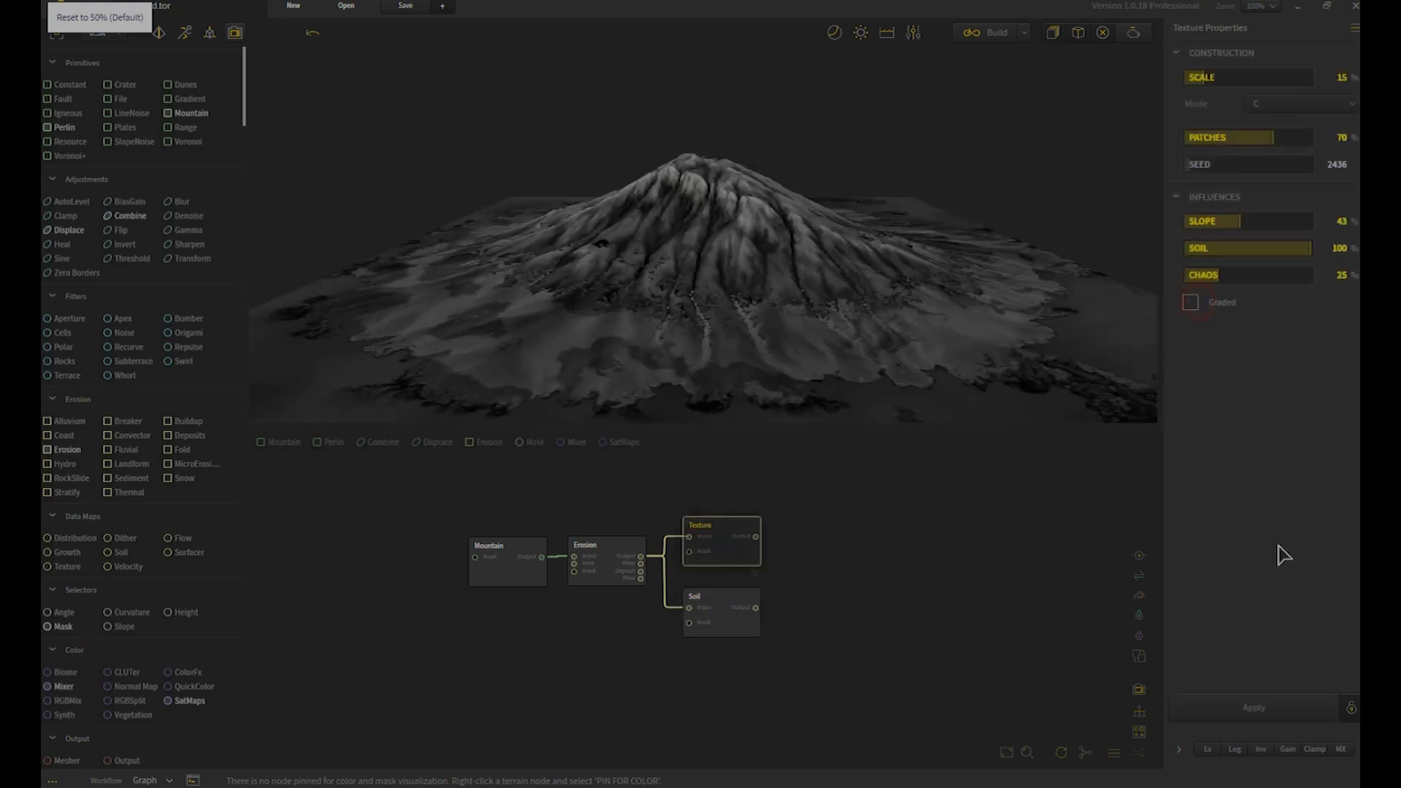
click(1298, 709)
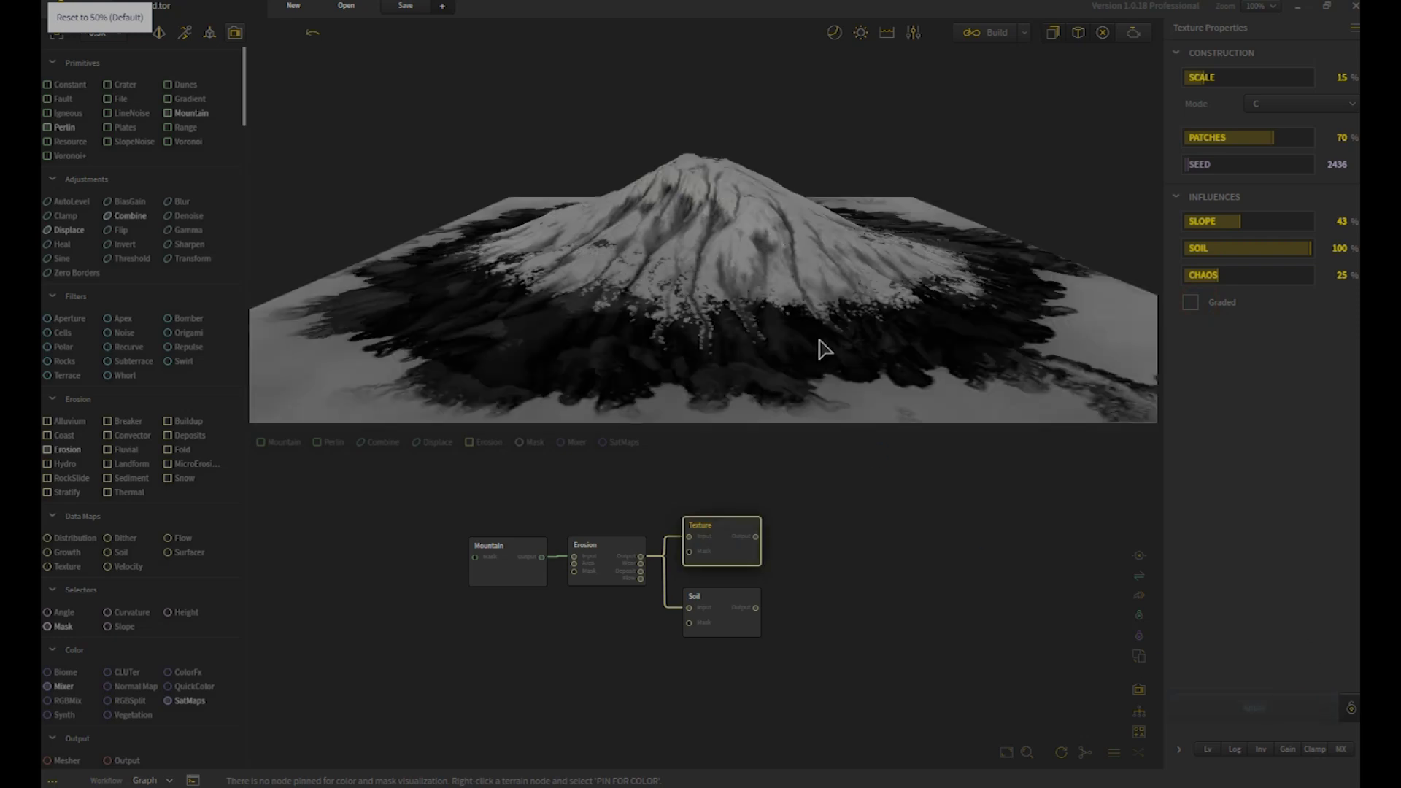
click(1199, 304)
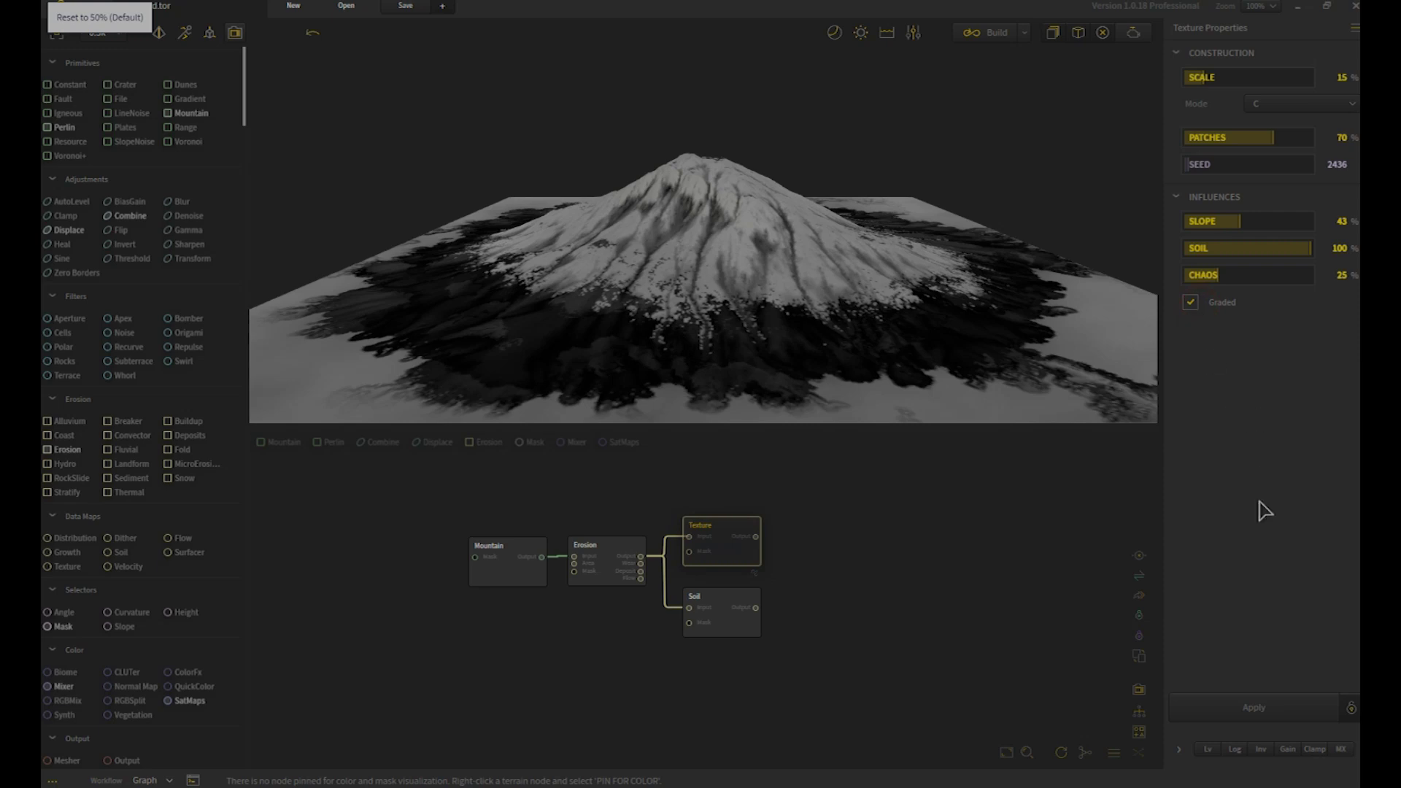
click(1283, 706)
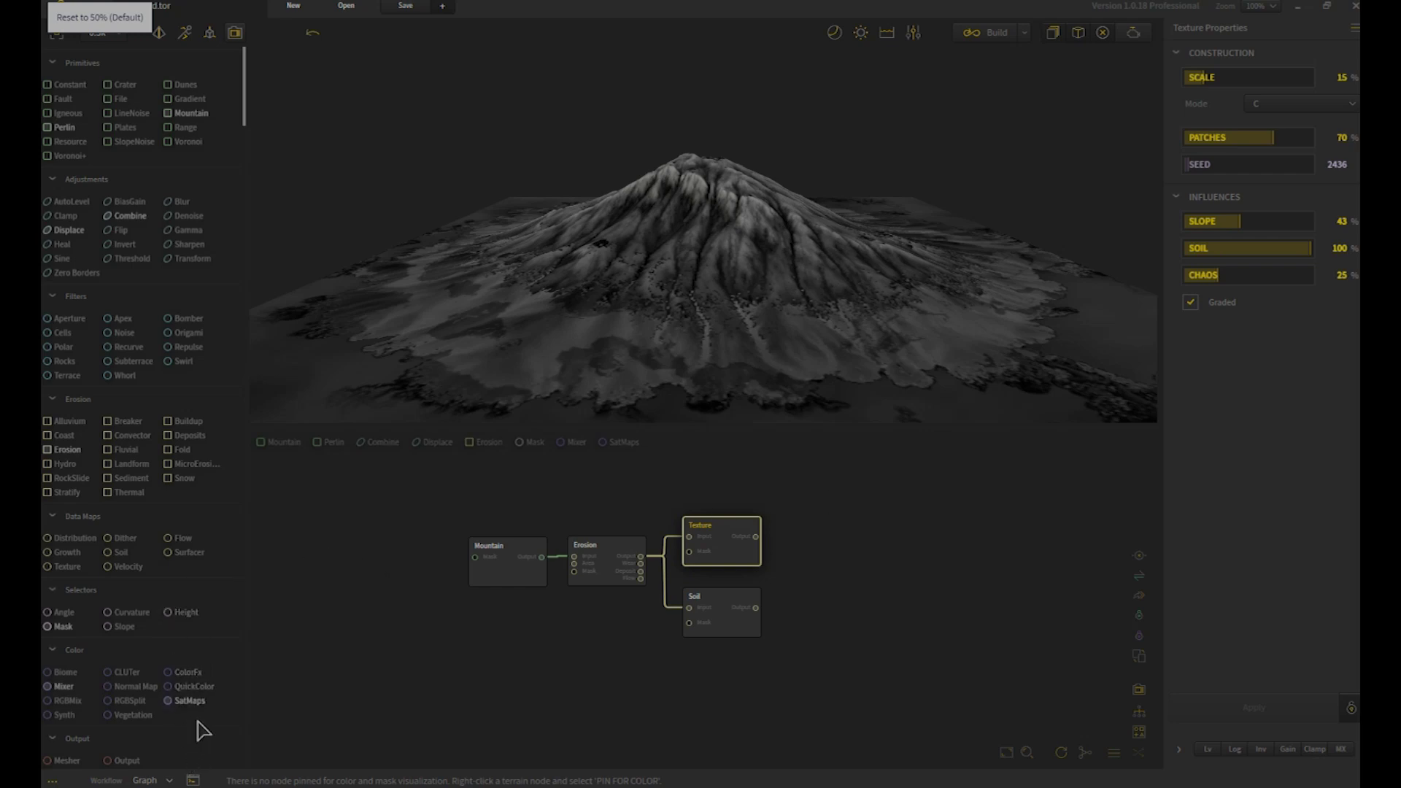
drag(190, 702, 741, 534)
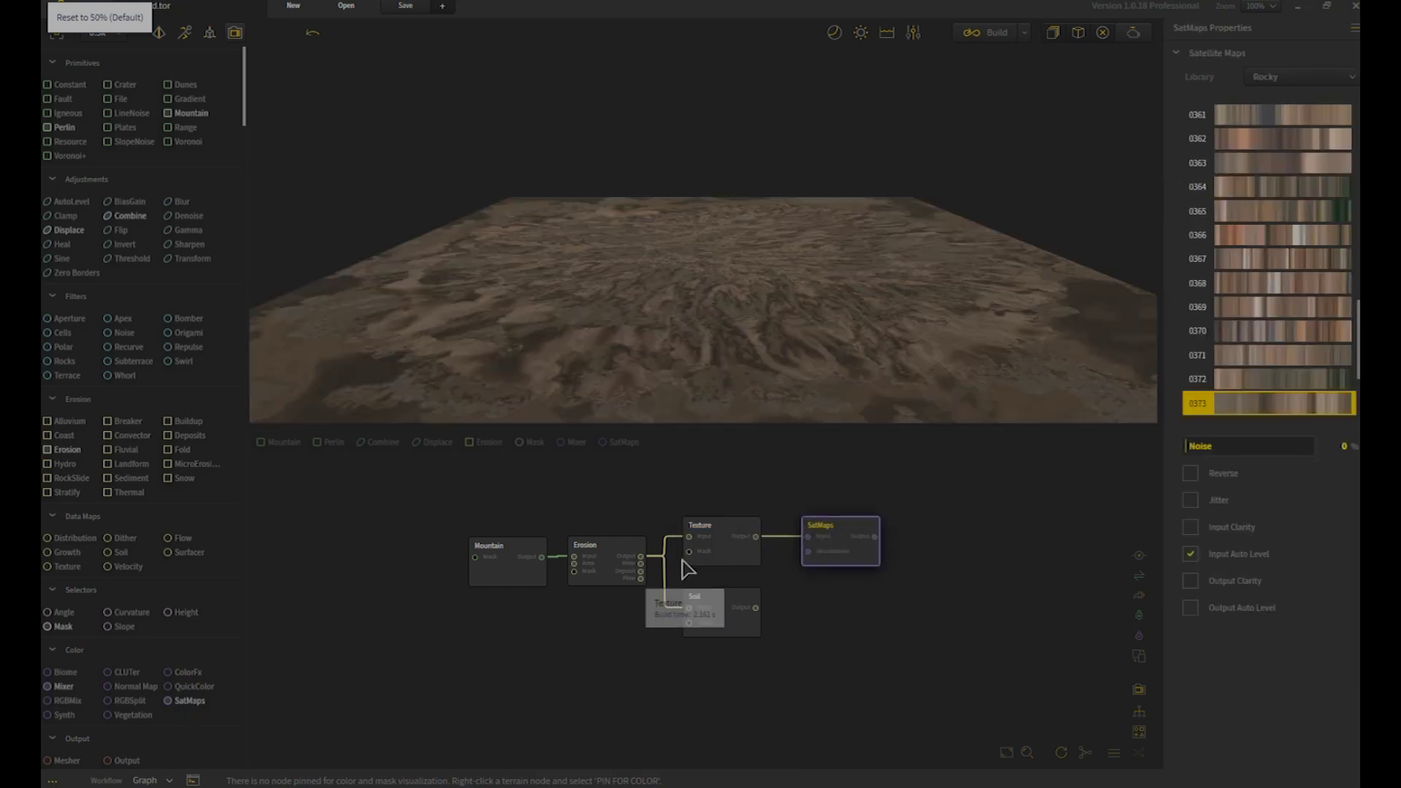
Step: Pin the Erosion node for colour and preview SatMaps' Rocky 0373 colouring on the mountain
click(592, 571)
click(605, 575)
right_click(604, 562)
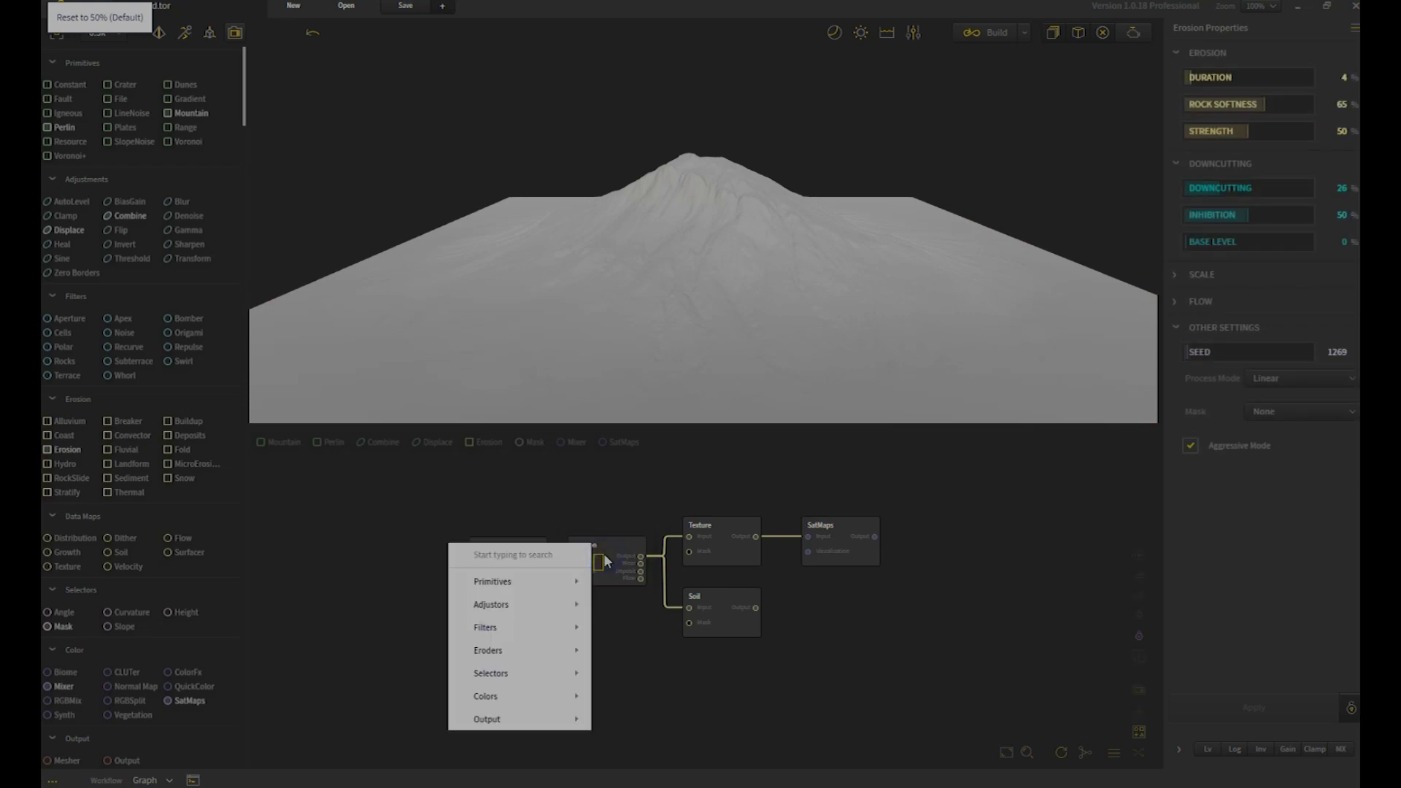
click(606, 573)
click(609, 576)
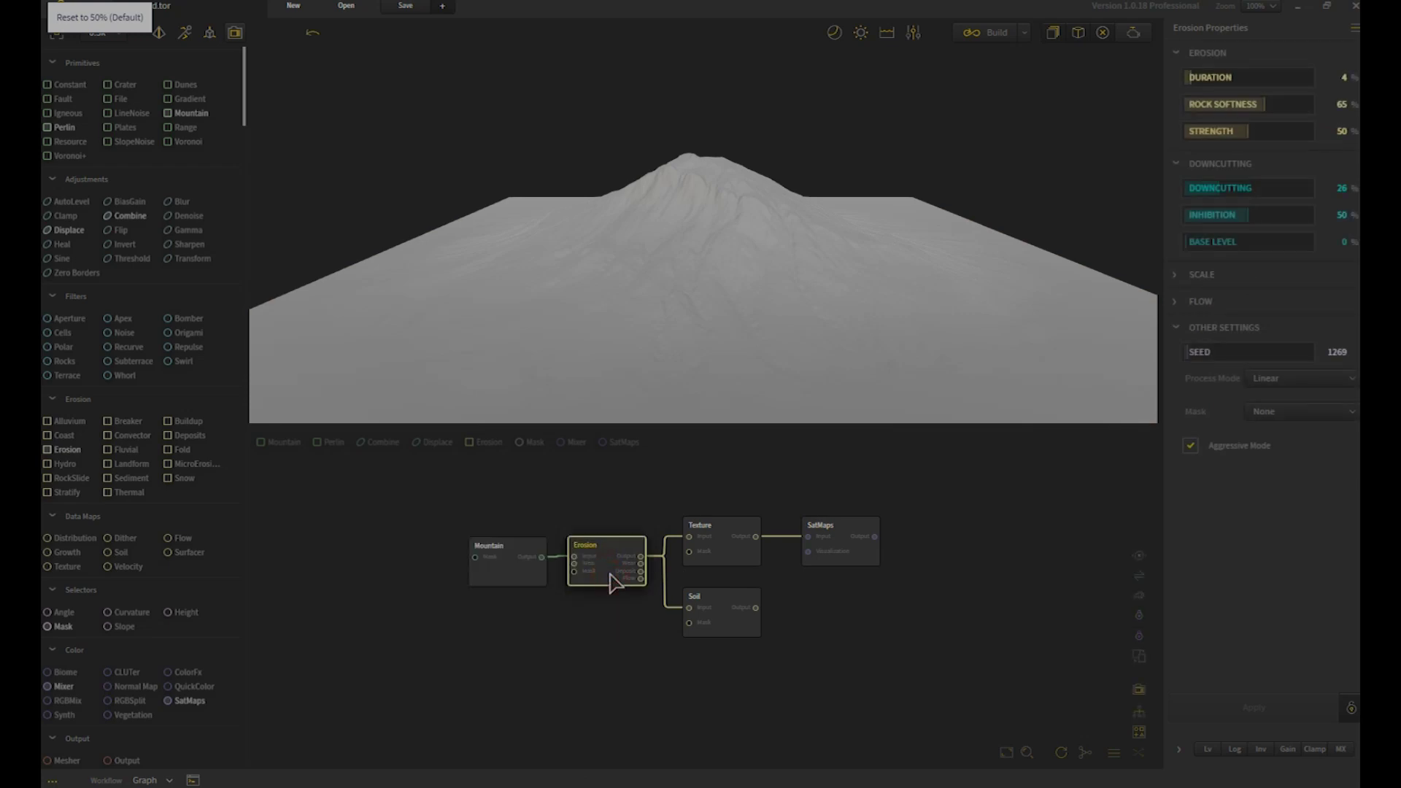
right_click(610, 578)
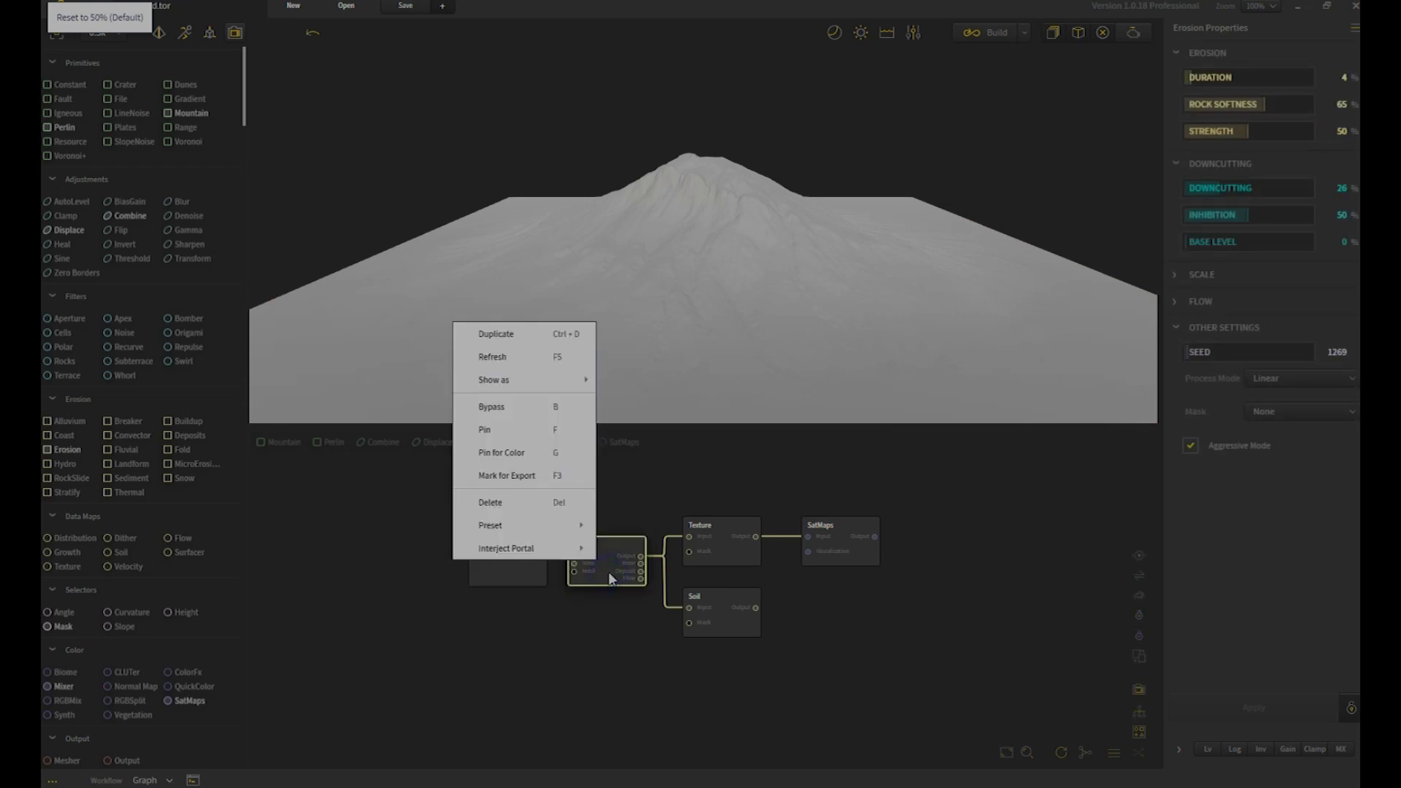
click(538, 452)
click(849, 555)
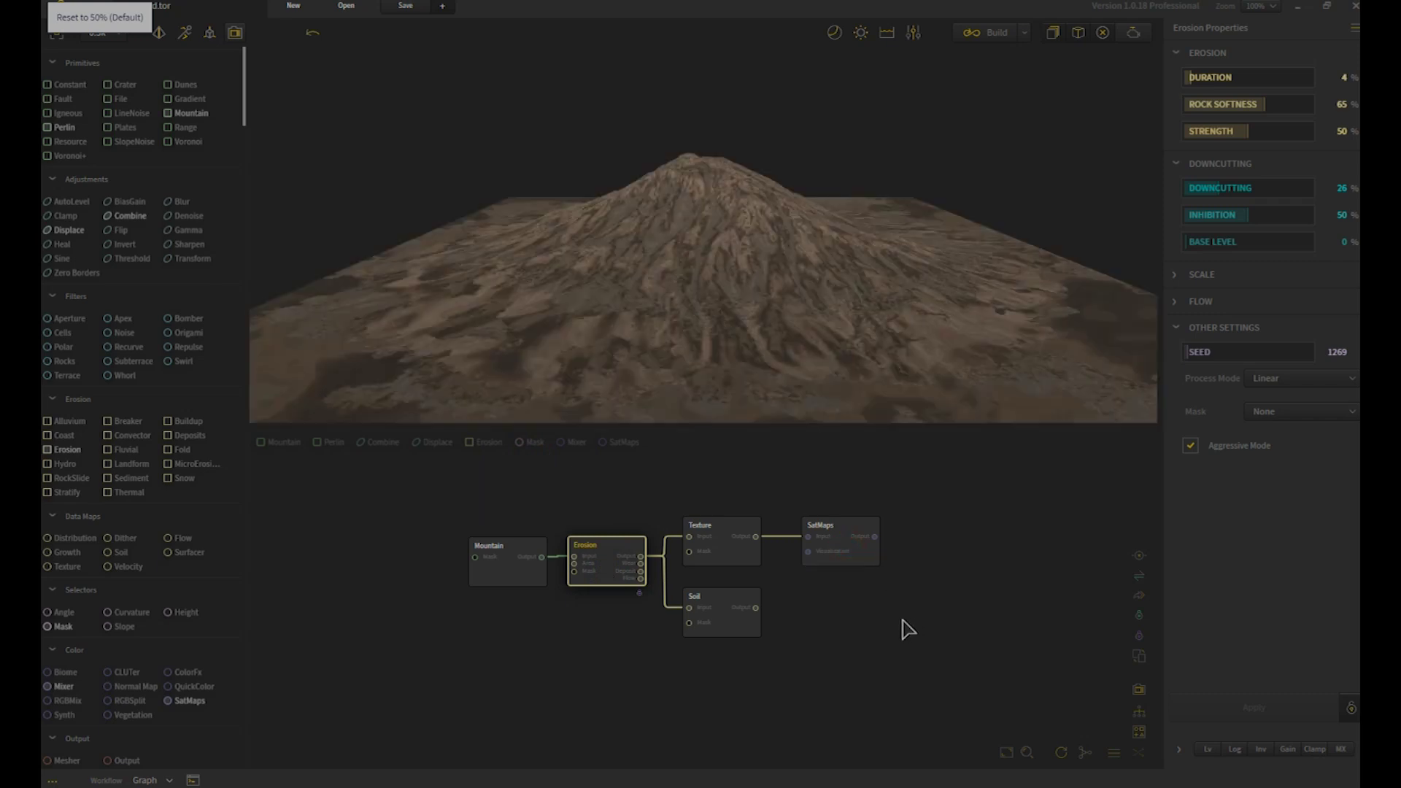
drag(726, 356, 897, 319)
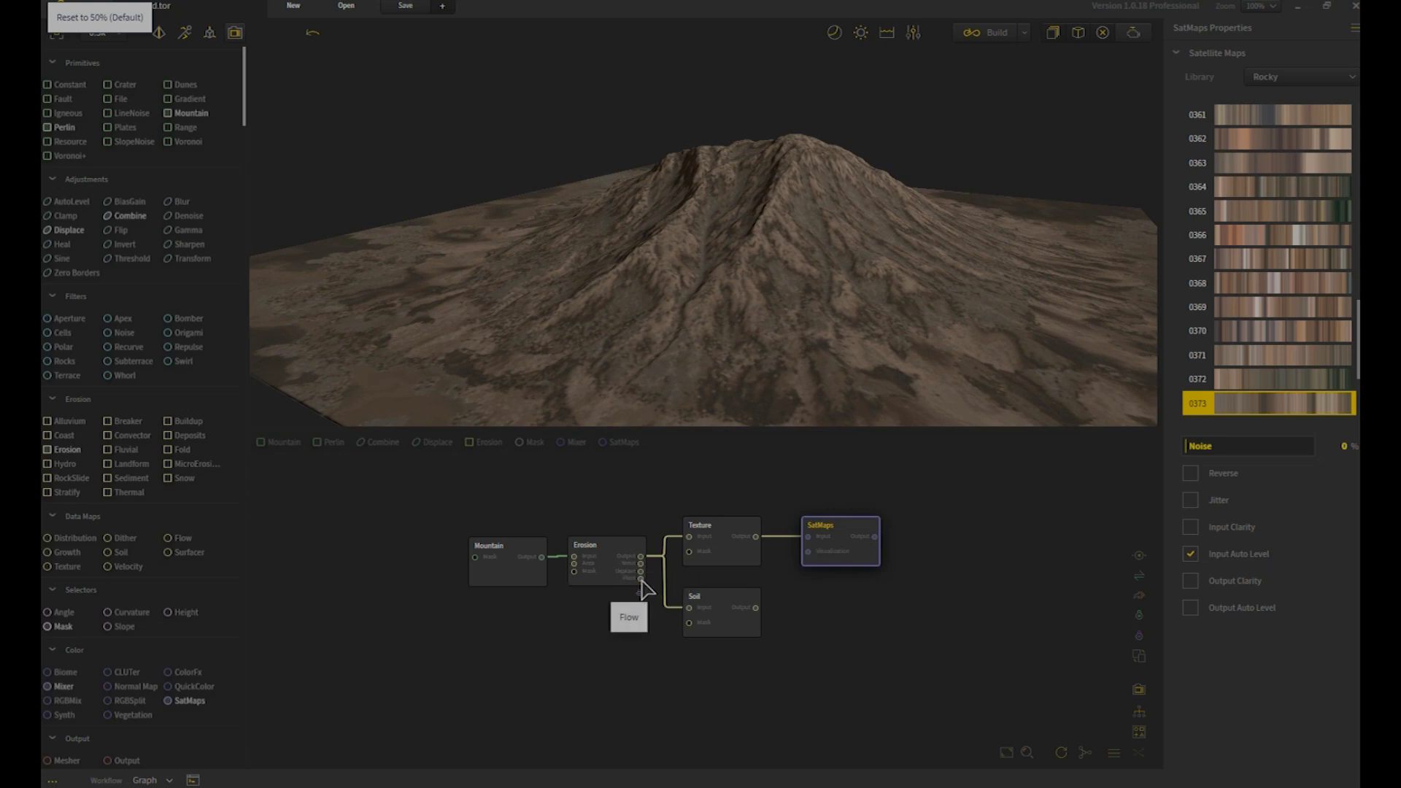
Step: Wire Erosion's Flow output into SatMaps, then into Texture, and reconnect Texture to SatMaps
drag(640, 578, 809, 540)
drag(752, 394, 531, 402)
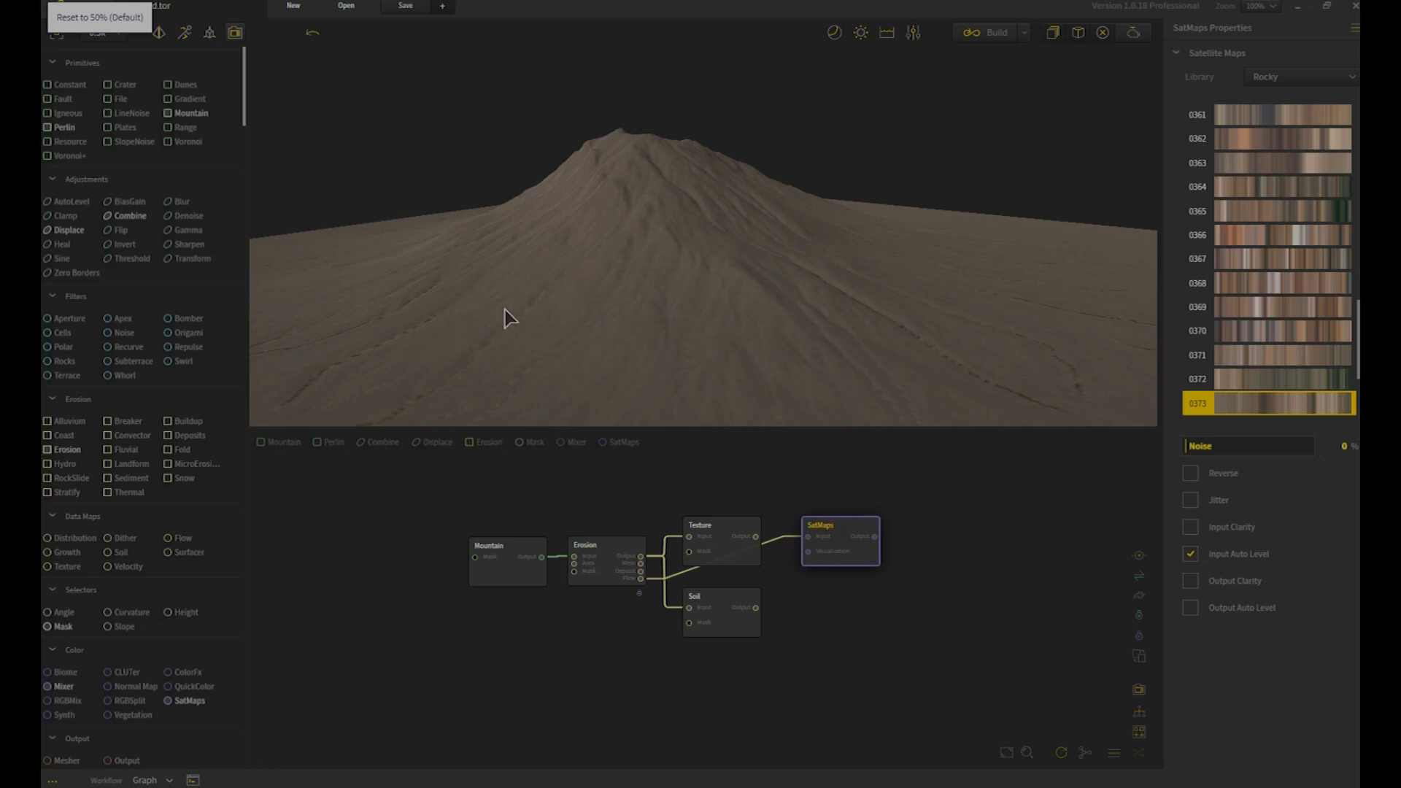
drag(509, 317, 755, 245)
drag(585, 270, 746, 351)
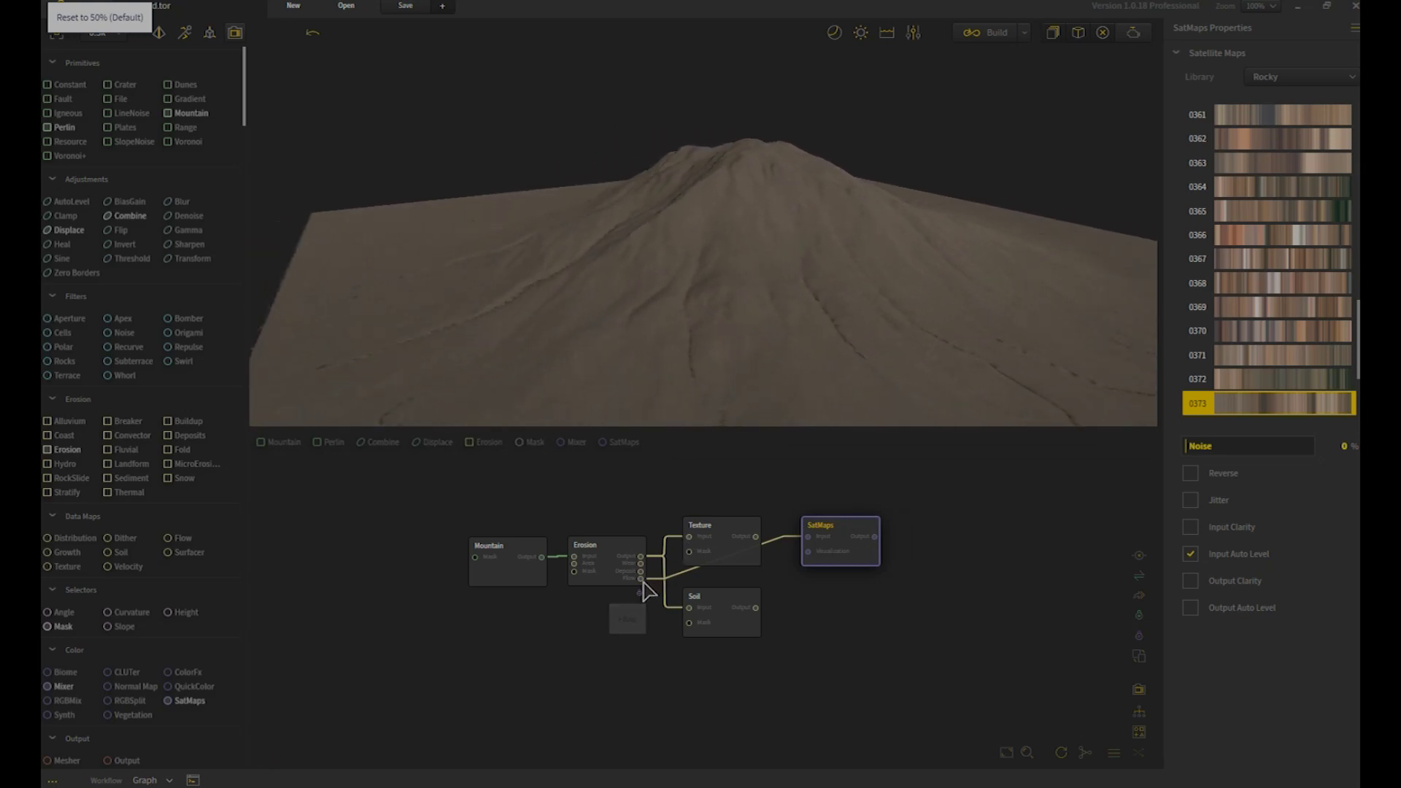
drag(640, 579, 689, 539)
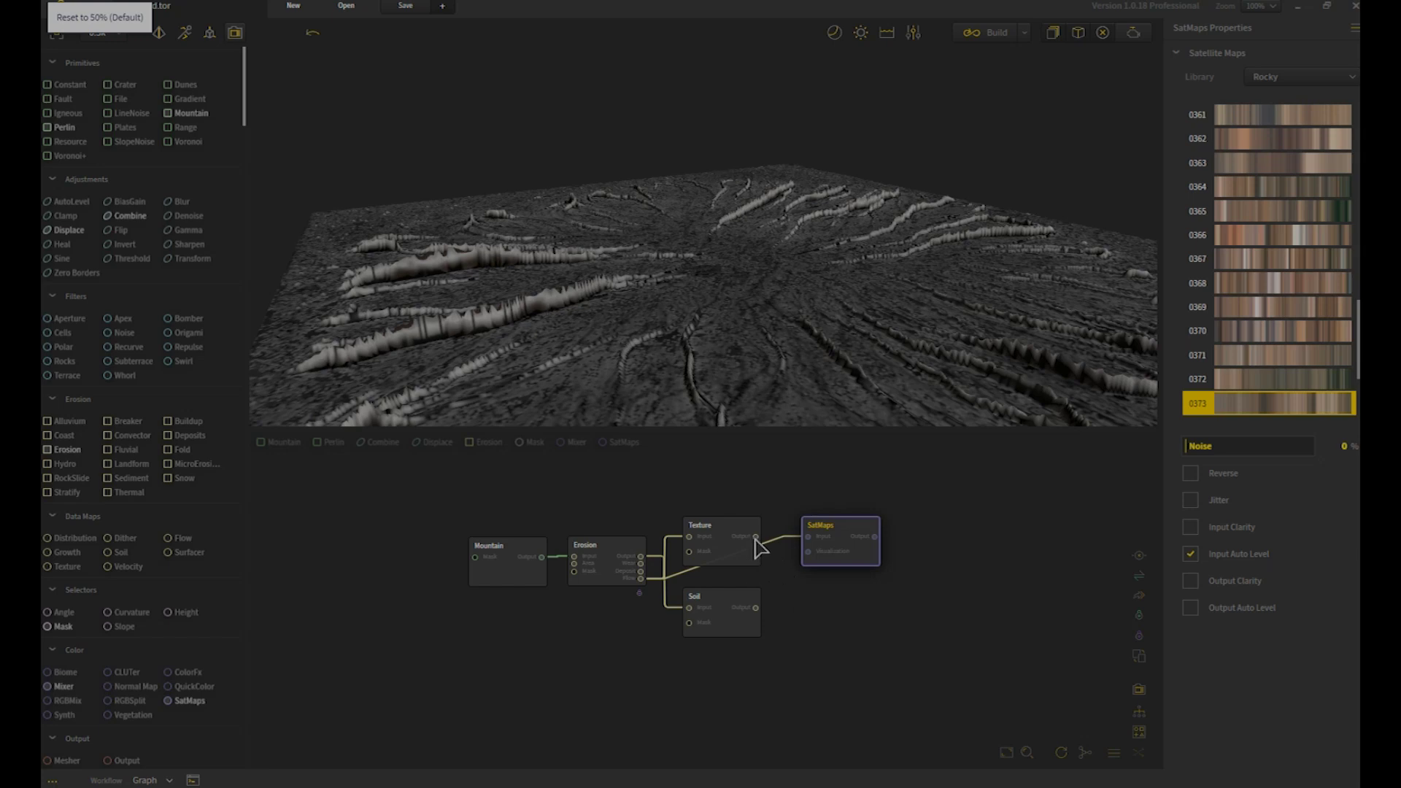
drag(757, 546, 808, 538)
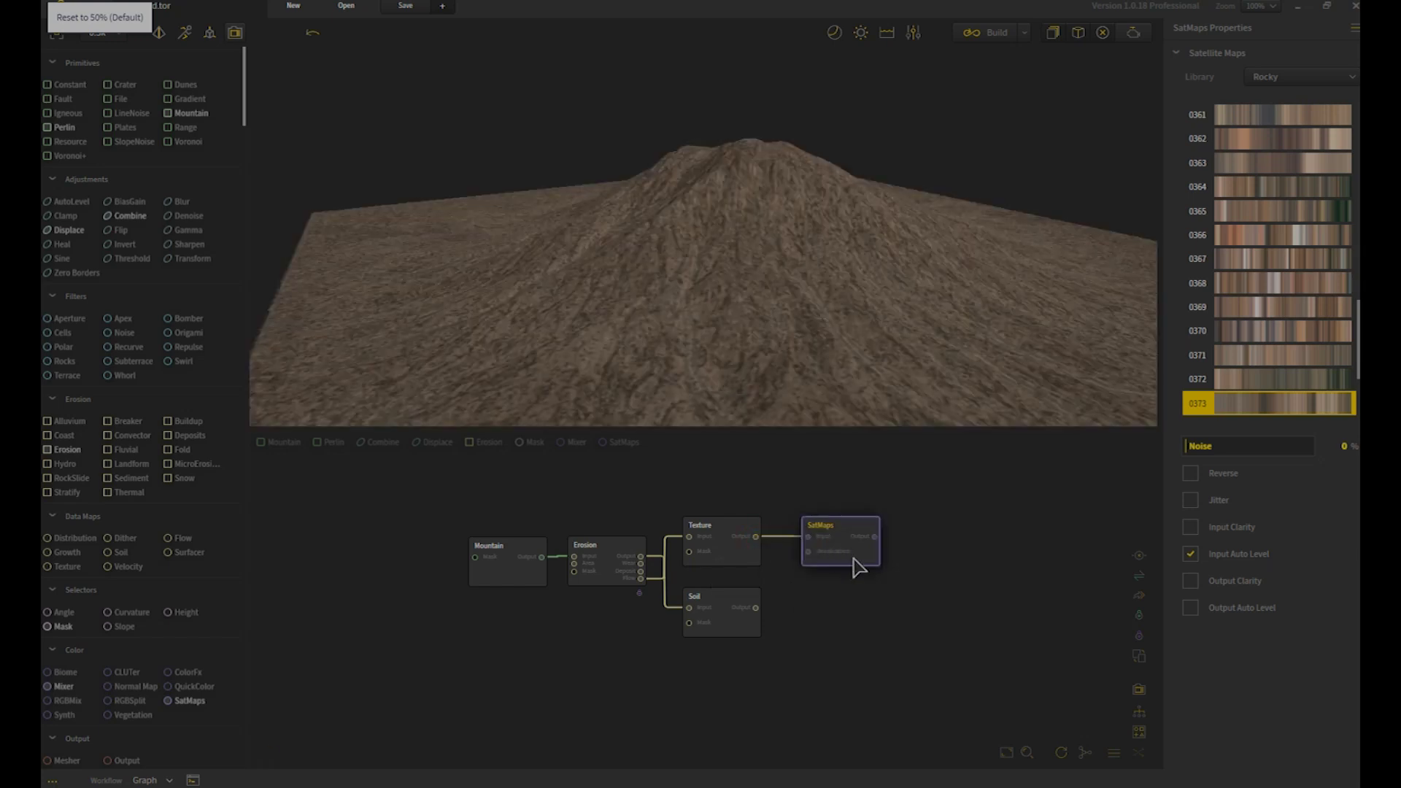
Step: Feed Erosion's Deposit output into the Texture node and into SatMaps
drag(807, 296, 756, 343)
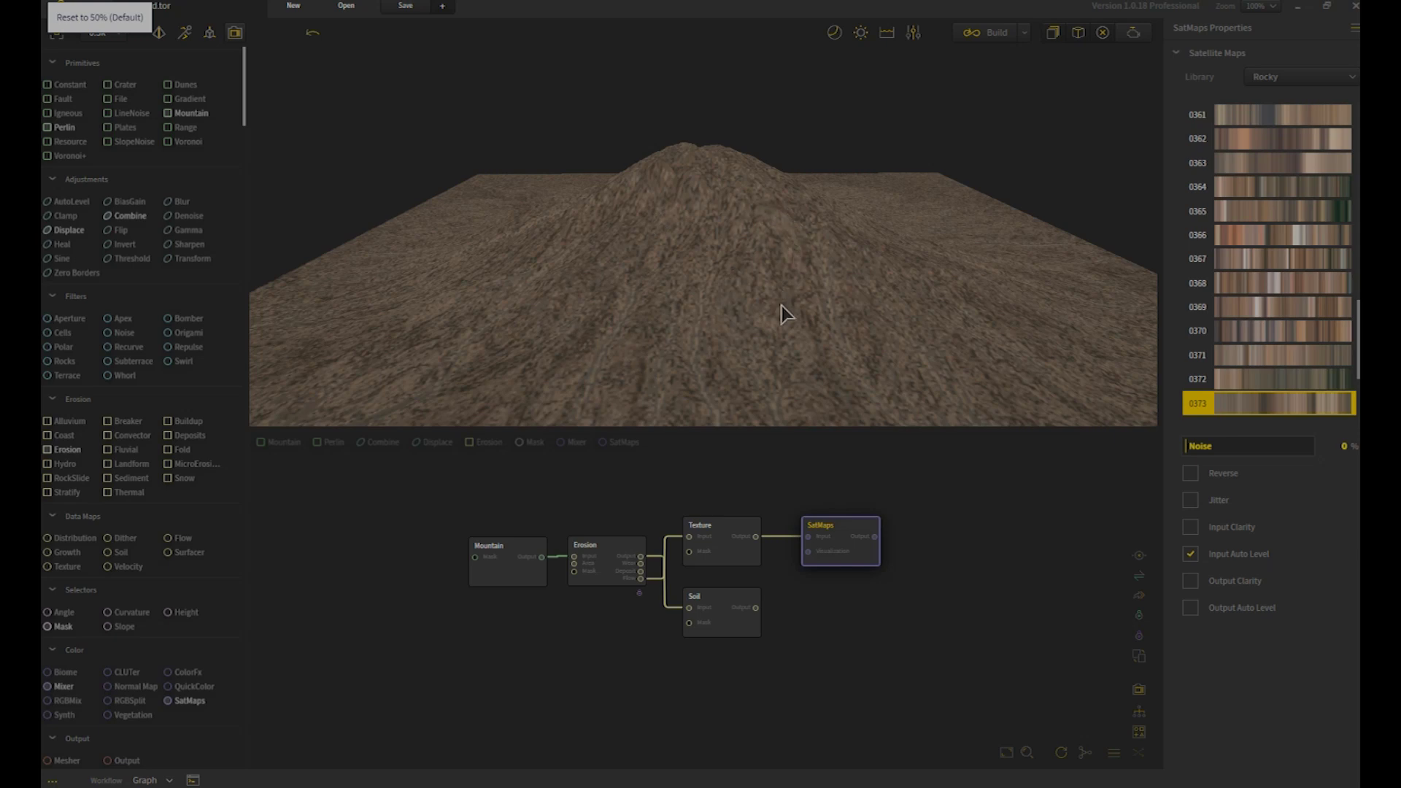
drag(964, 344, 861, 408)
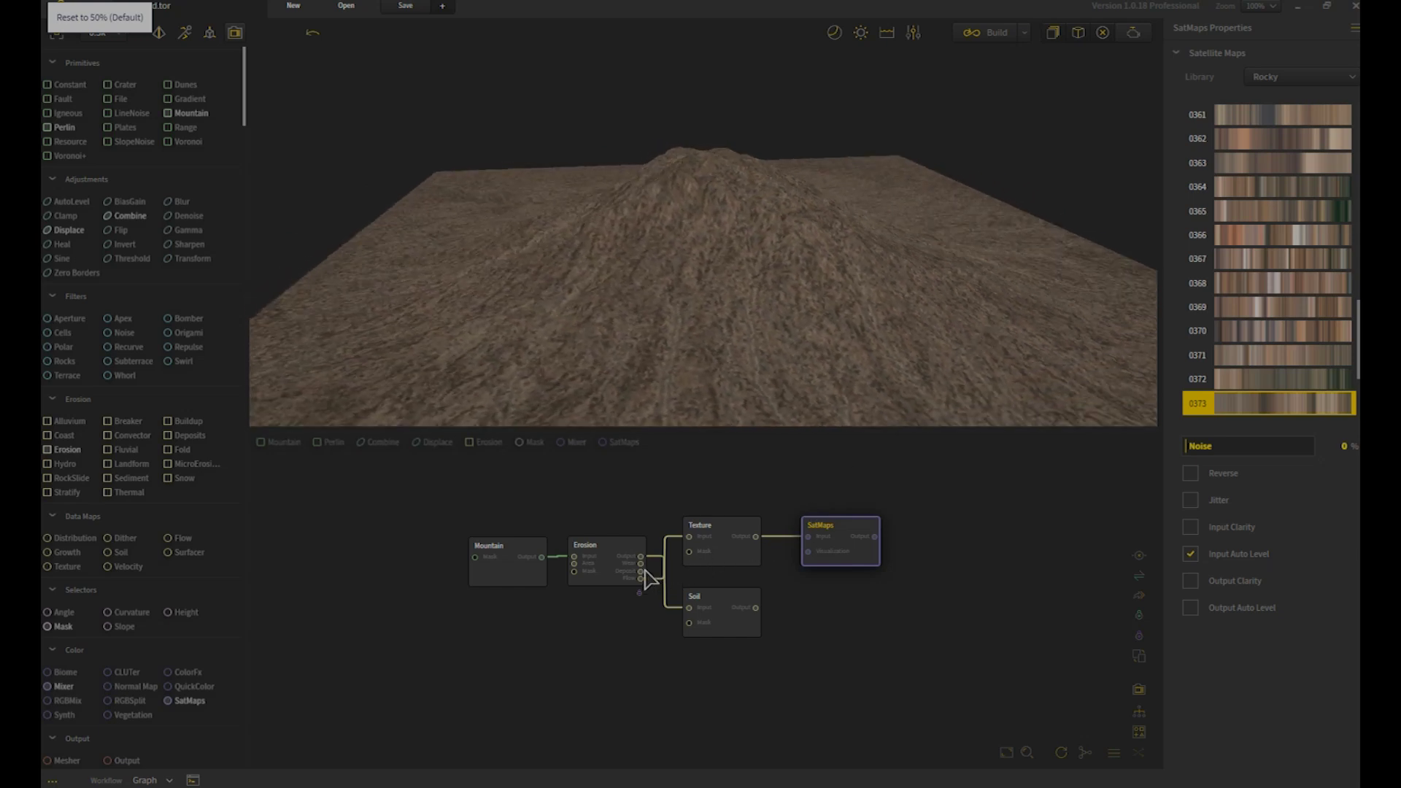
drag(642, 572, 689, 537)
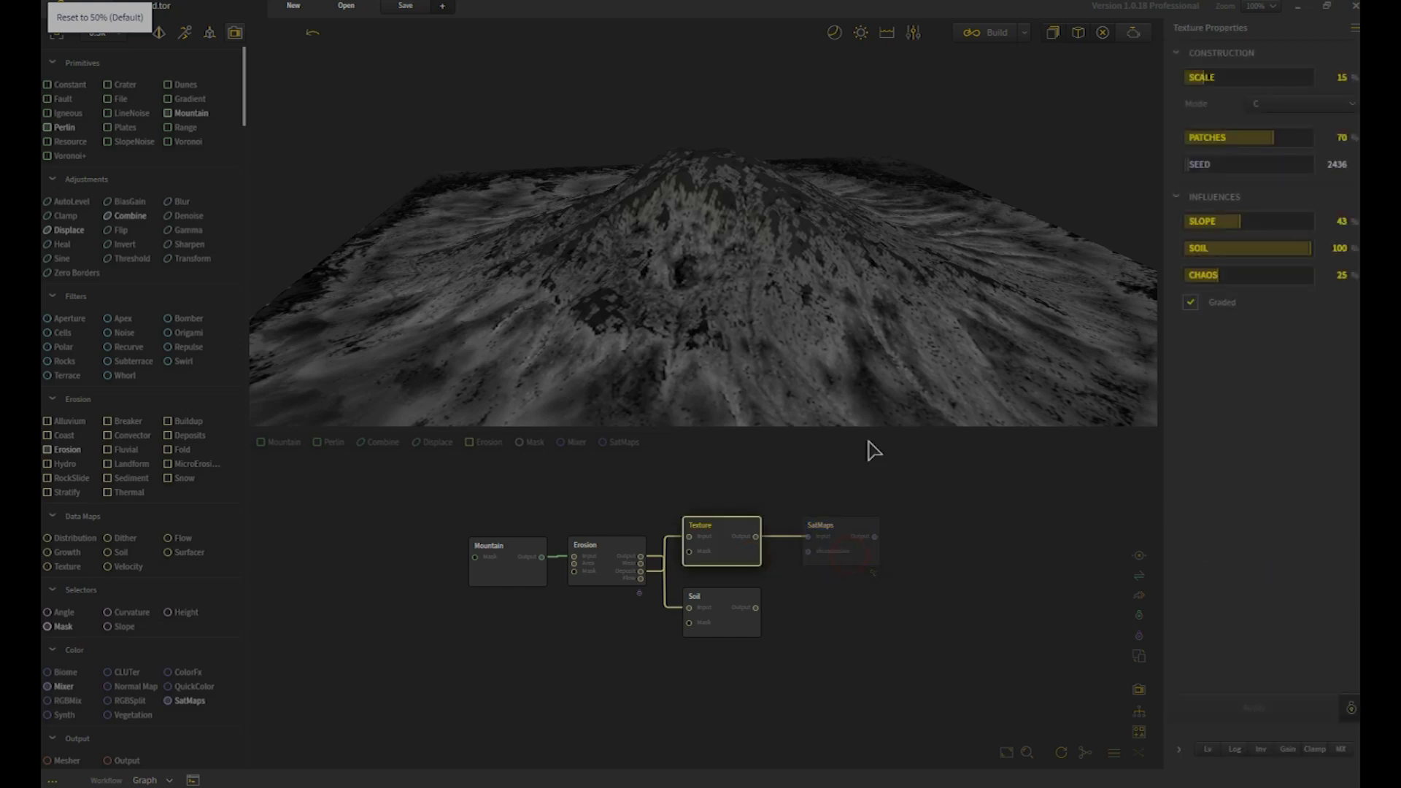
mouse_move(868, 331)
mouse_down()
mouse_move(844, 313)
mouse_move(788, 313)
mouse_move(729, 339)
mouse_move(694, 322)
mouse_move(764, 339)
mouse_move(872, 328)
mouse_up()
drag(642, 570, 809, 538)
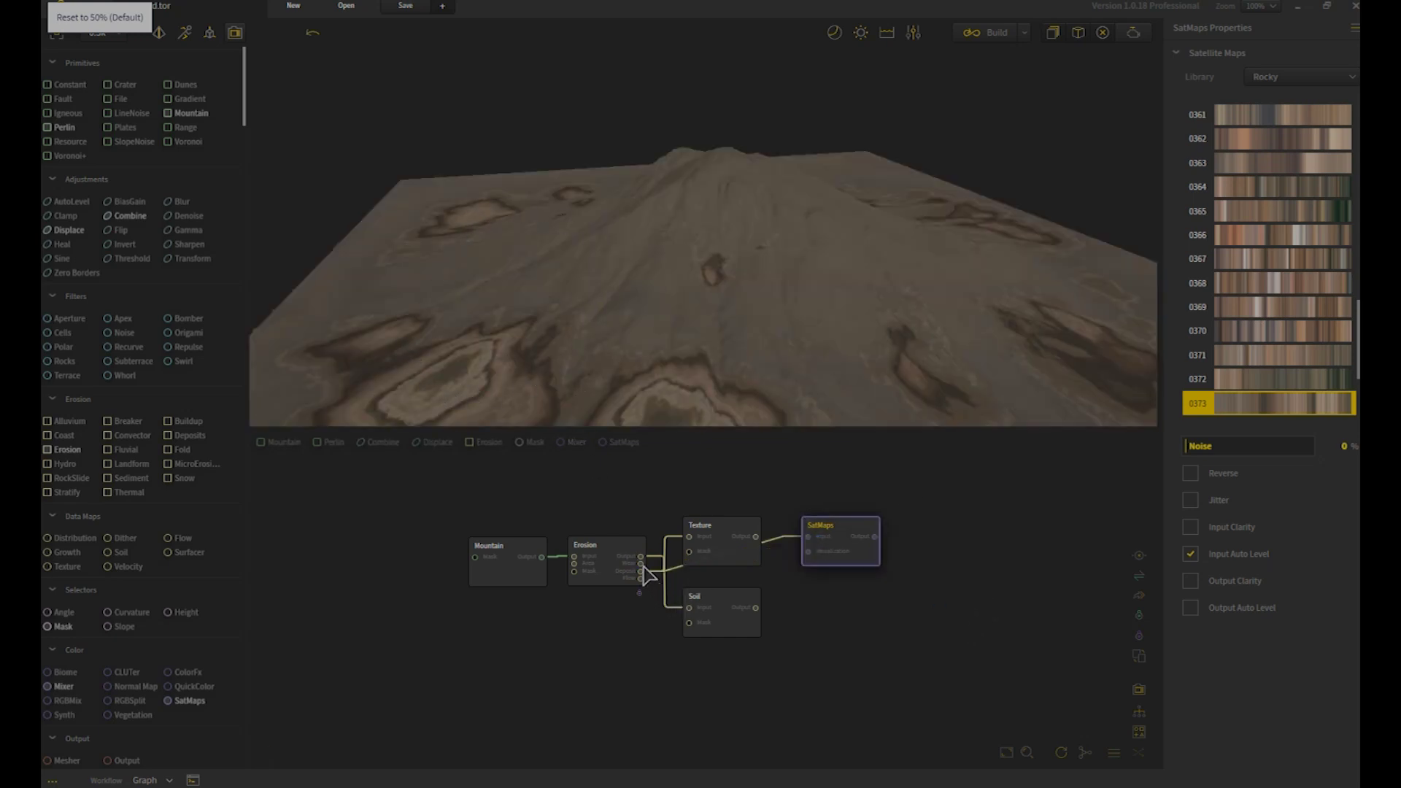
Step: Rewire Erosion's Deposit output into Texture and relink Texture to SatMaps, checking the mountain
drag(642, 571, 672, 588)
click(780, 587)
drag(645, 571, 761, 545)
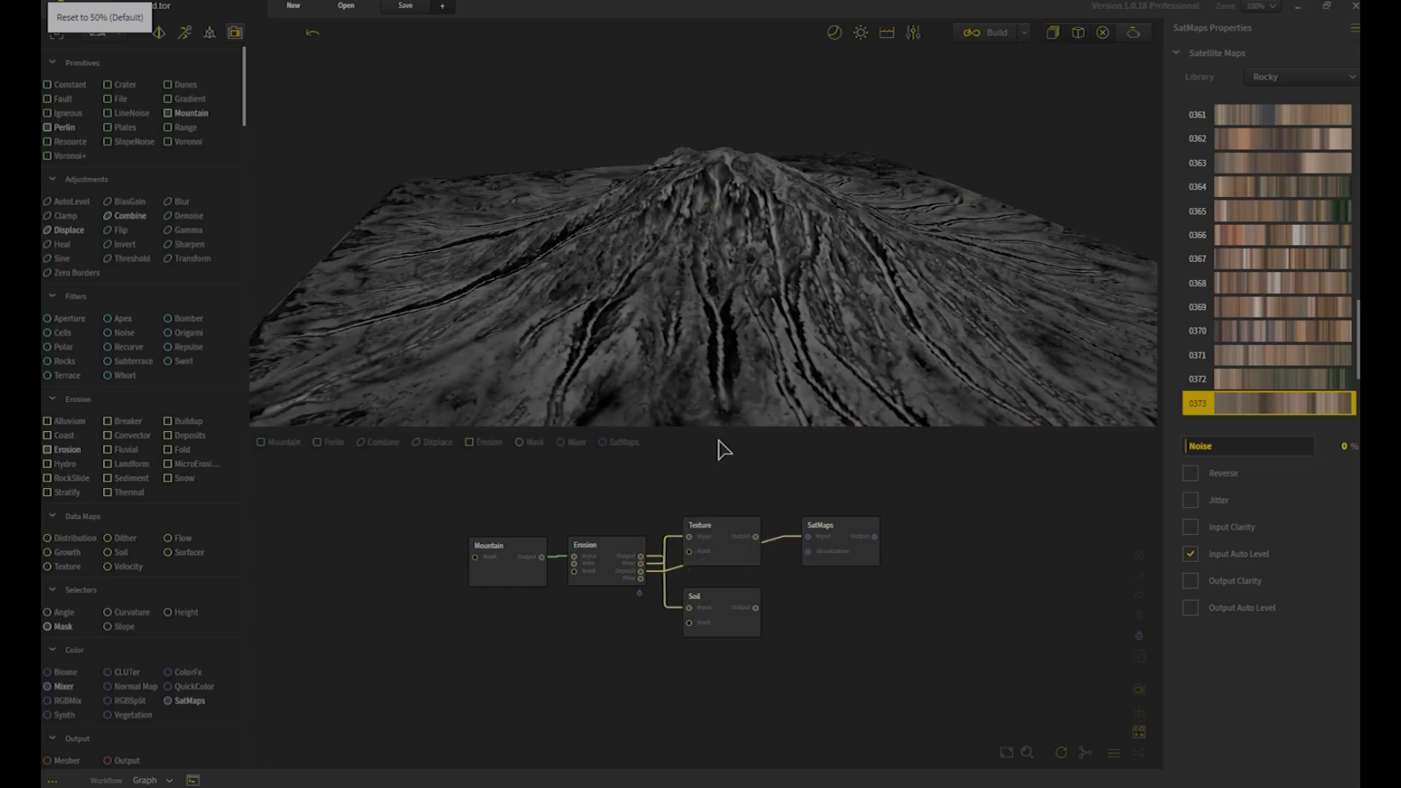
drag(759, 544, 757, 537)
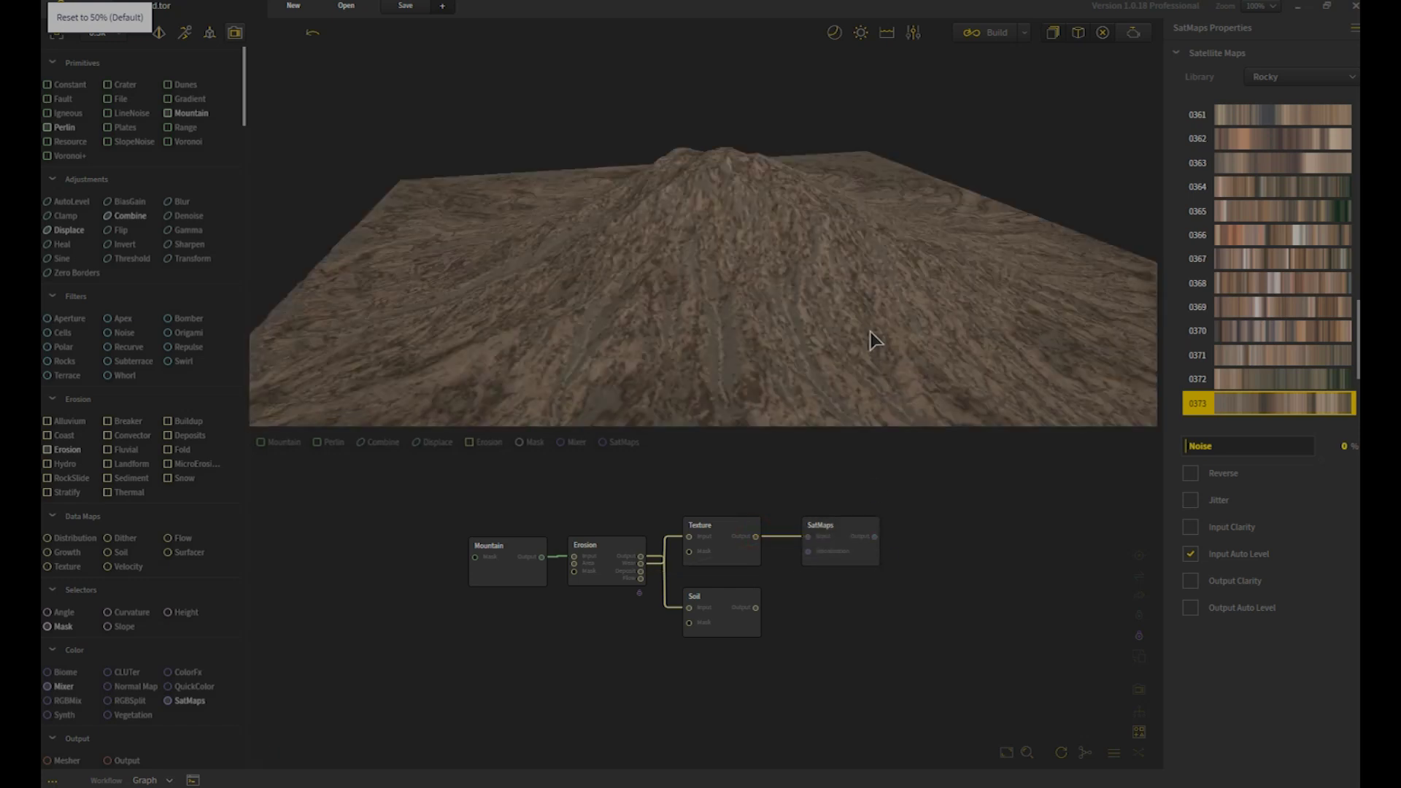
drag(875, 340, 706, 330)
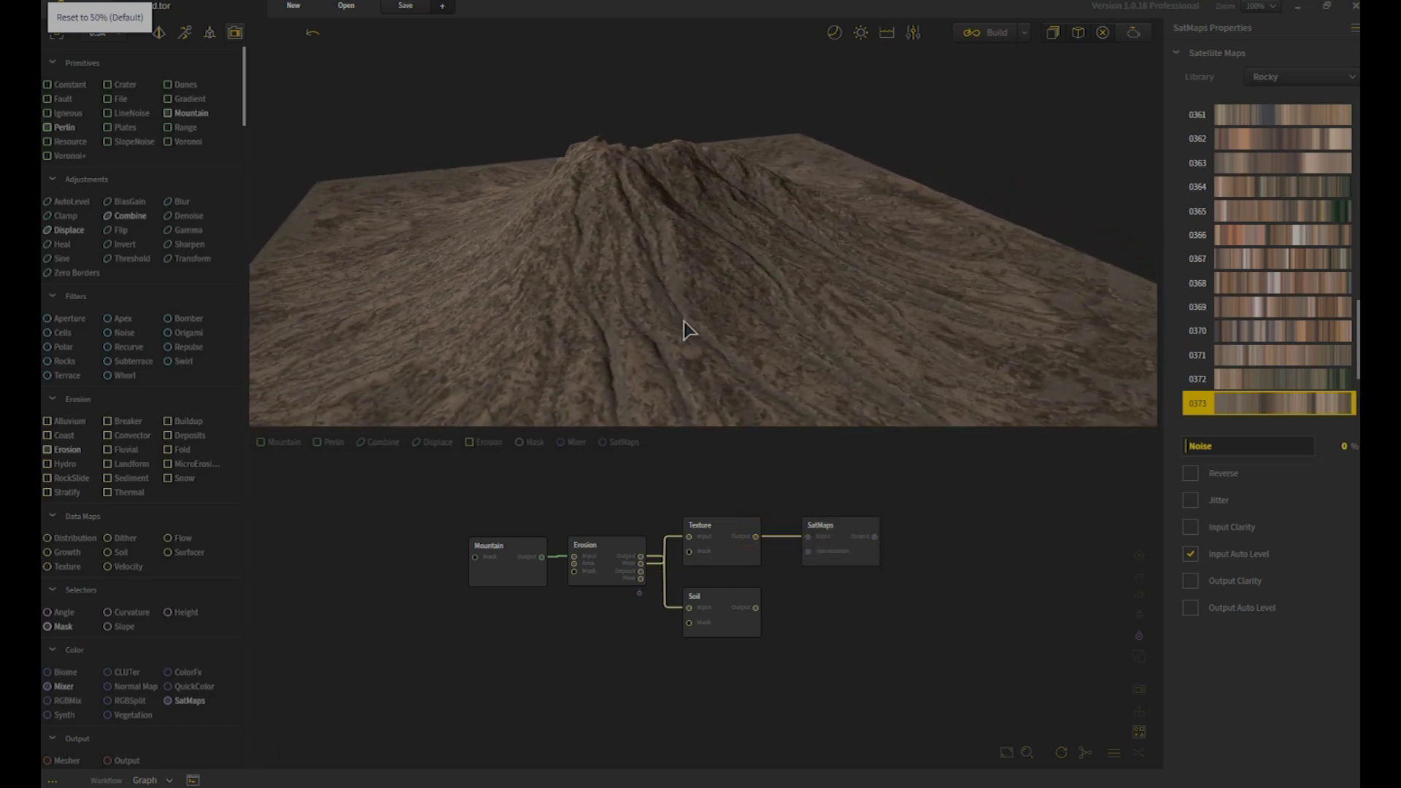
drag(689, 329, 908, 330)
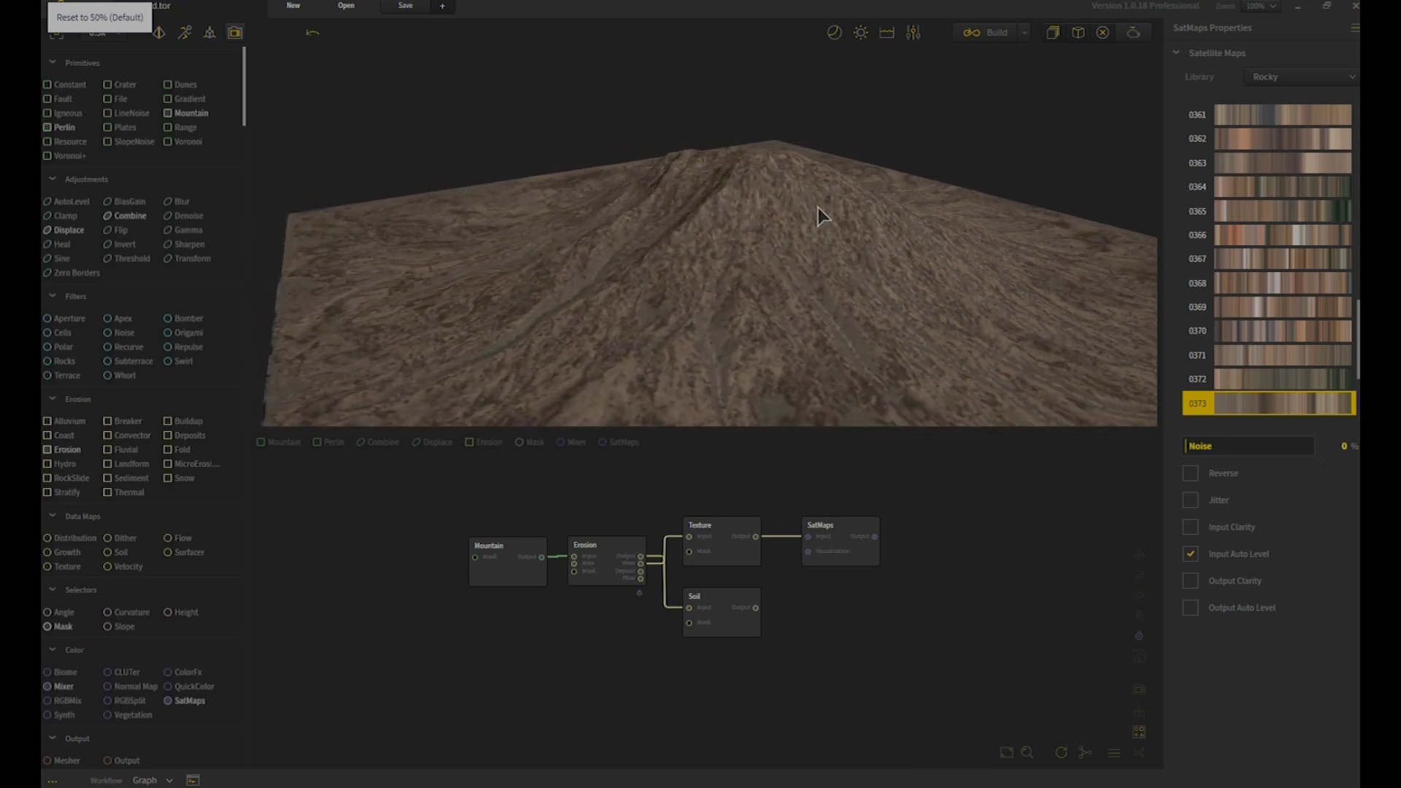
drag(870, 171, 770, 541)
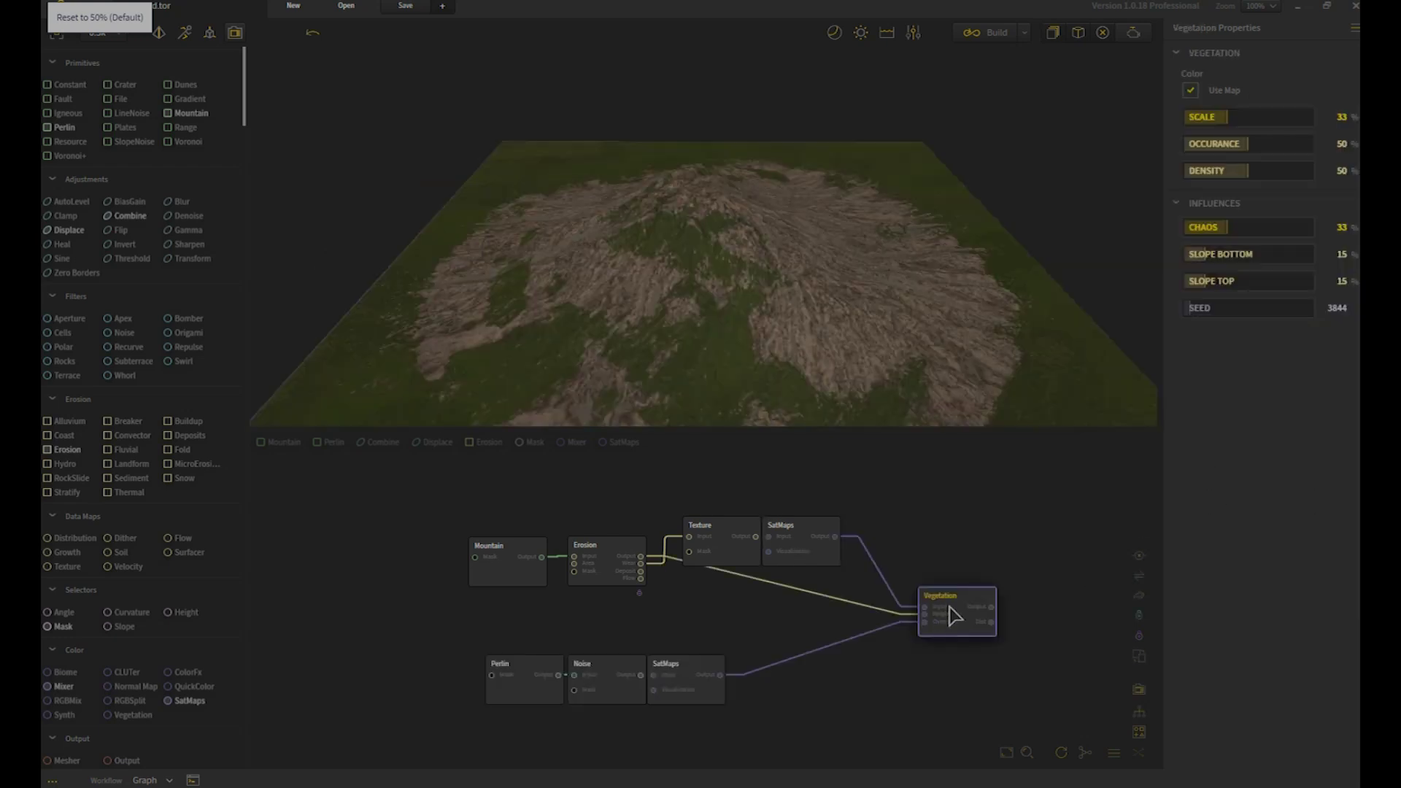
mouse_move(952, 623)
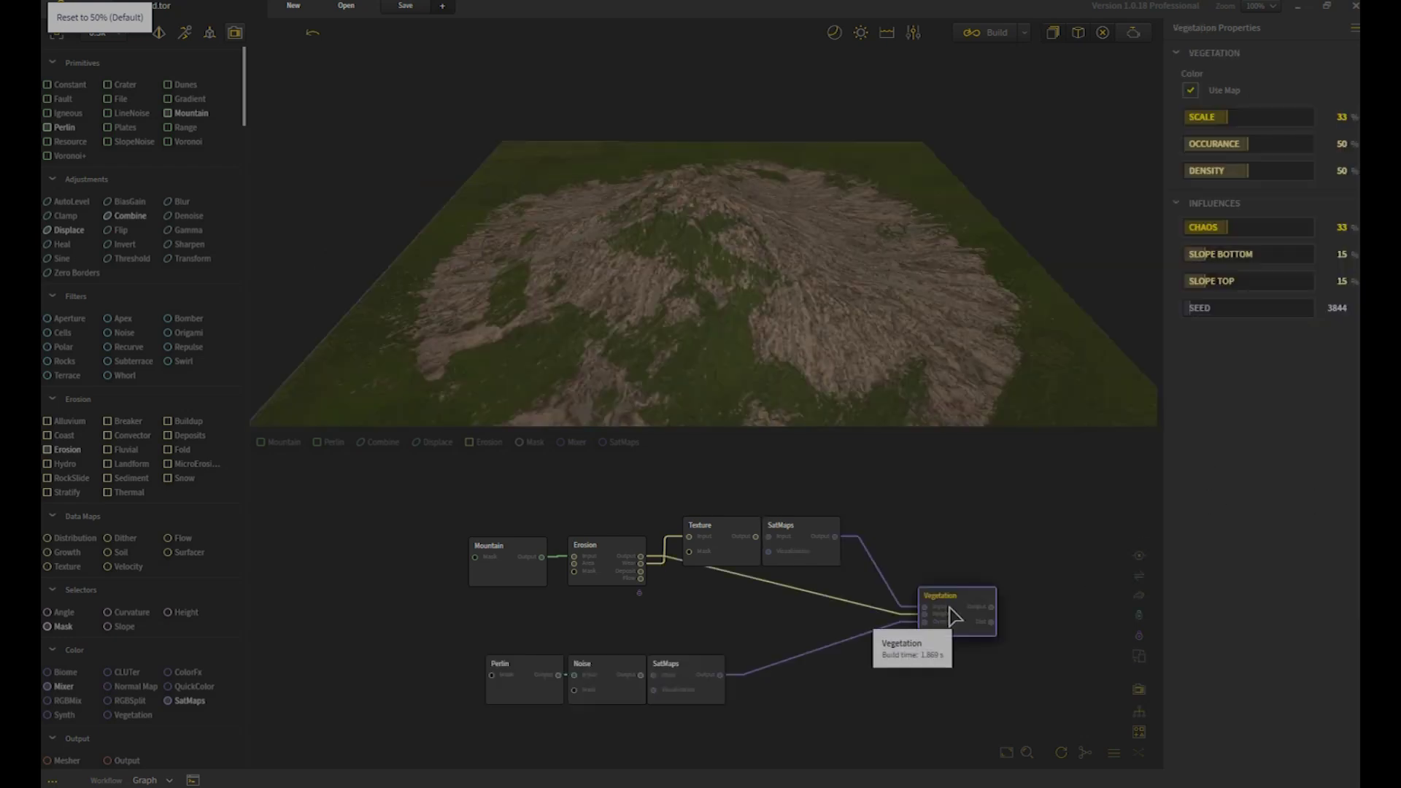
Step: Preview the rocky SatMaps colours and pan the graph over to the Erosion node
click(808, 564)
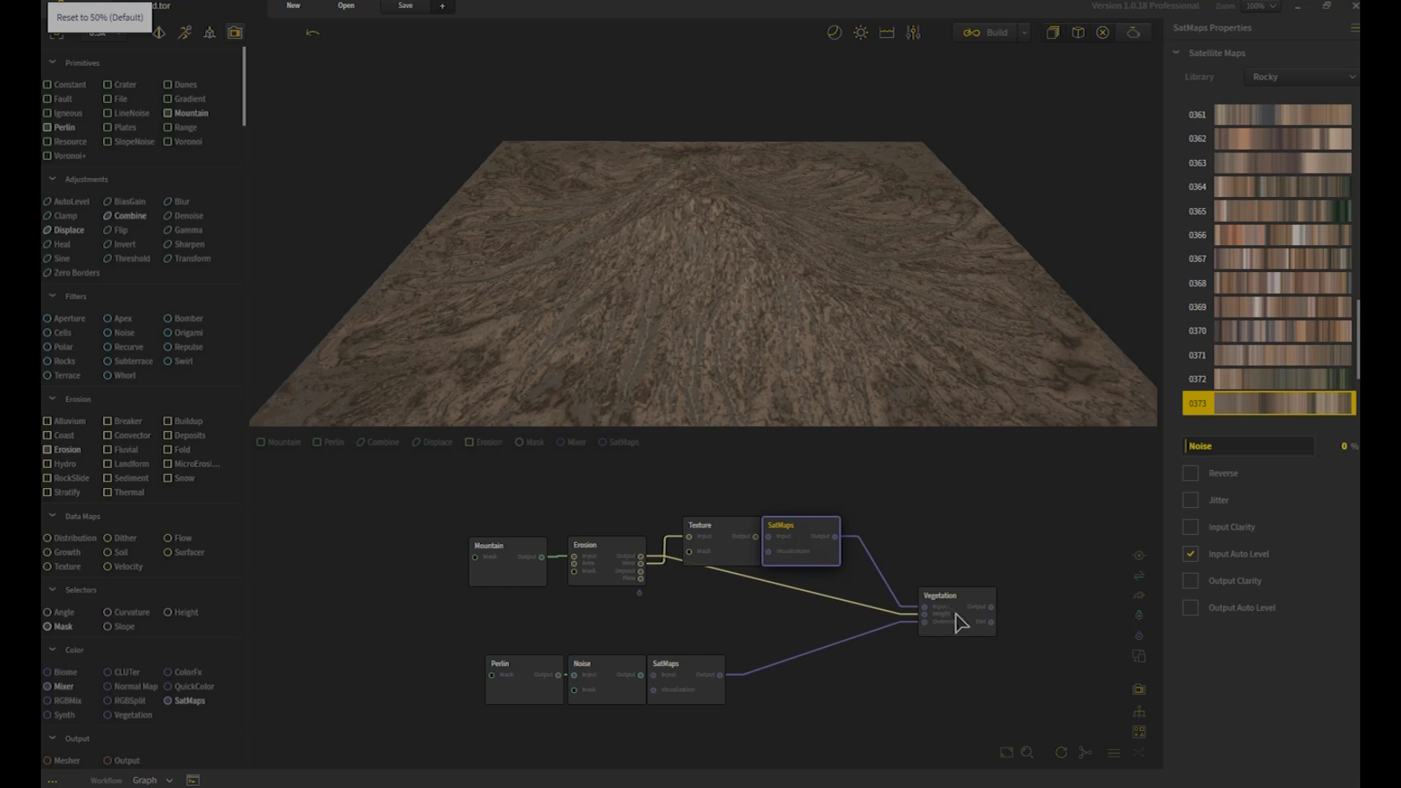
scroll(978, 641, up, 3)
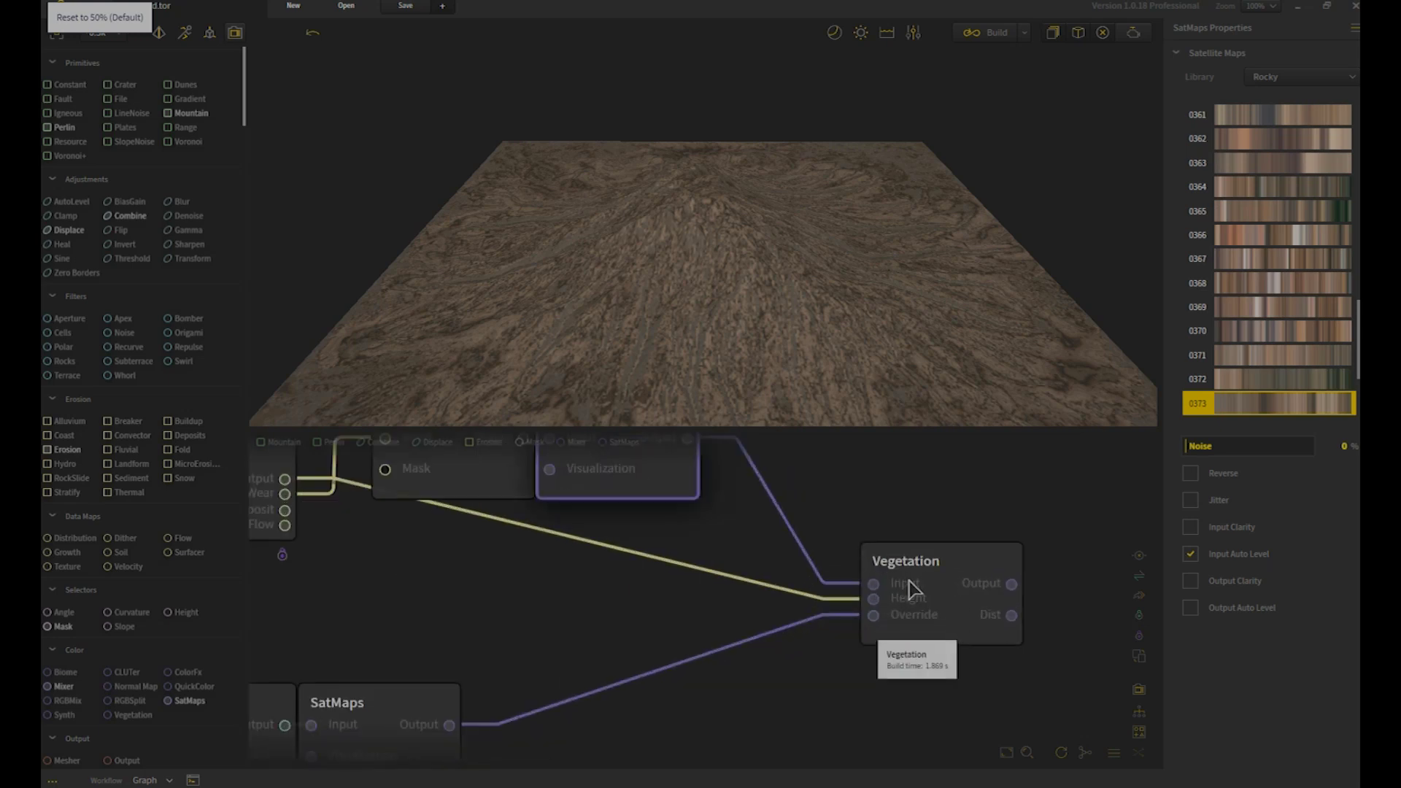
middle_drag(922, 642, 935, 681)
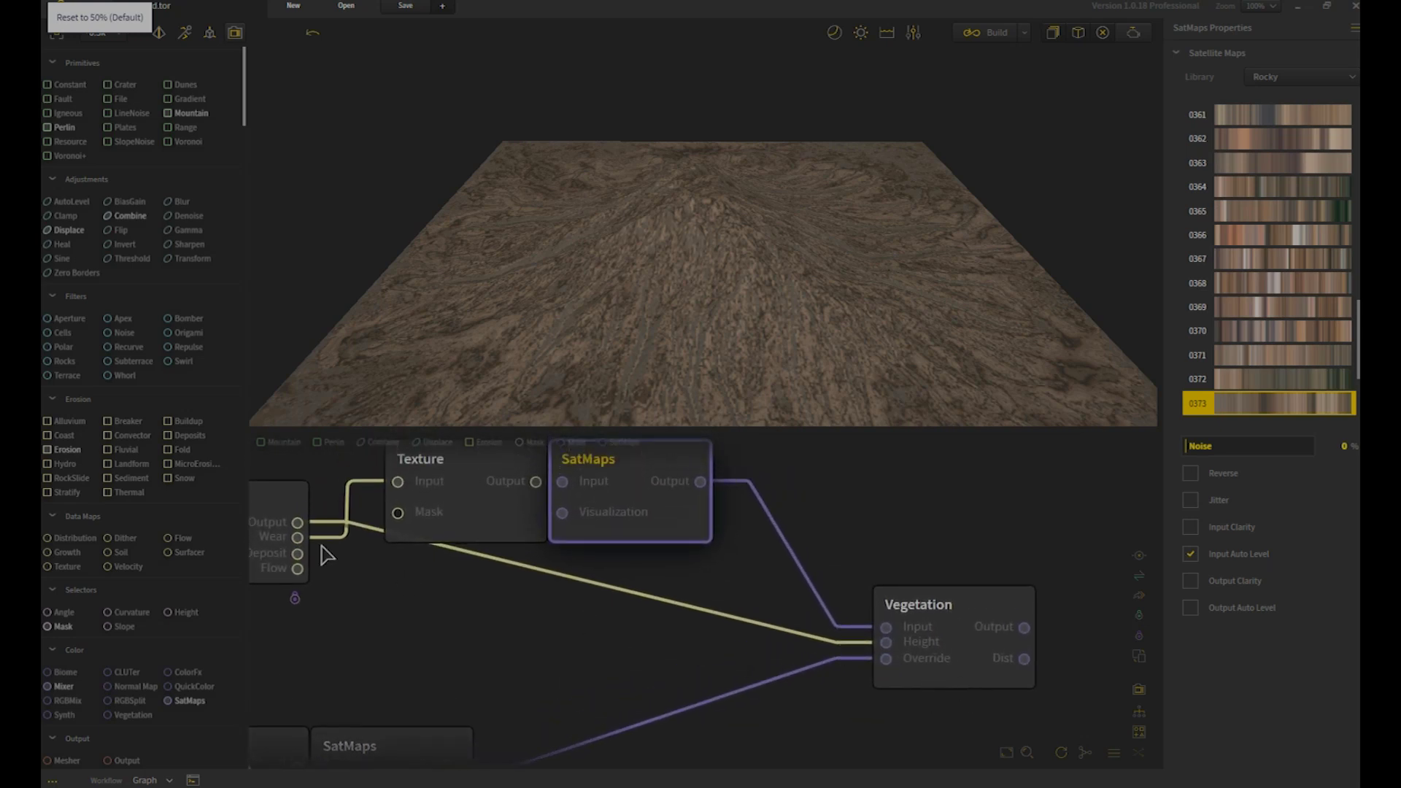
mouse_move(281, 504)
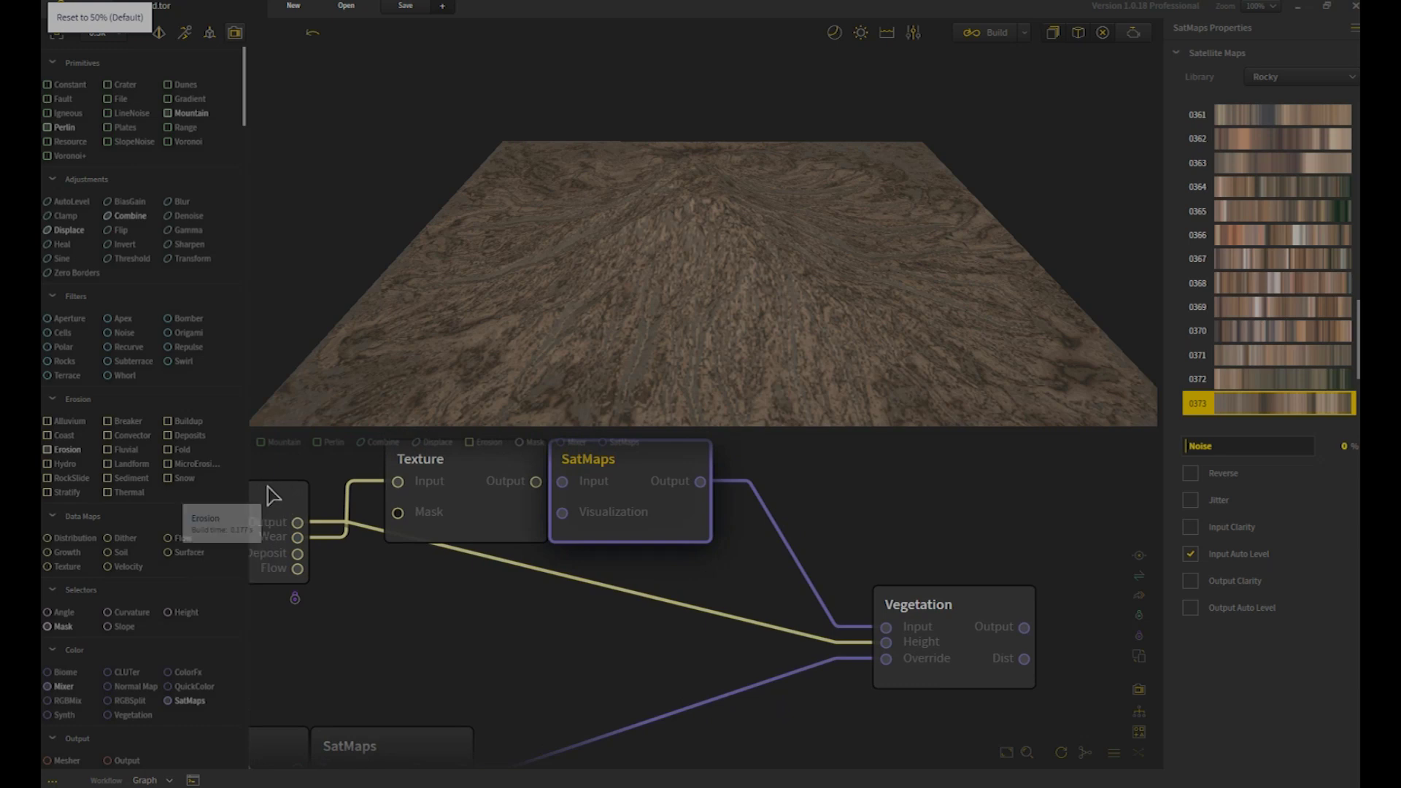
middle_drag(281, 532, 487, 696)
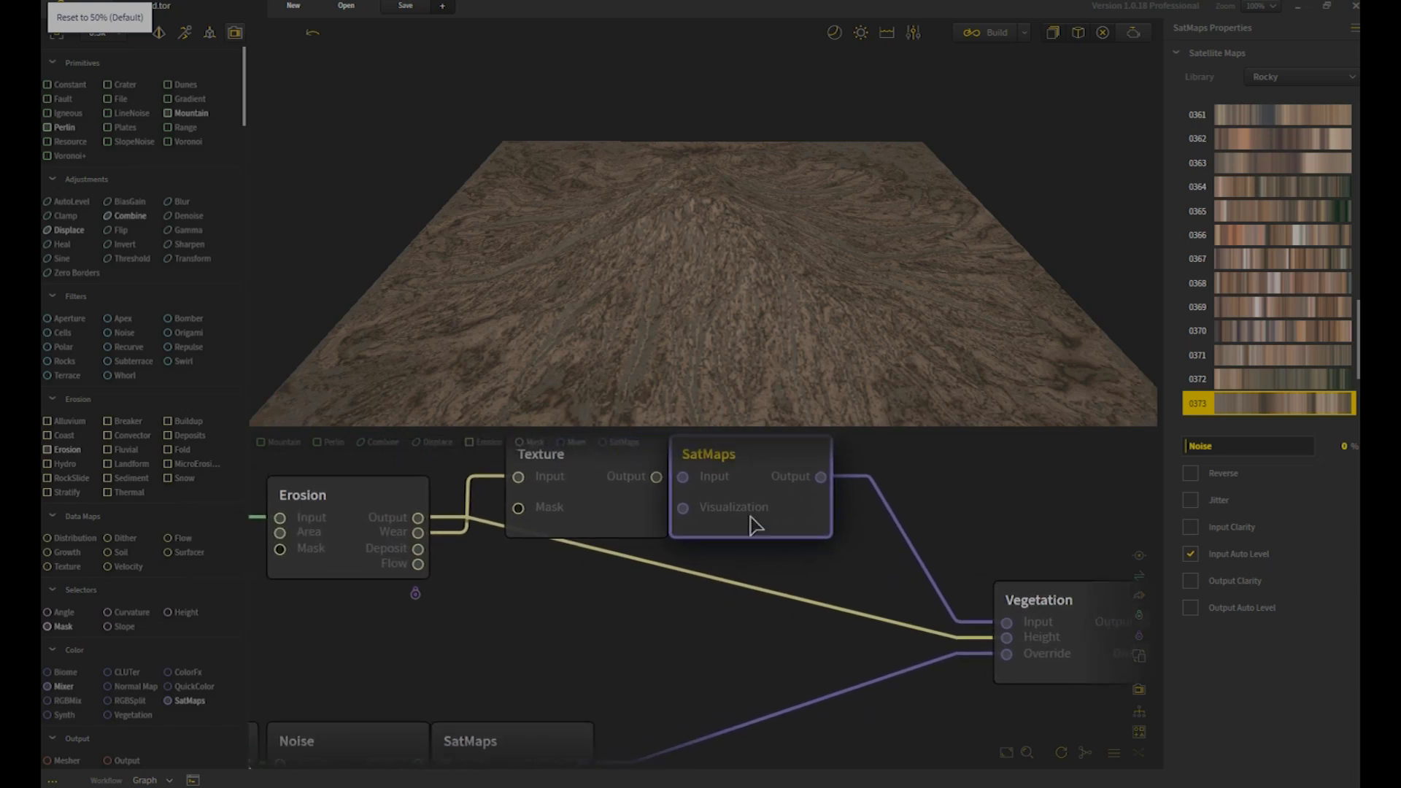
middle_drag(629, 615, 567, 612)
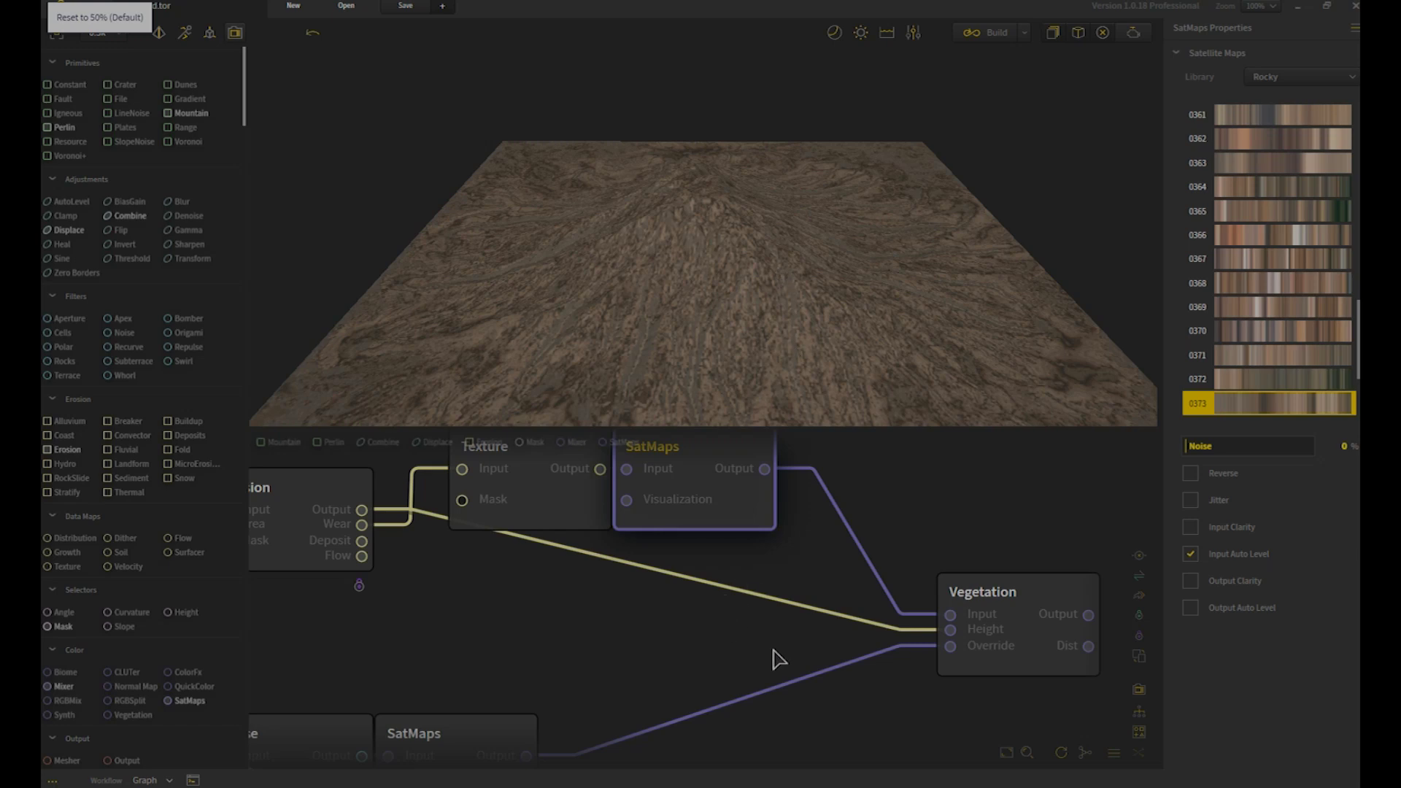
scroll(657, 642, down, 2)
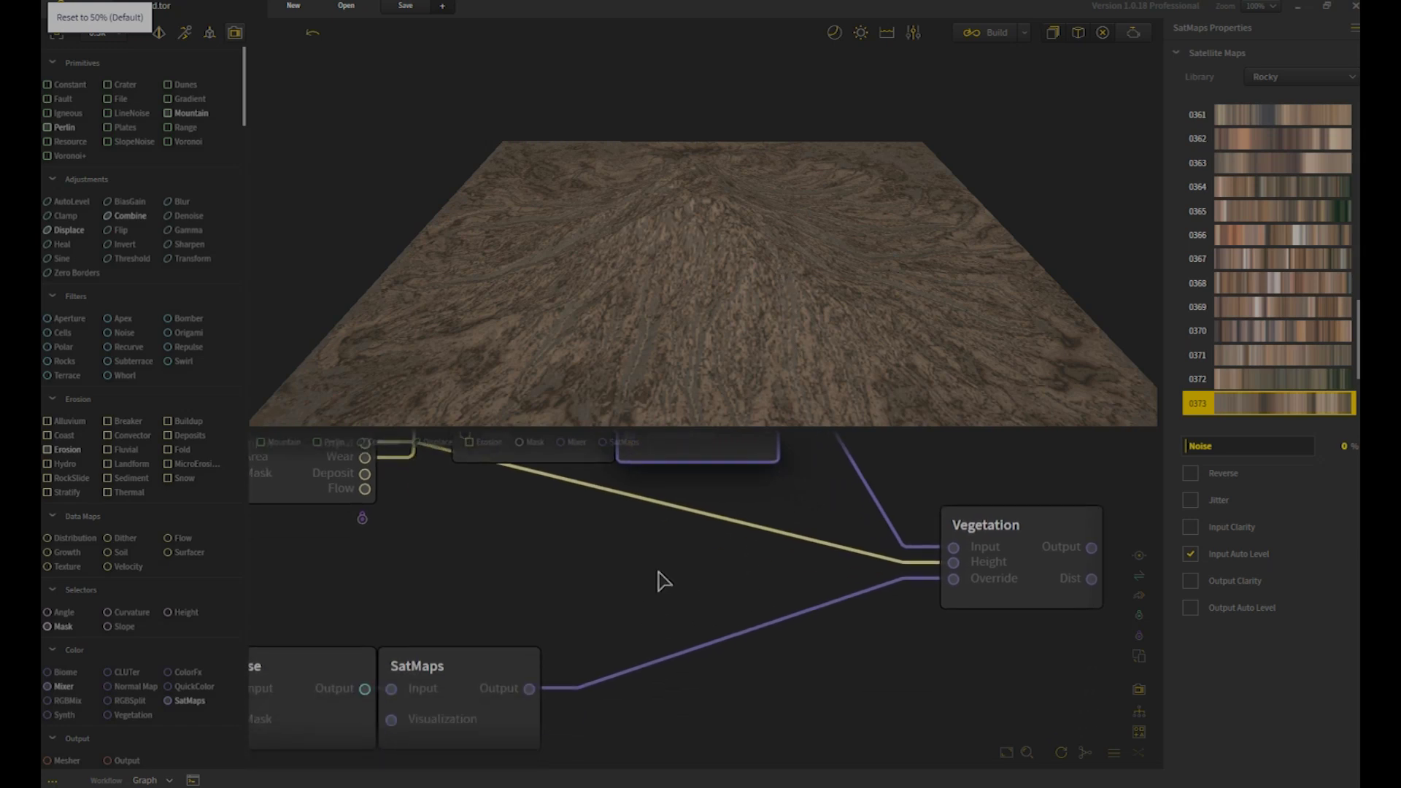
Step: Preview the Green 0188 SatMaps feeding Override, then the Perlin node (Scale 18%, Seed 1478)
click(485, 682)
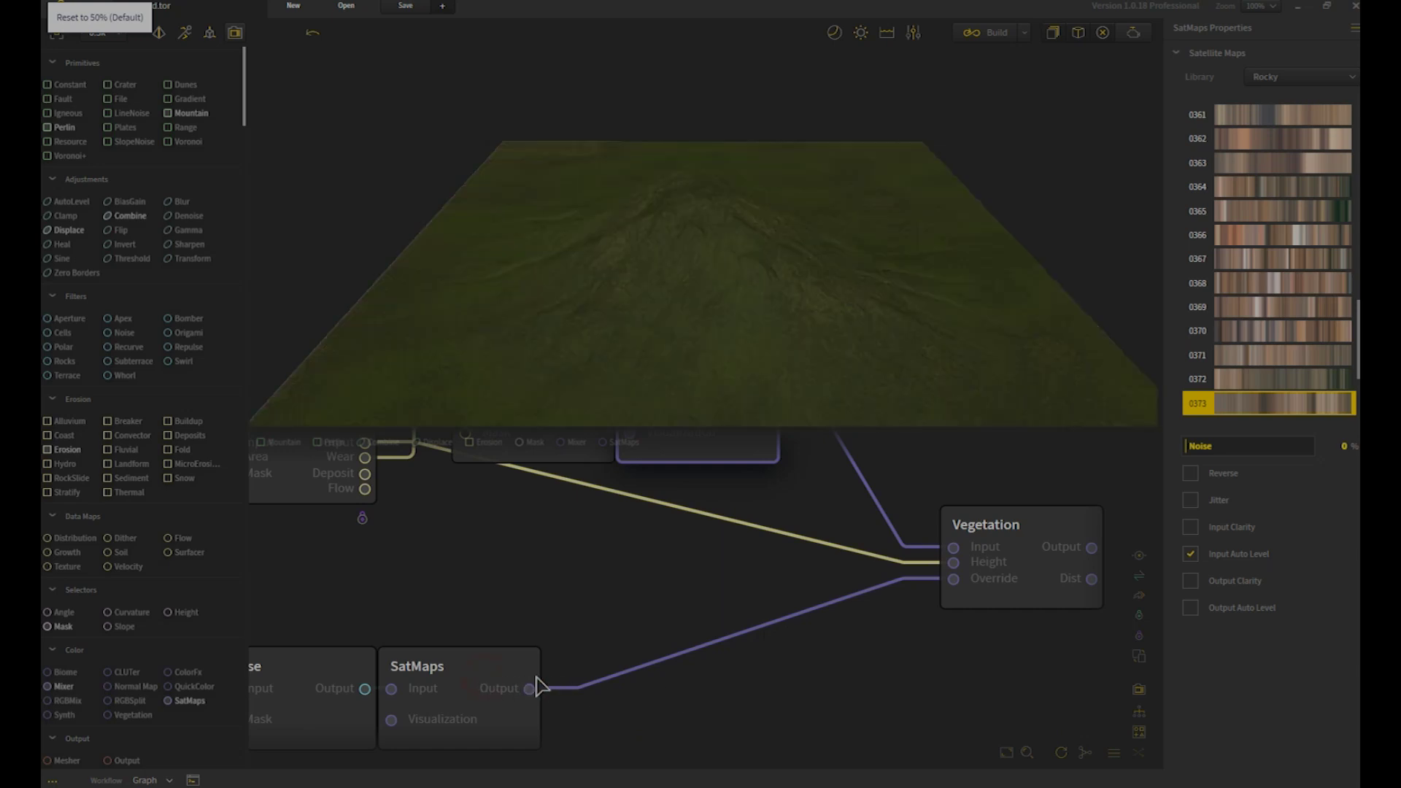
middle_drag(494, 619, 857, 596)
click(529, 687)
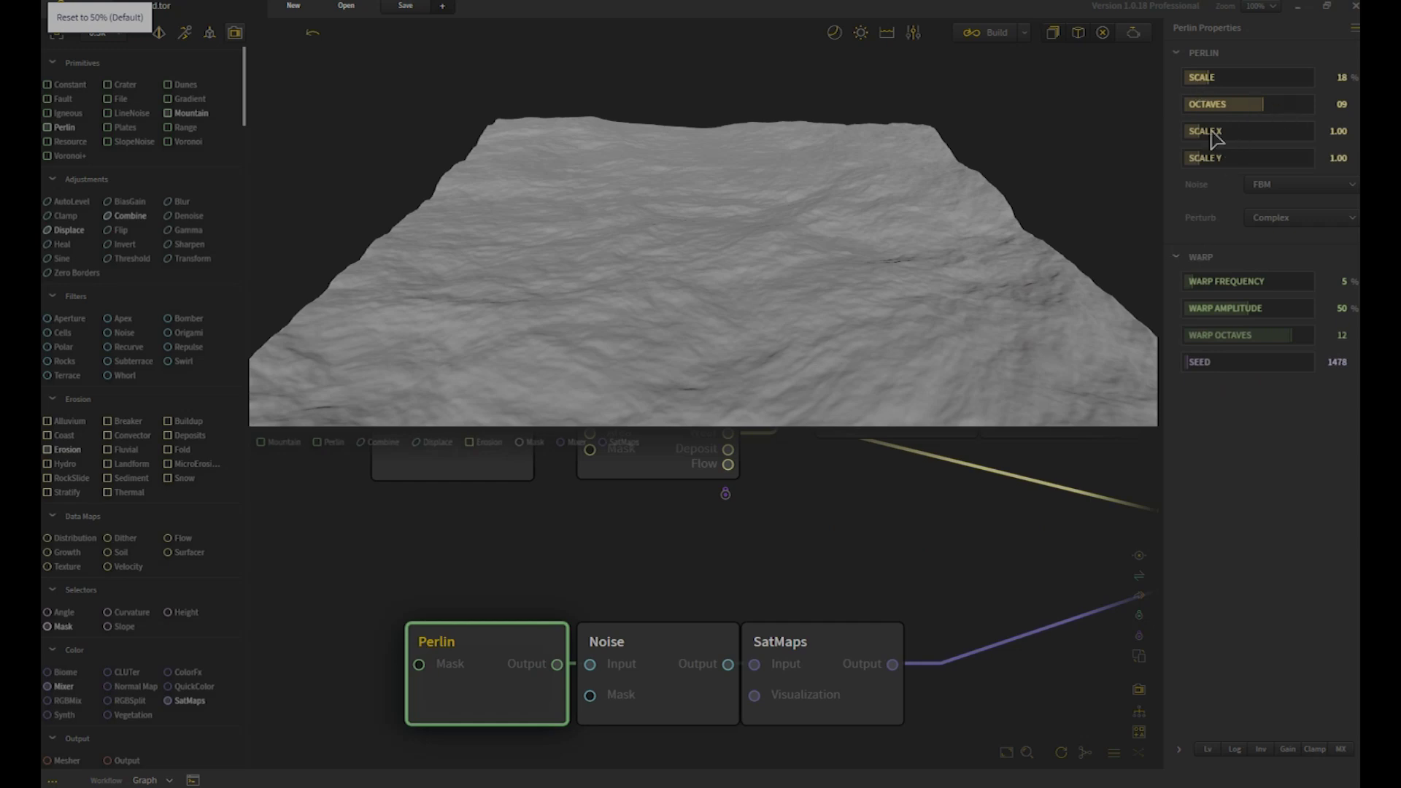
Step: Preview the Noise stage (Strength 35%, Seed 915) and green SatMaps result, then return to Vegetation
click(1179, 750)
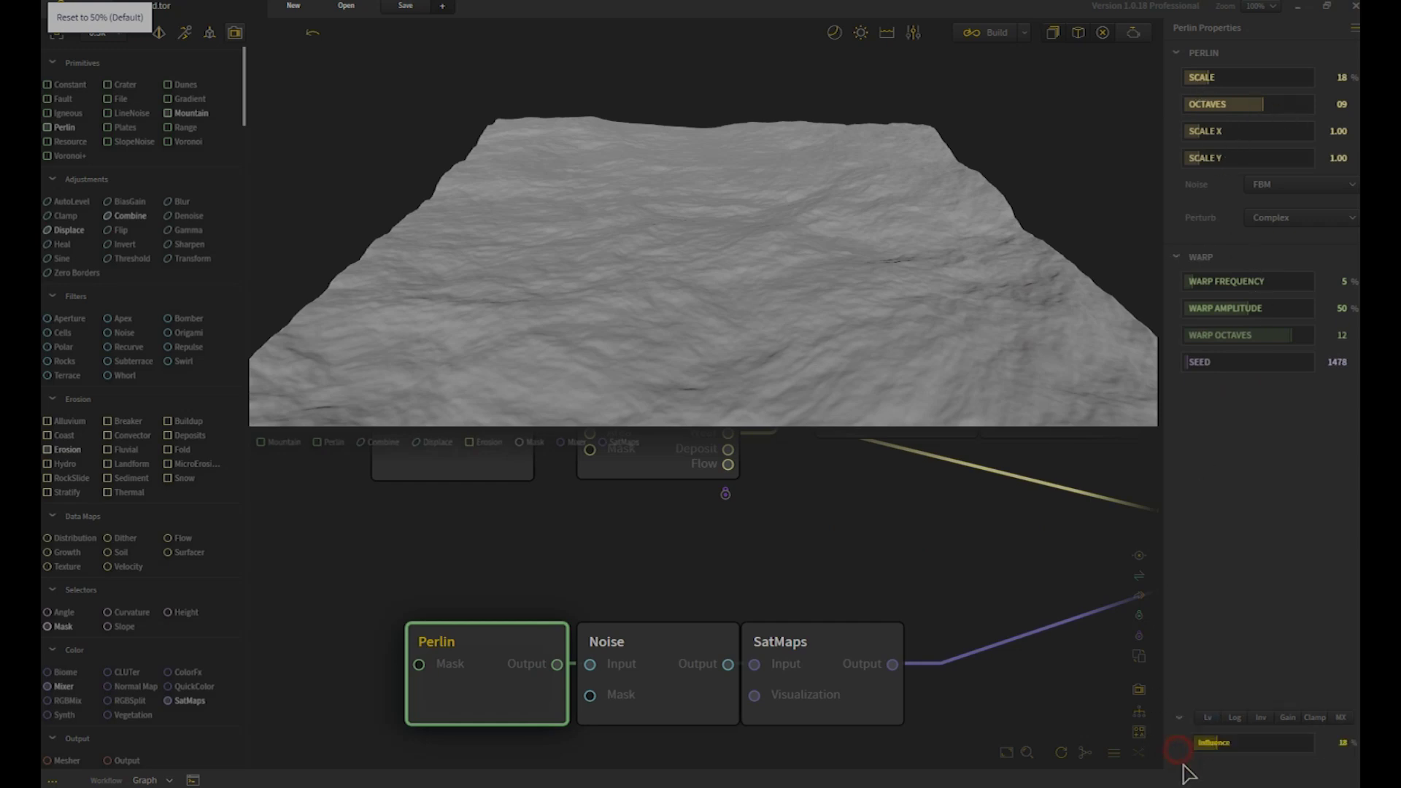
click(677, 685)
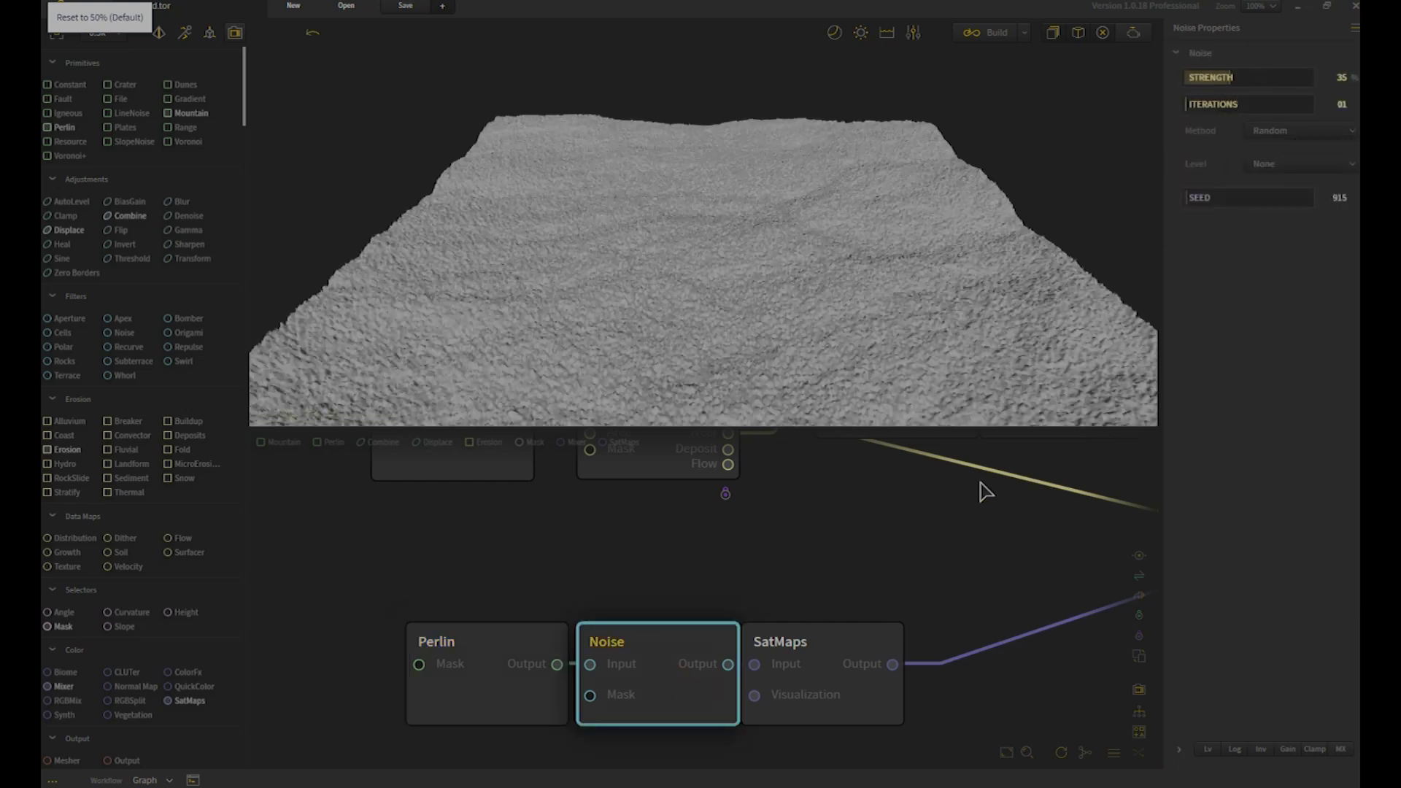
click(818, 661)
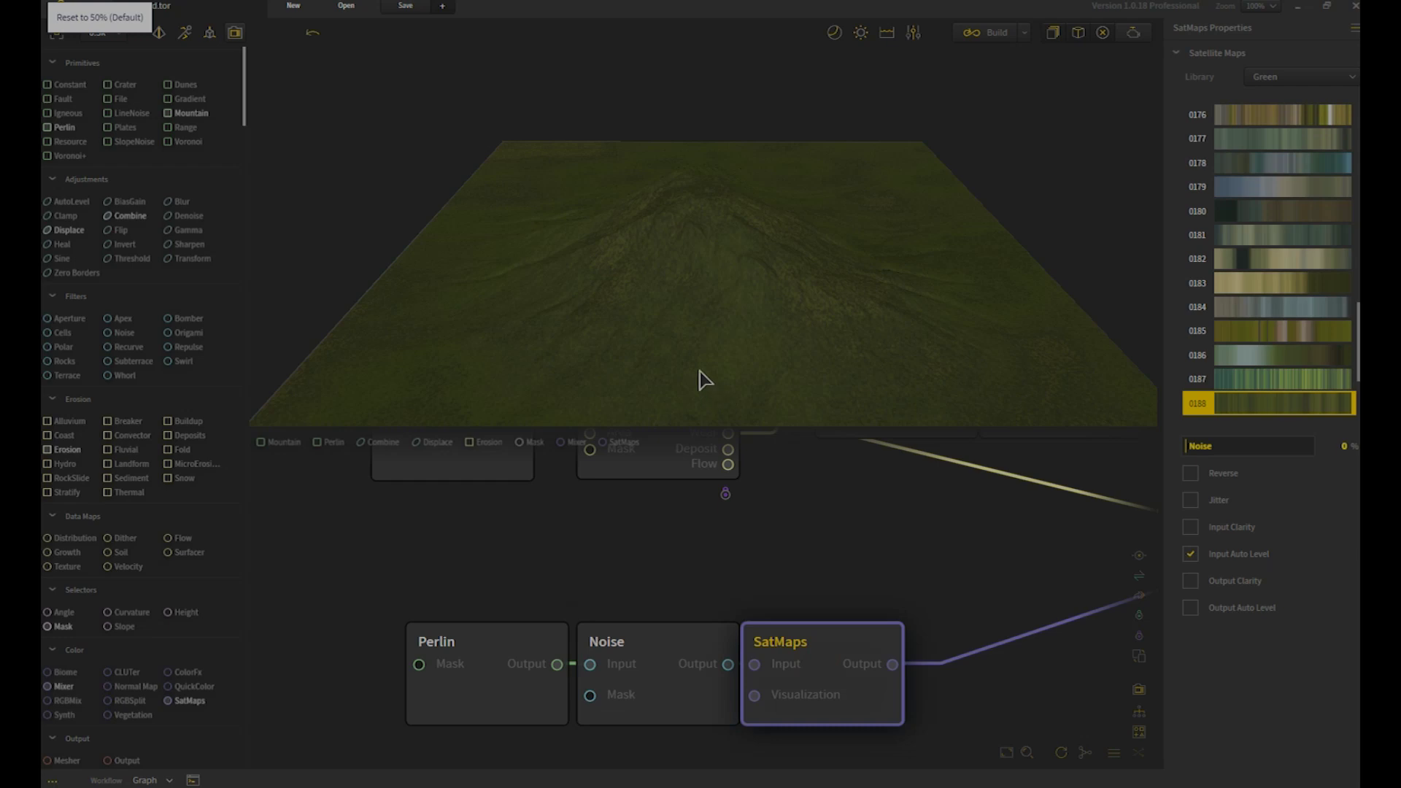
drag(701, 379, 821, 414)
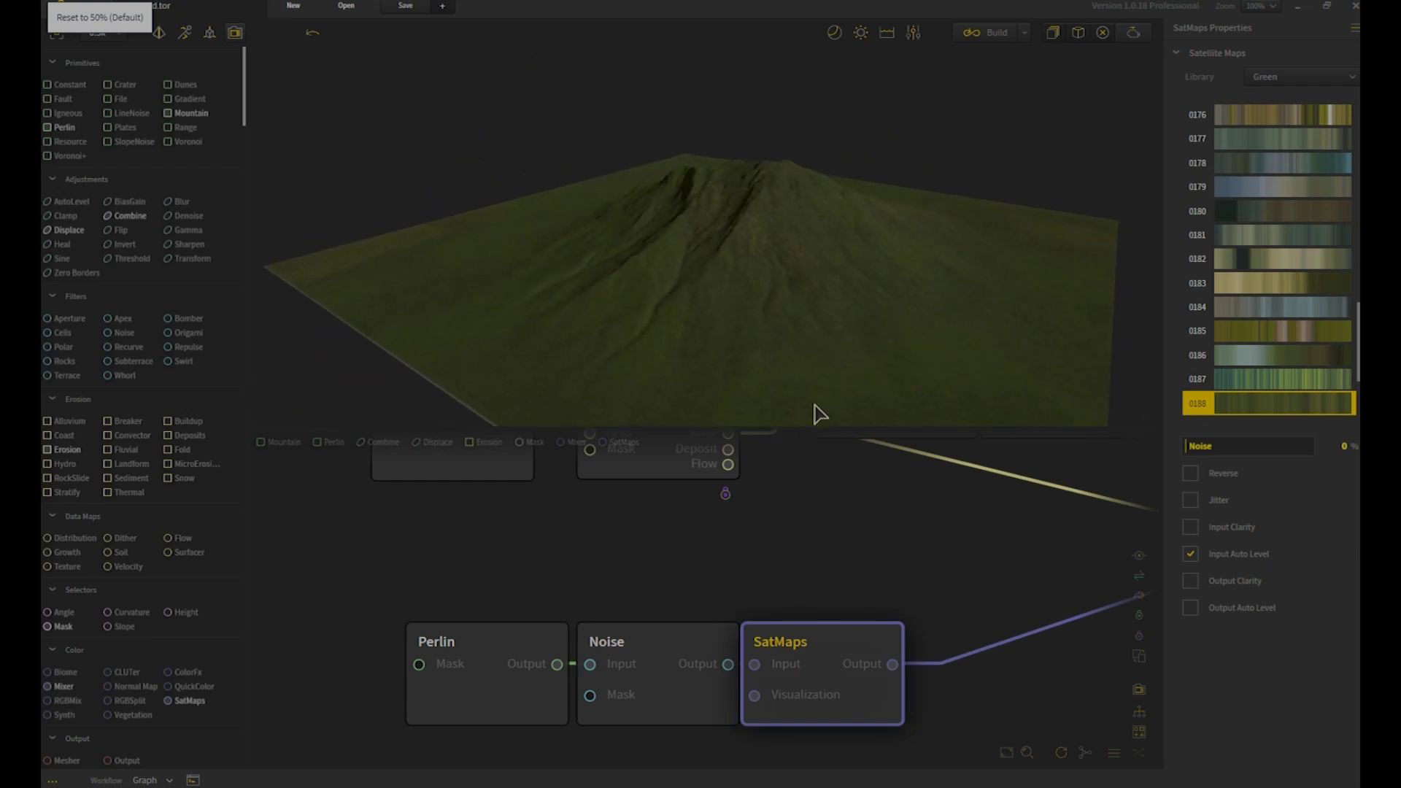
drag(1051, 303, 916, 335)
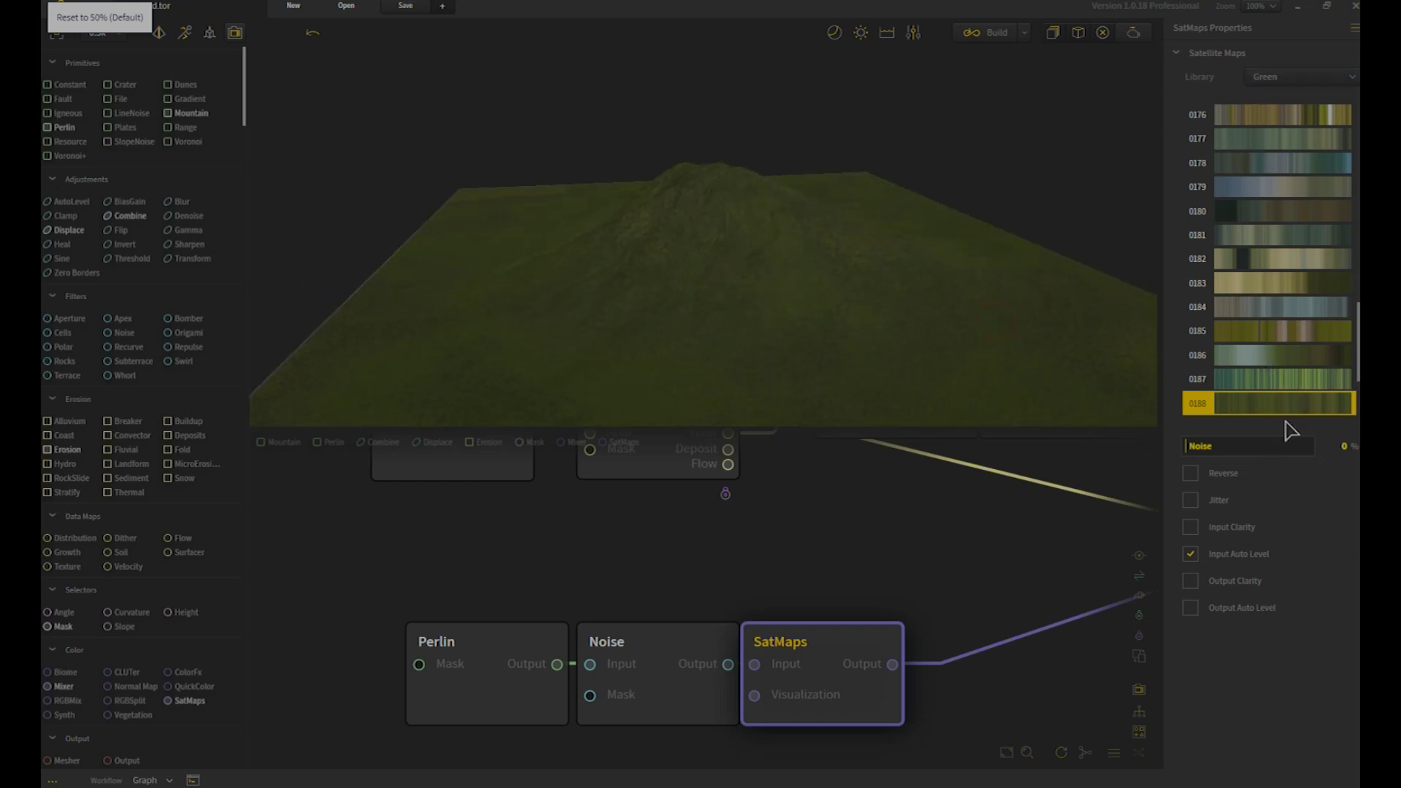
drag(822, 360, 803, 323)
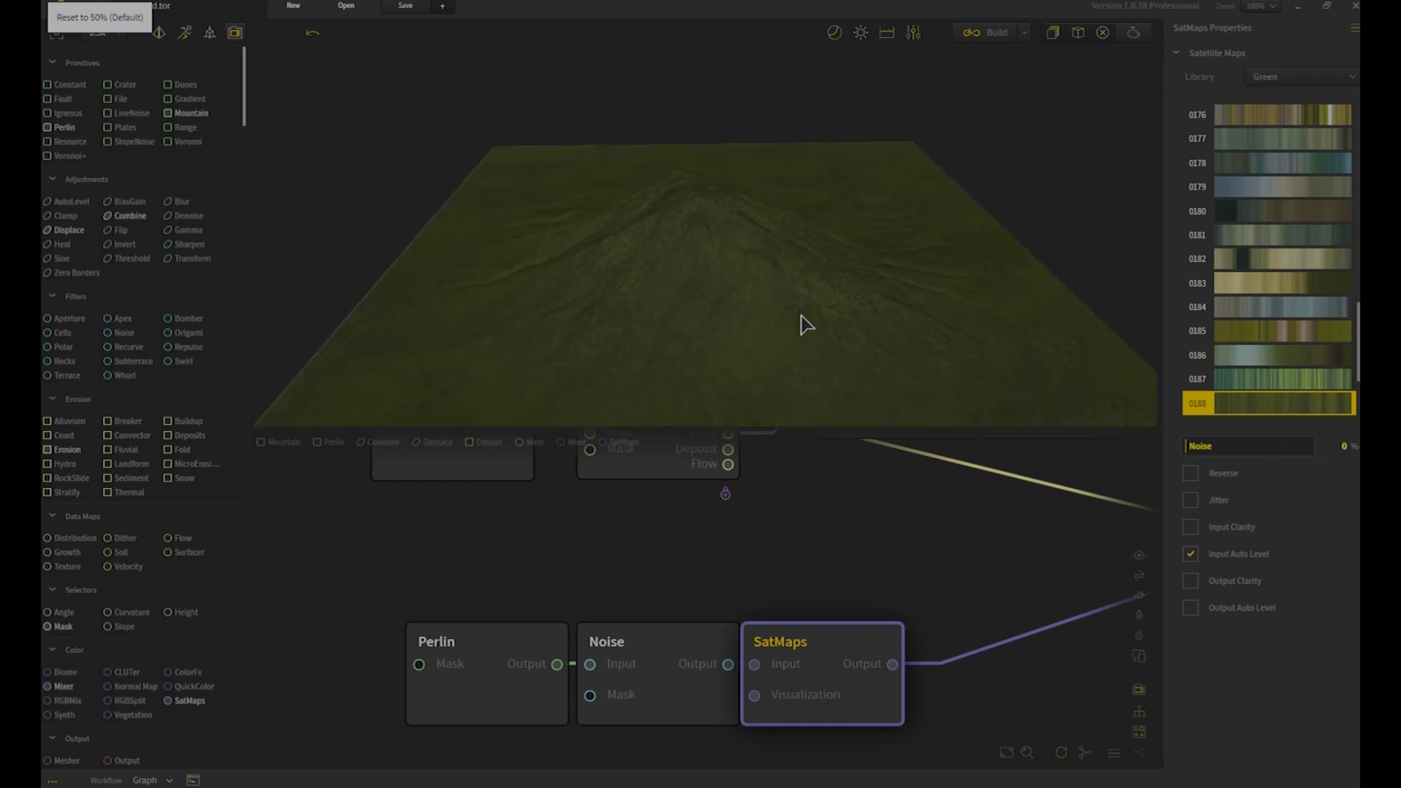
middle_drag(988, 550, 616, 598)
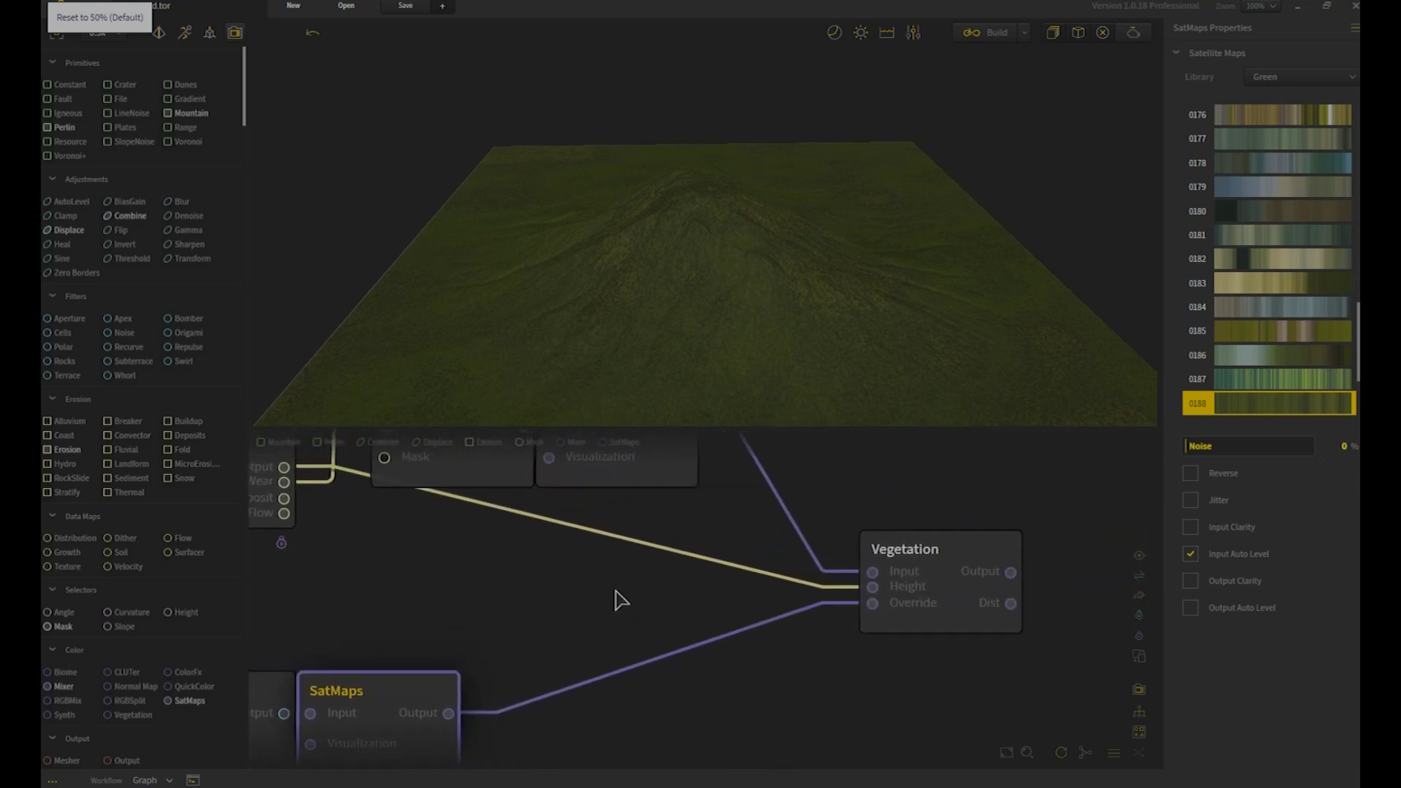
Step: Preview the Vegetation node's result and orbit to a low side-on view of the mountain
click(960, 575)
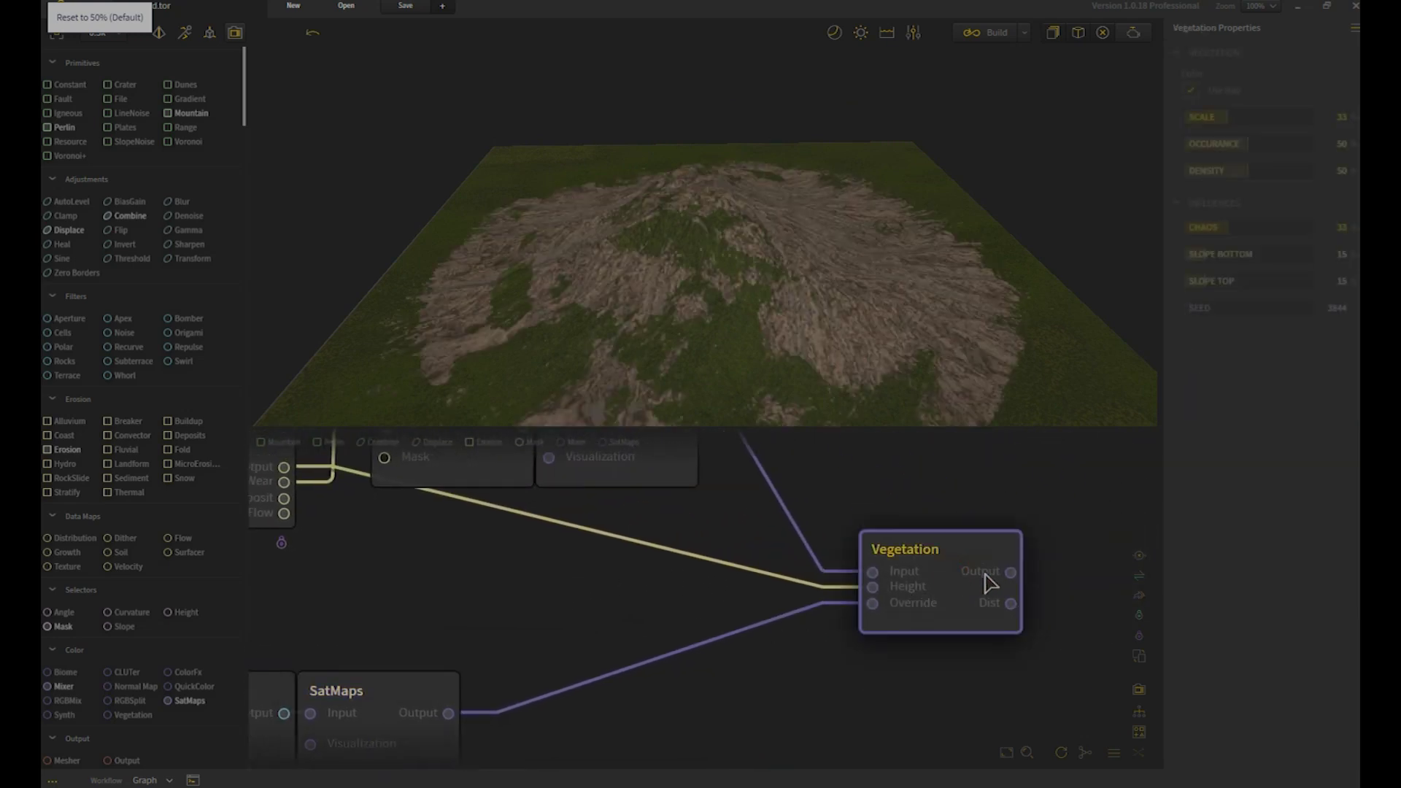
drag(874, 331, 833, 345)
scroll(837, 352, down, 3)
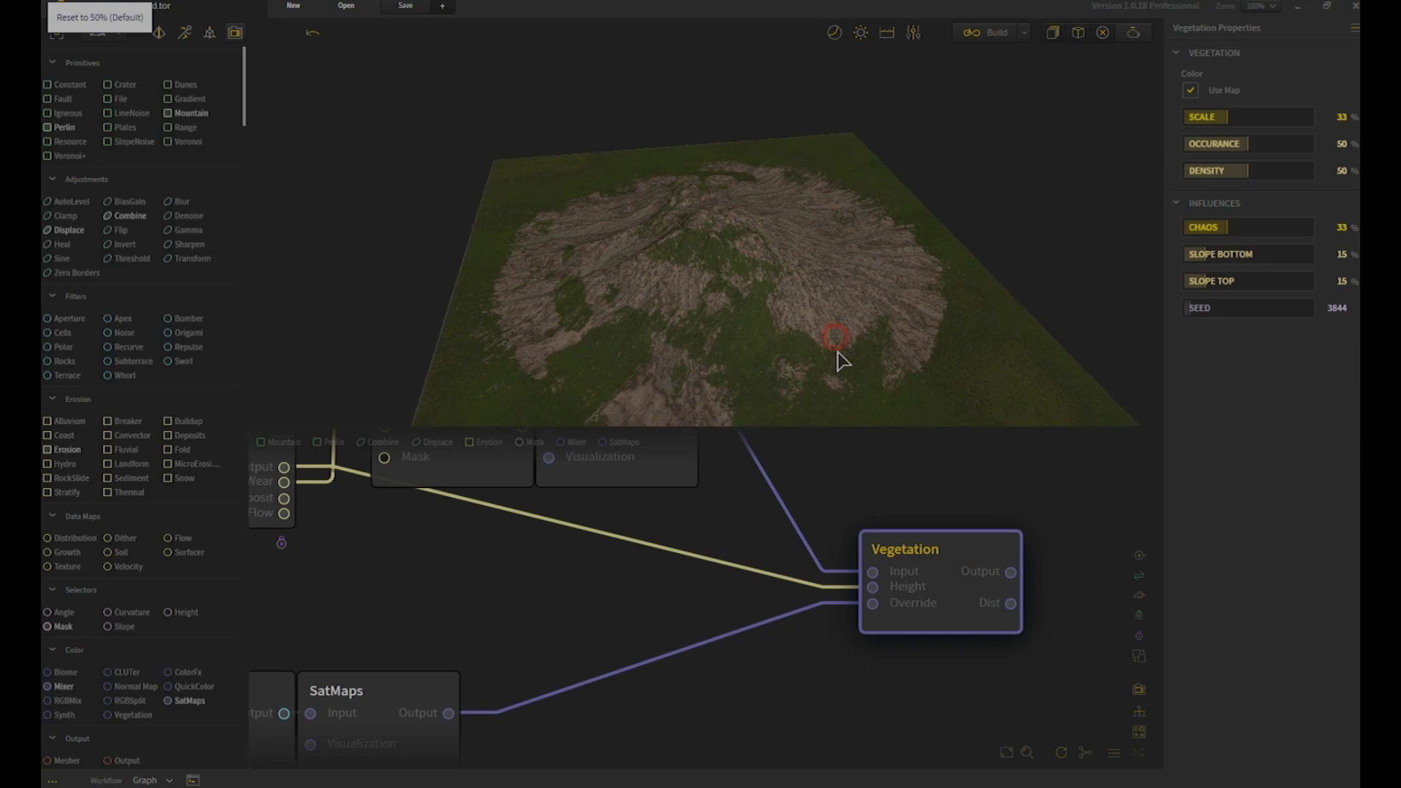
middle_drag(741, 587, 756, 676)
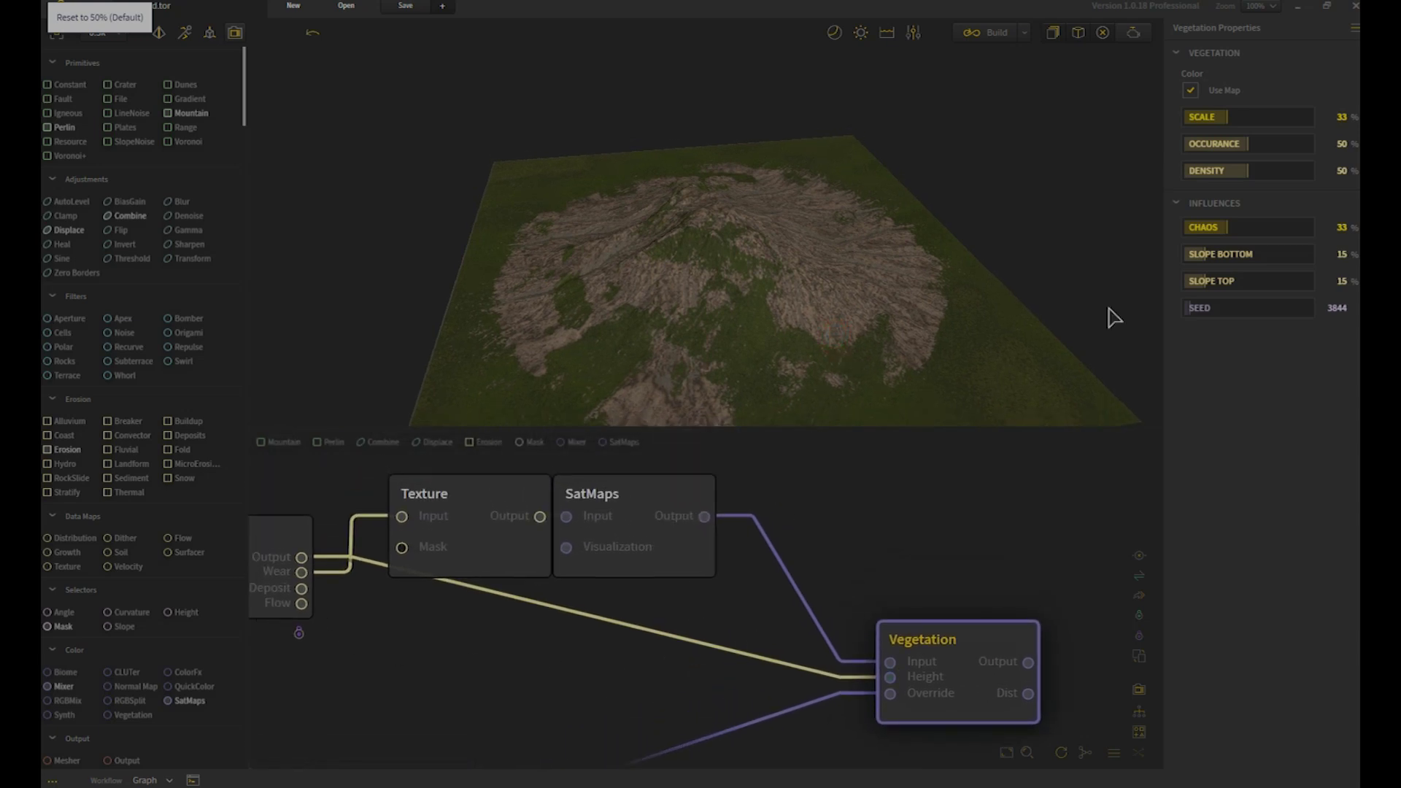
drag(837, 306, 823, 350)
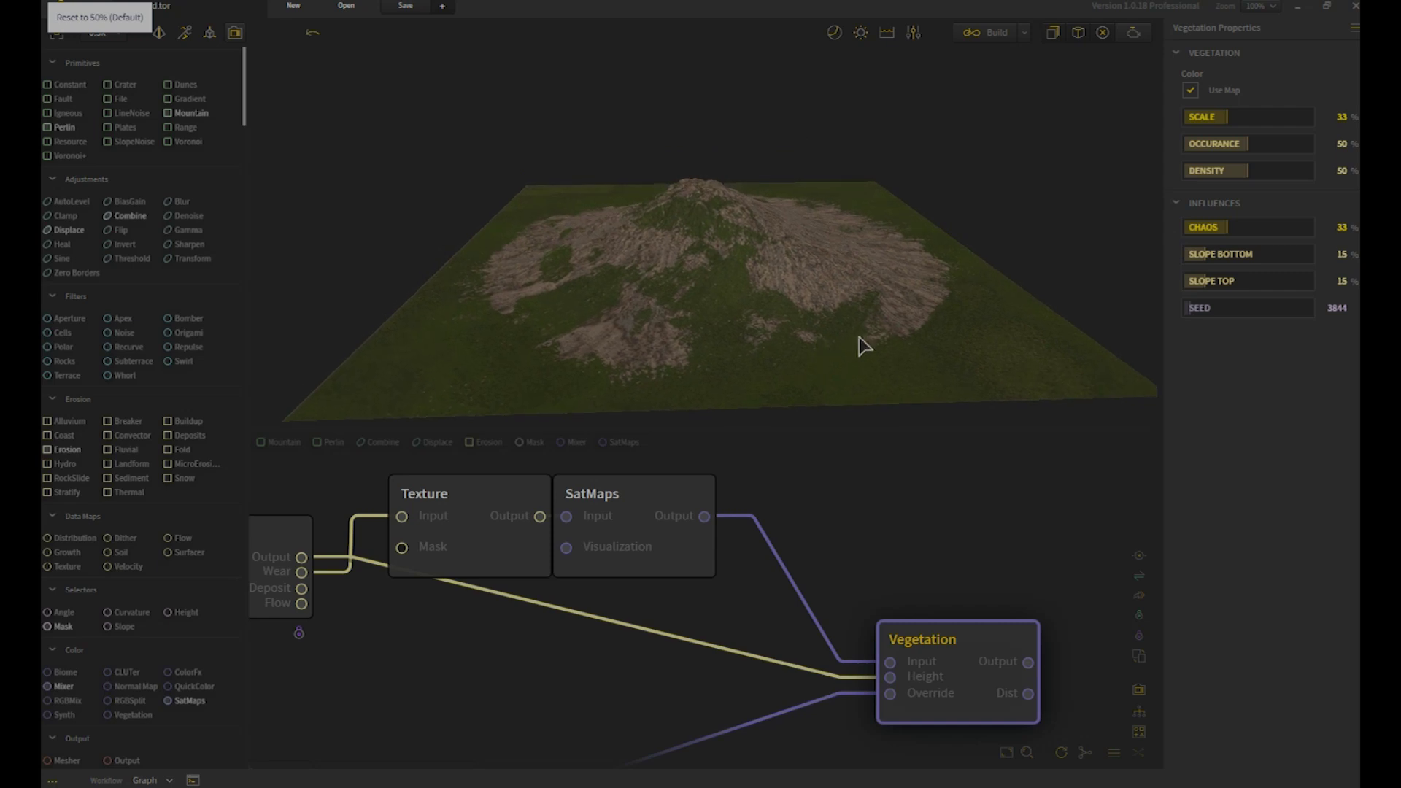
Step: Switch the vegetation colour map to flat colour and back on, then zoom closer around the mountain
click(1191, 91)
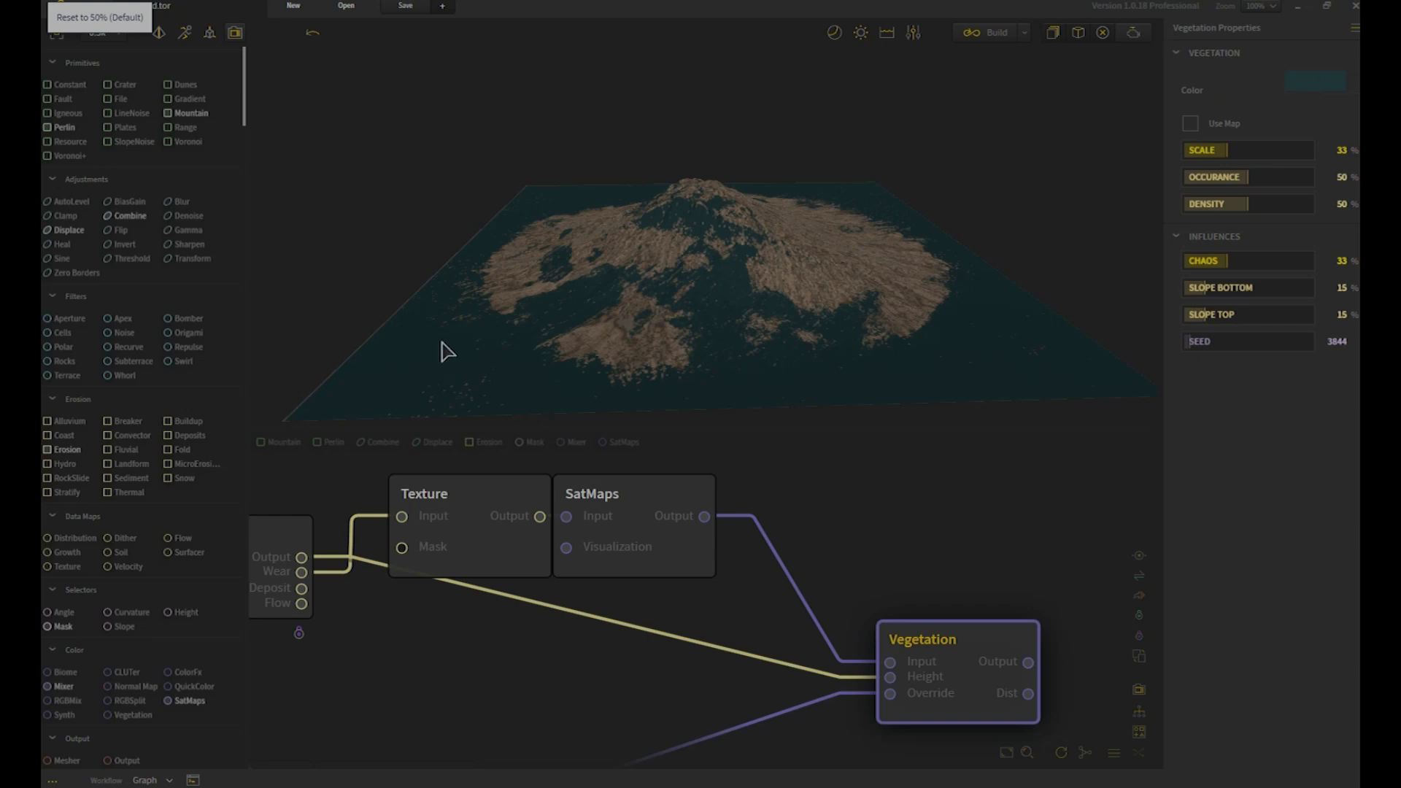
click(1213, 124)
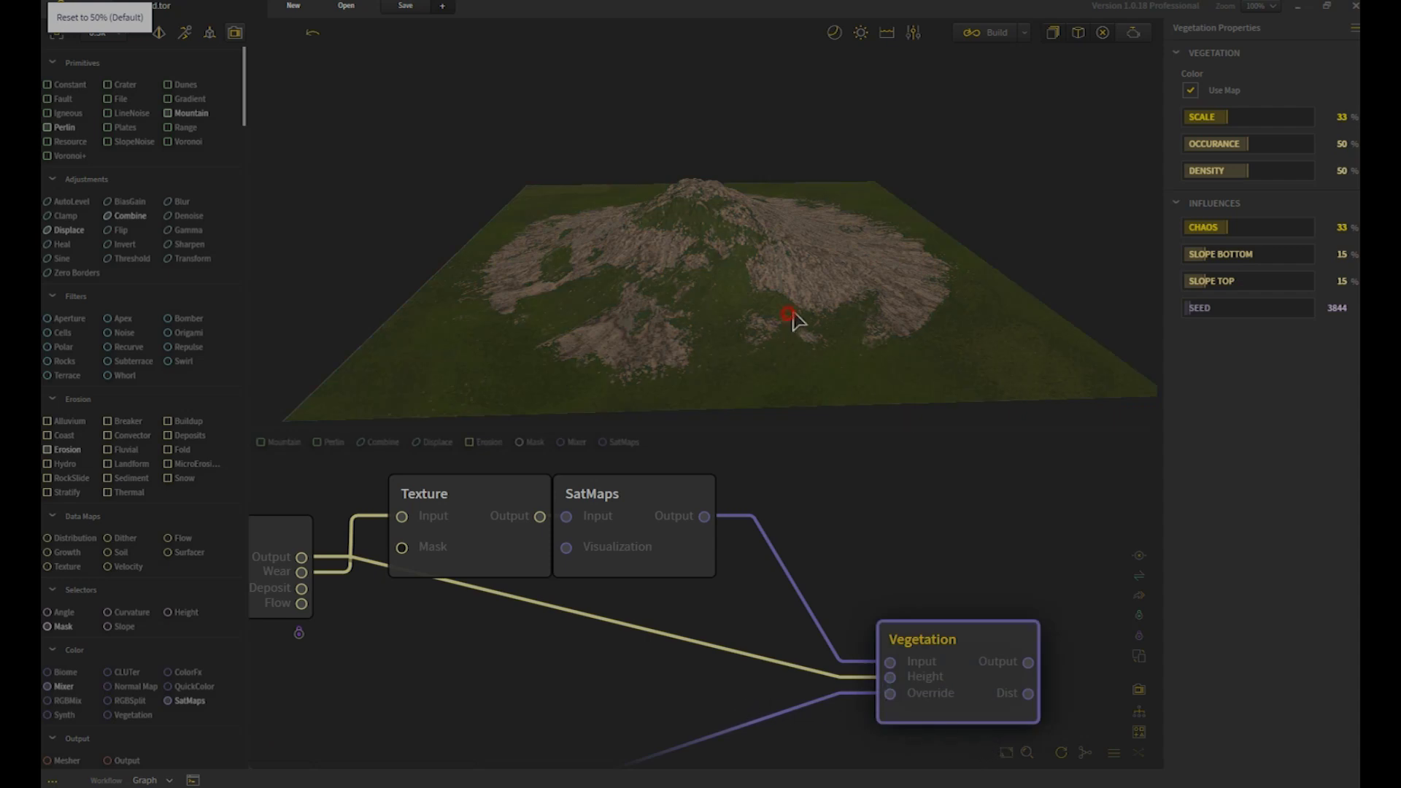
mouse_move(791, 319)
mouse_down()
mouse_move(820, 296)
mouse_move(797, 331)
mouse_move(792, 287)
mouse_move(793, 332)
mouse_up()
scroll(796, 335, up, 3)
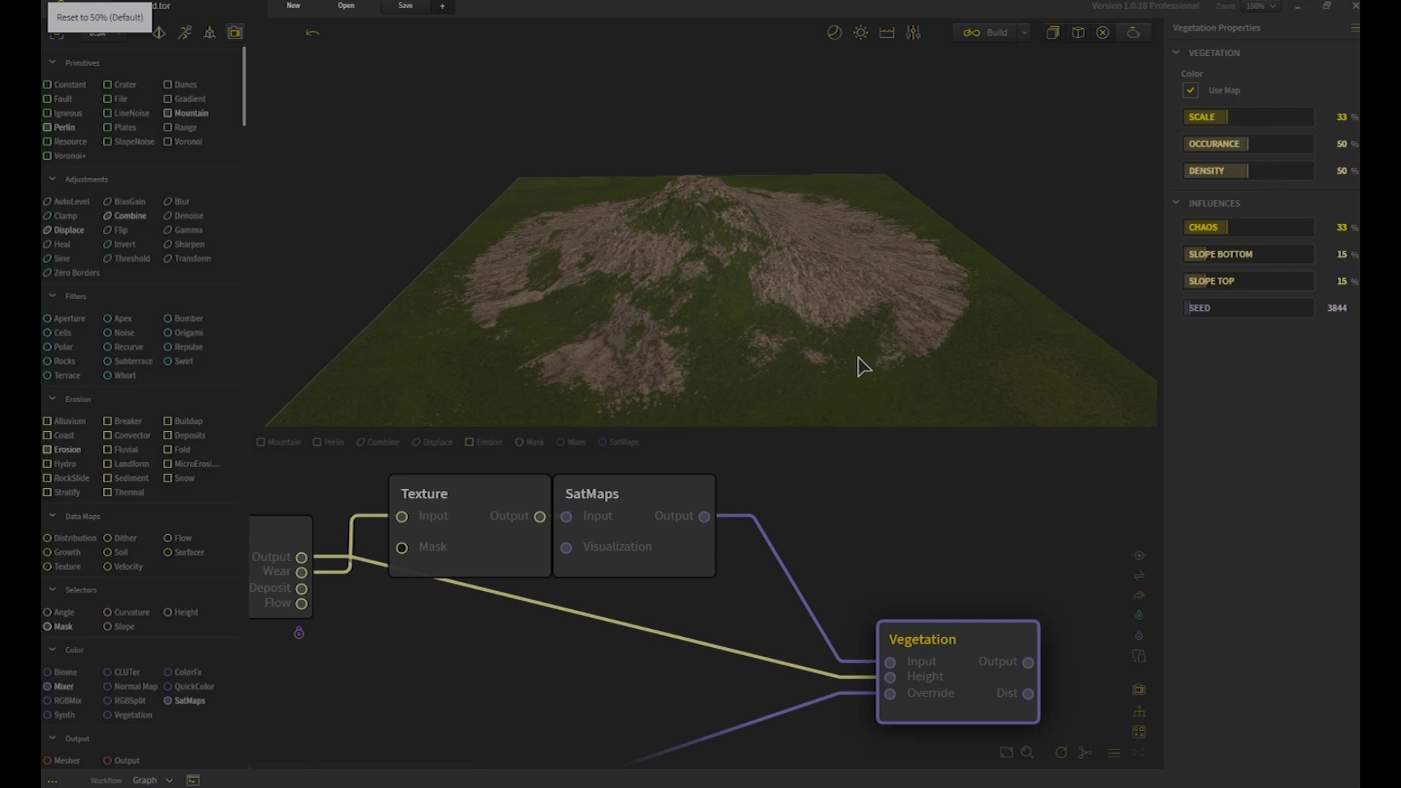
scroll(825, 343, up, 6)
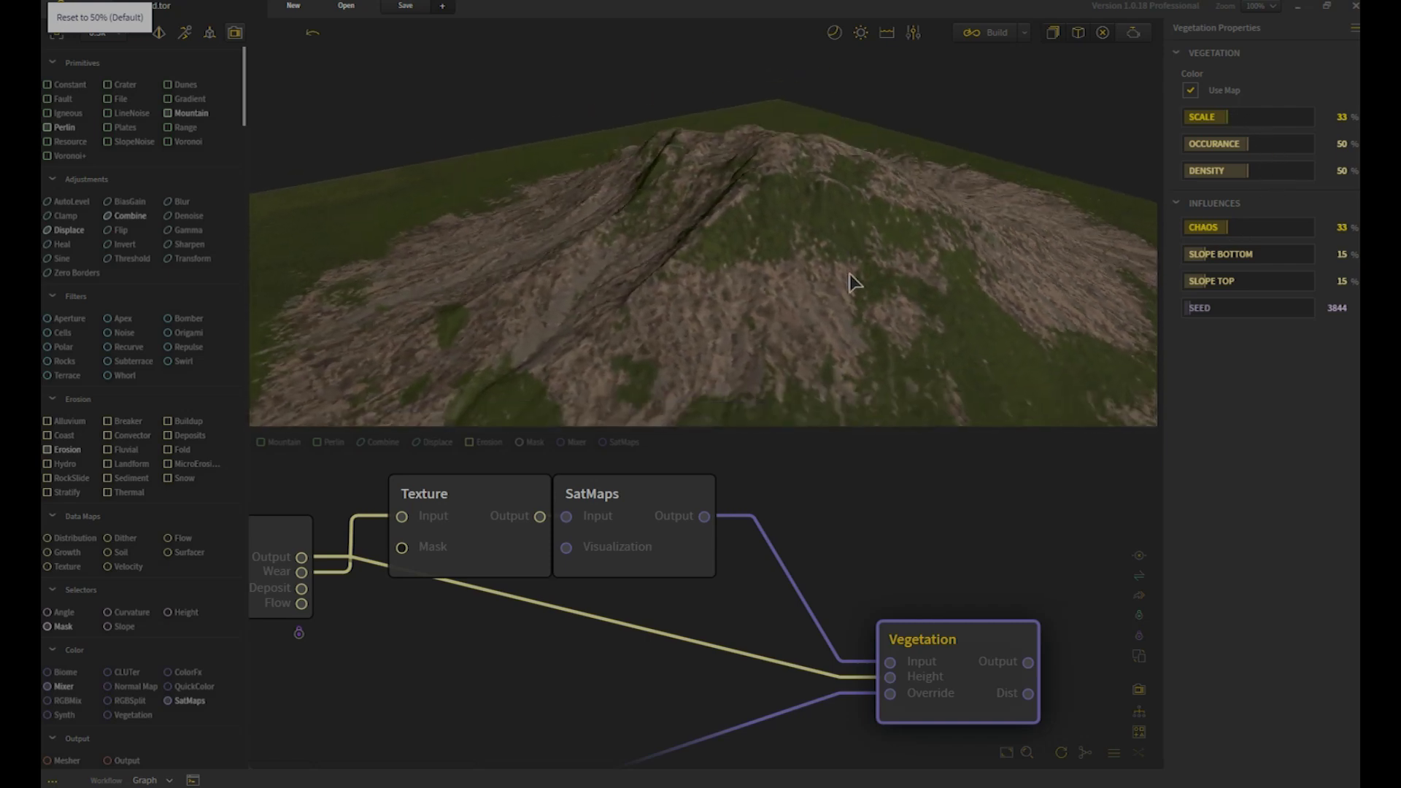
drag(852, 281, 766, 331)
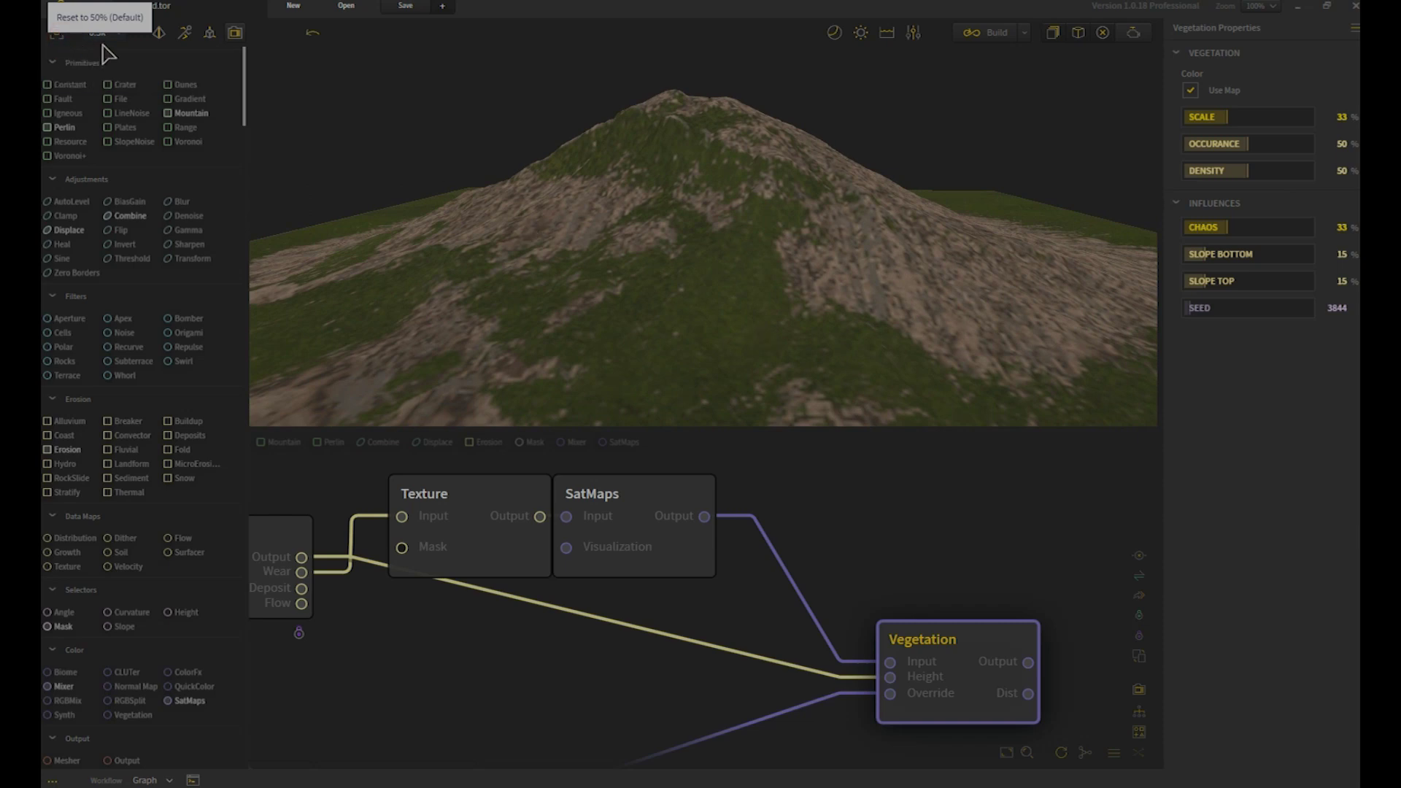
drag(108, 34, 46, 33)
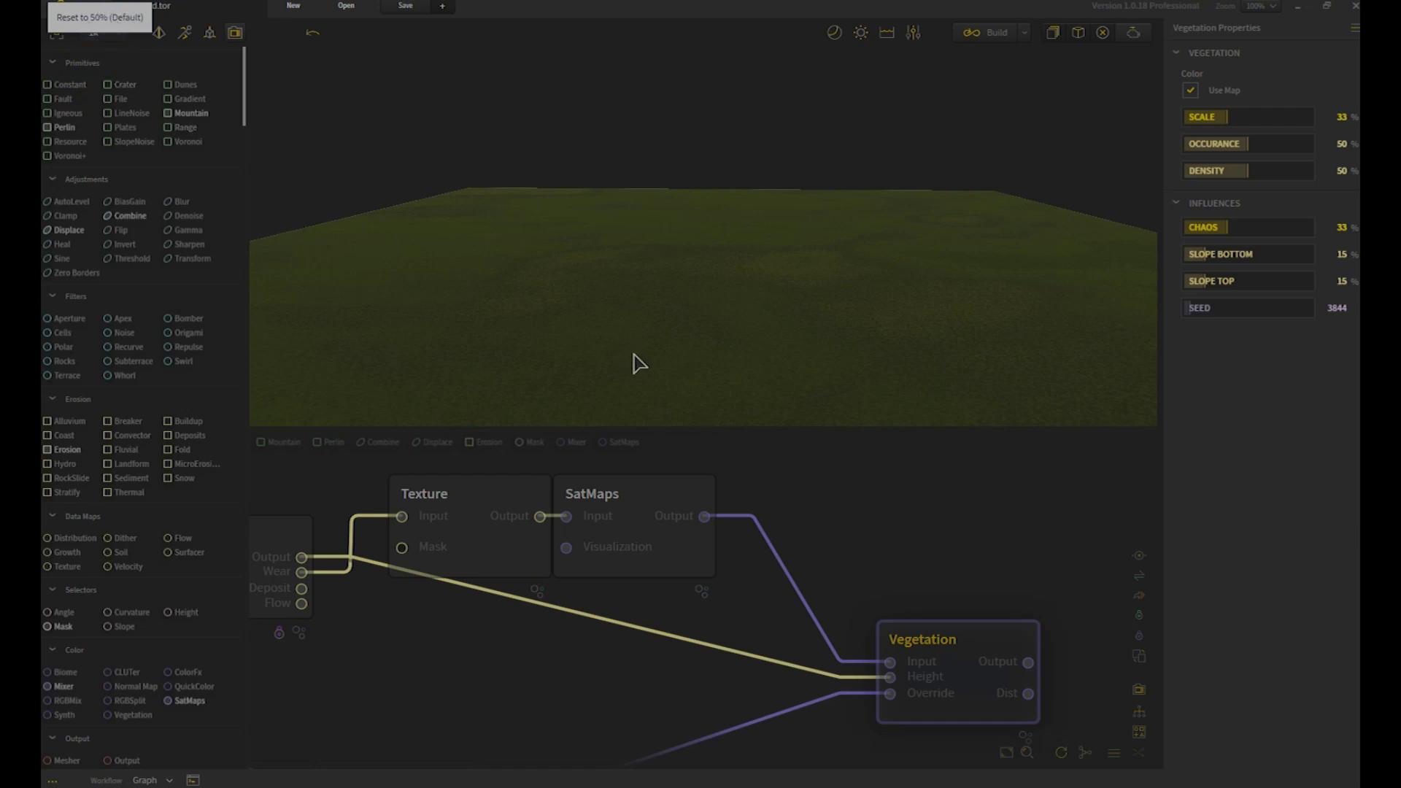
Step: Move the Vegetation node further left and preview the rocky SatMaps colouring
drag(970, 663, 891, 682)
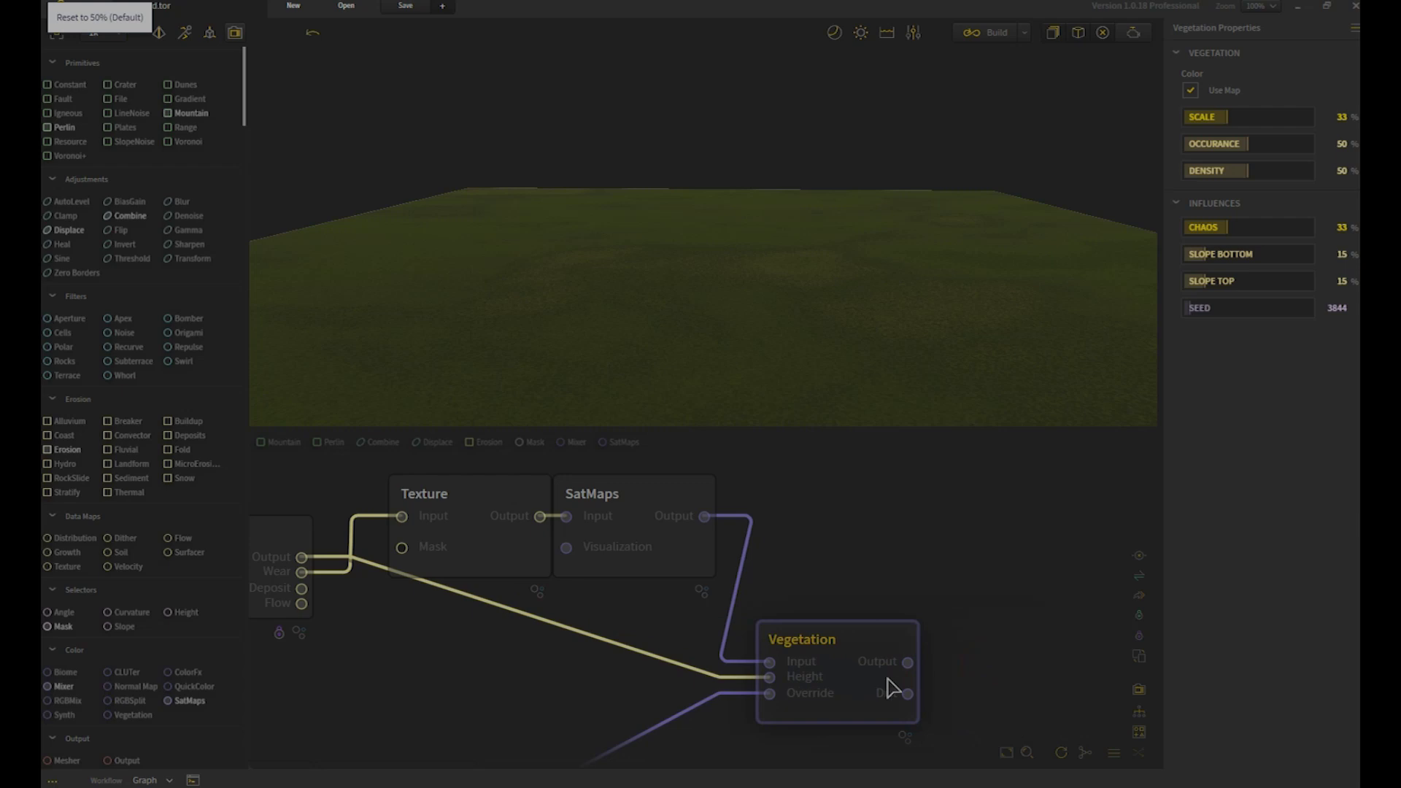
middle_drag(960, 650, 1012, 624)
click(691, 682)
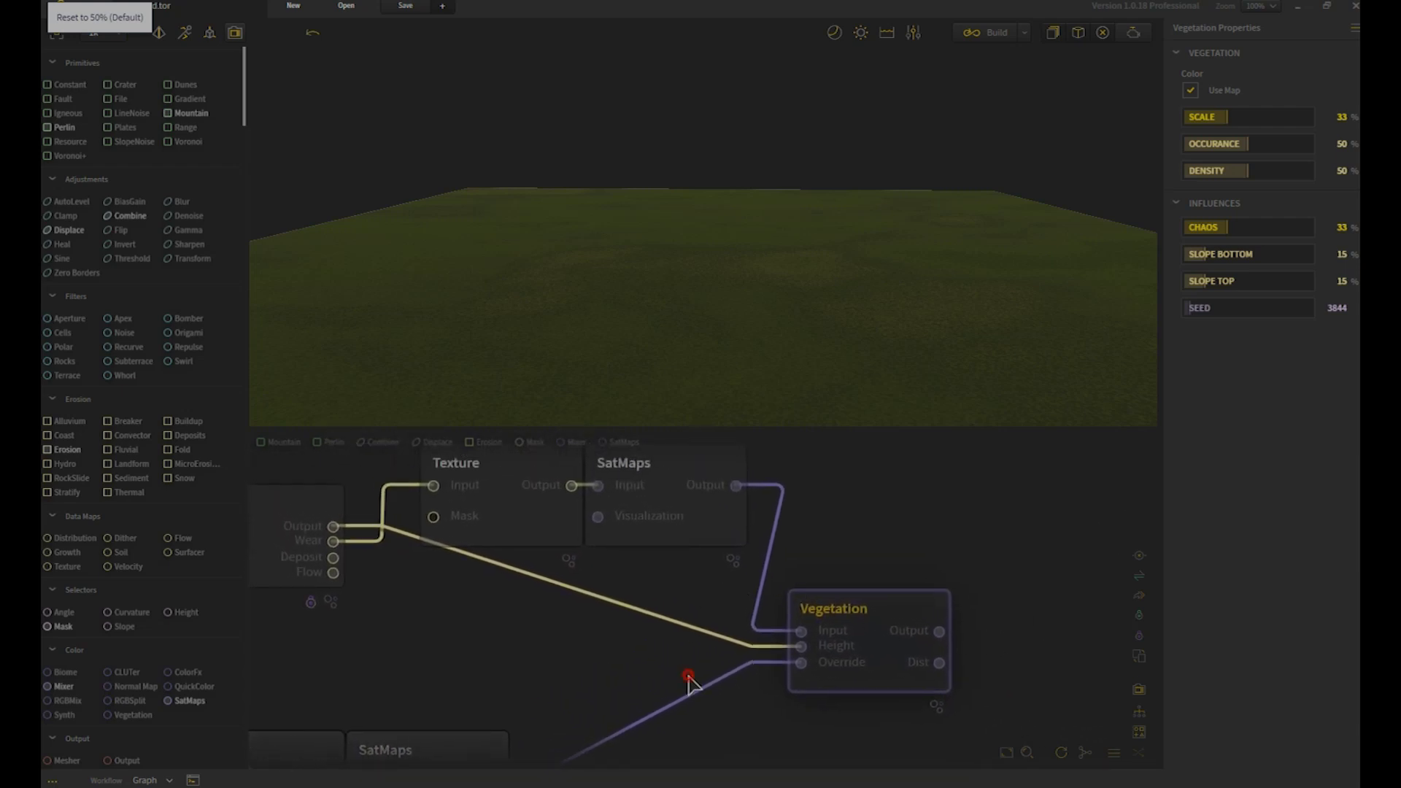
click(873, 635)
click(685, 527)
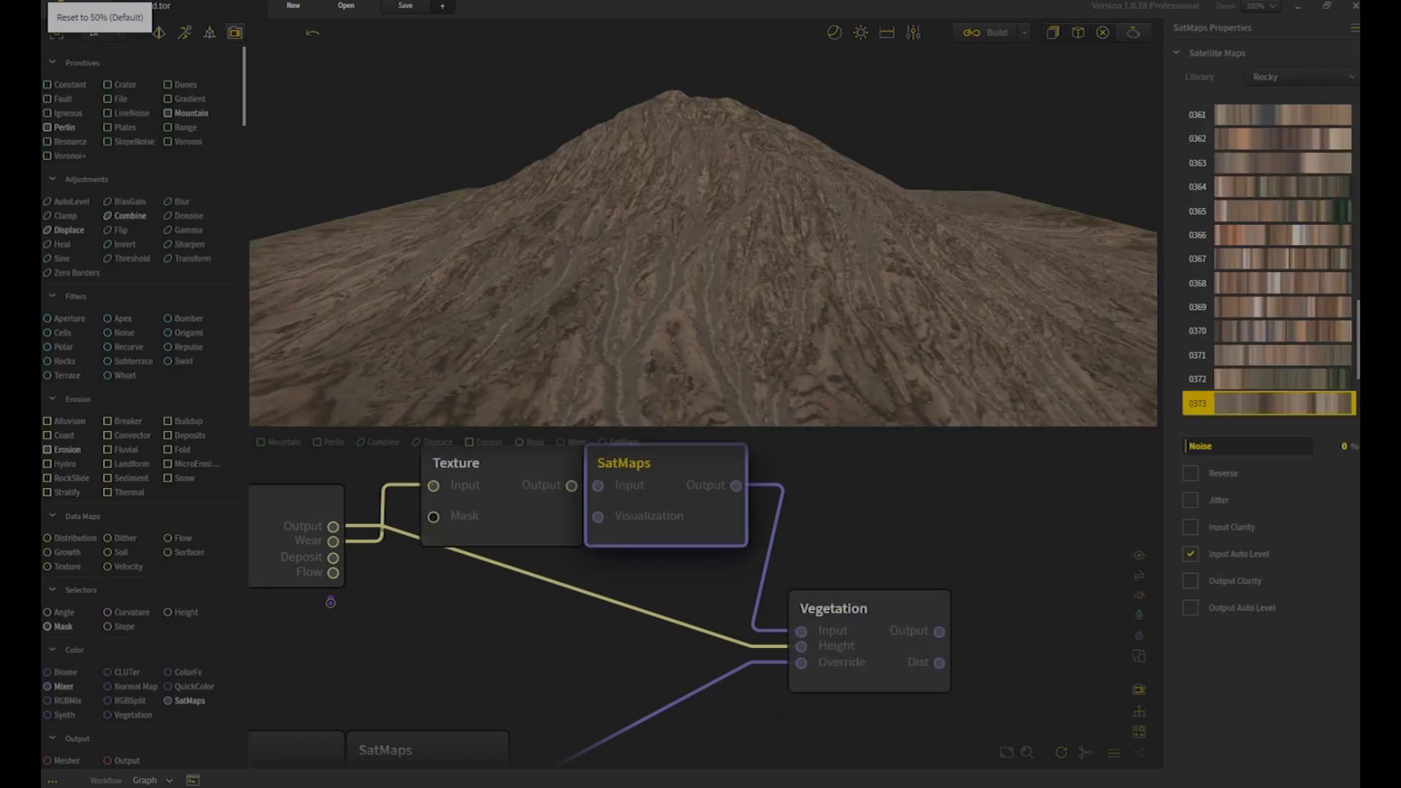
Step: Preview Vegetation and set its Occurrence to 77%, Chaos to 21 and Density to 0%
click(929, 645)
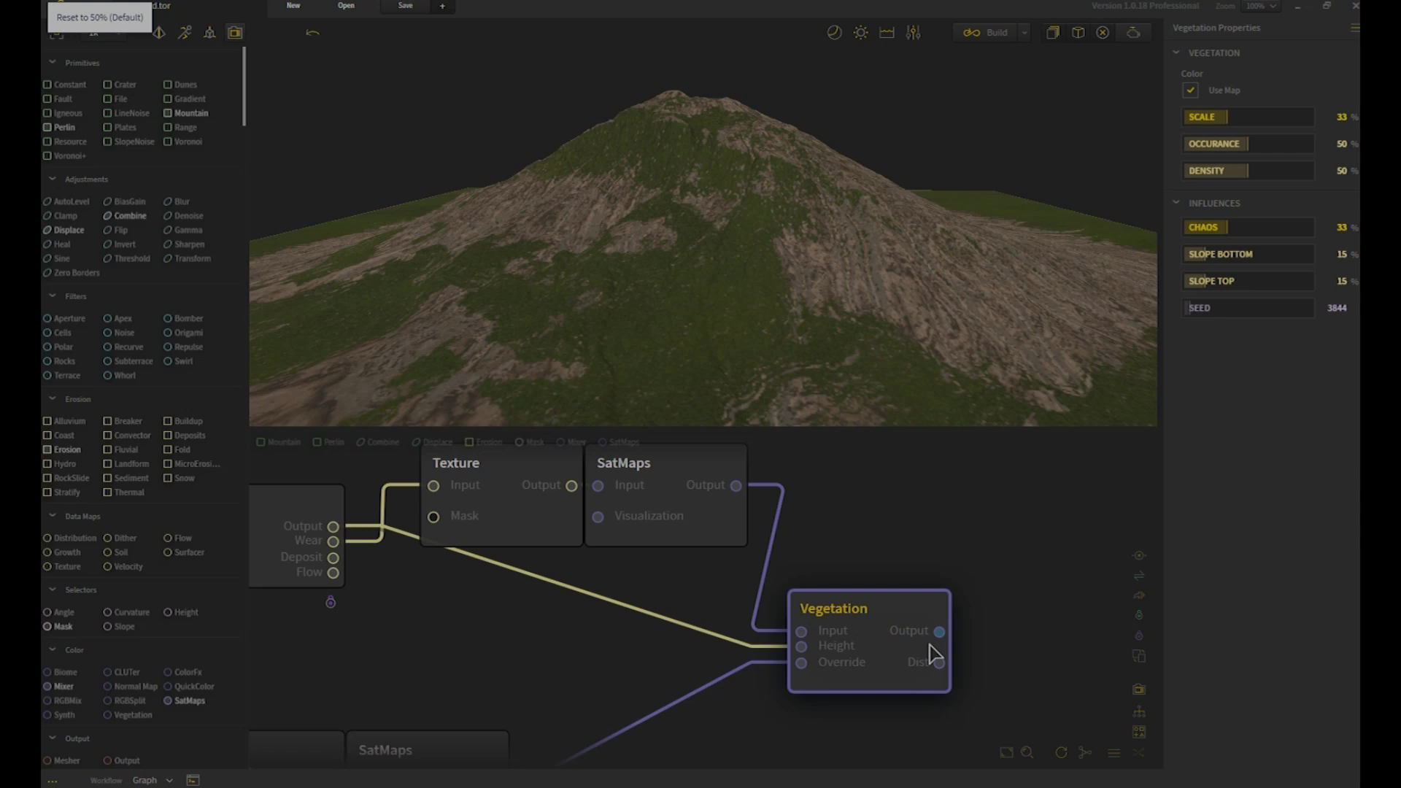
drag(733, 369, 782, 335)
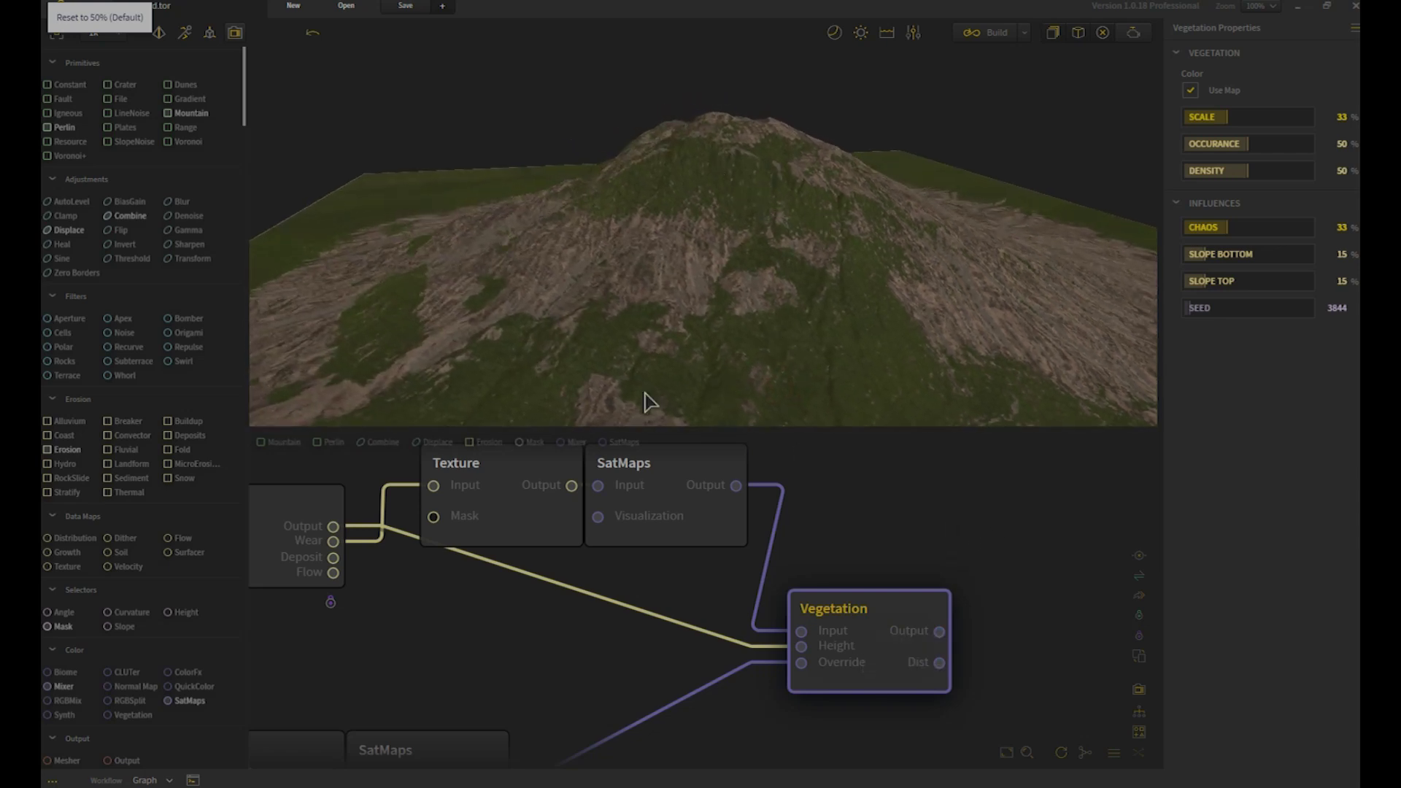
click(1284, 146)
mouse_move(888, 330)
mouse_down()
mouse_move(891, 299)
mouse_move(887, 373)
mouse_up()
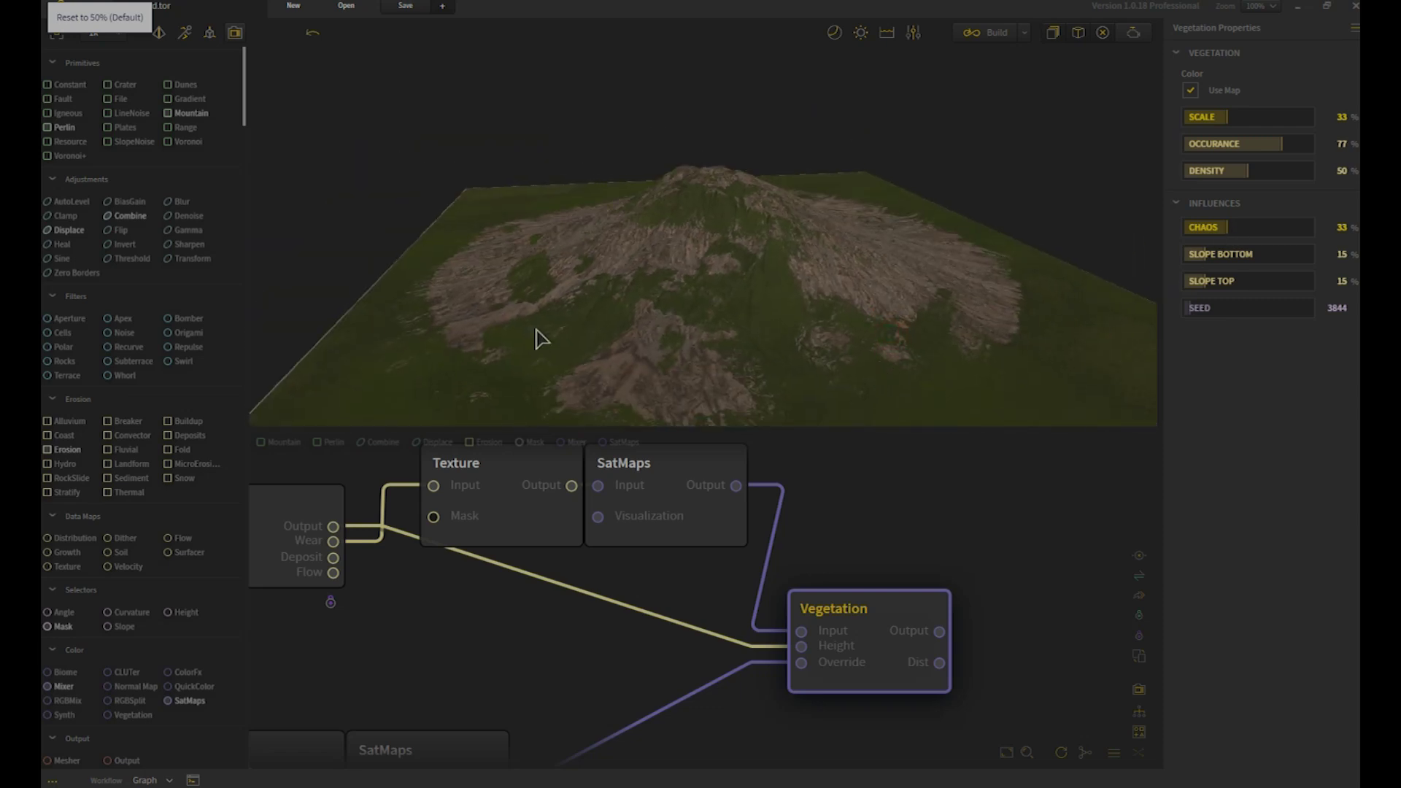
drag(509, 396, 657, 354)
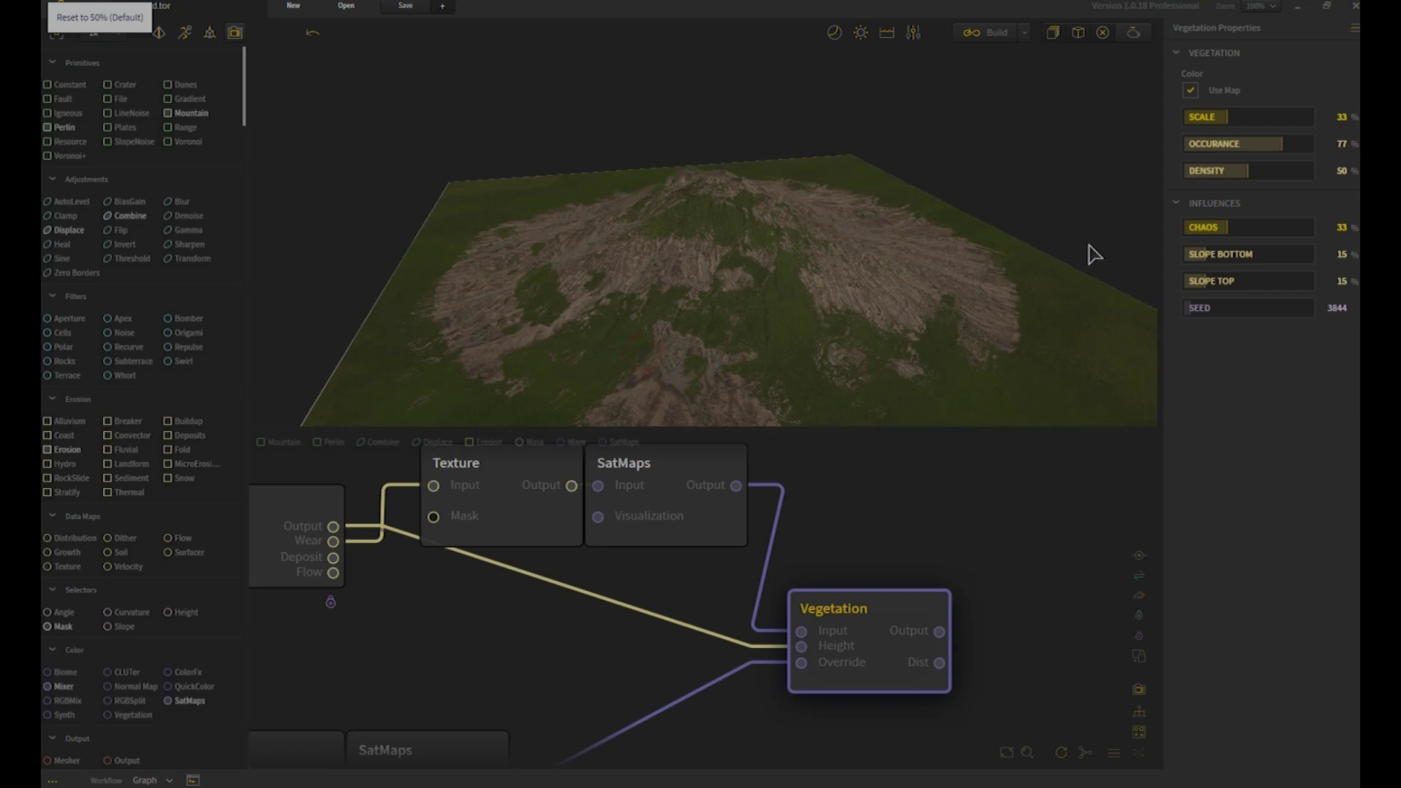
click(1213, 231)
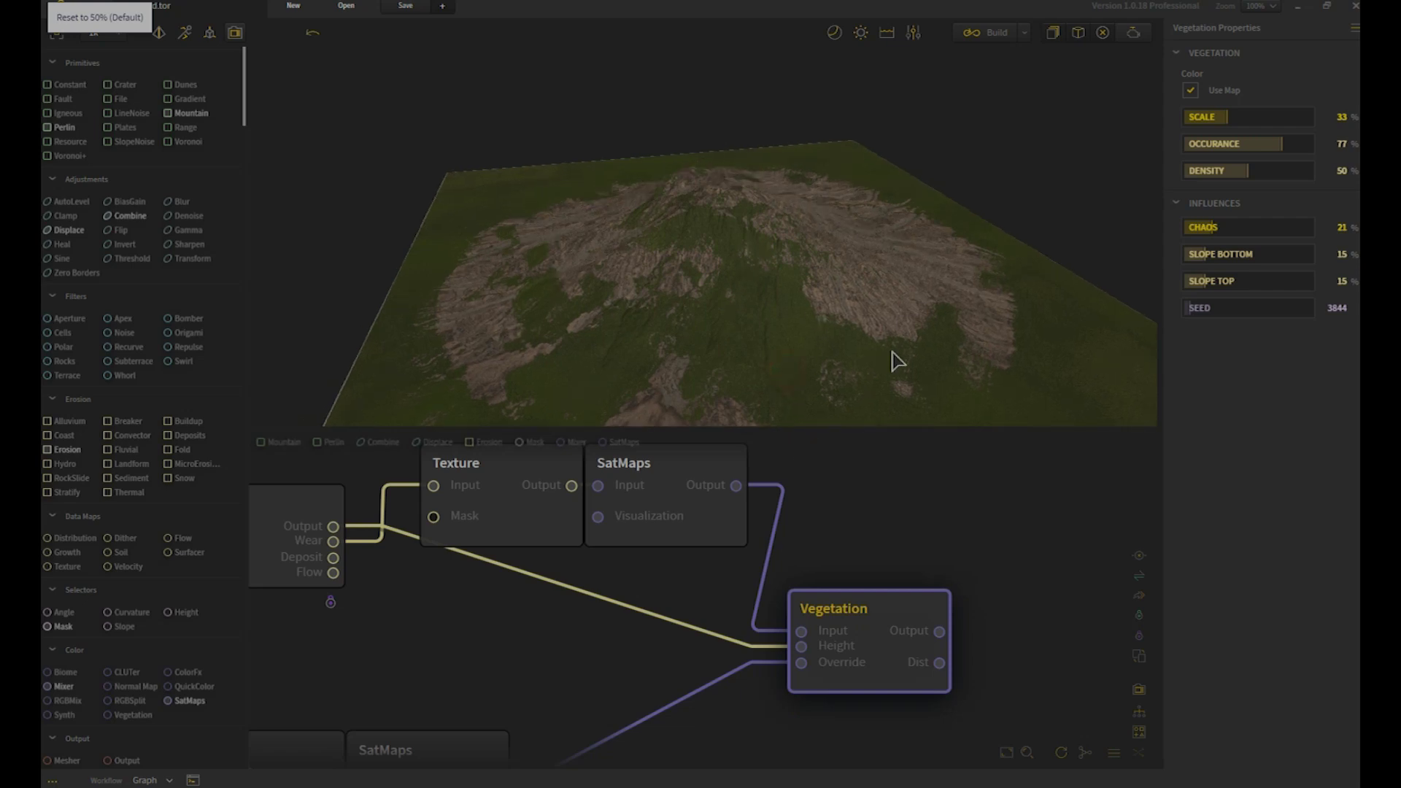
drag(939, 339, 967, 353)
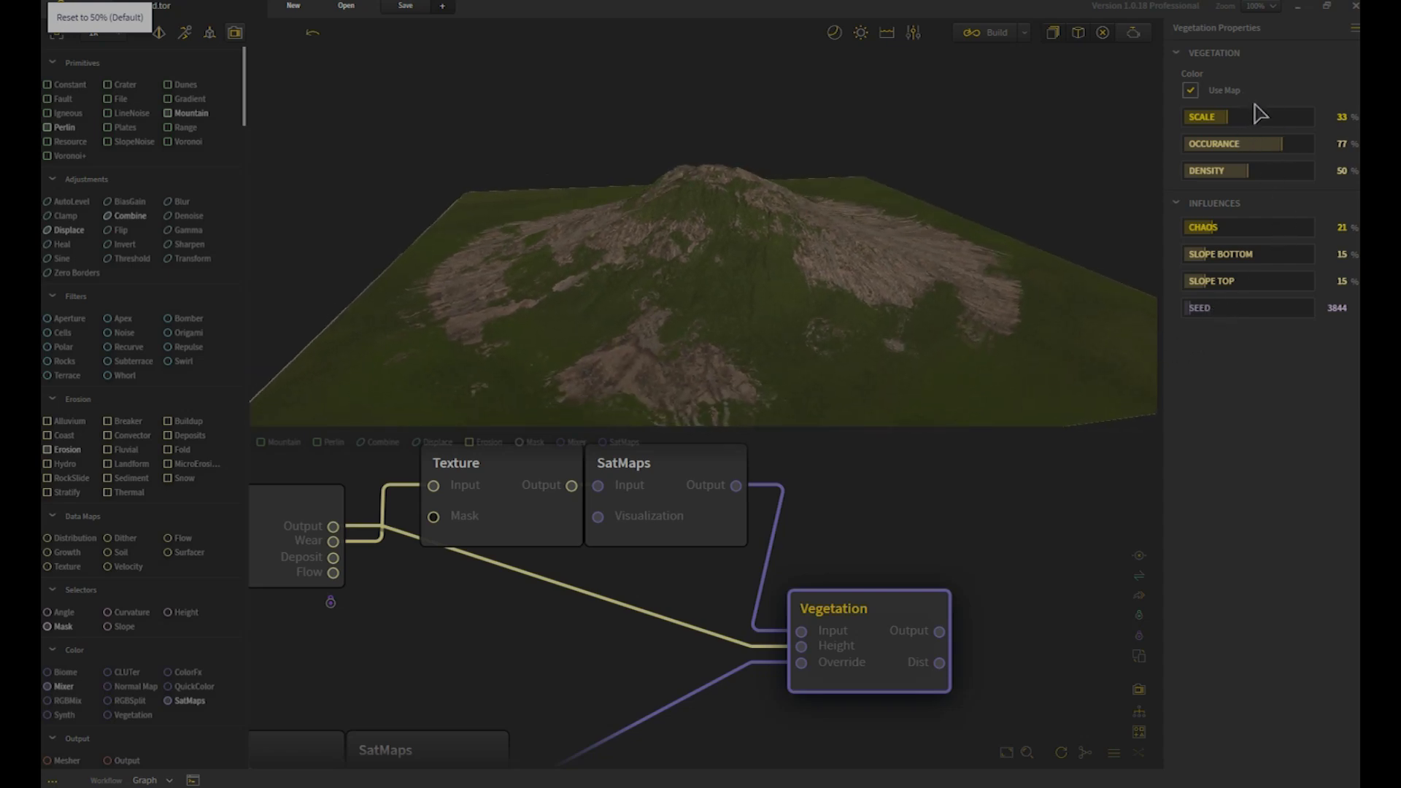
drag(881, 341, 901, 304)
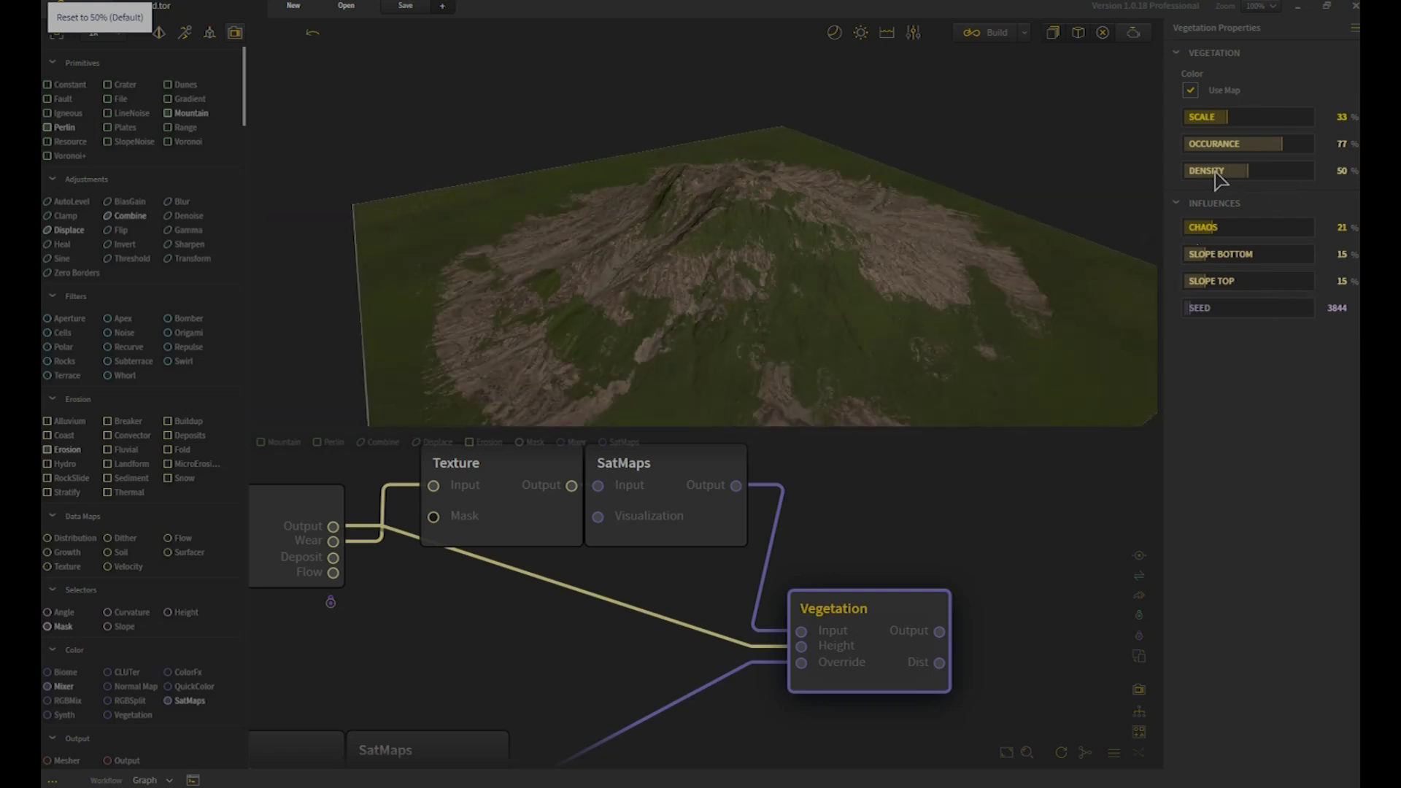
drag(1248, 169, 1007, 194)
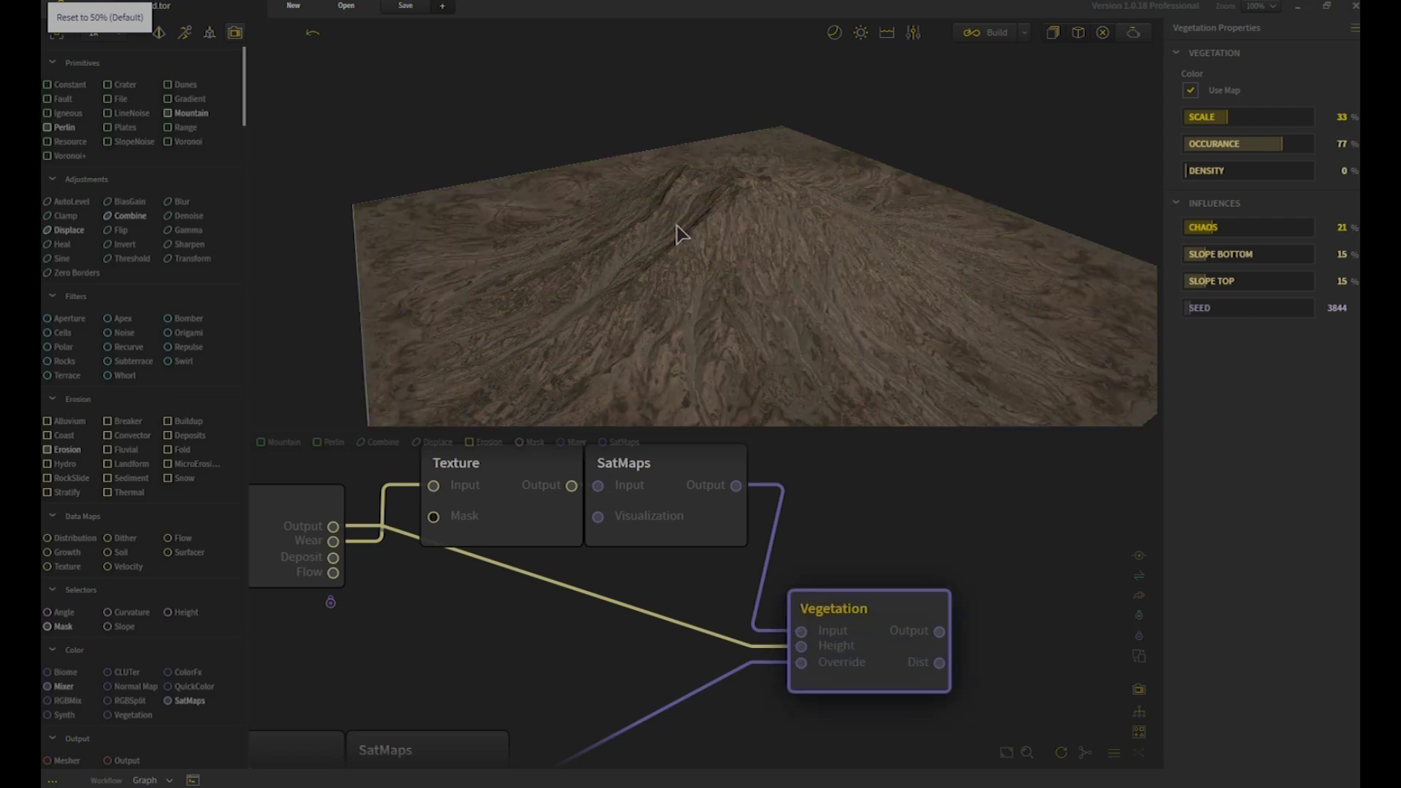
Step: Step the vegetation Density up to 1% and inspect the bare mountain closely
right_click(1223, 179)
click(1111, 202)
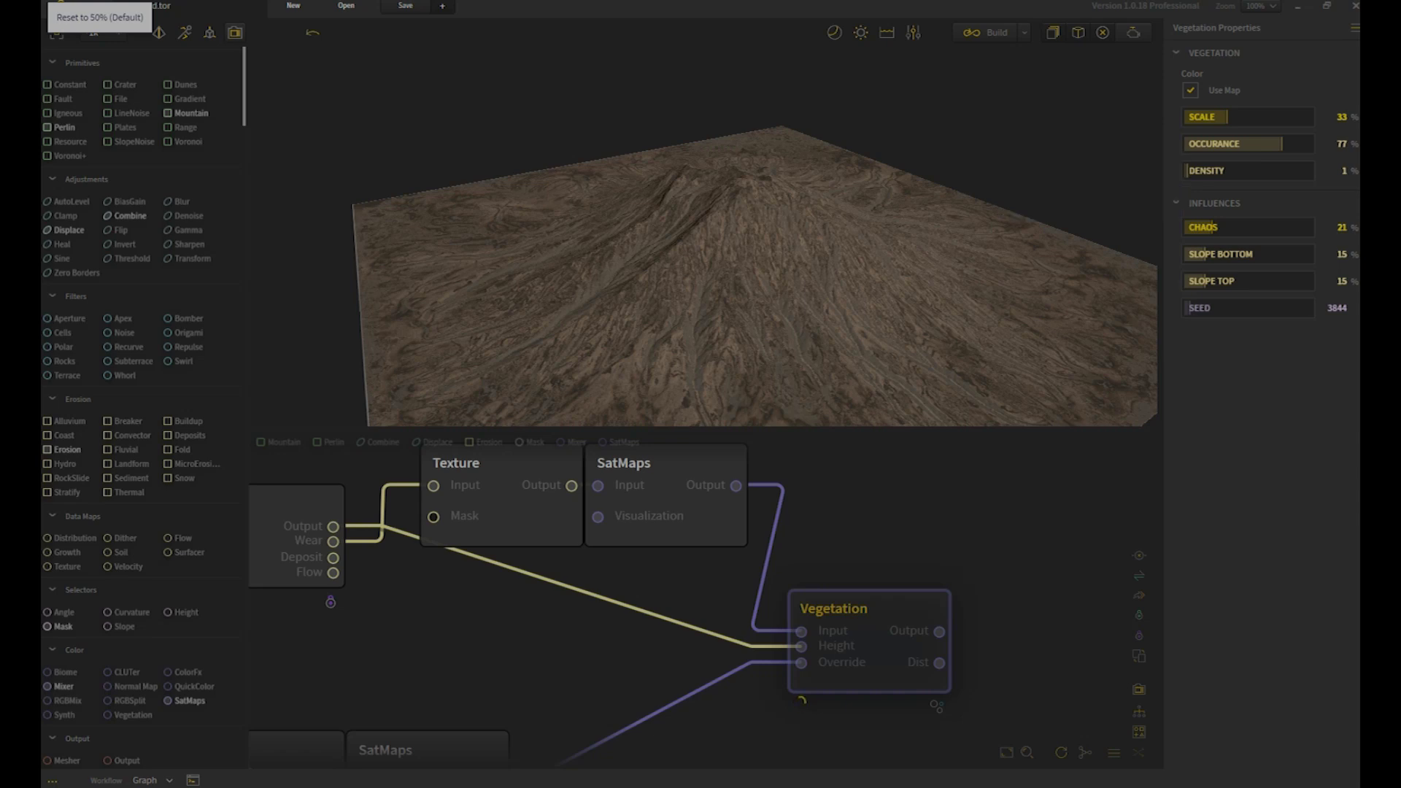
drag(956, 301, 953, 375)
scroll(676, 408, up, 2)
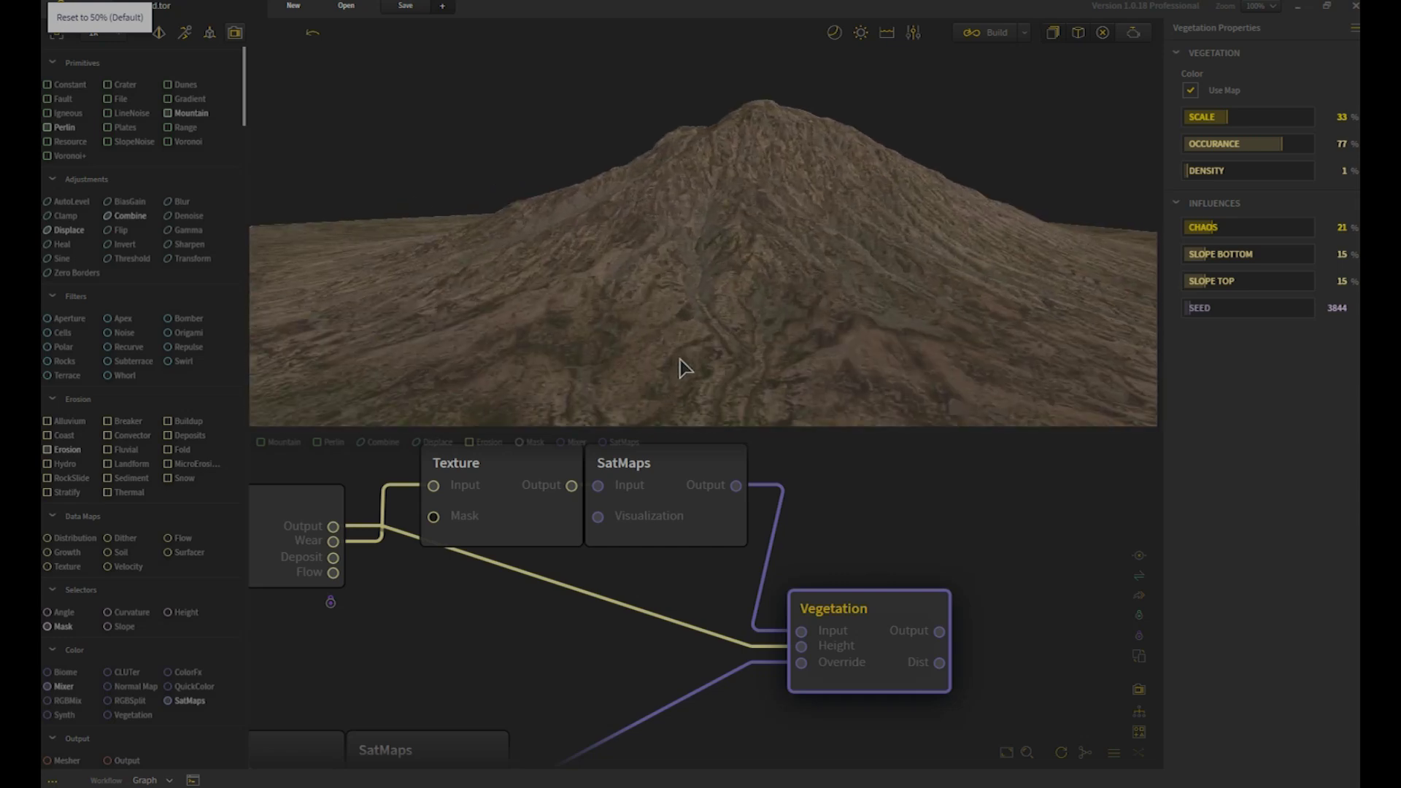
drag(682, 366, 663, 394)
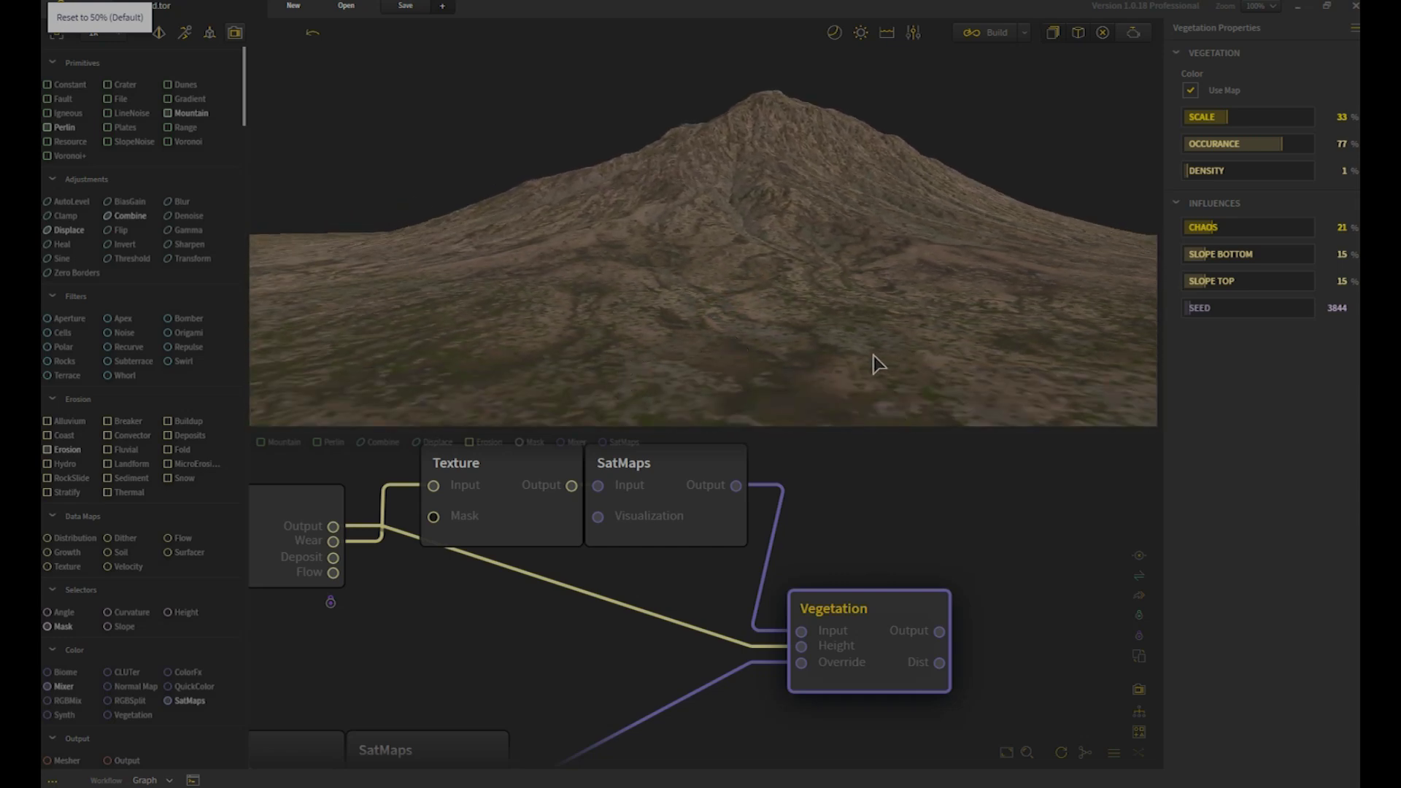
drag(940, 322, 857, 356)
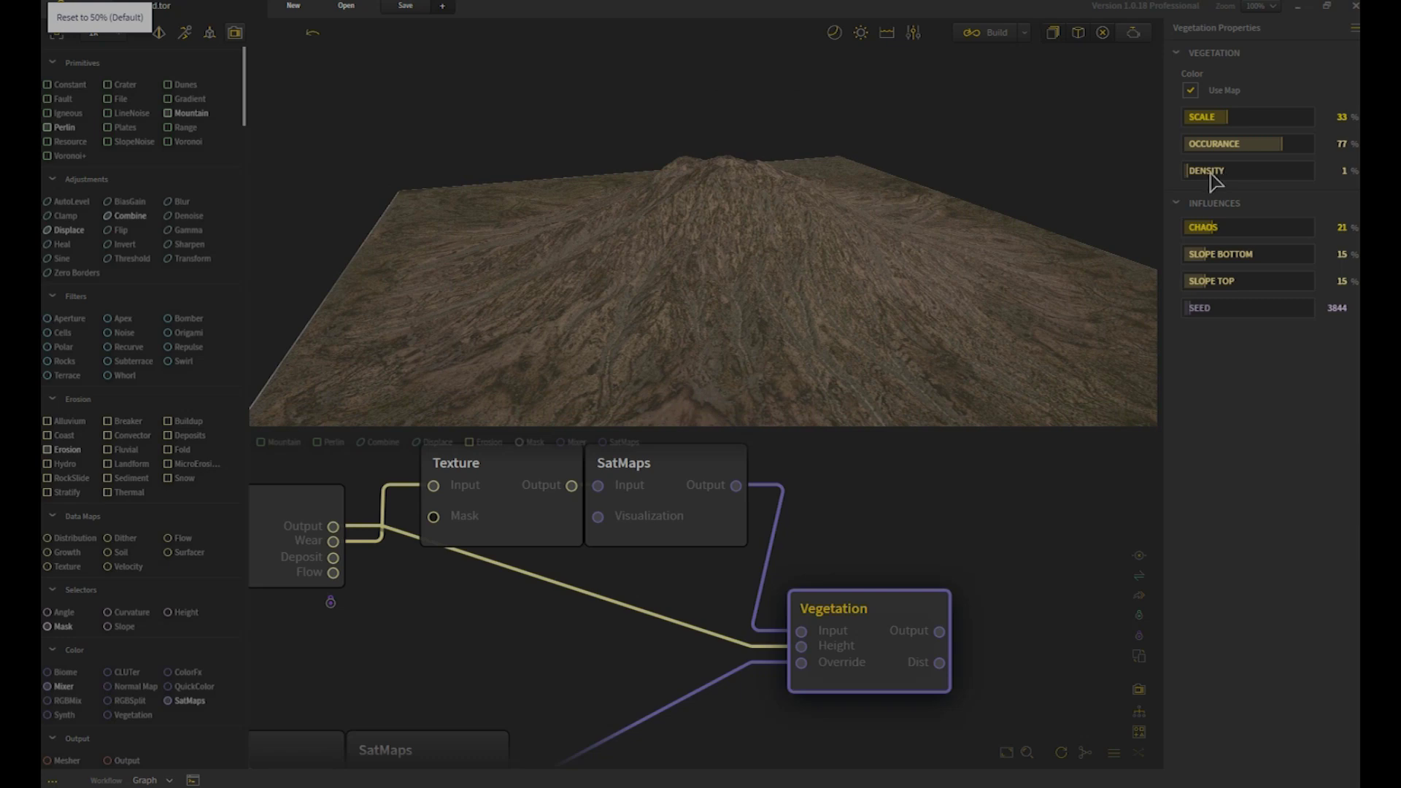
drag(846, 372, 801, 353)
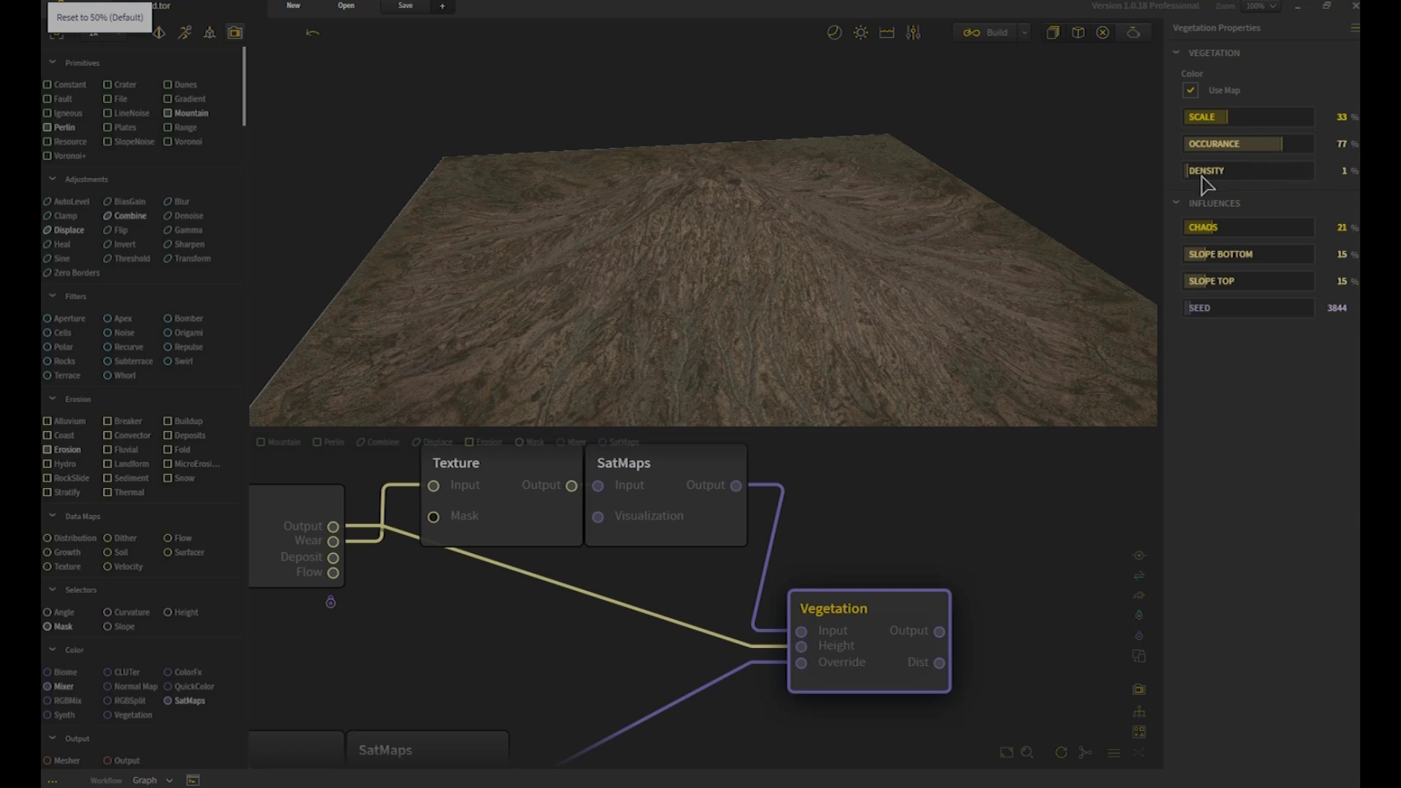
Step: Raise vegetation Density to 3% and lower Occurance from 77% to 21%
right_click(1236, 170)
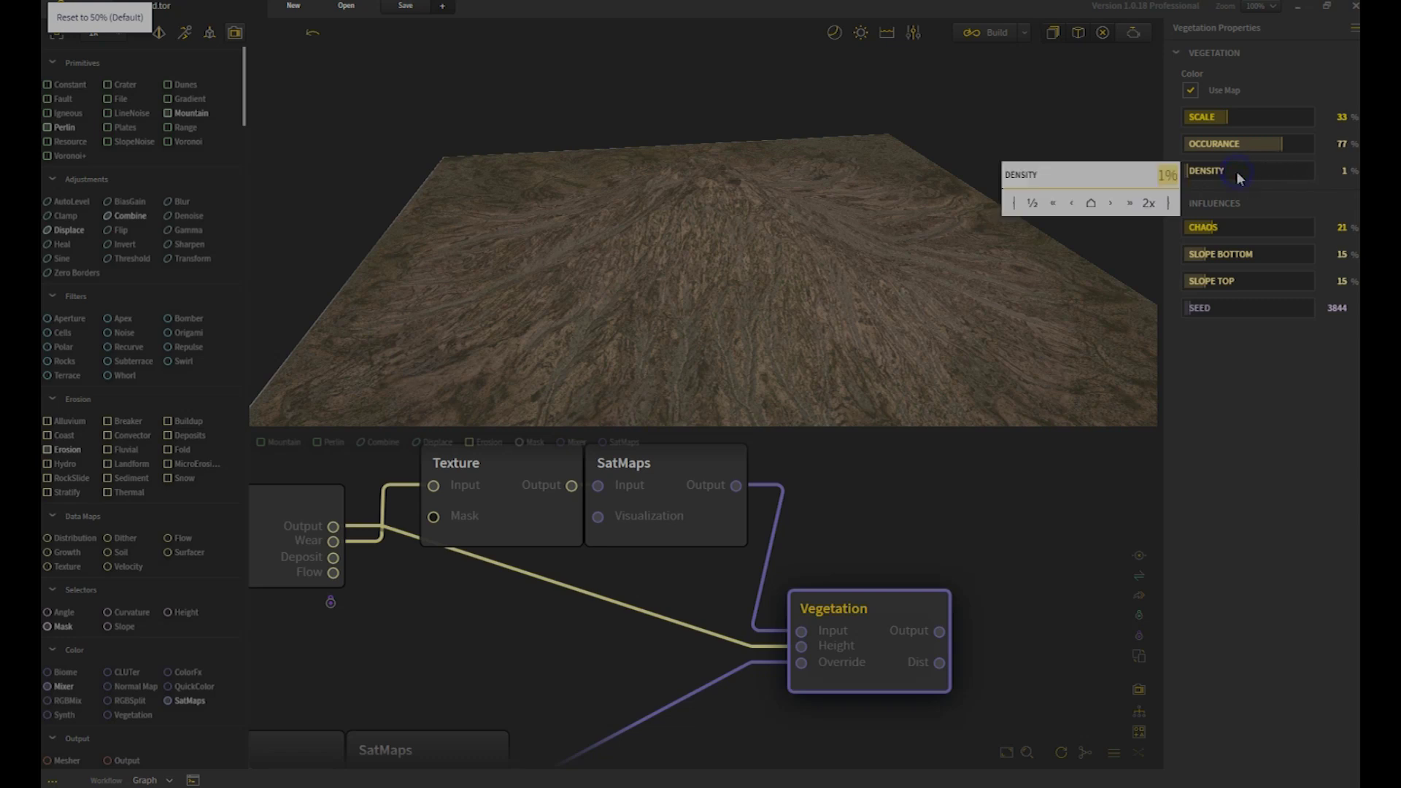
click(1108, 203)
click(1108, 203)
click(1108, 204)
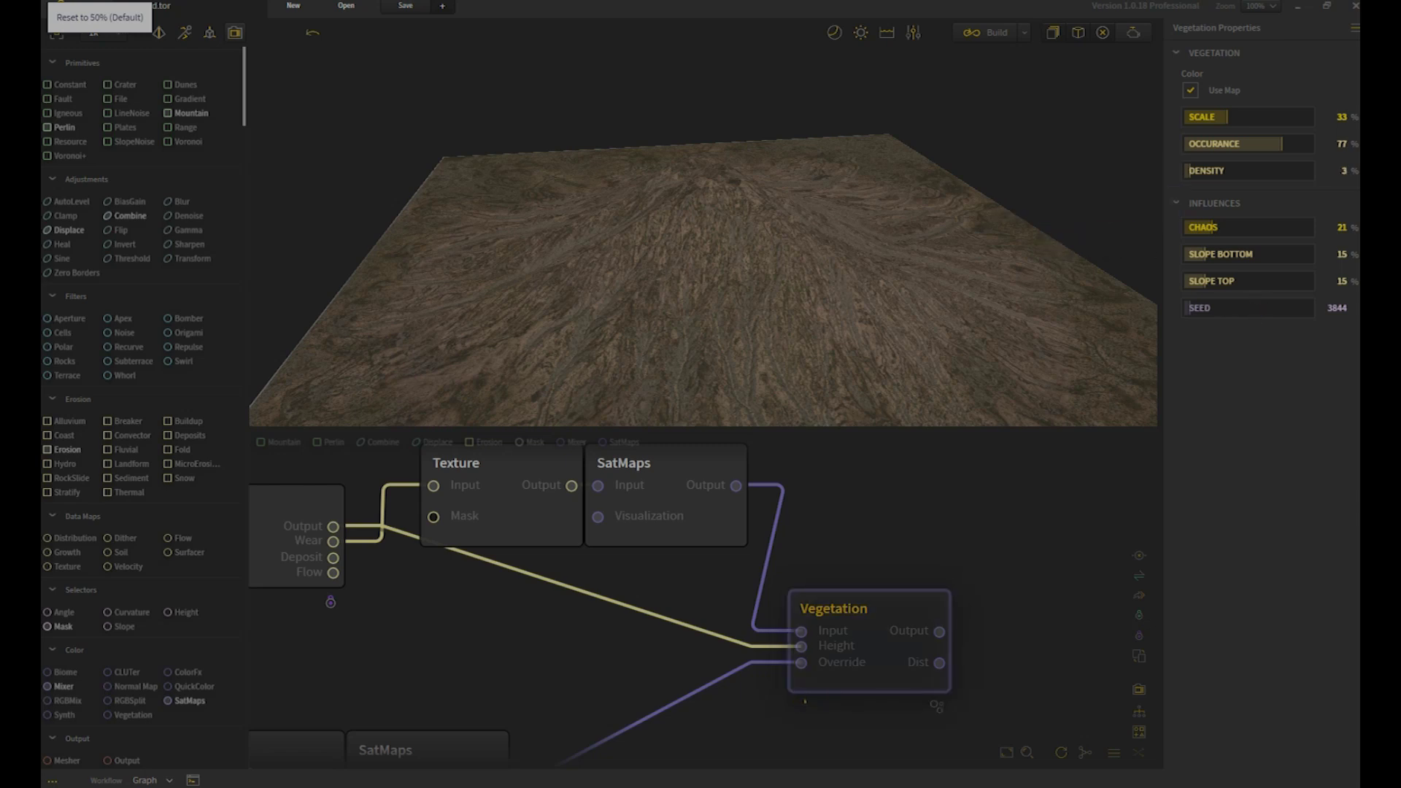
mouse_move(819, 281)
mouse_down()
mouse_move(817, 345)
mouse_move(790, 304)
mouse_move(822, 265)
mouse_up()
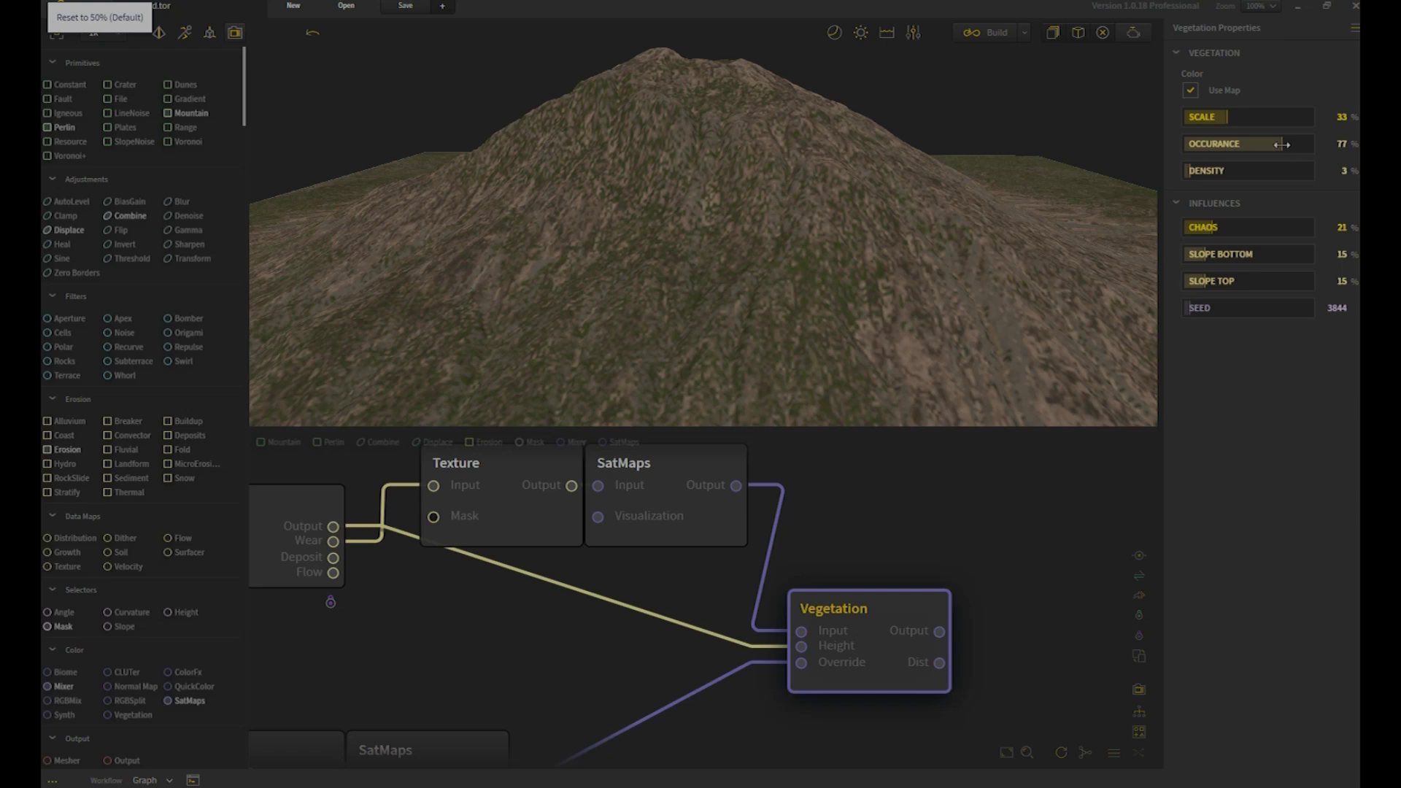
drag(1282, 144, 1193, 145)
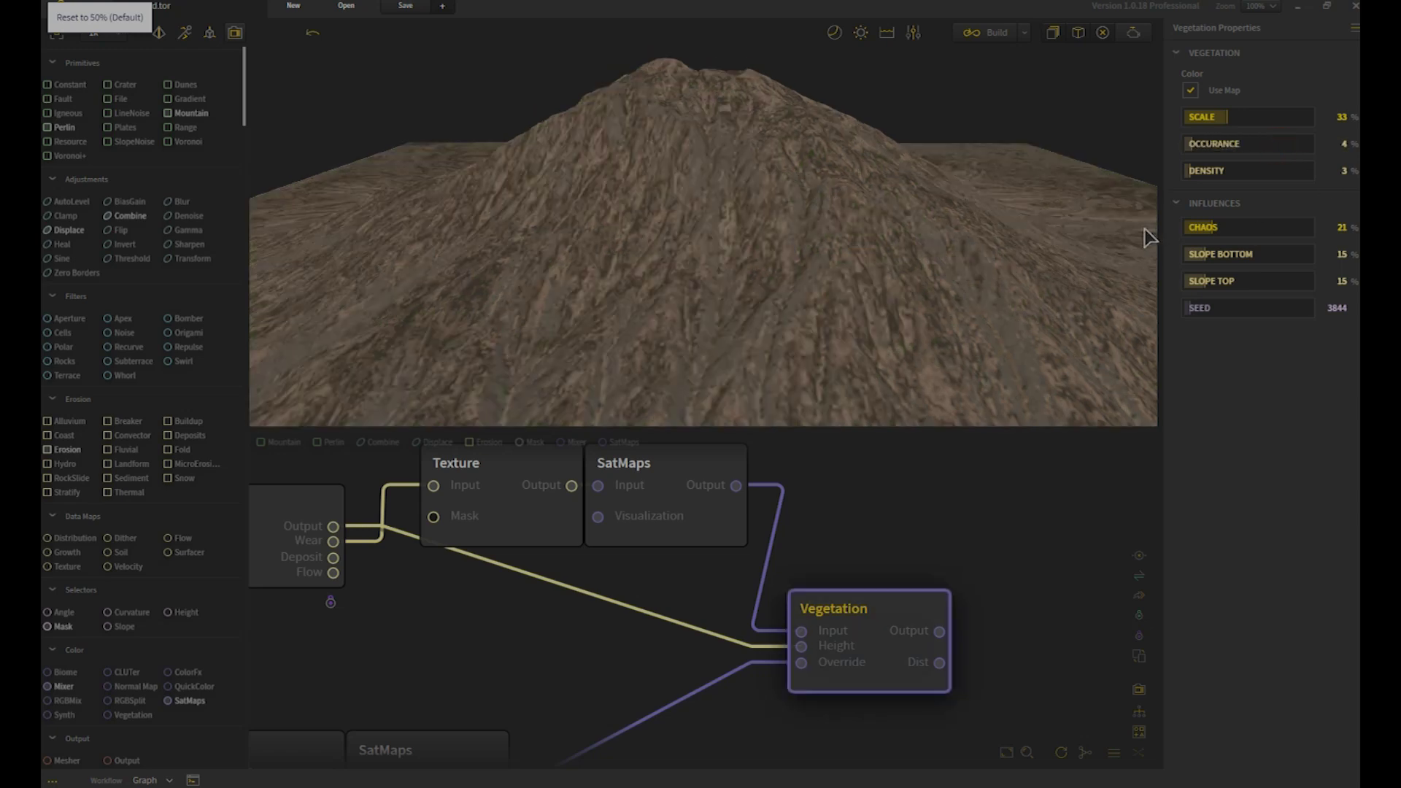
click(1211, 145)
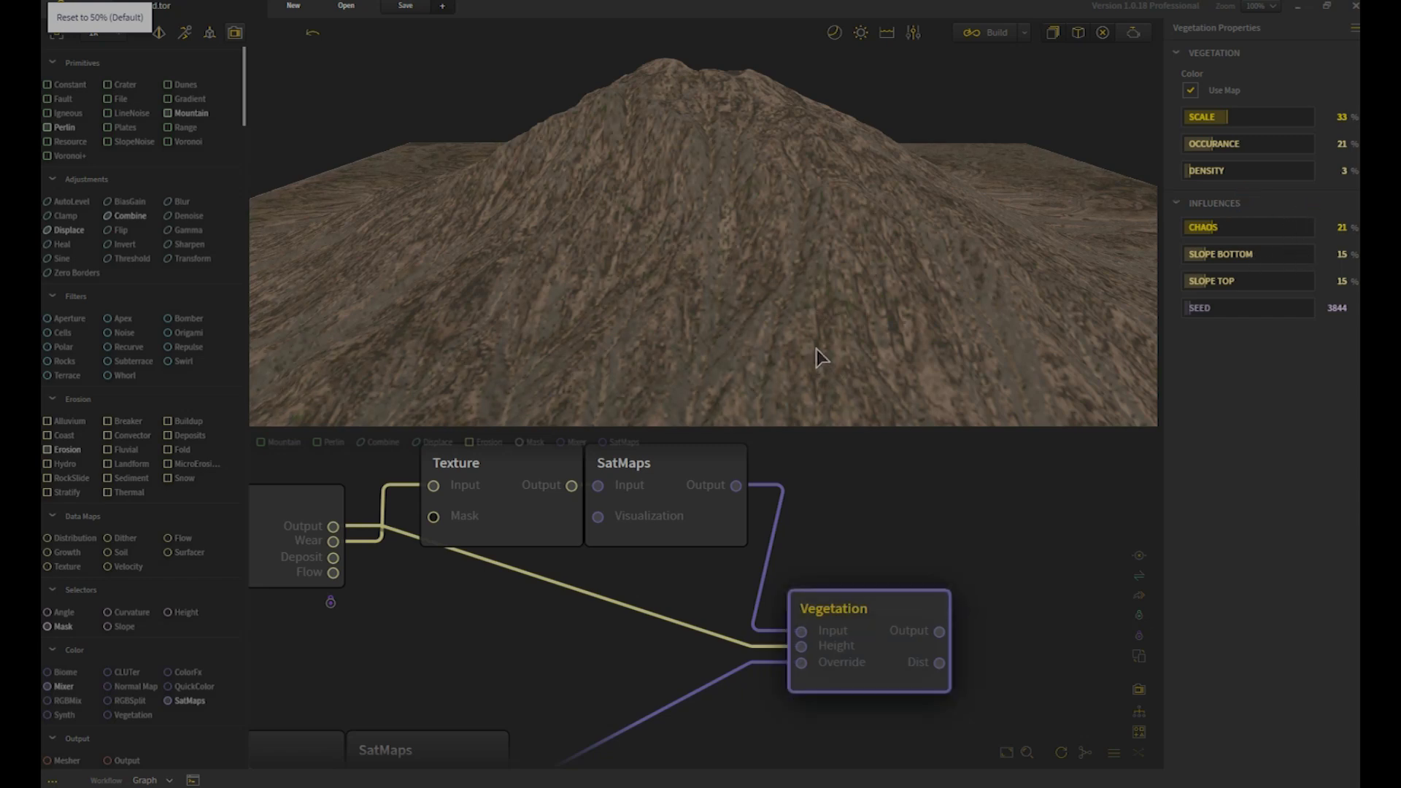
mouse_move(736, 341)
mouse_down()
mouse_move(750, 350)
mouse_move(829, 281)
mouse_move(813, 260)
mouse_move(729, 389)
mouse_up()
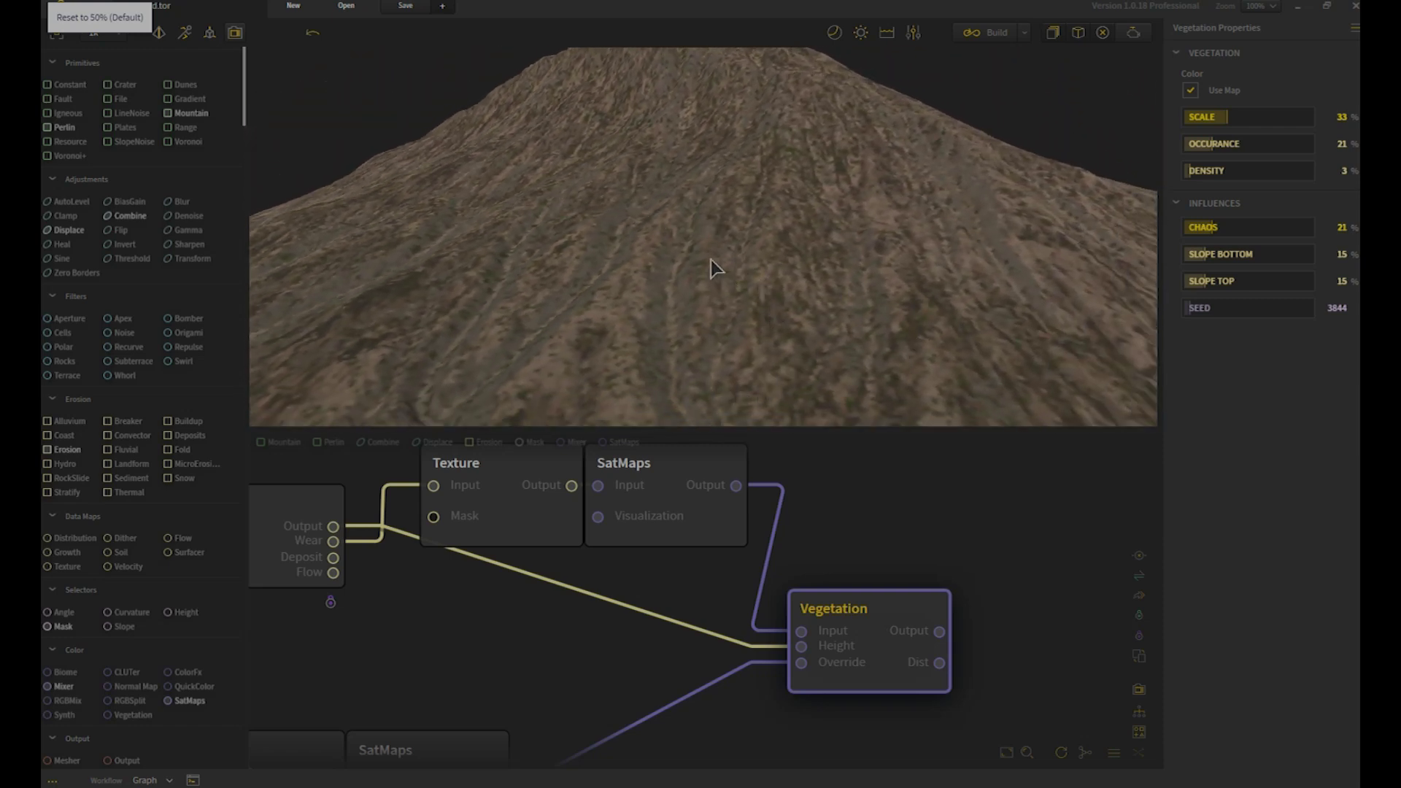
Step: Add QuickColor and Constant (Height 25%) nodes, with the Constant feeding QuickColor
middle_drag(666, 594, 750, 588)
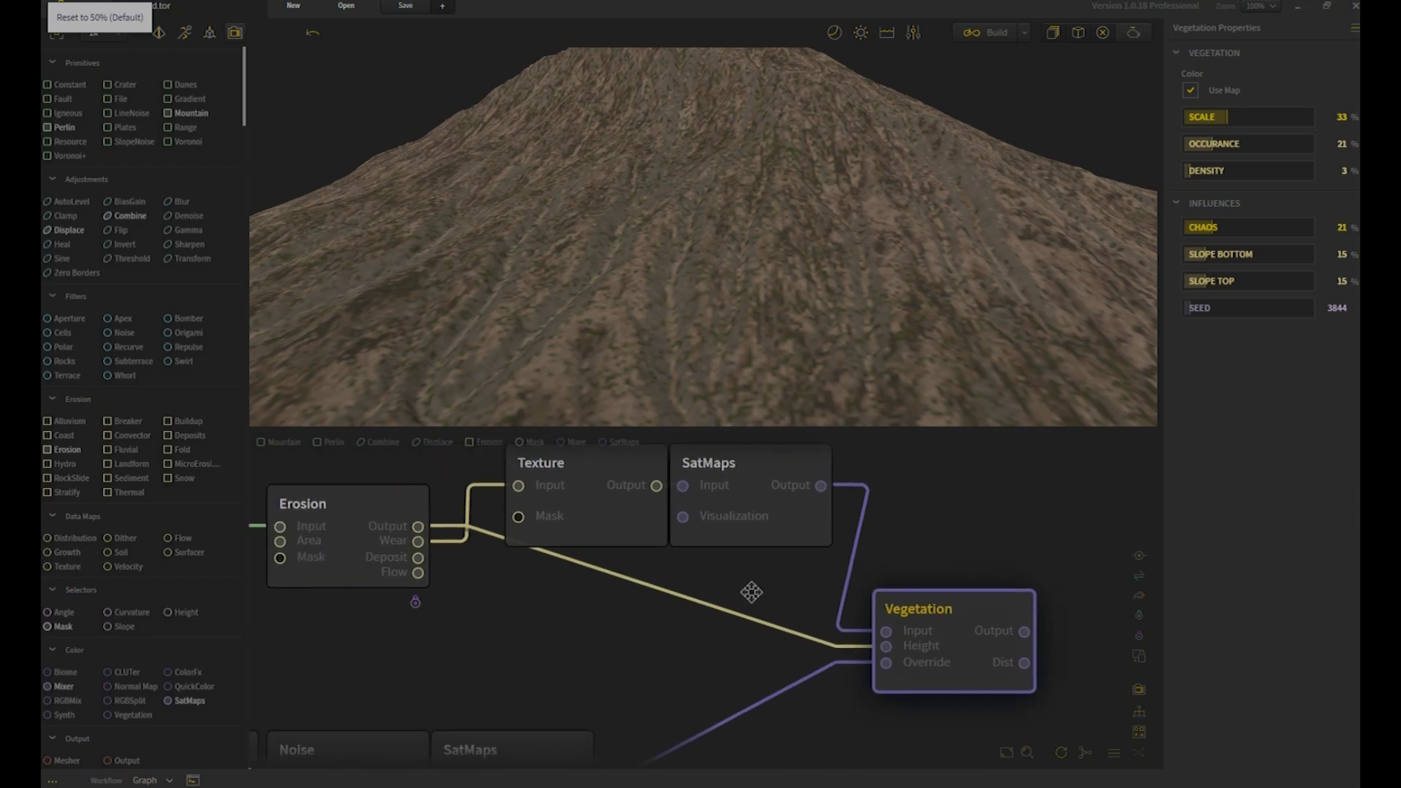
scroll(759, 600, down, 4)
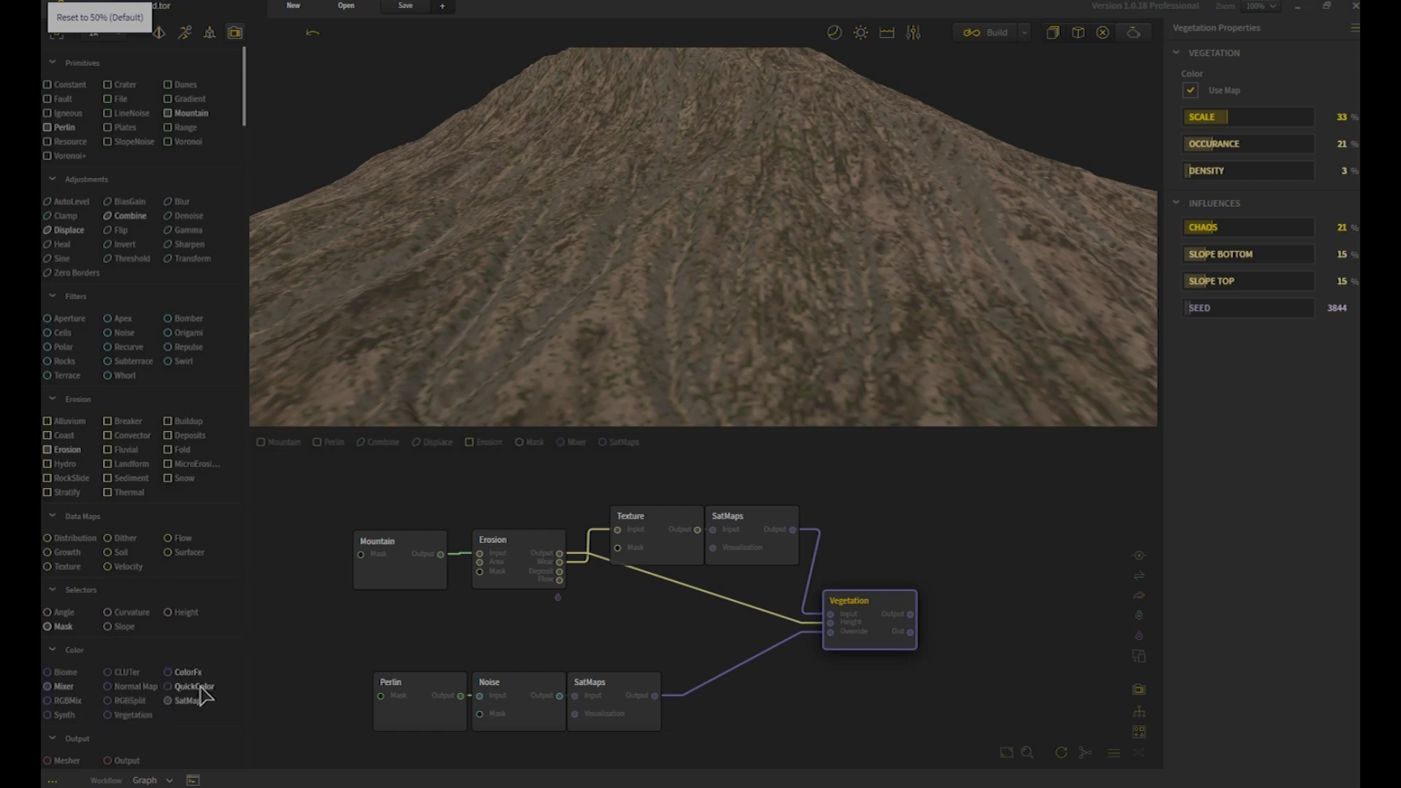
drag(194, 686, 626, 607)
drag(764, 682, 765, 683)
drag(70, 84, 539, 625)
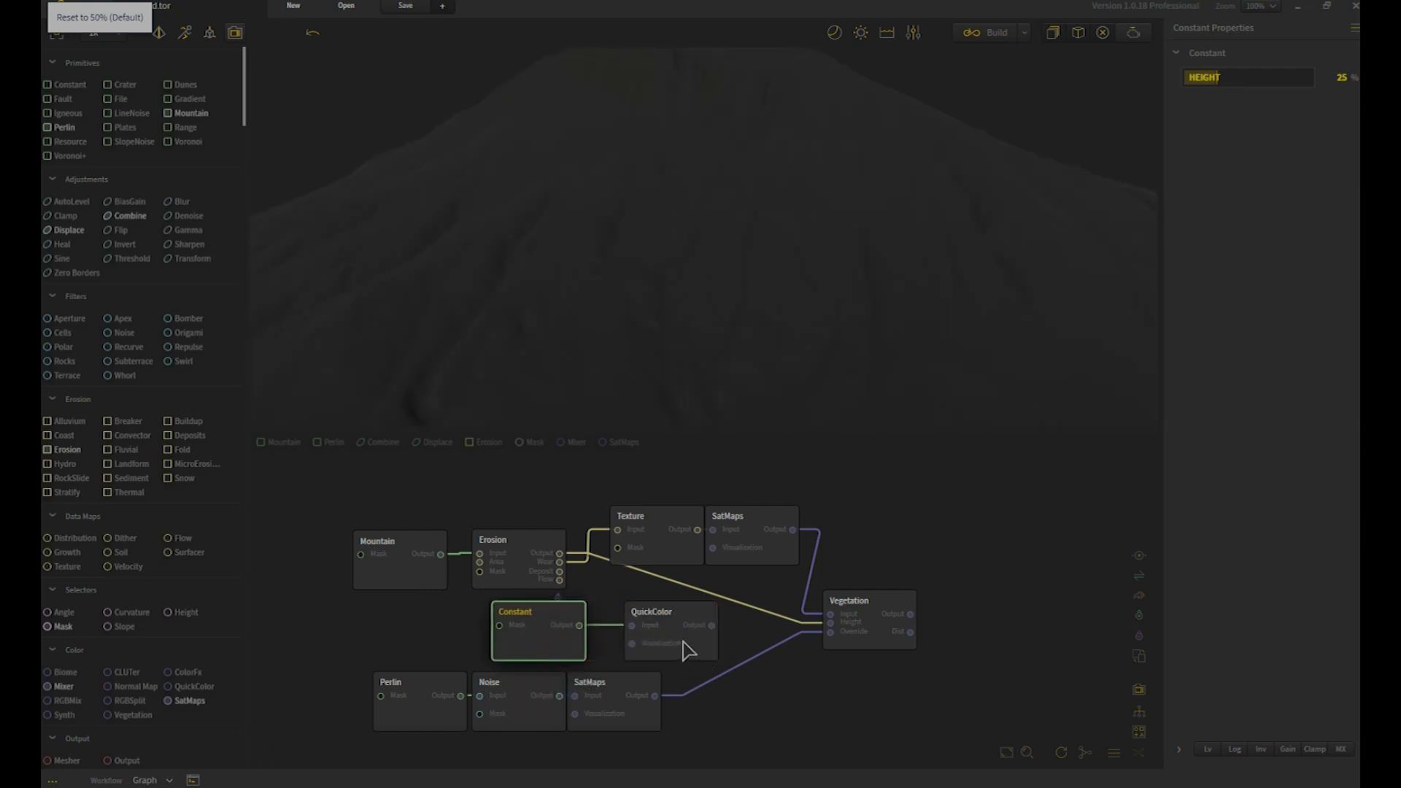
Step: Set the QuickColor node's colour to dark blue and preview it
click(703, 643)
click(1312, 81)
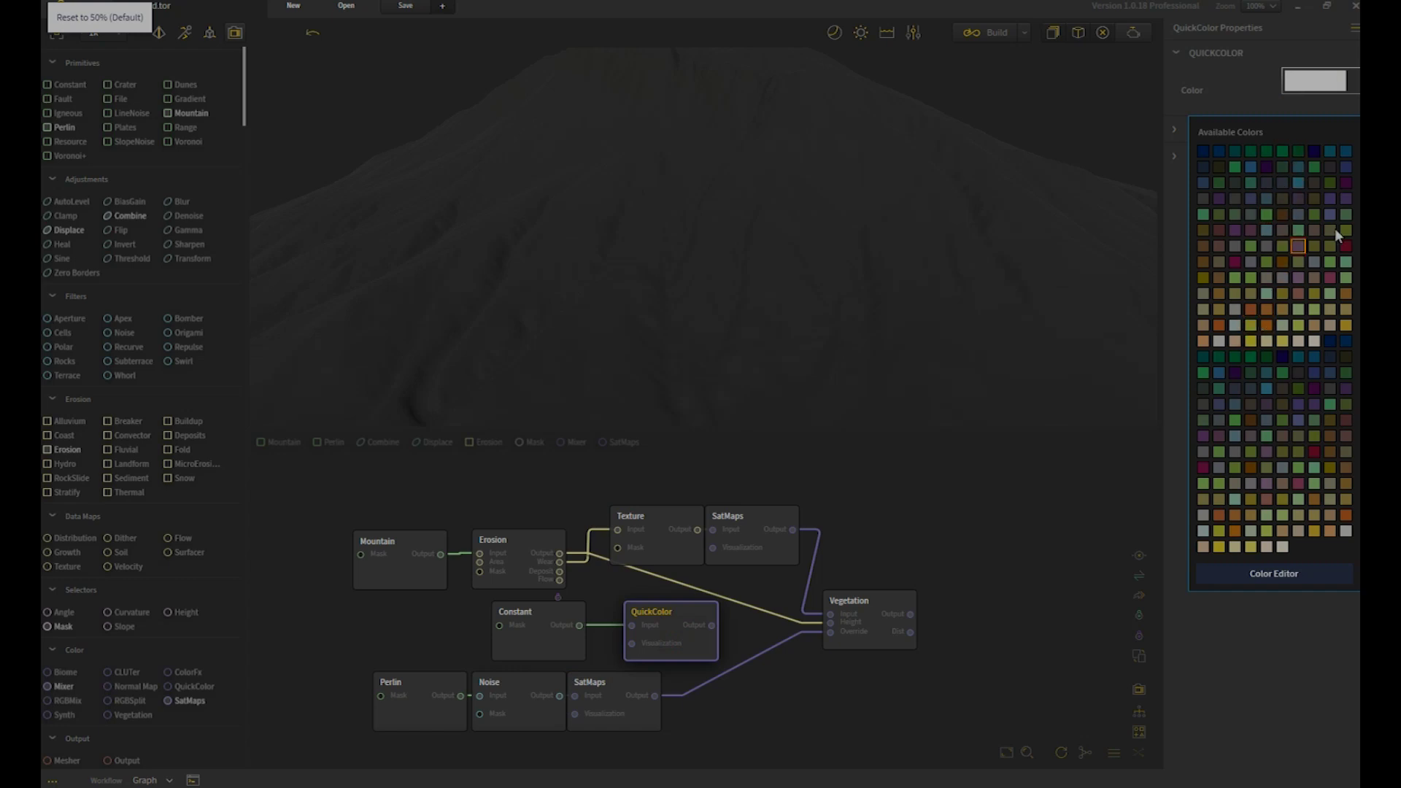
click(1345, 152)
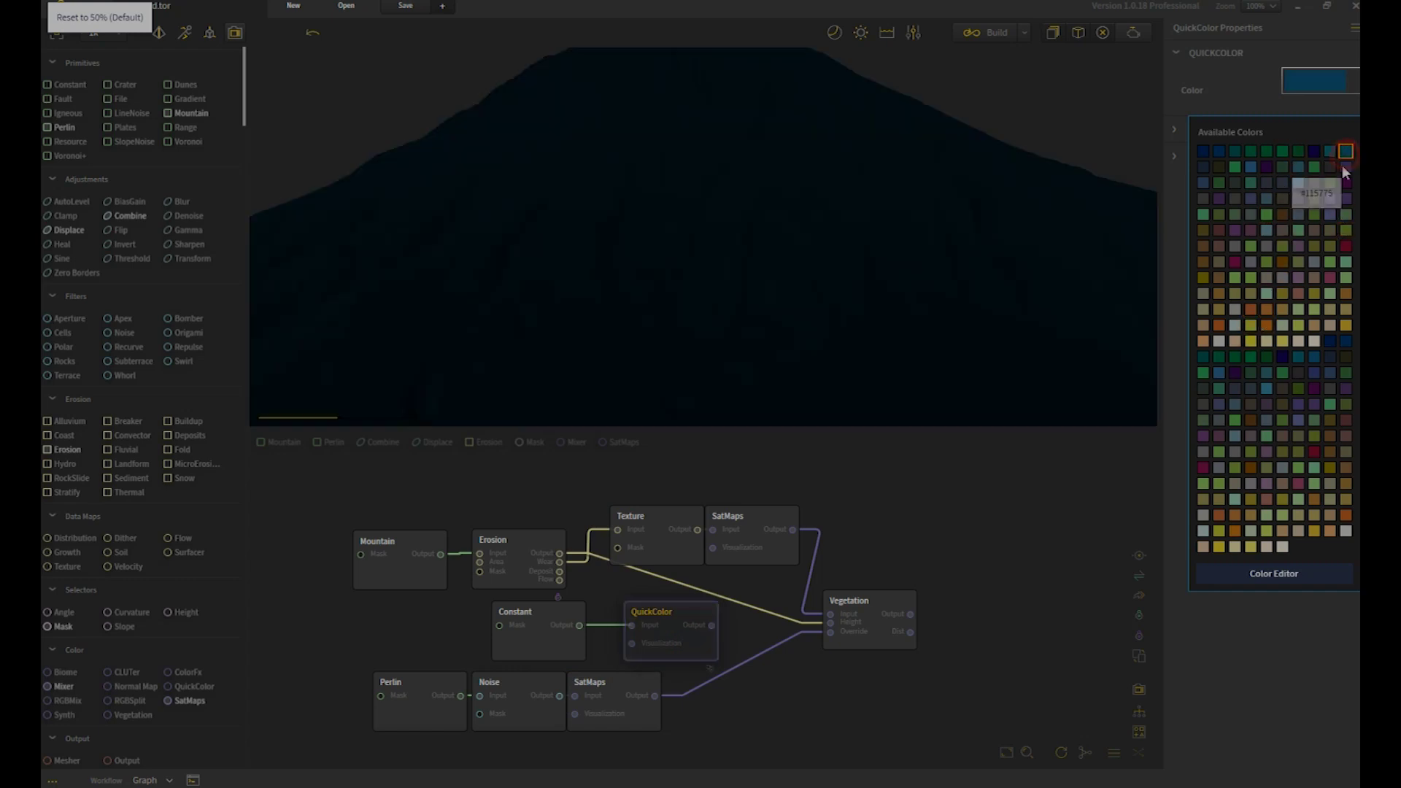
click(683, 640)
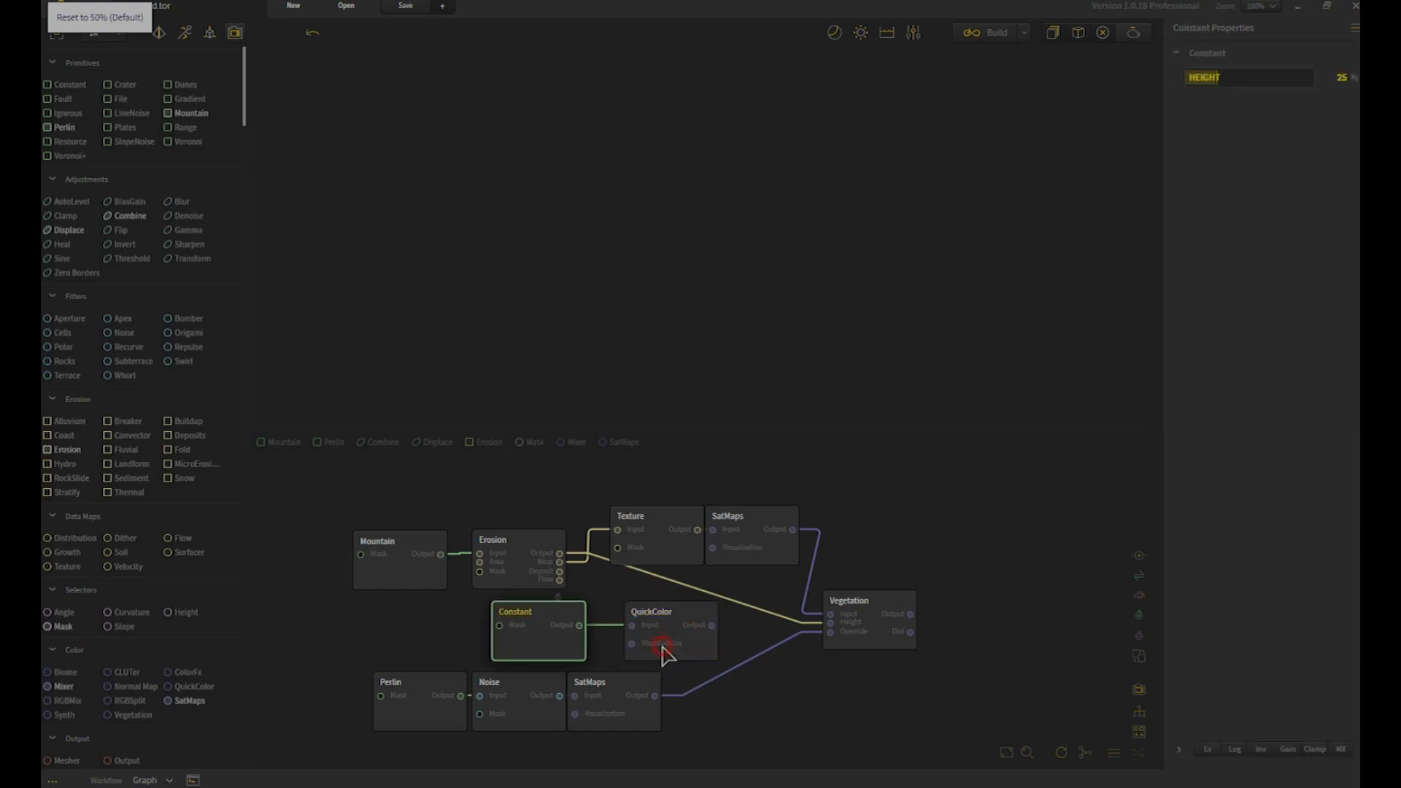
click(662, 646)
drag(890, 290, 900, 256)
Step: Raise the Constant height to 100% and wire QuickColor's output into the Vegetation node
click(560, 635)
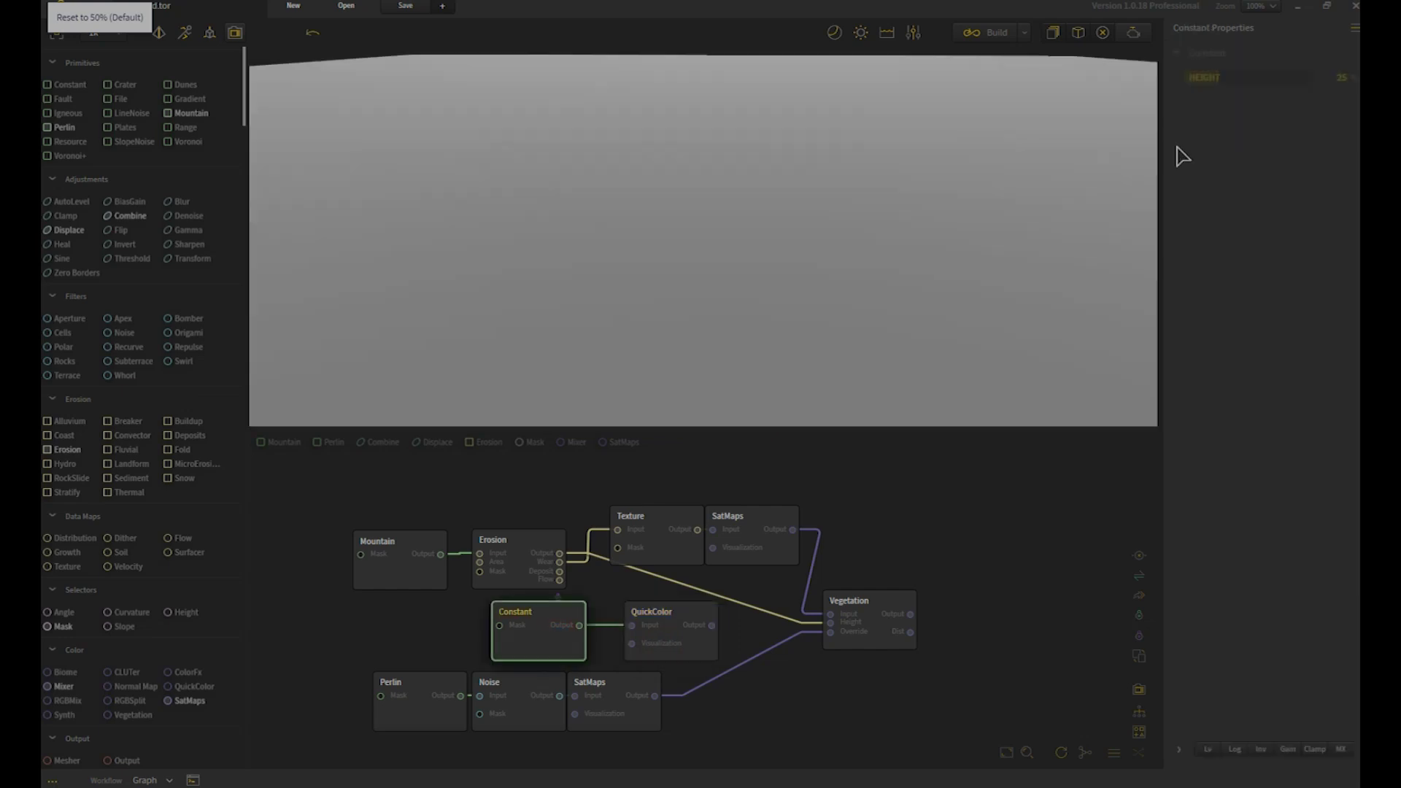
drag(1345, 86, 1357, 86)
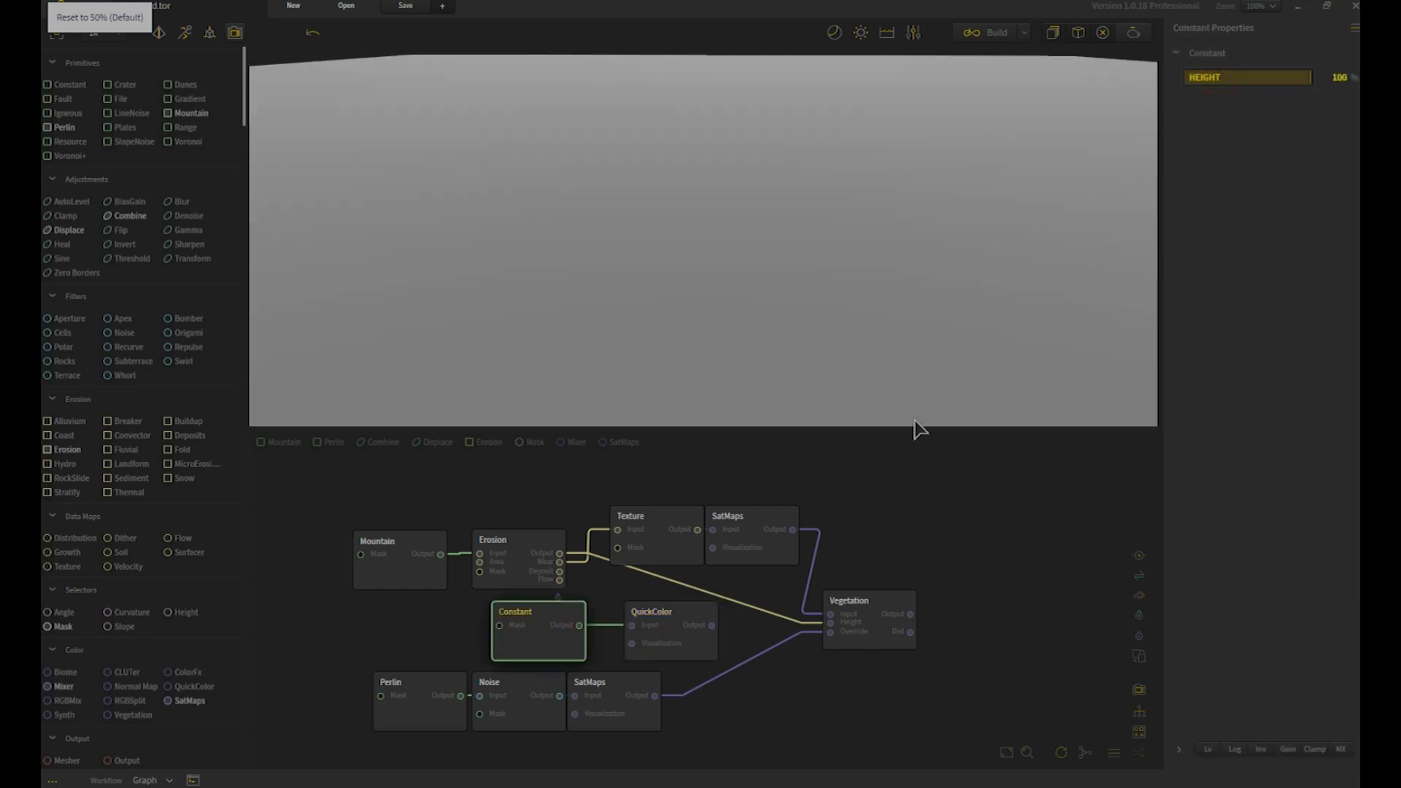
click(670, 632)
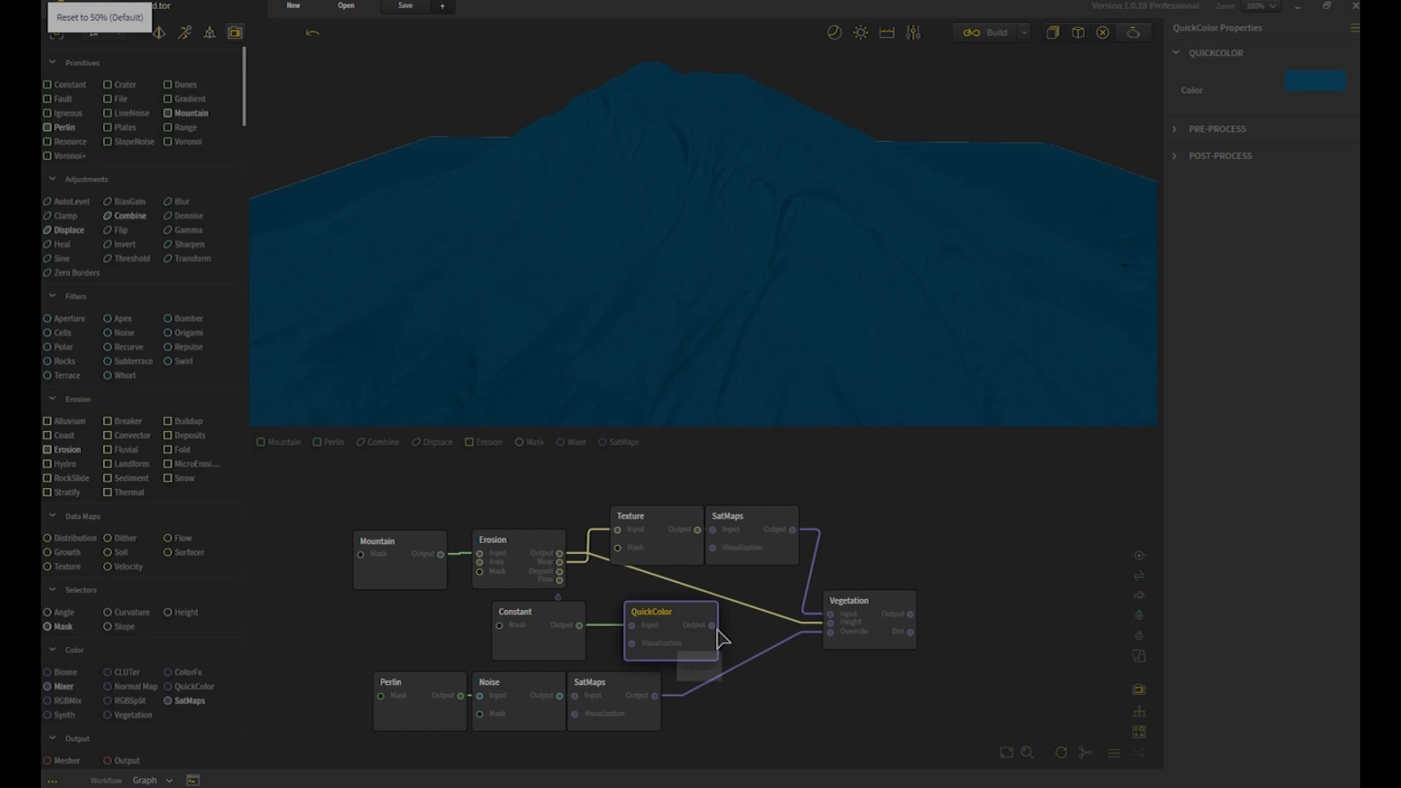
drag(712, 625, 836, 615)
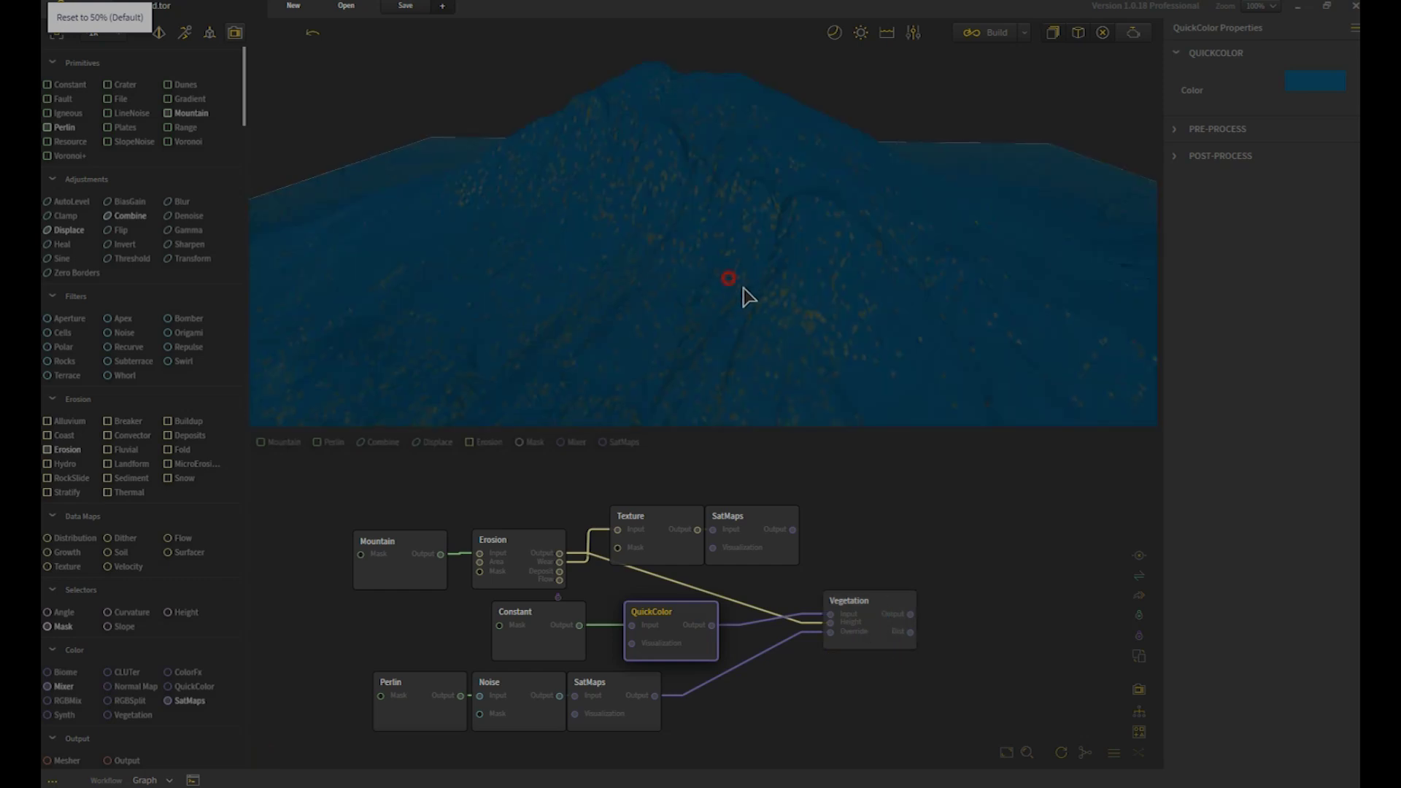
scroll(810, 329, up, 5)
mouse_move(846, 332)
mouse_down()
mouse_move(859, 306)
mouse_move(829, 326)
mouse_up()
scroll(825, 322, down, 5)
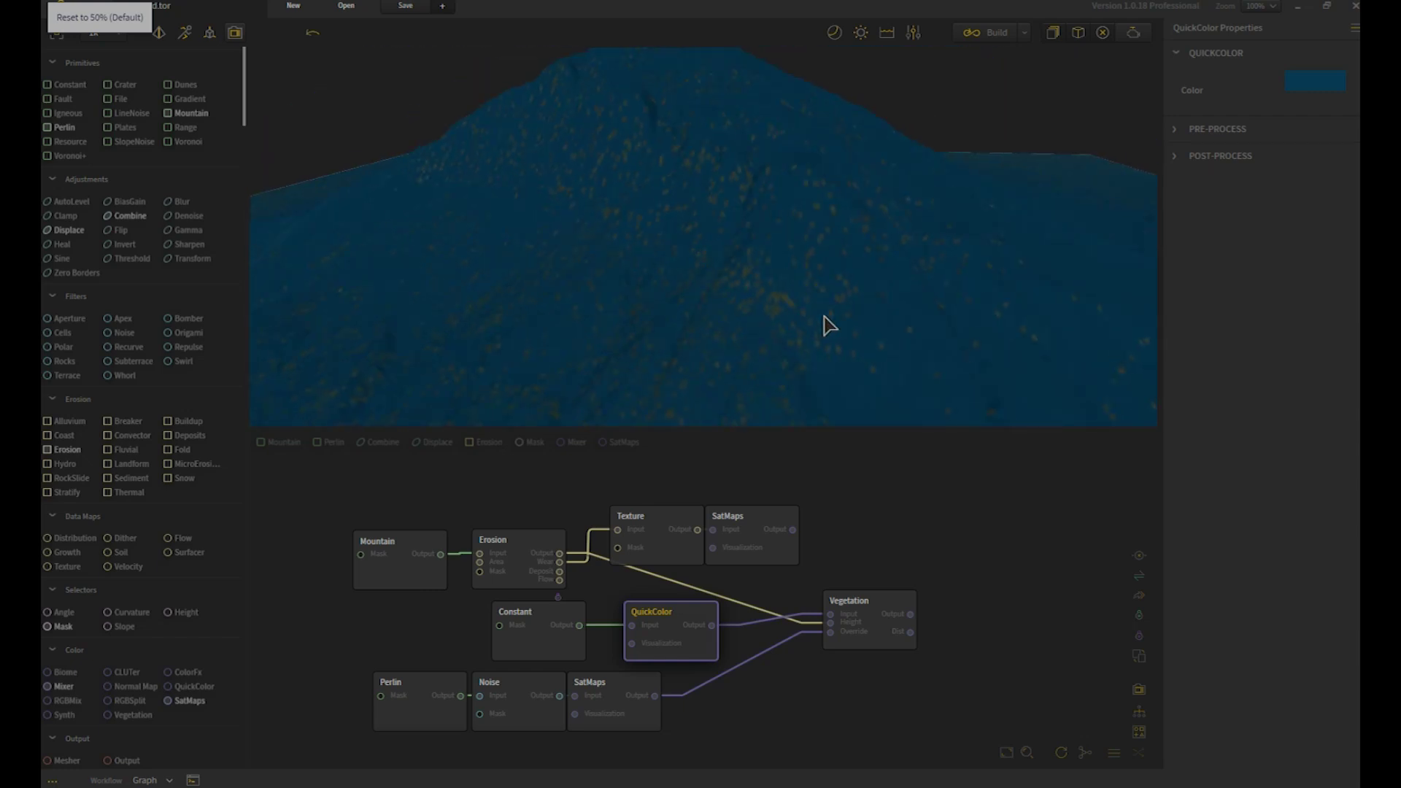
click(879, 600)
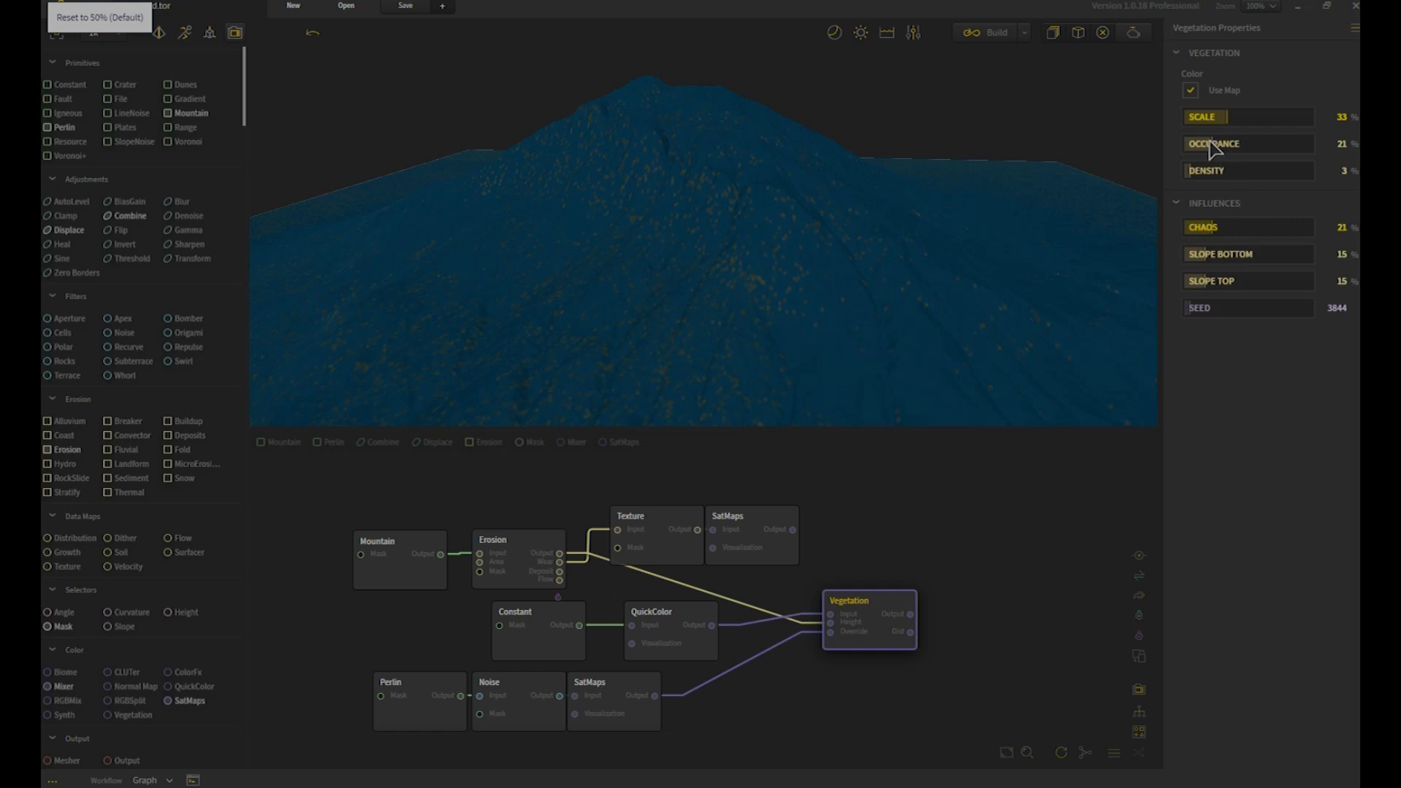
Step: Set Vegetation Occurance to 1% and Density to 100%, then inspect the scattered specks
drag(1211, 140, 1190, 143)
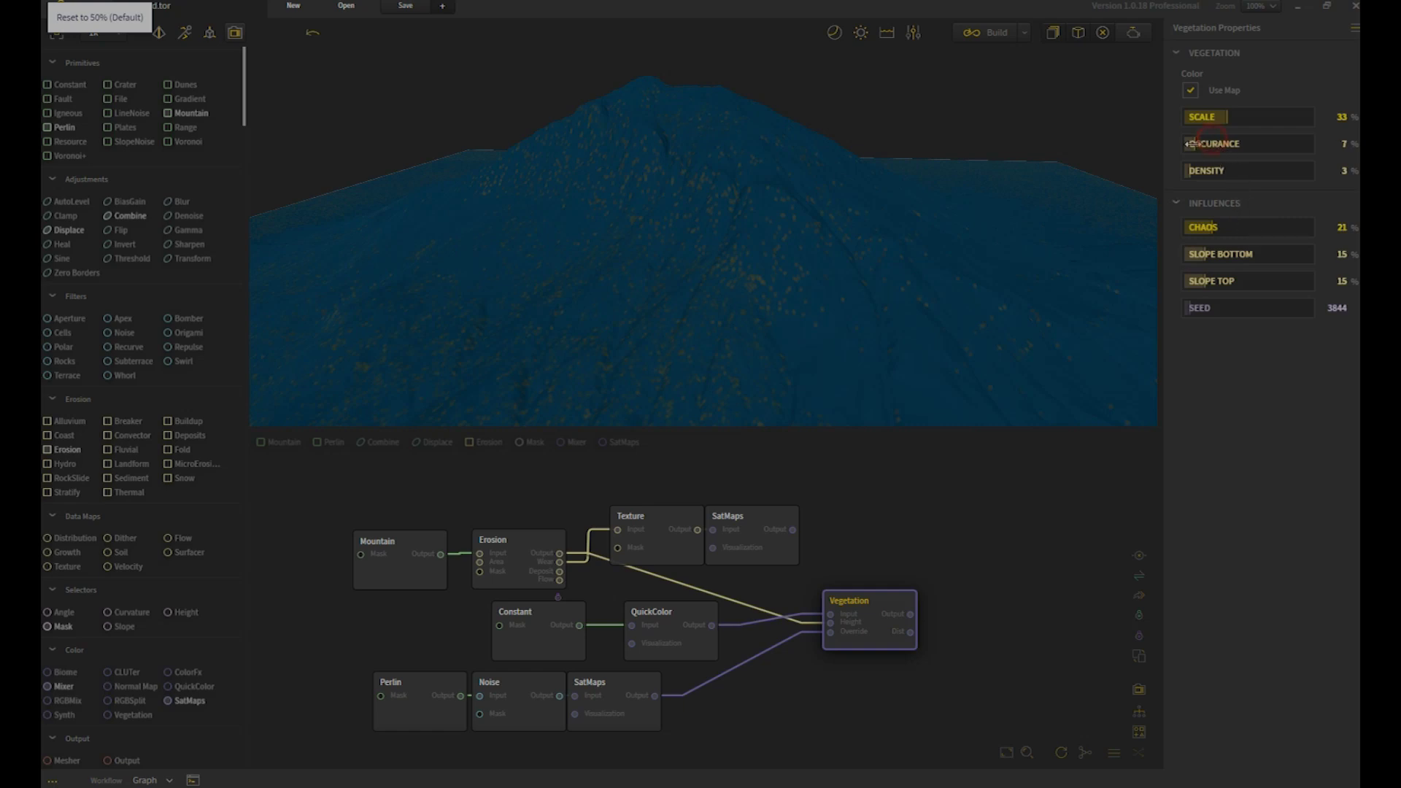
click(1247, 170)
click(1271, 170)
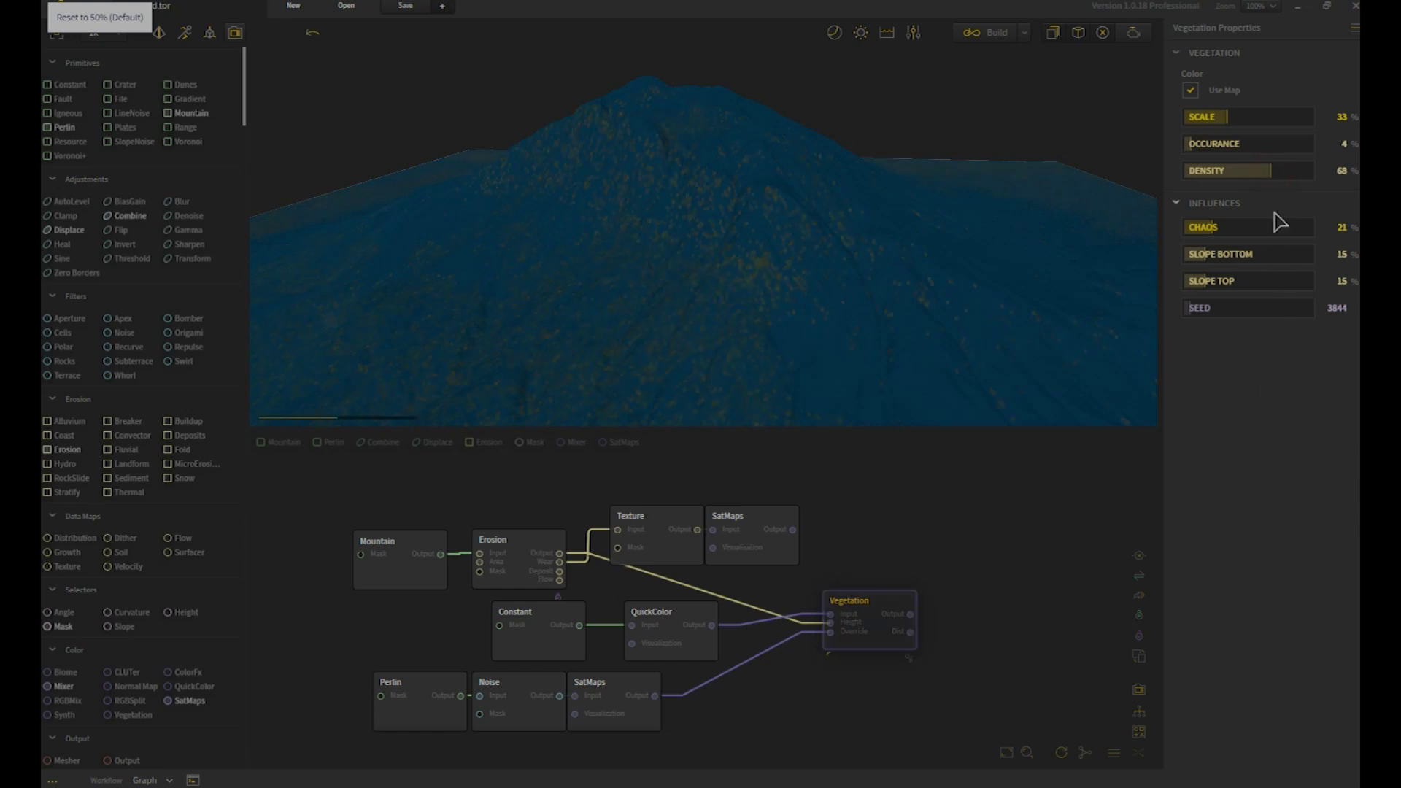
click(1295, 173)
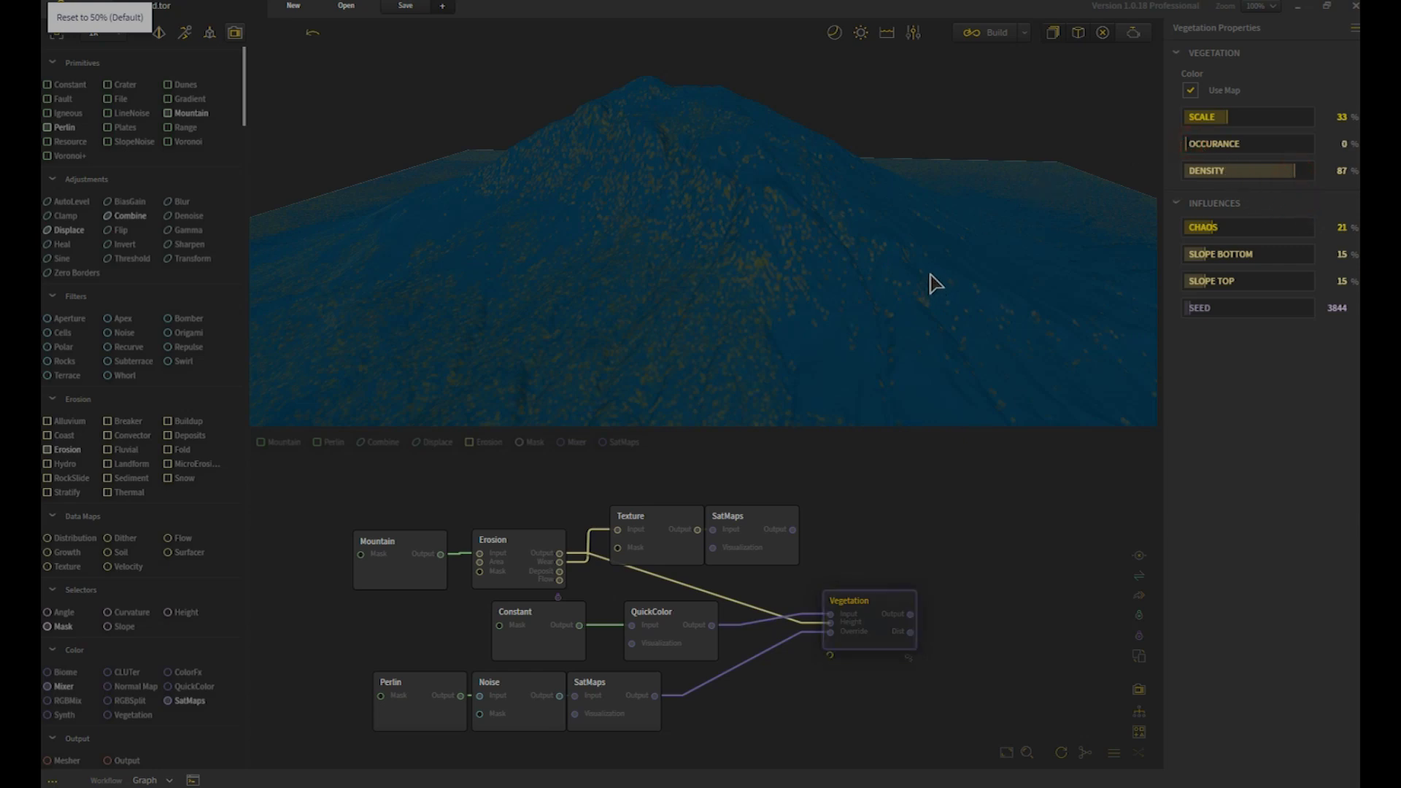
click(1204, 144)
click(1109, 176)
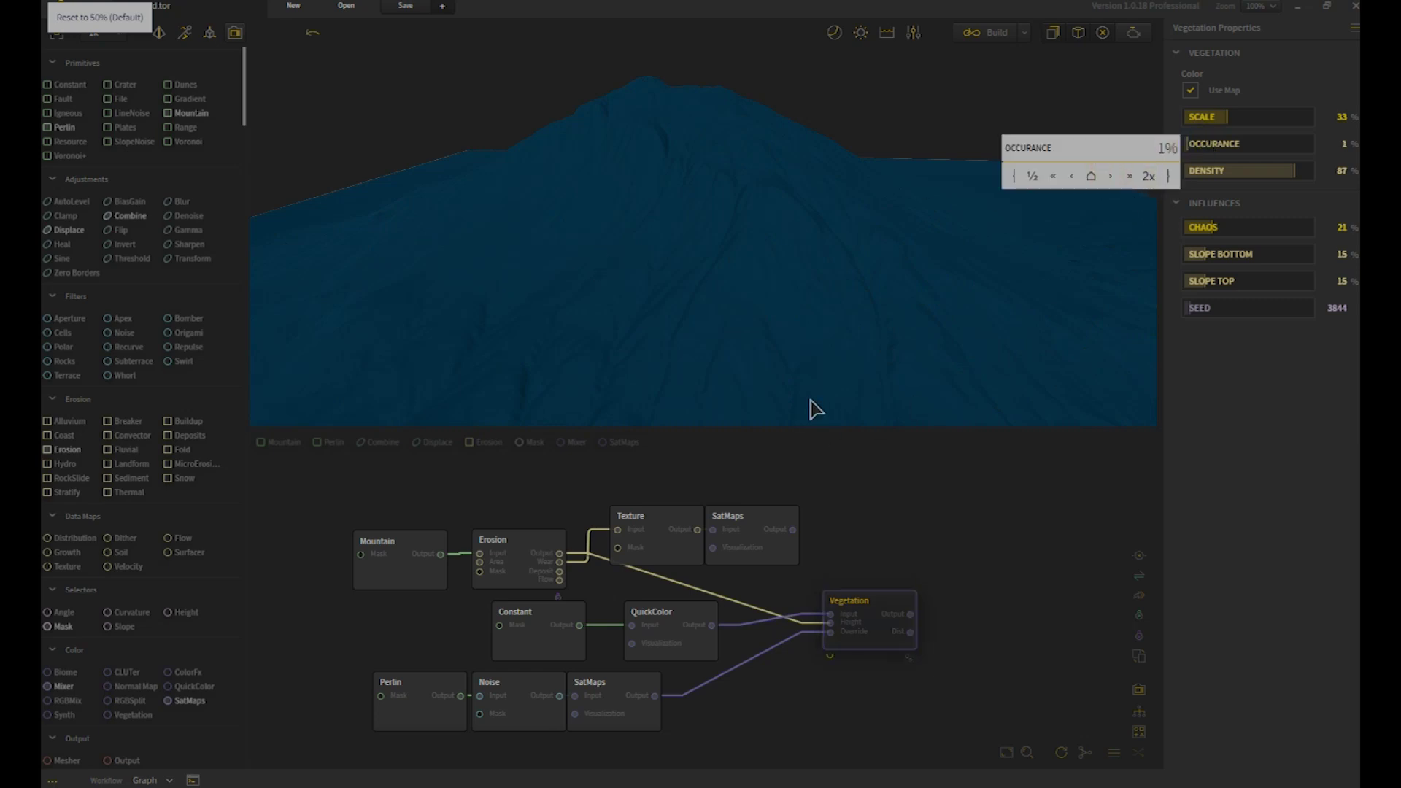
mouse_move(788, 375)
mouse_down()
mouse_move(855, 352)
mouse_move(822, 394)
mouse_move(798, 371)
mouse_up()
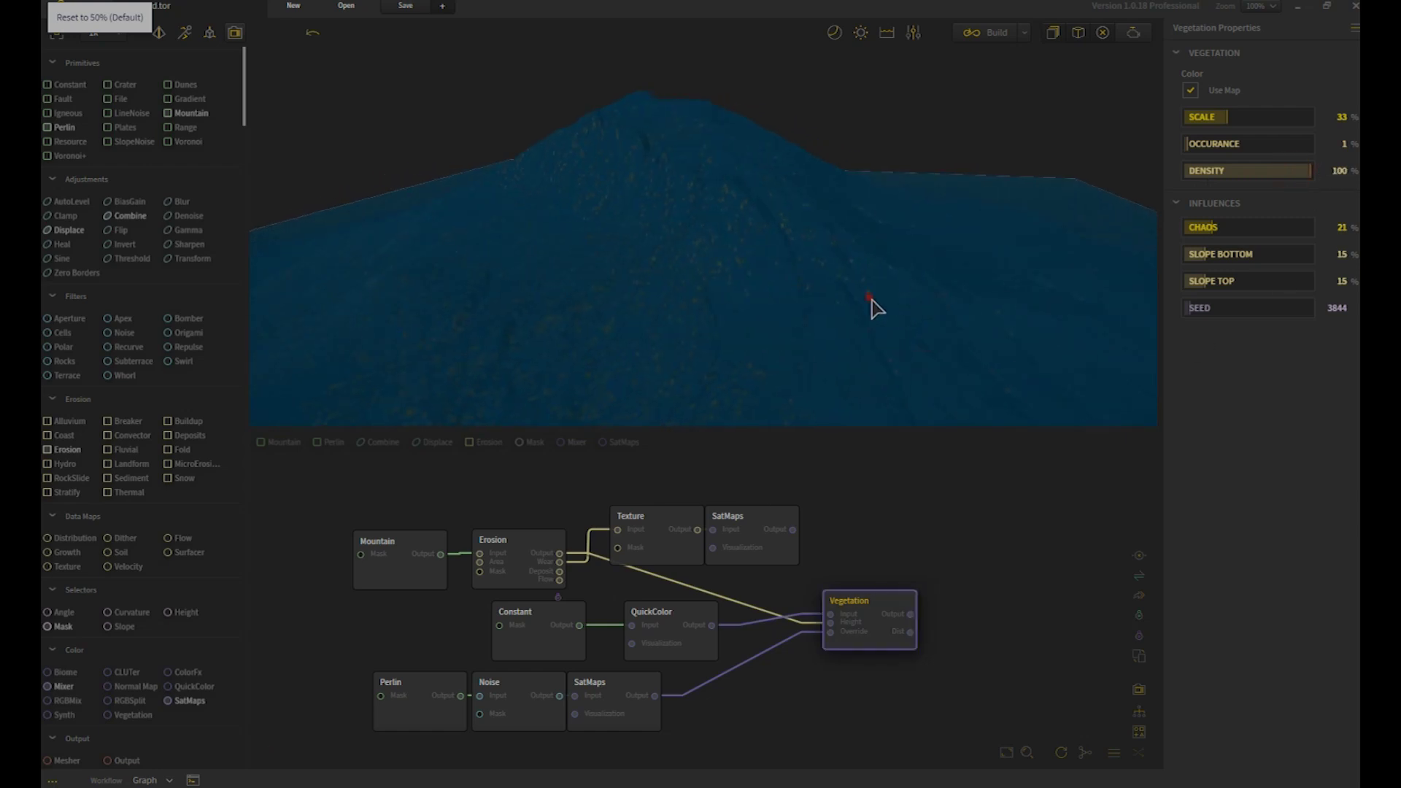
scroll(819, 312, up, 2)
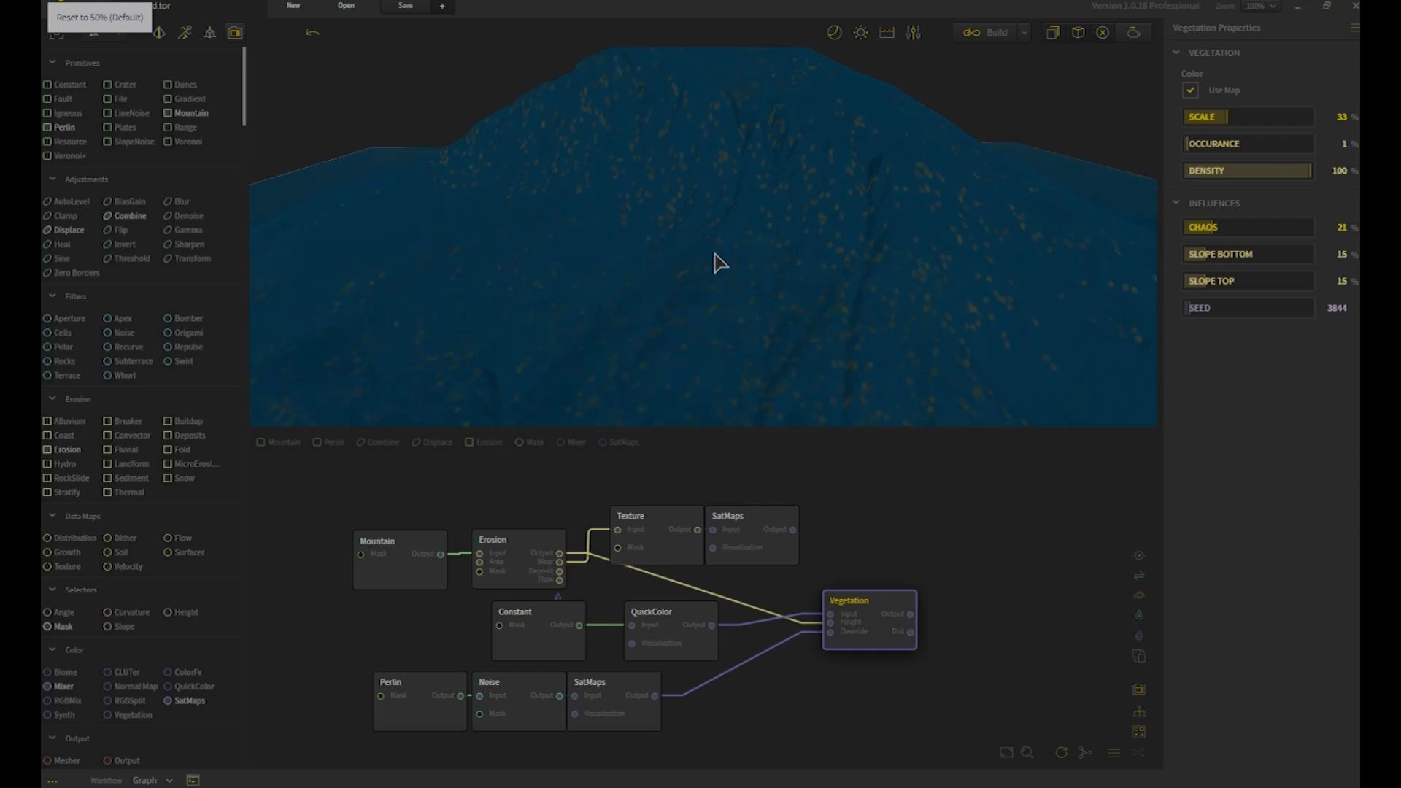
scroll(780, 268, down, 5)
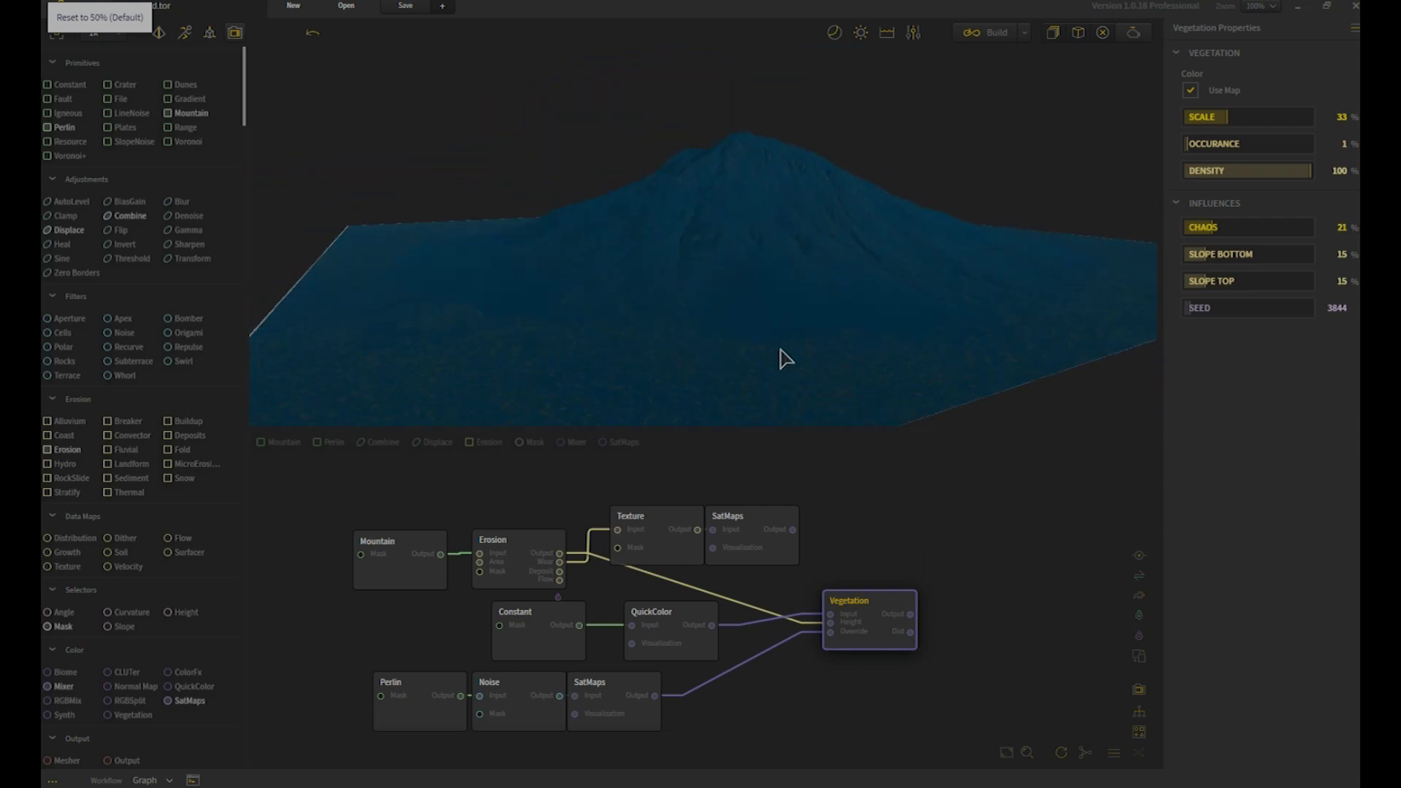
drag(781, 357, 759, 359)
drag(770, 319, 774, 270)
scroll(766, 287, up, 5)
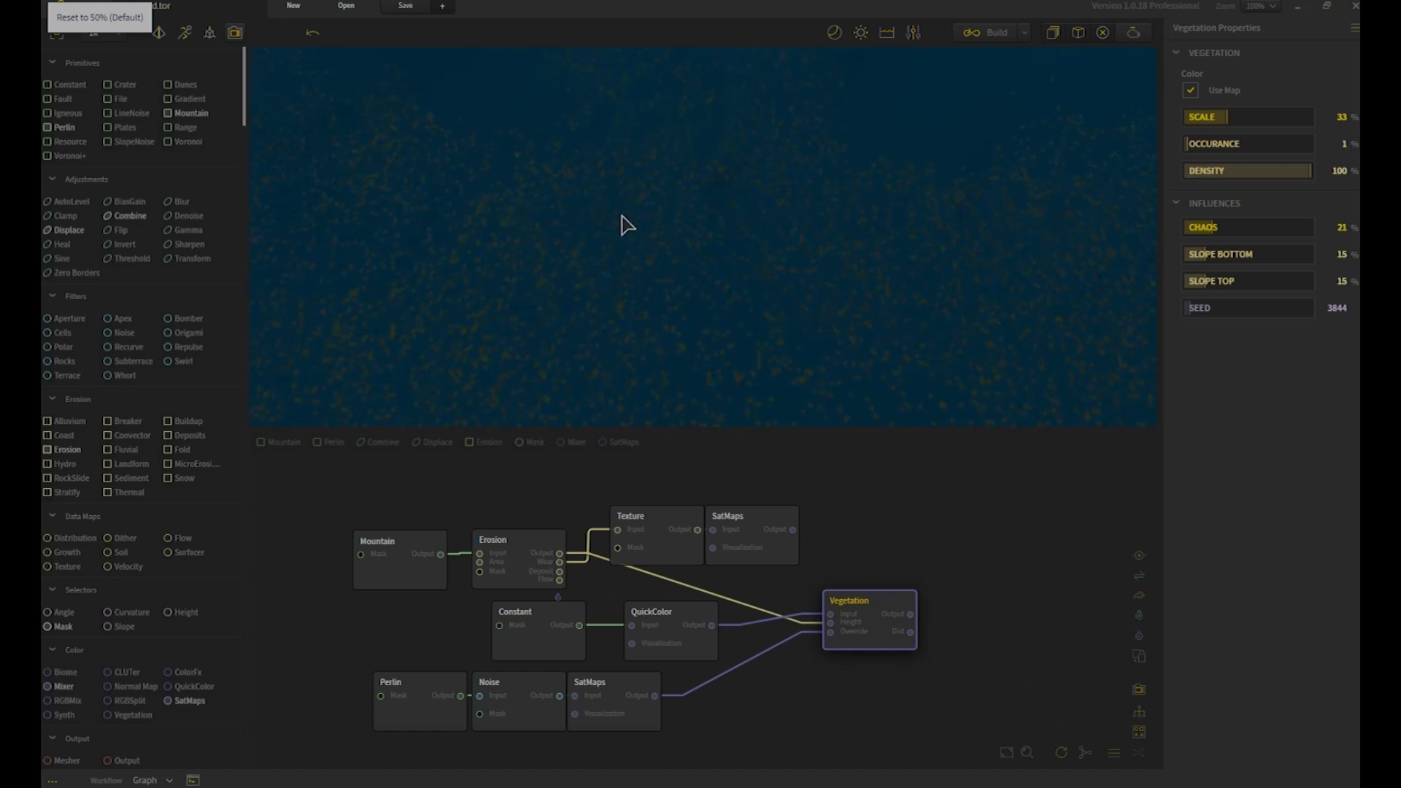
Step: Set Vegetation Density to 8% and Occurance to 75%, then inspect the lowland cover
click(1199, 175)
click(1281, 143)
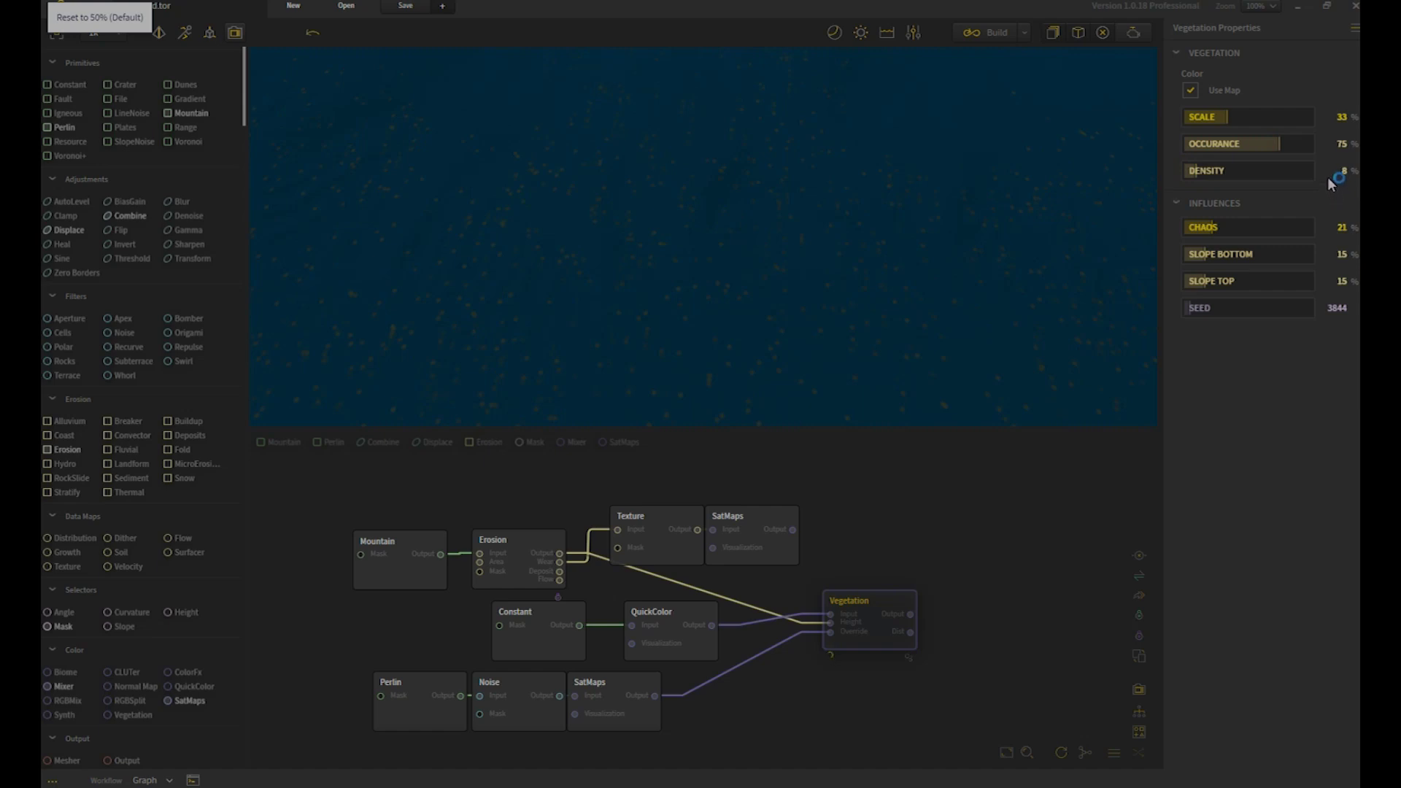
drag(936, 216, 916, 307)
drag(937, 359, 1015, 345)
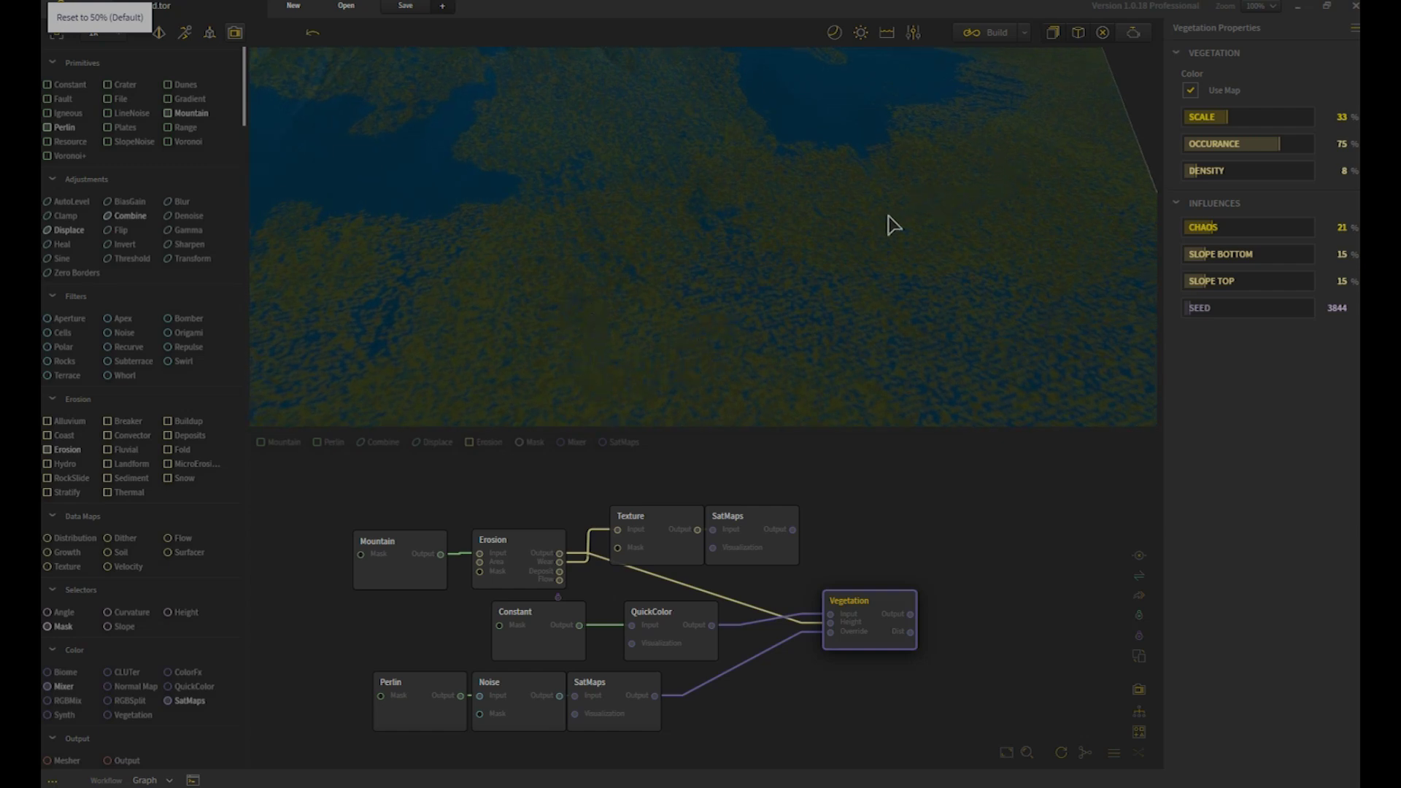
drag(726, 306, 660, 363)
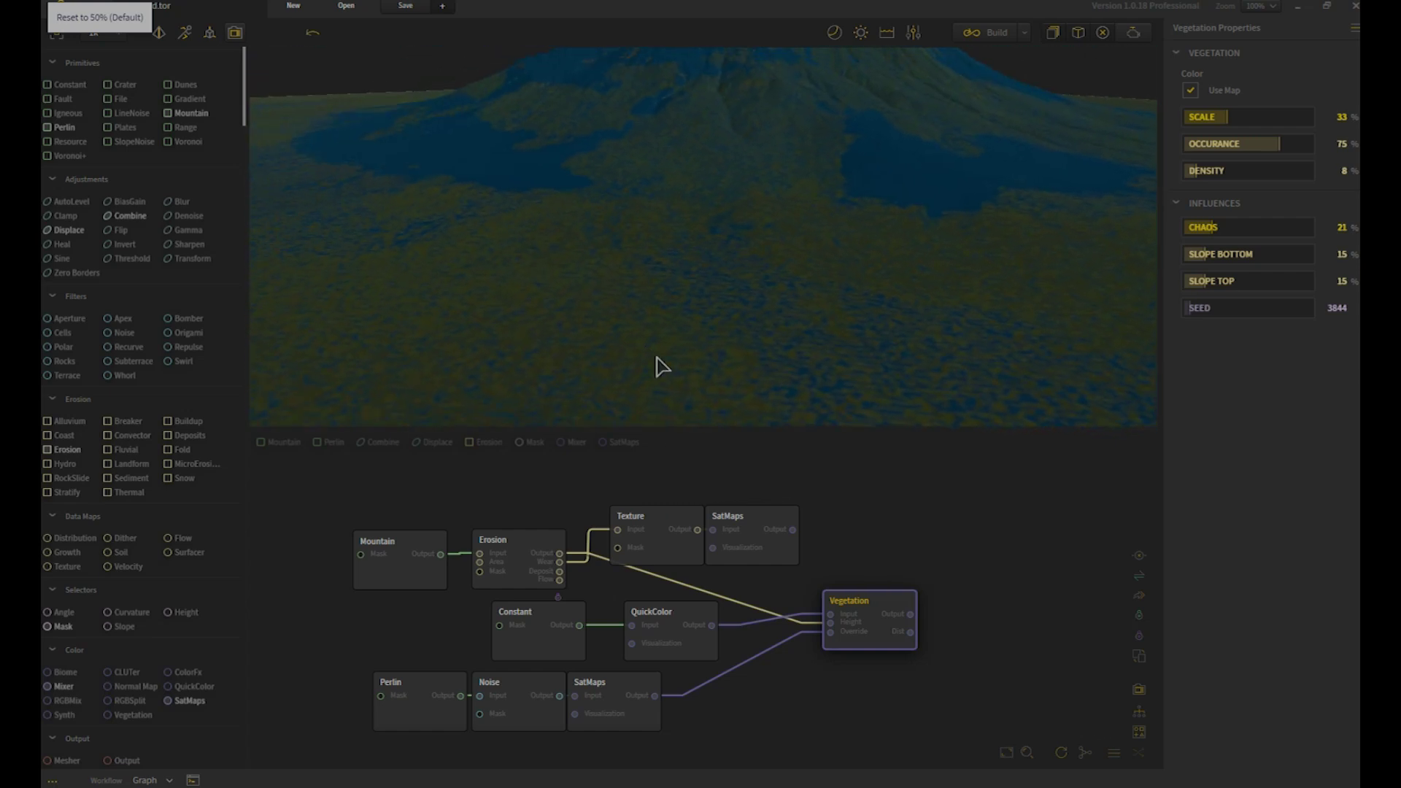
scroll(785, 310, down, 5)
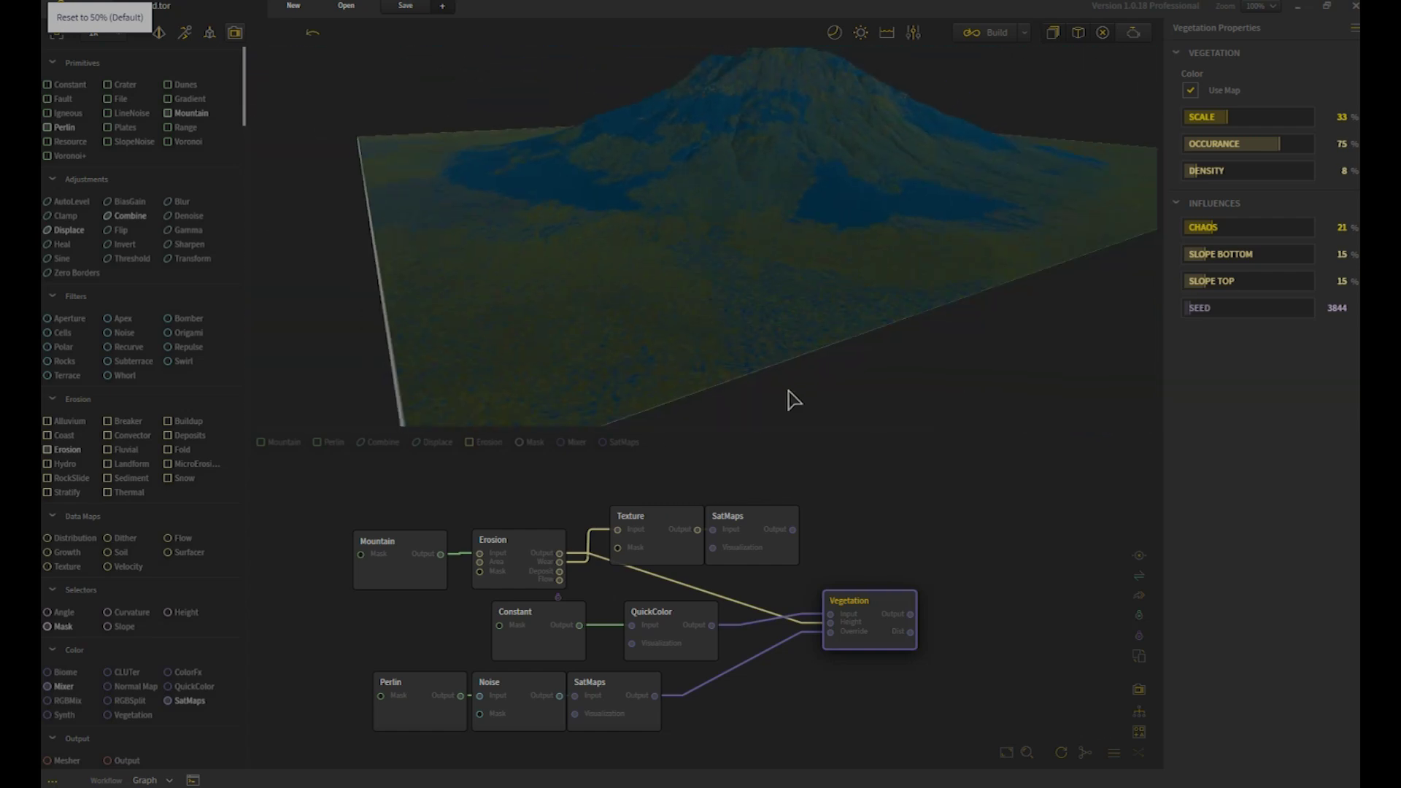
middle_drag(848, 722, 892, 644)
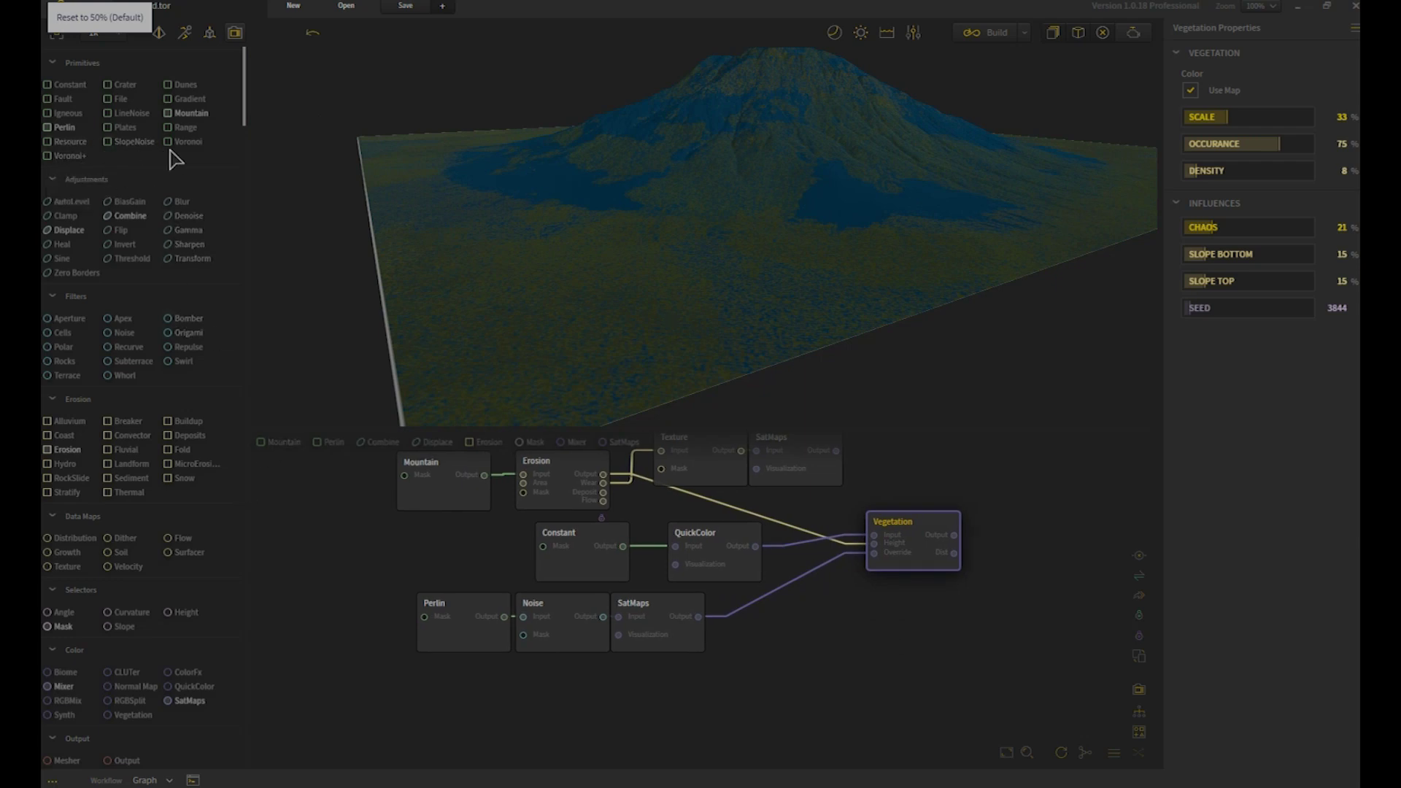
Step: Add a Voronoi node from Primitives and wire its output into Vegetation's Height input
drag(184, 149, 485, 553)
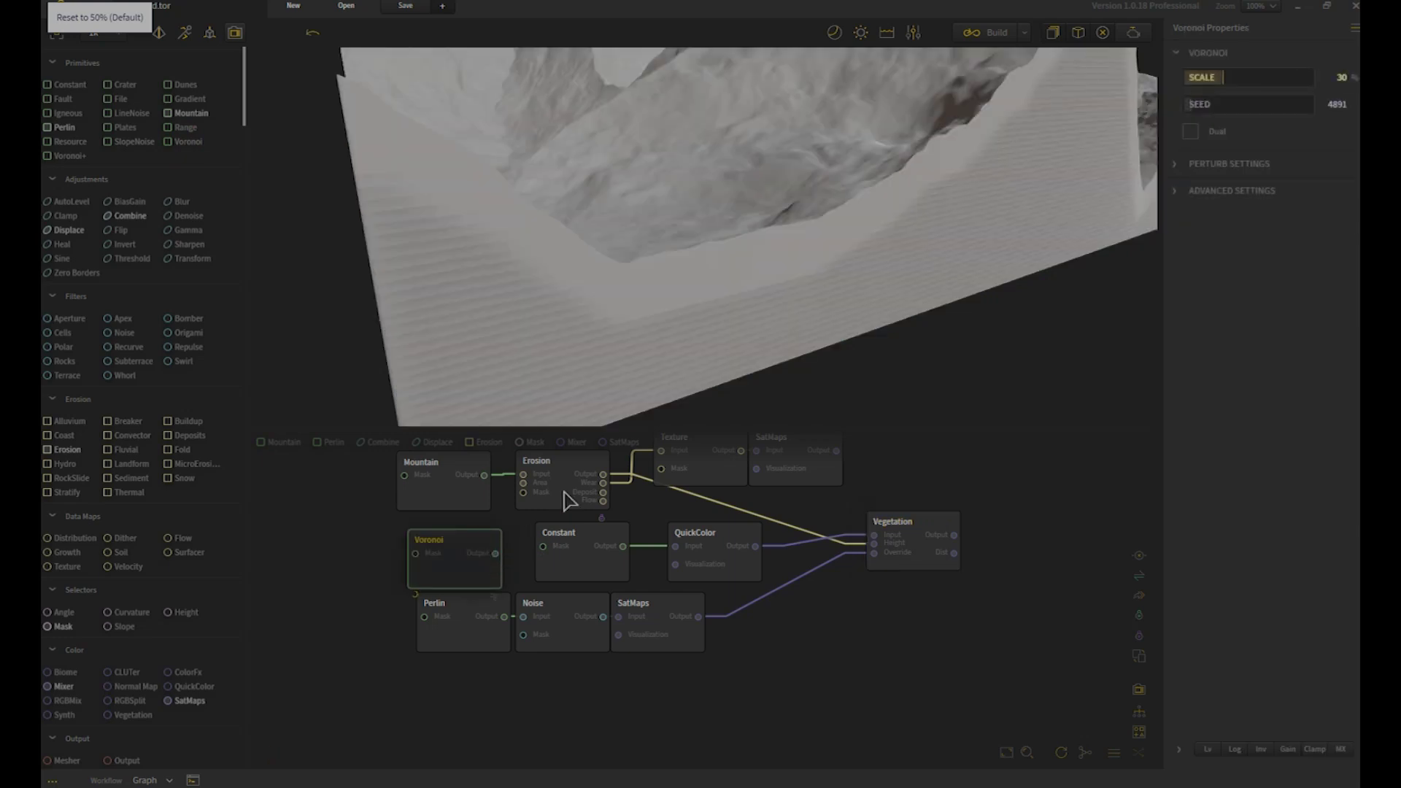
click(572, 474)
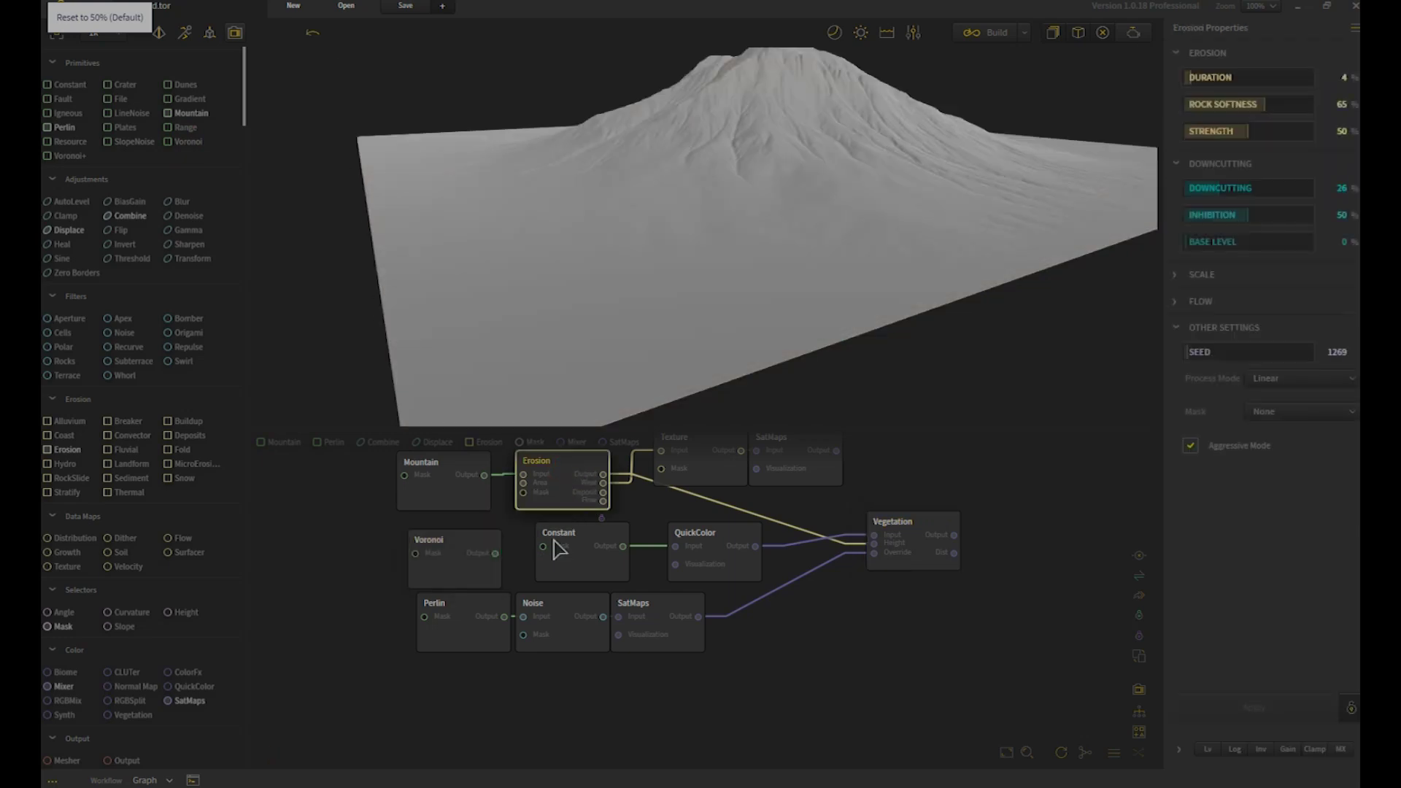
drag(495, 553, 875, 545)
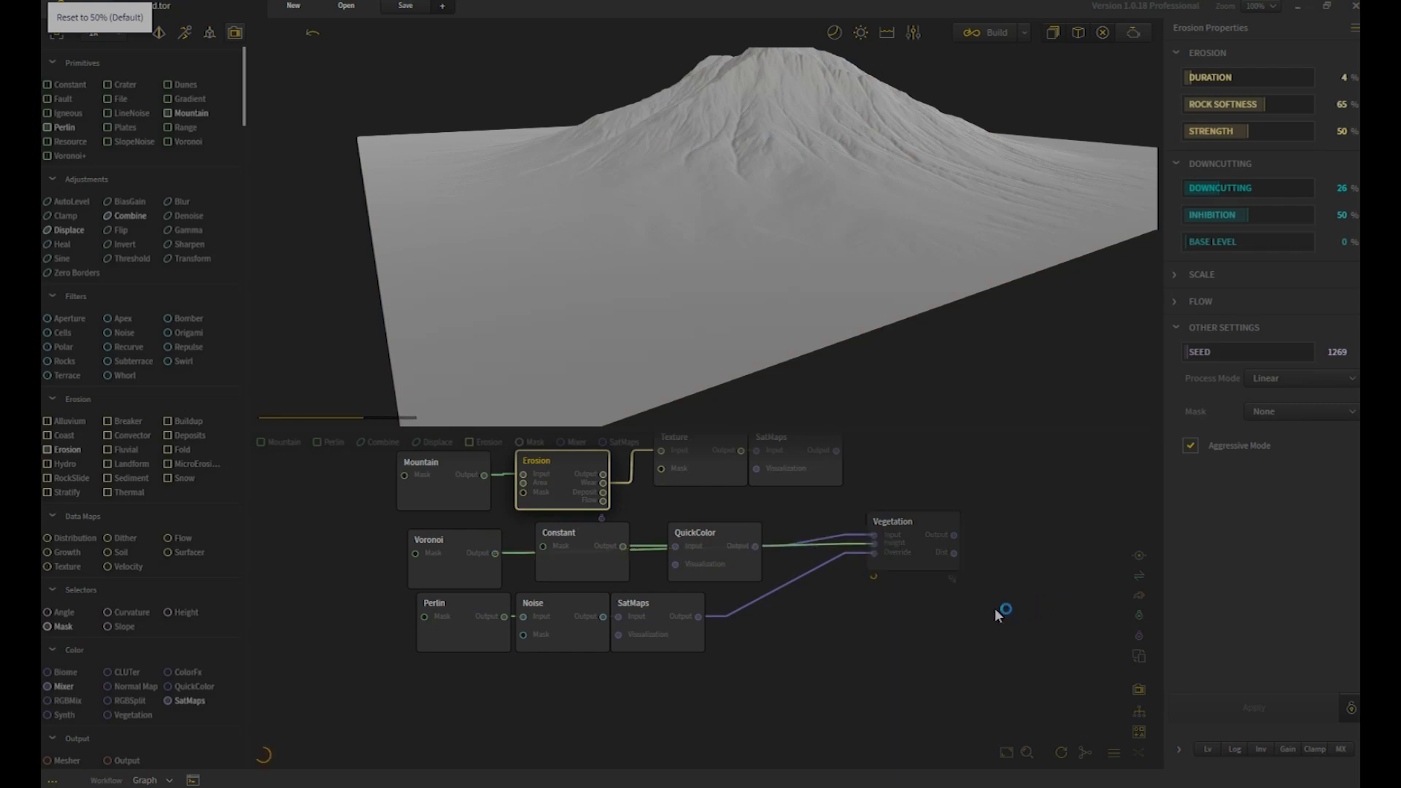
click(931, 565)
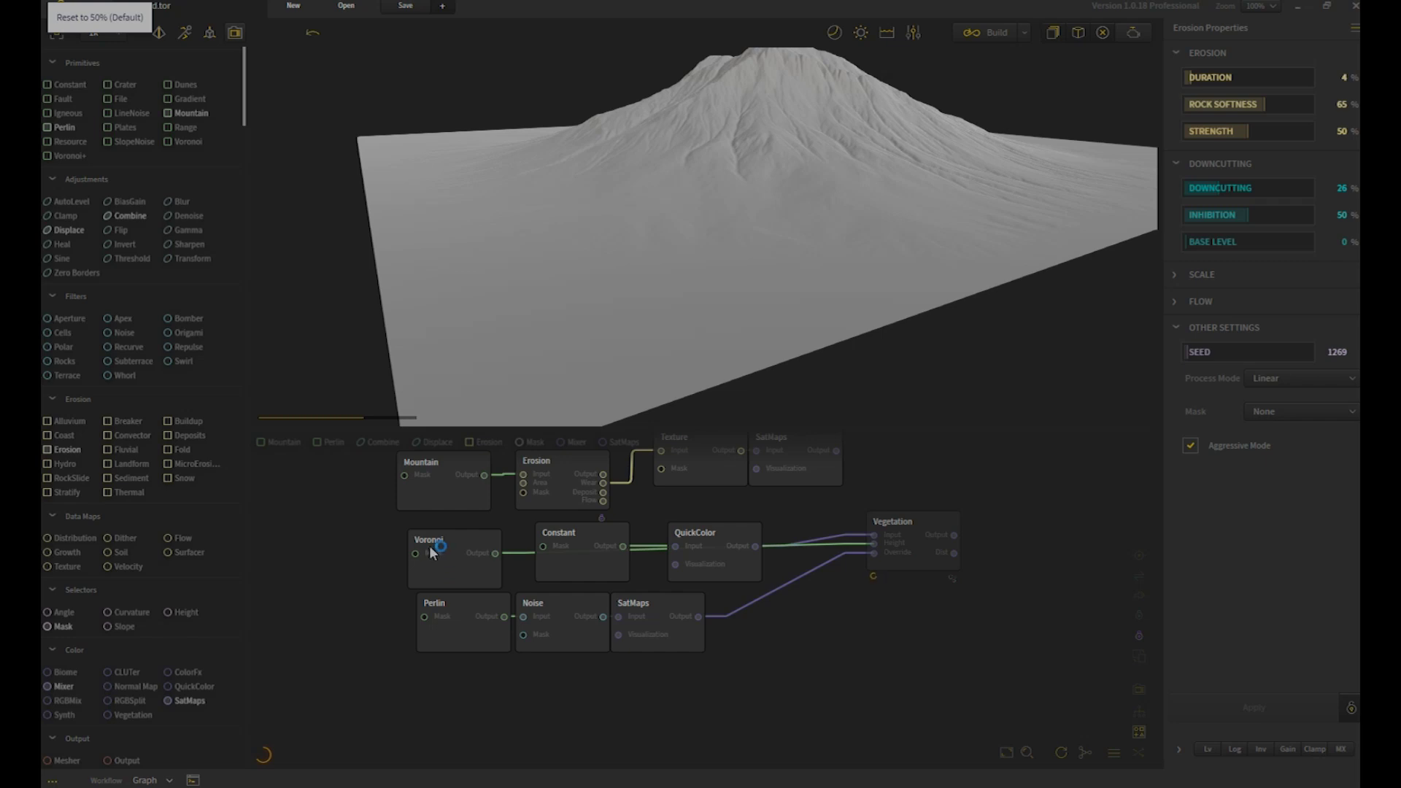
drag(643, 314, 791, 285)
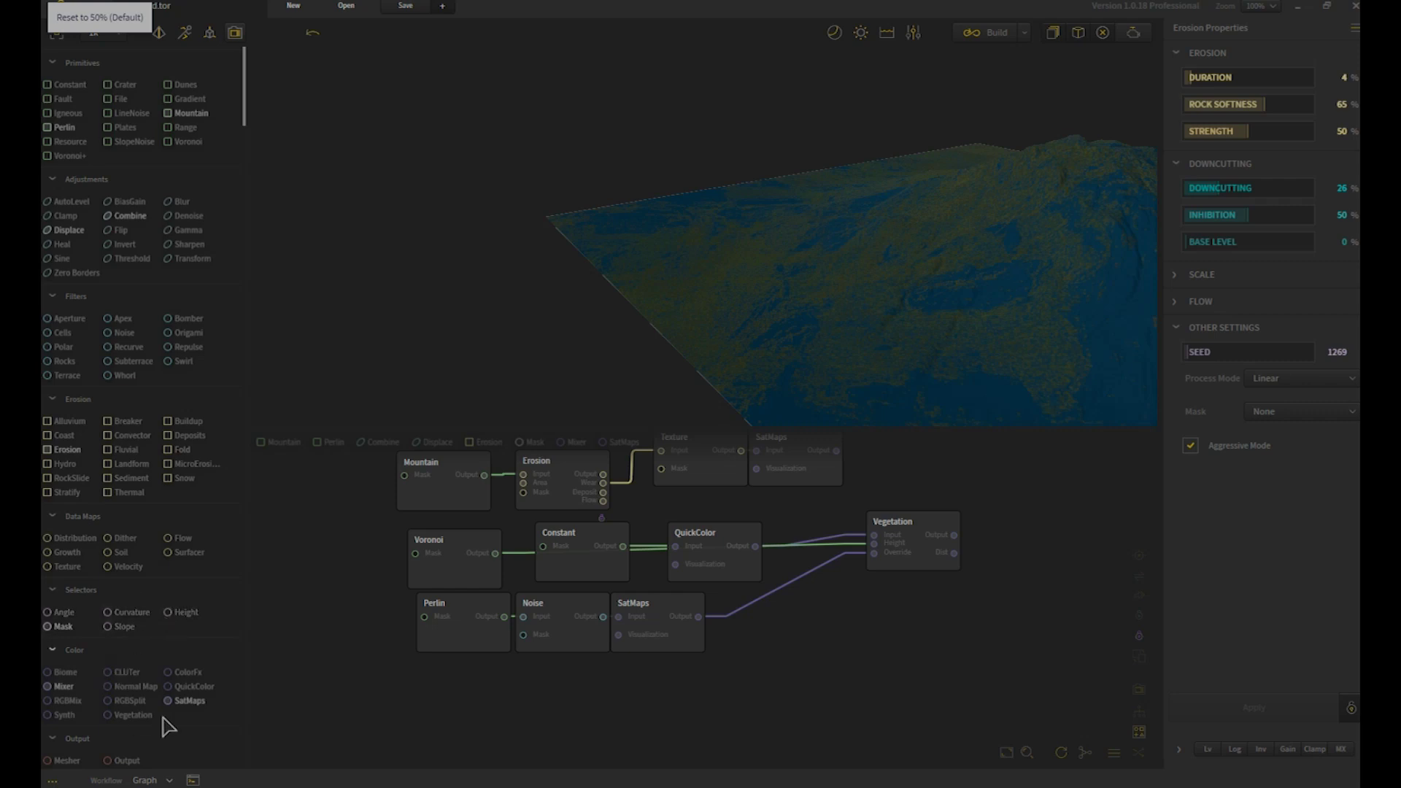
drag(713, 348, 840, 359)
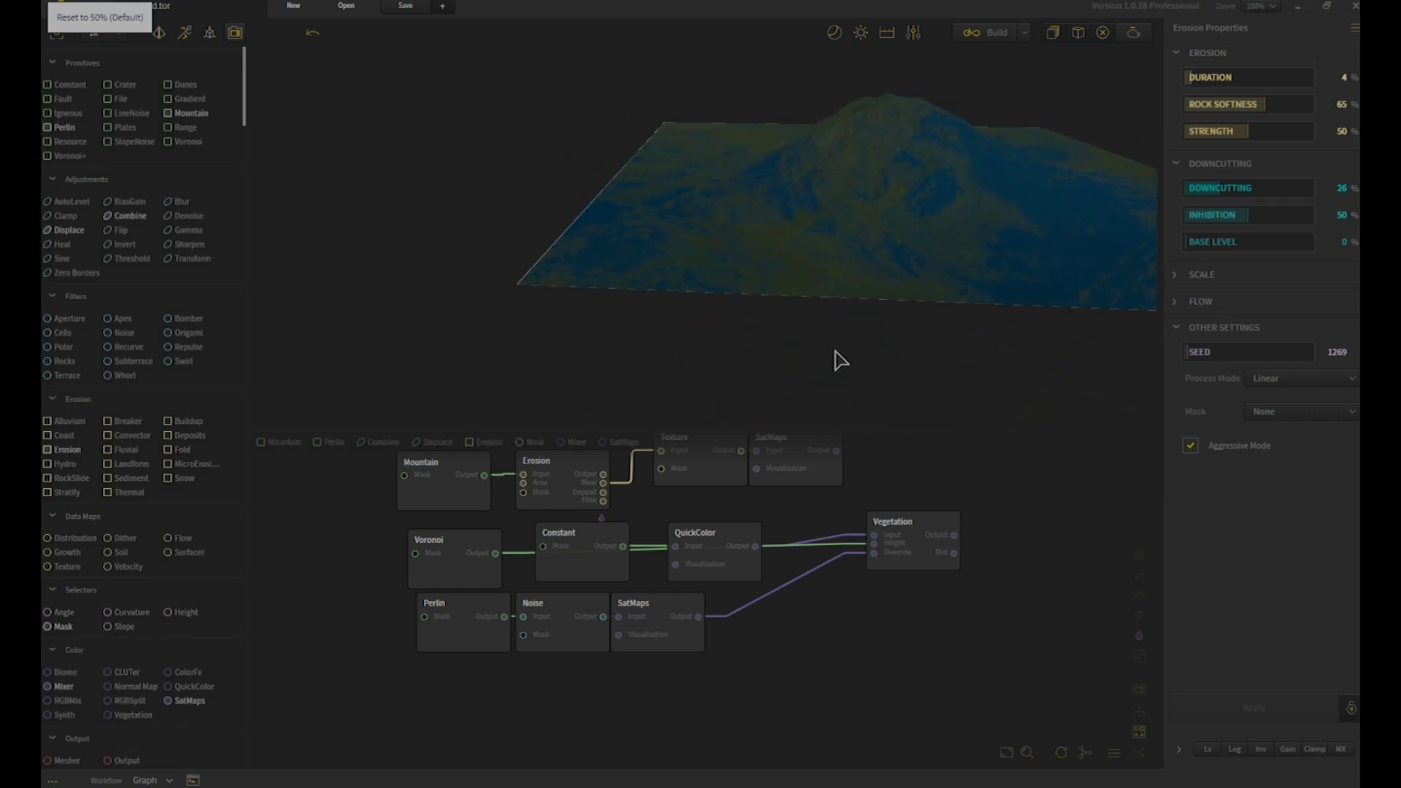
drag(883, 202, 731, 363)
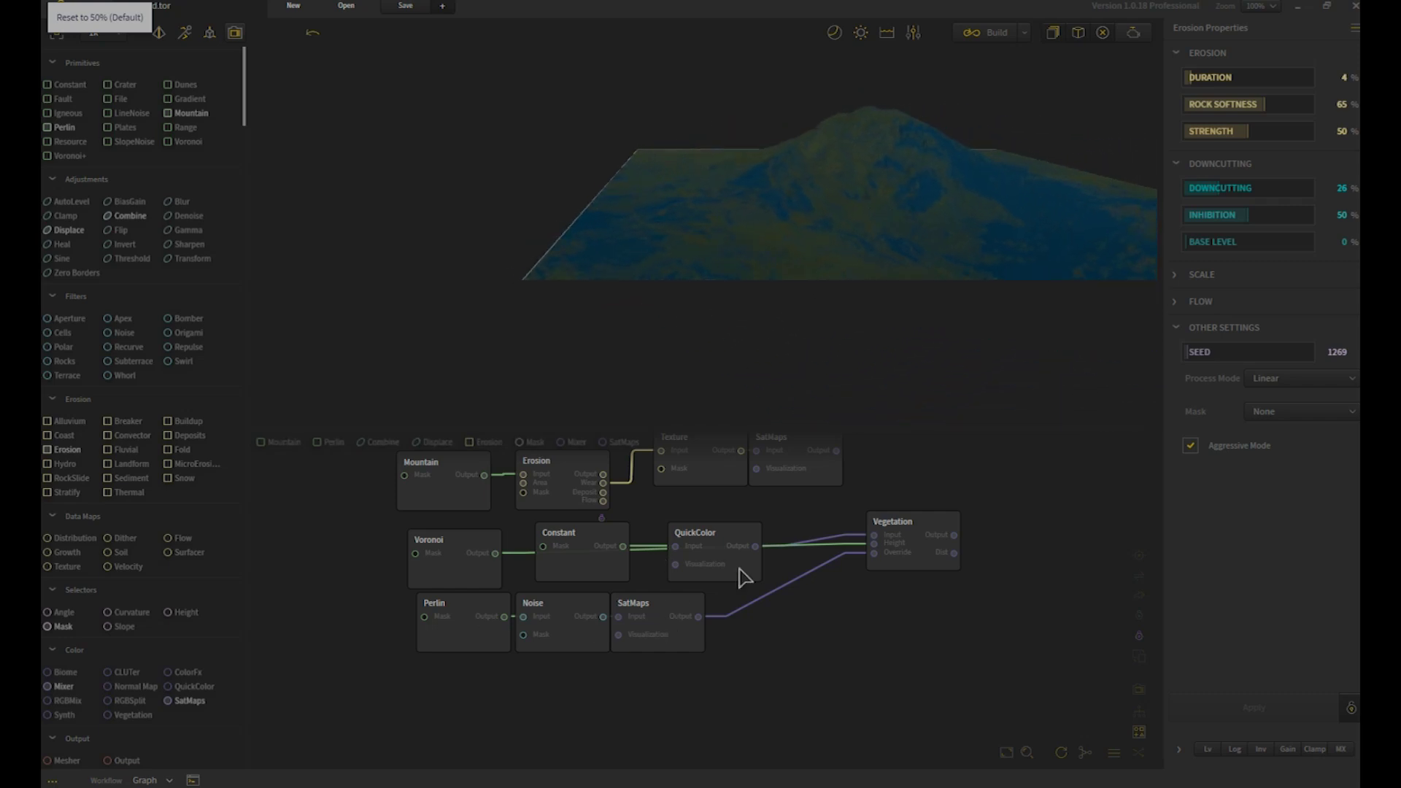
drag(812, 248, 855, 264)
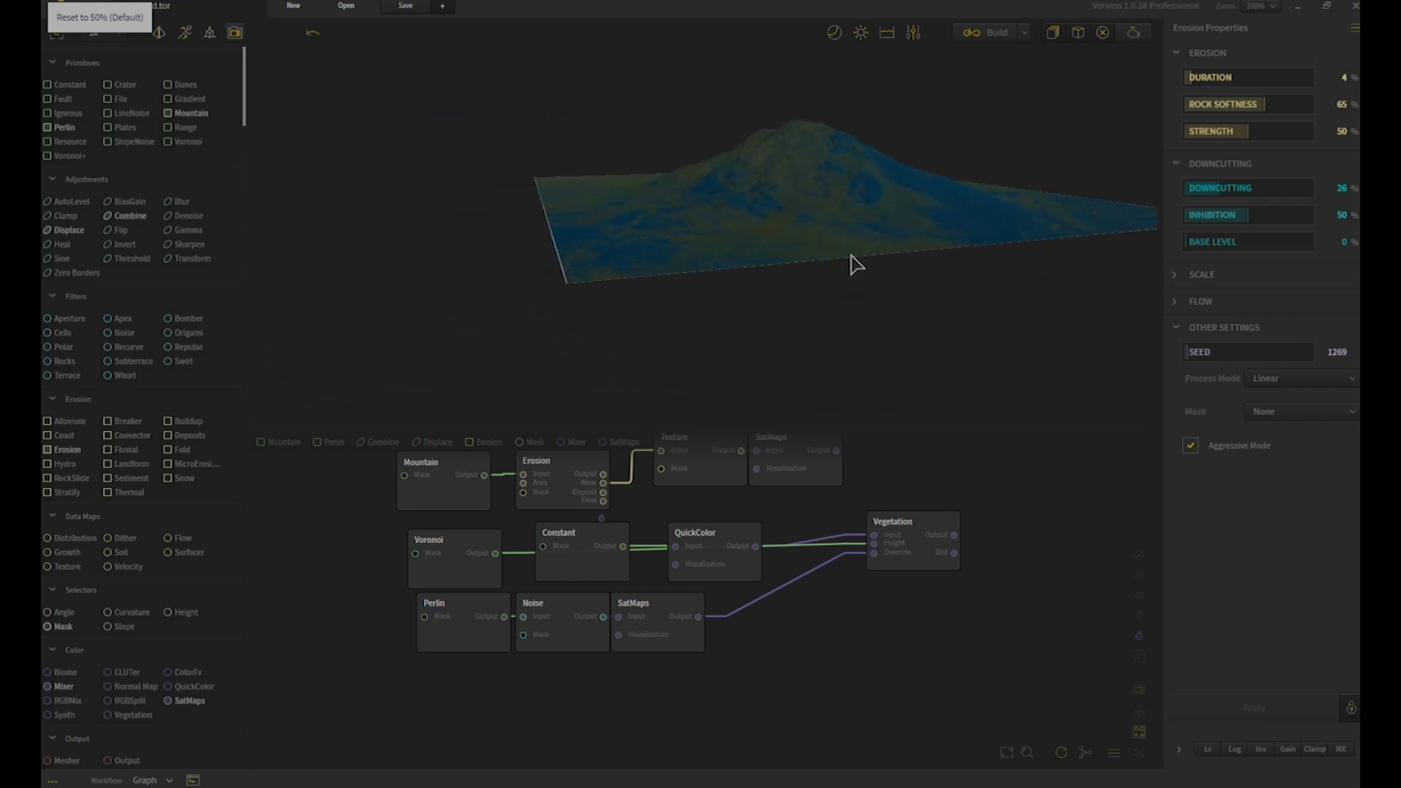
click(916, 537)
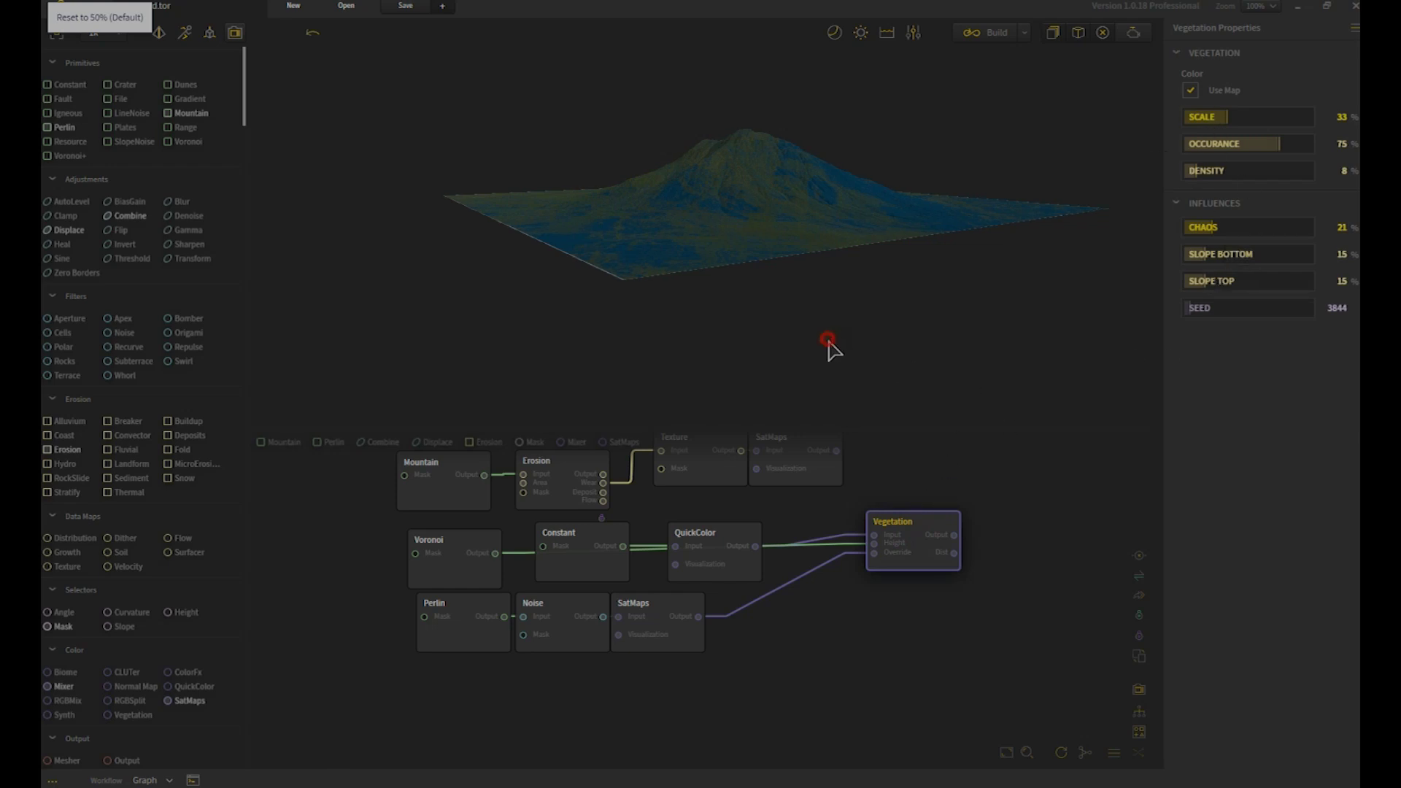
Step: Nudge the Vegetation node left and preview the Texture node's grey output (Slope 43%, Soil 100%)
right_drag(831, 343, 904, 329)
drag(904, 328, 807, 326)
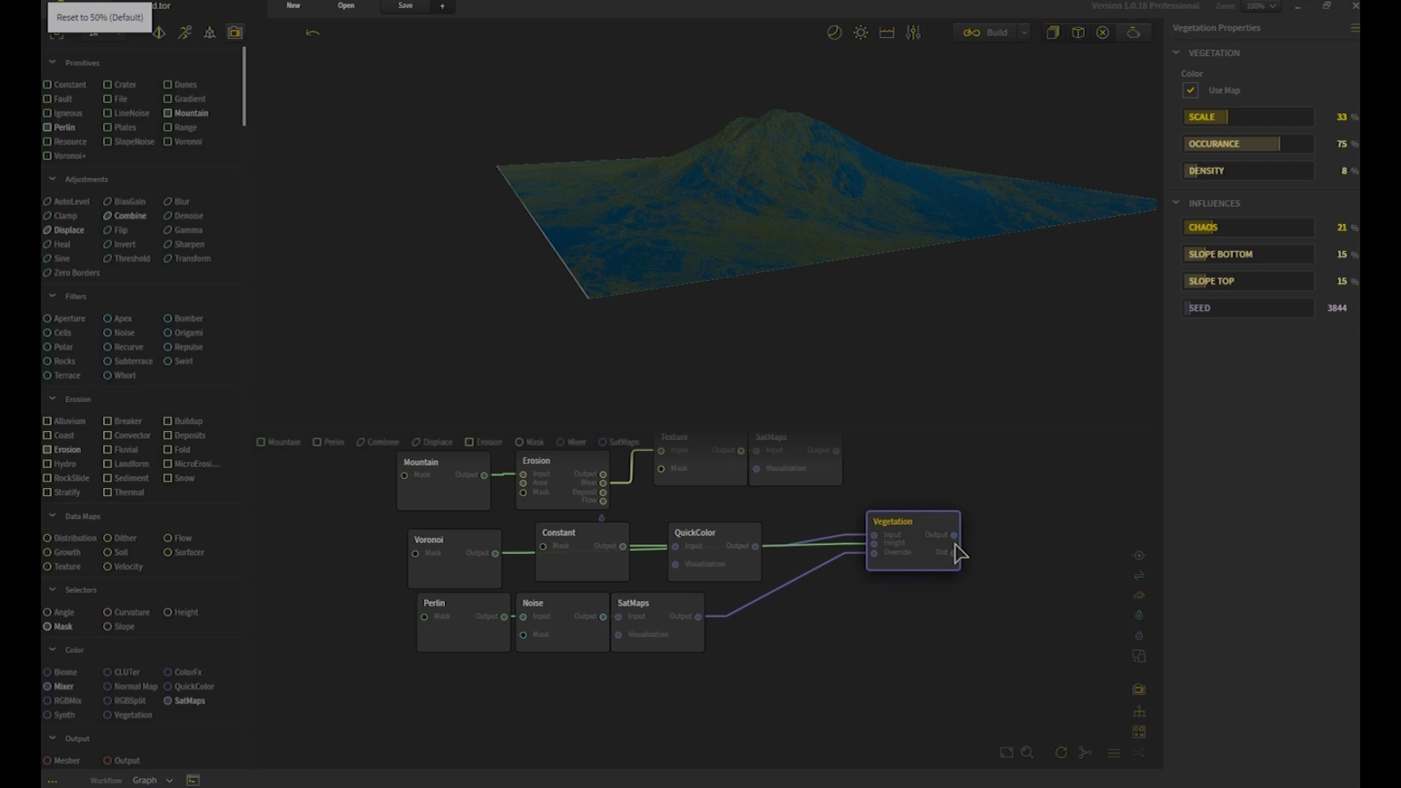
right_drag(1025, 564, 1002, 632)
mouse_move(880, 608)
mouse_down()
mouse_move(904, 610)
mouse_move(857, 613)
mouse_move(887, 626)
mouse_move(879, 607)
mouse_move(884, 633)
mouse_move(883, 607)
mouse_move(872, 630)
mouse_up()
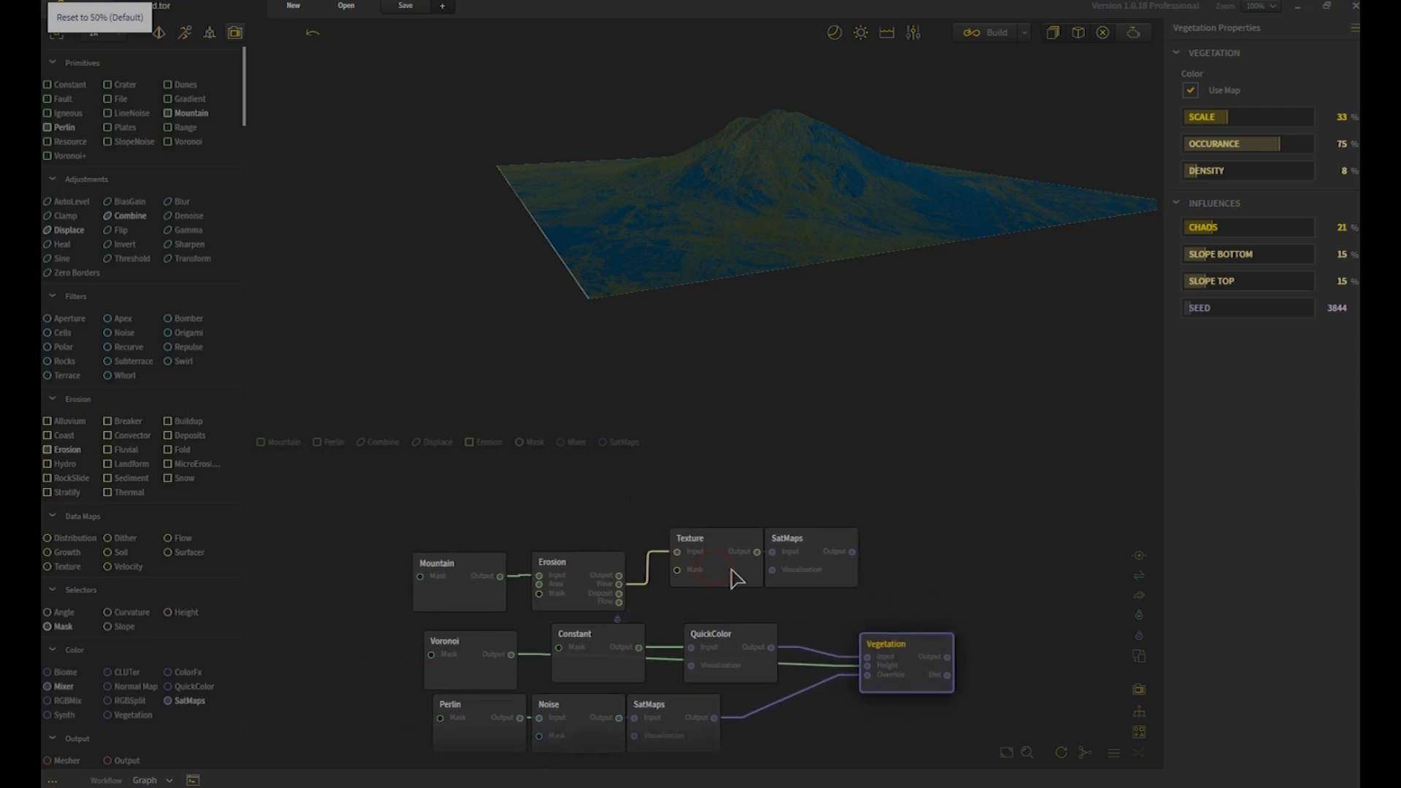
click(722, 569)
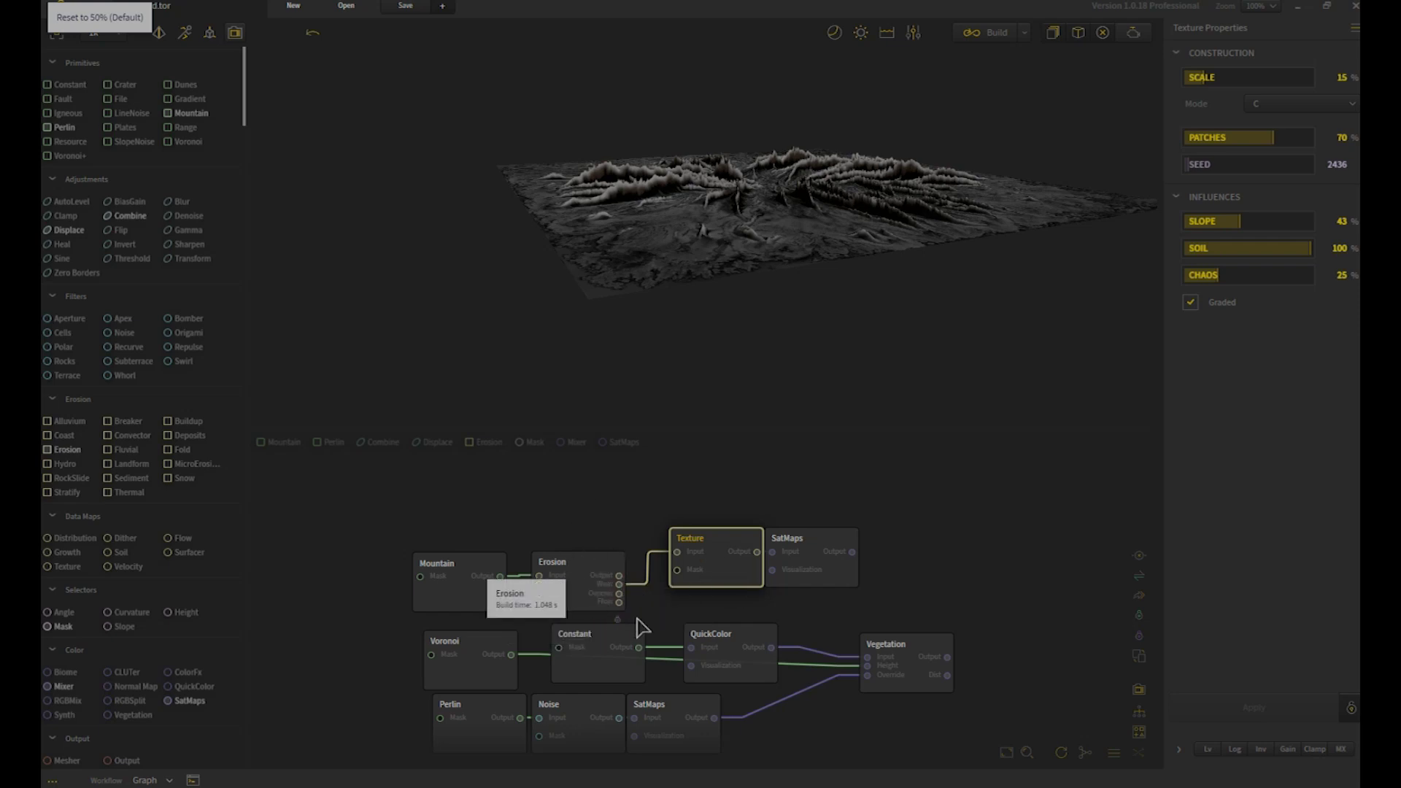
middle_drag(661, 617, 667, 640)
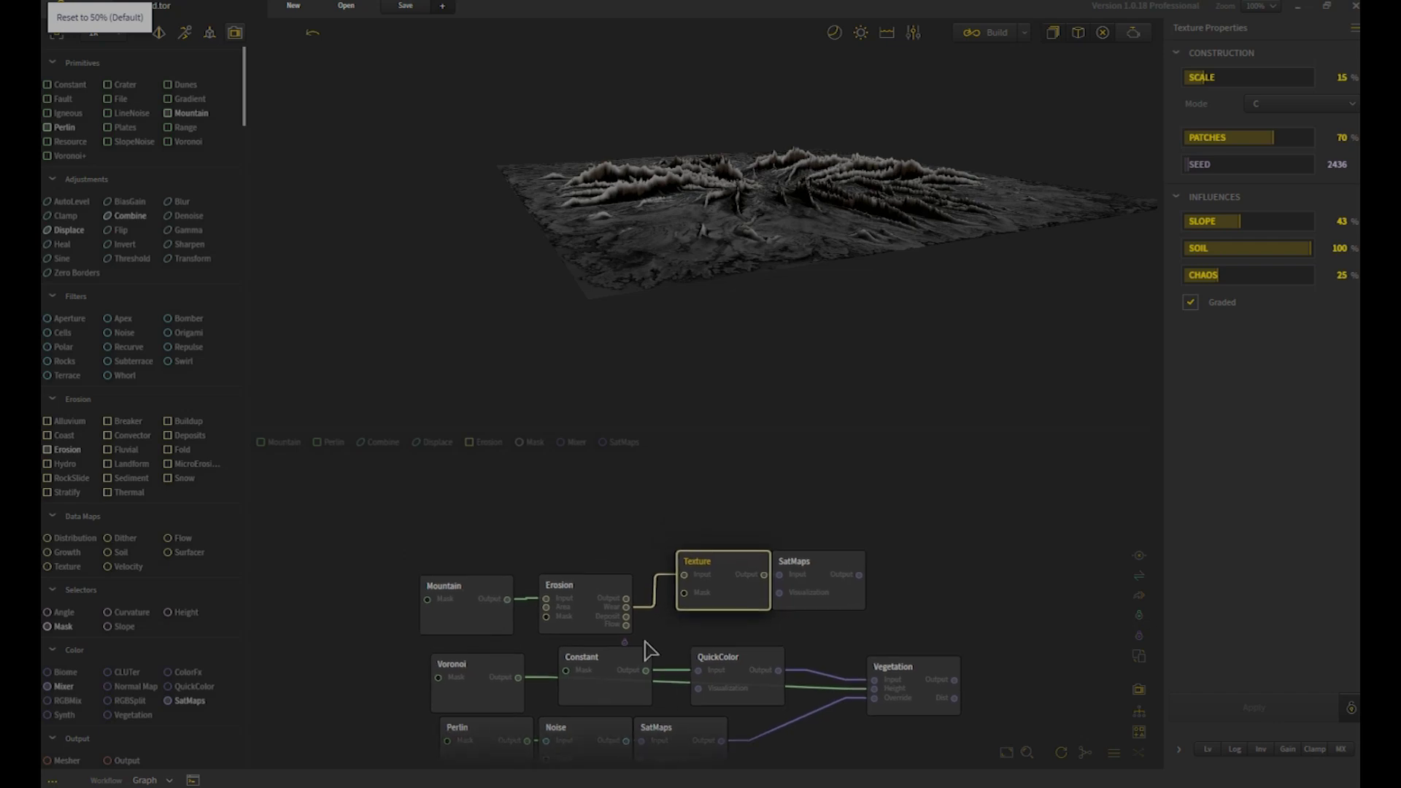